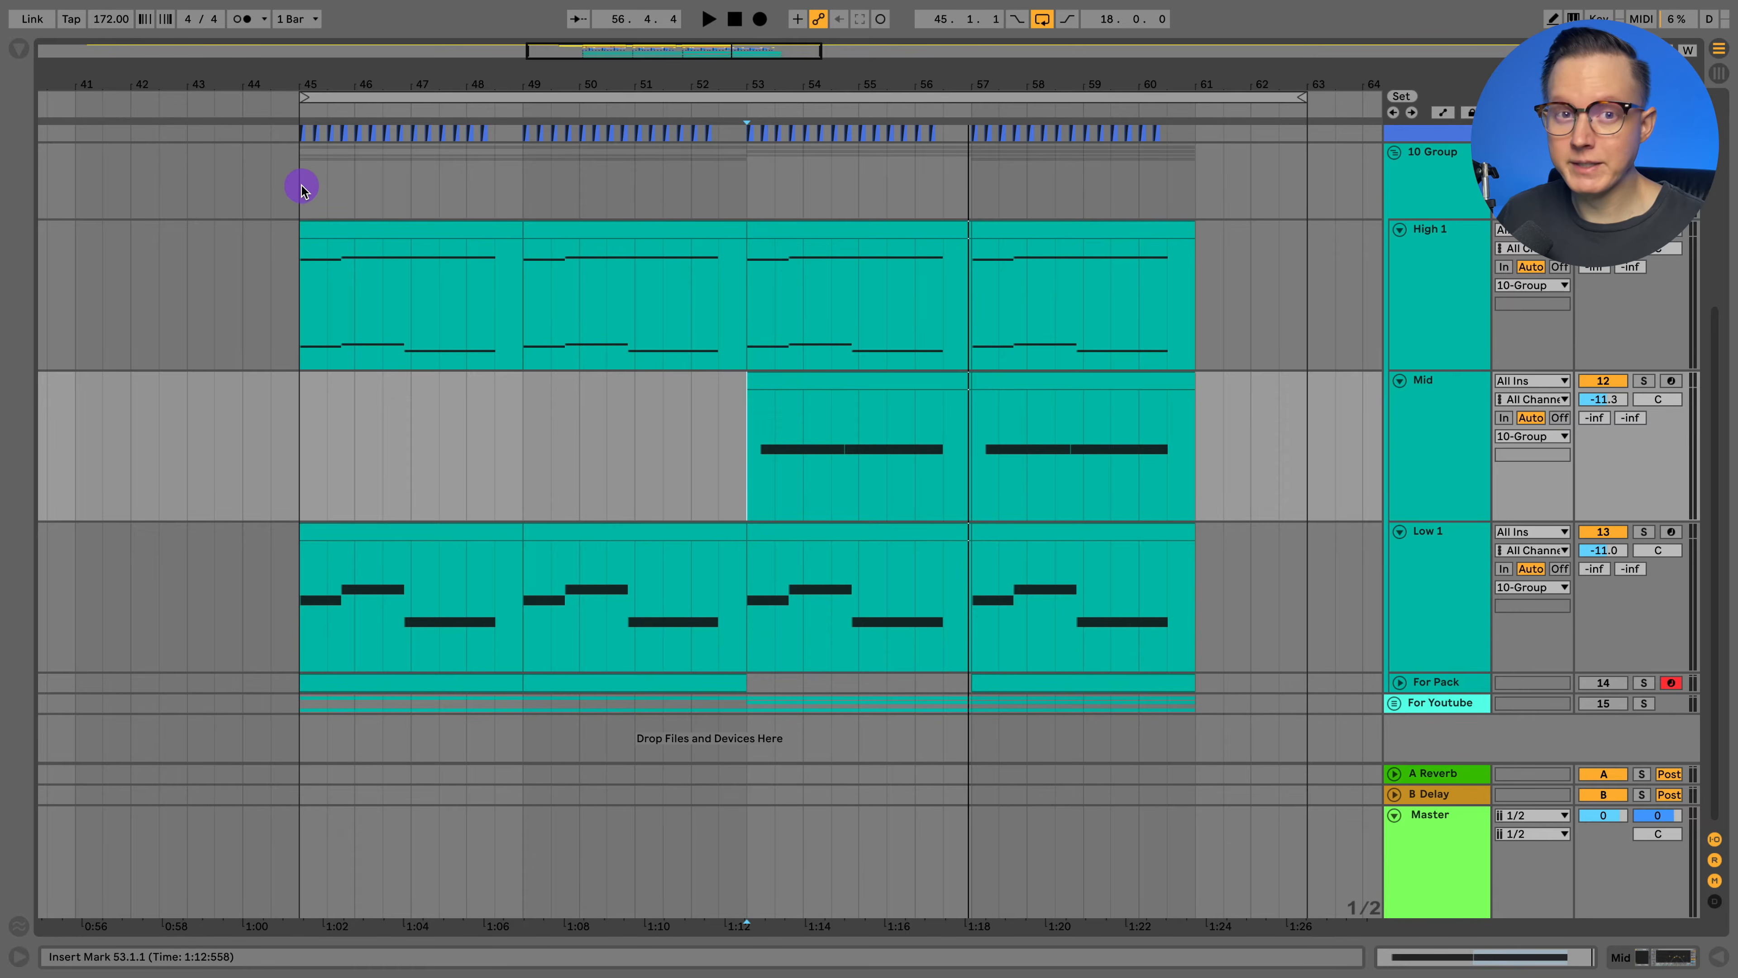
Play the arrangement from bar 45 to hear the bass layers together with the drums.
click(301, 185)
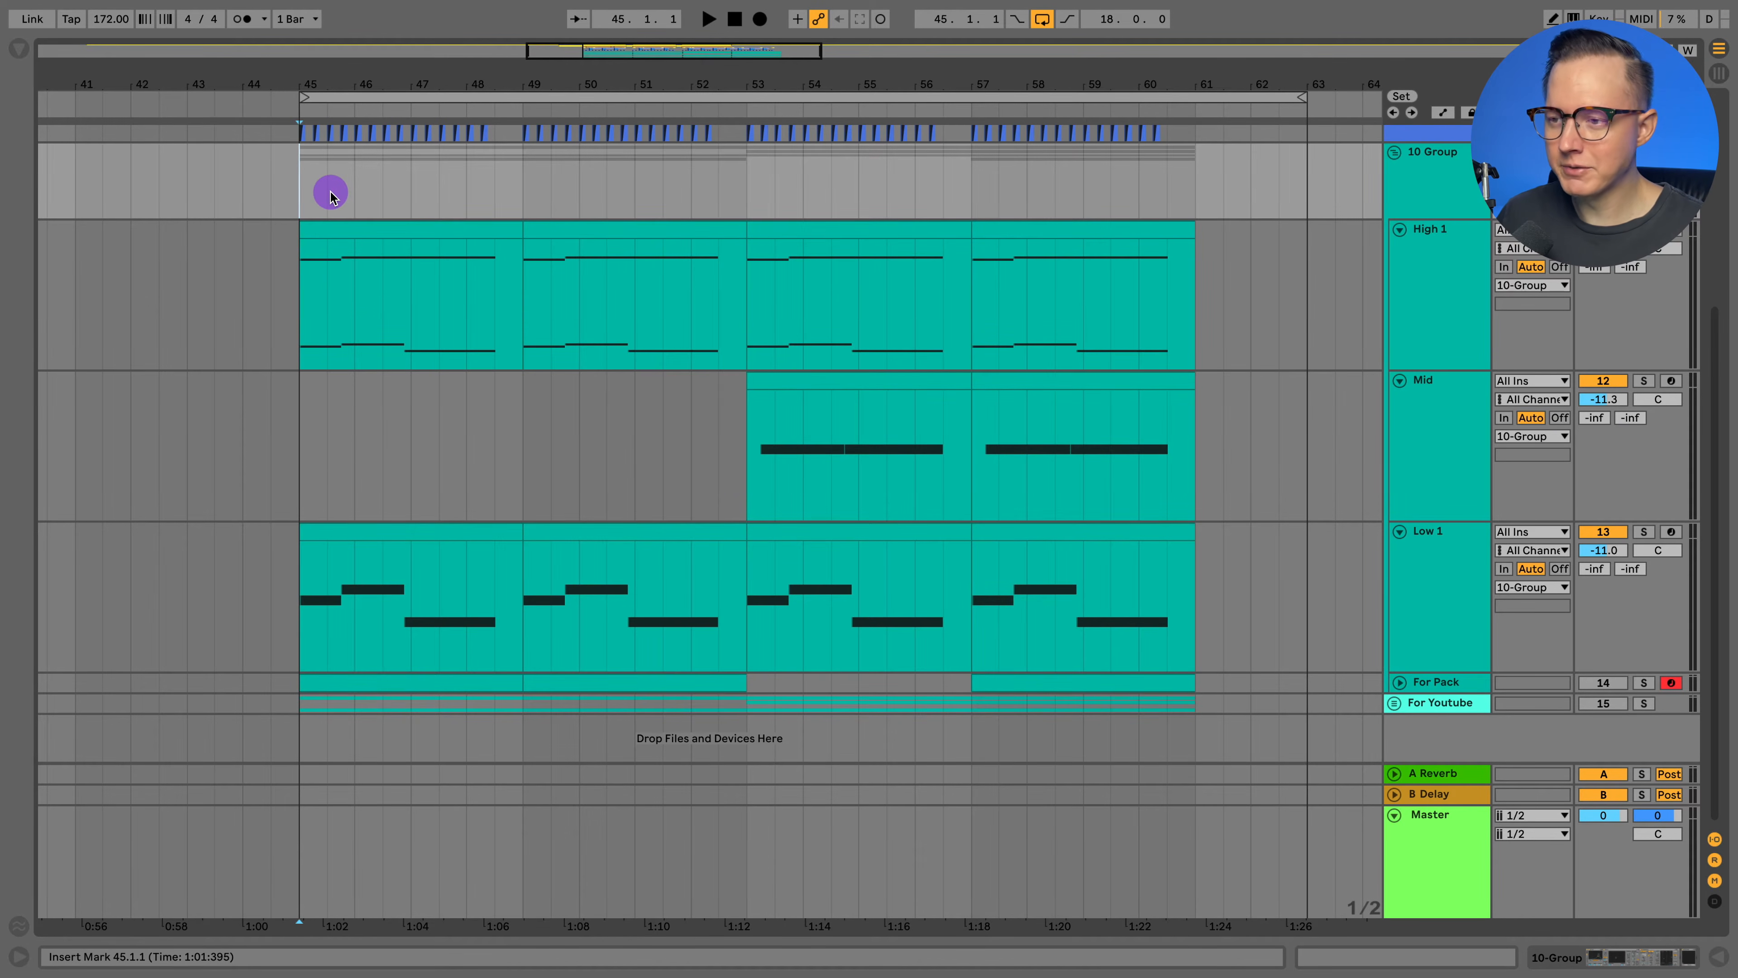
key(space)
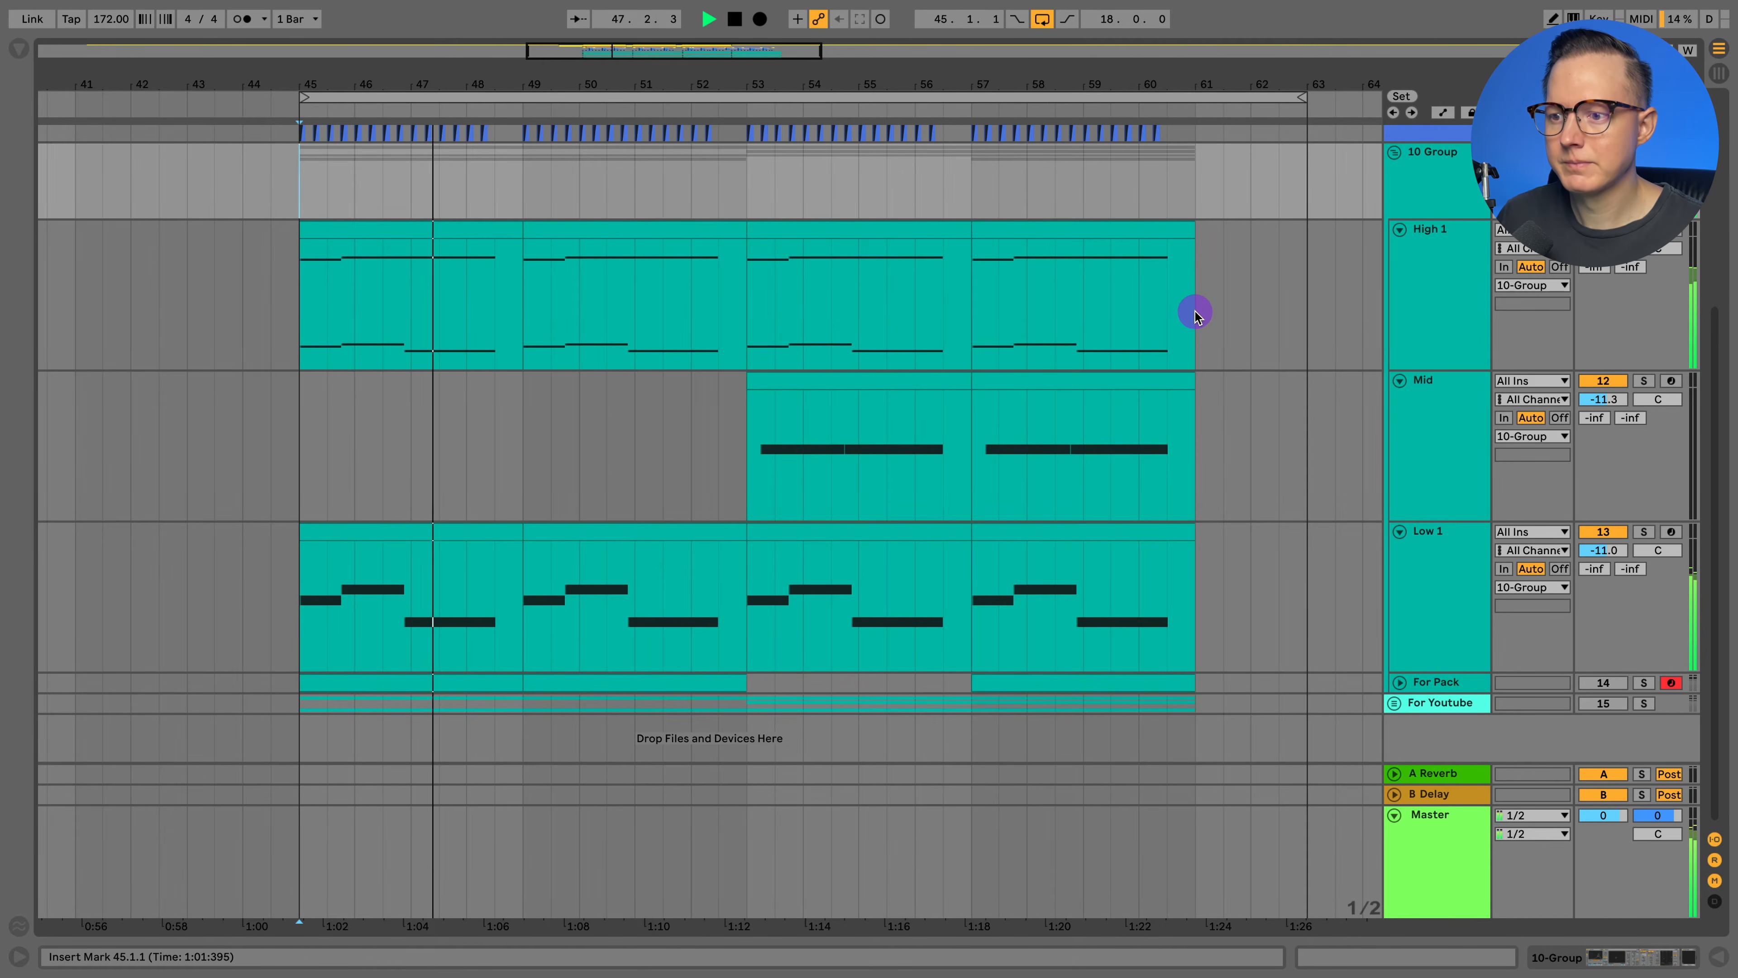
click(743, 469)
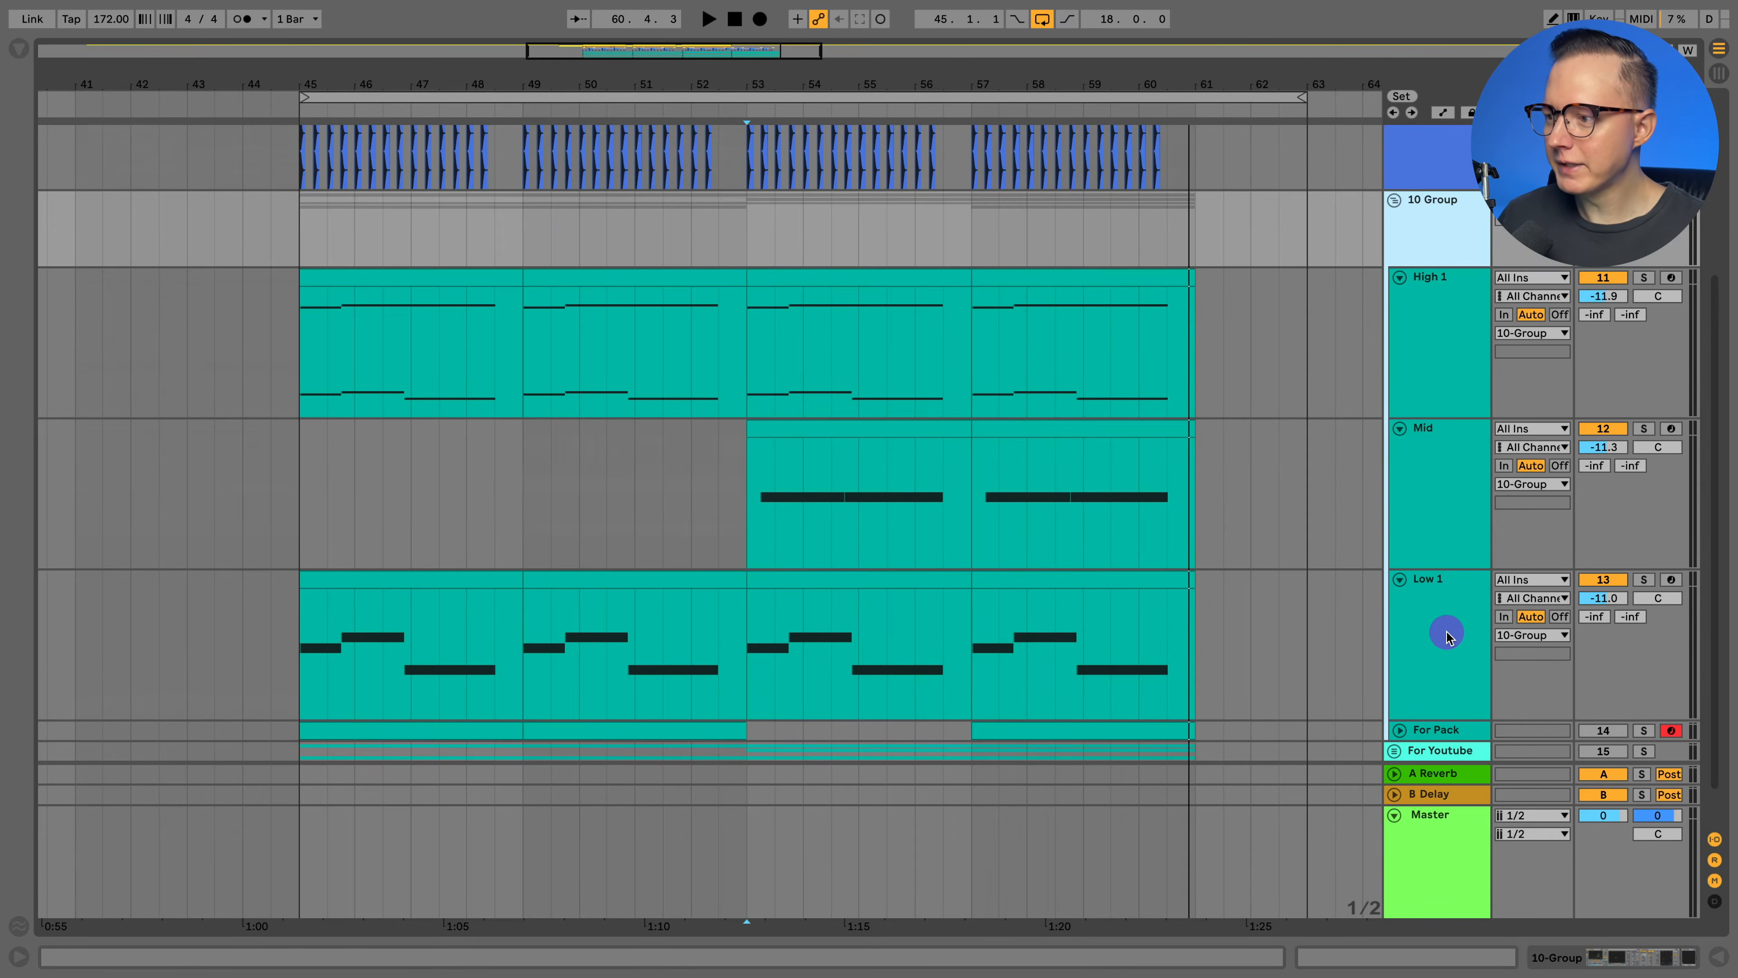
click(1590, 955)
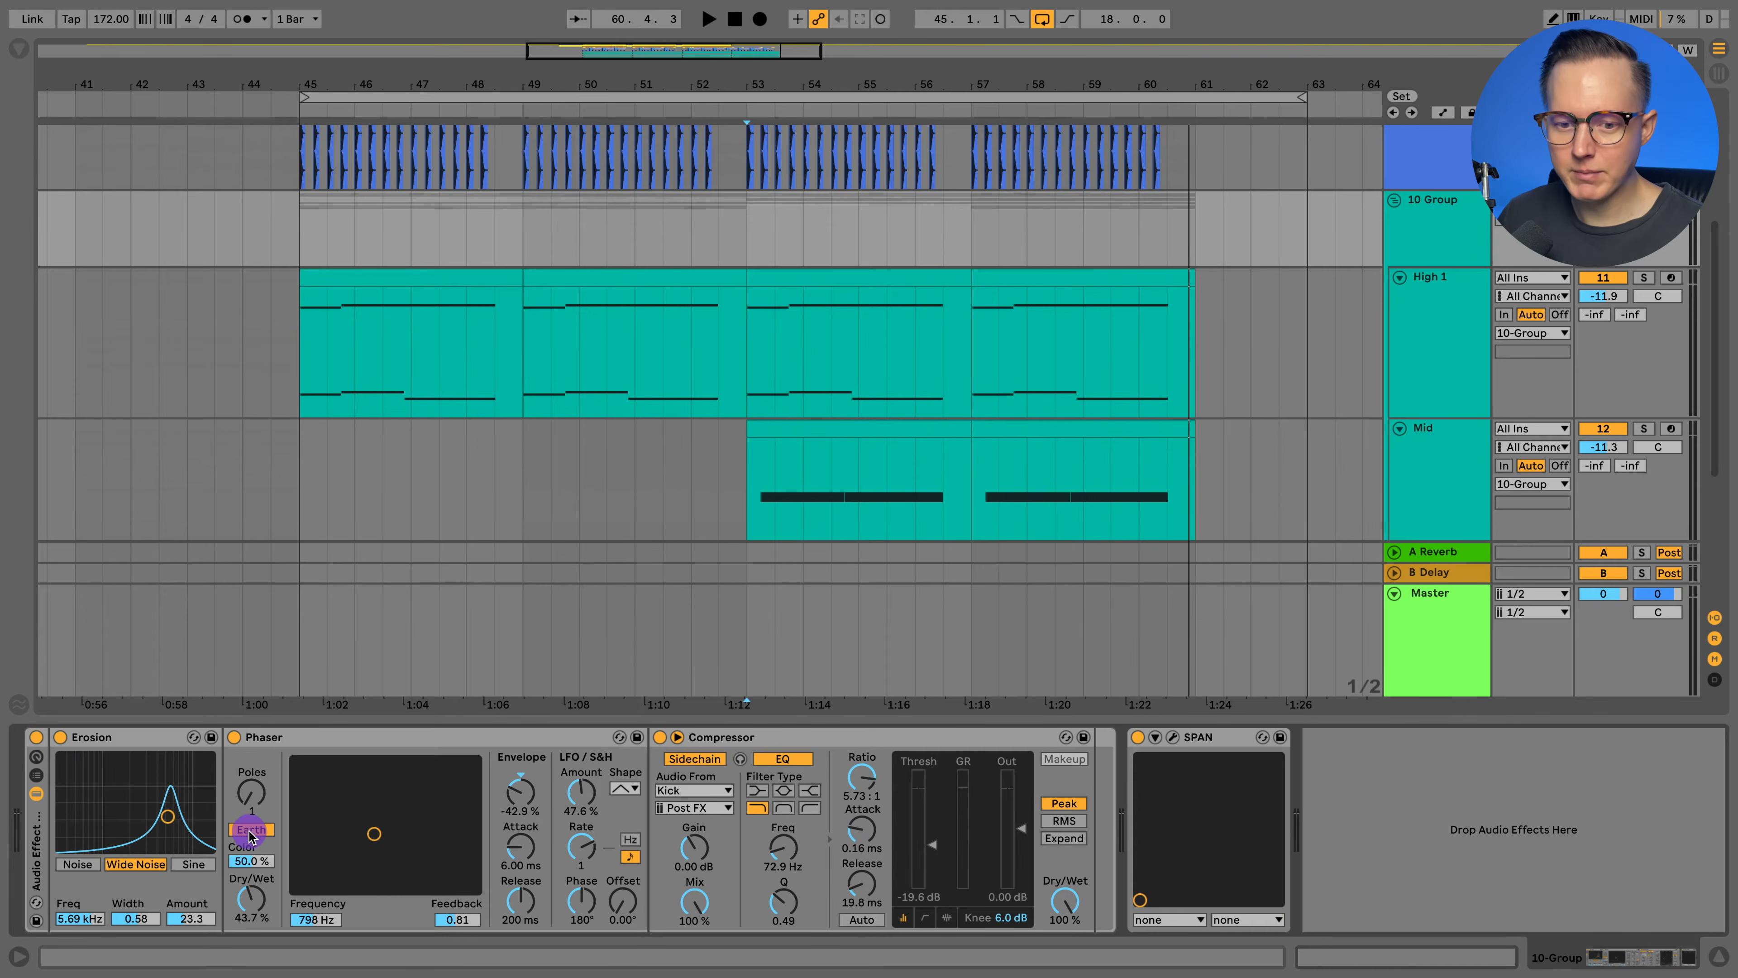
click(104, 737)
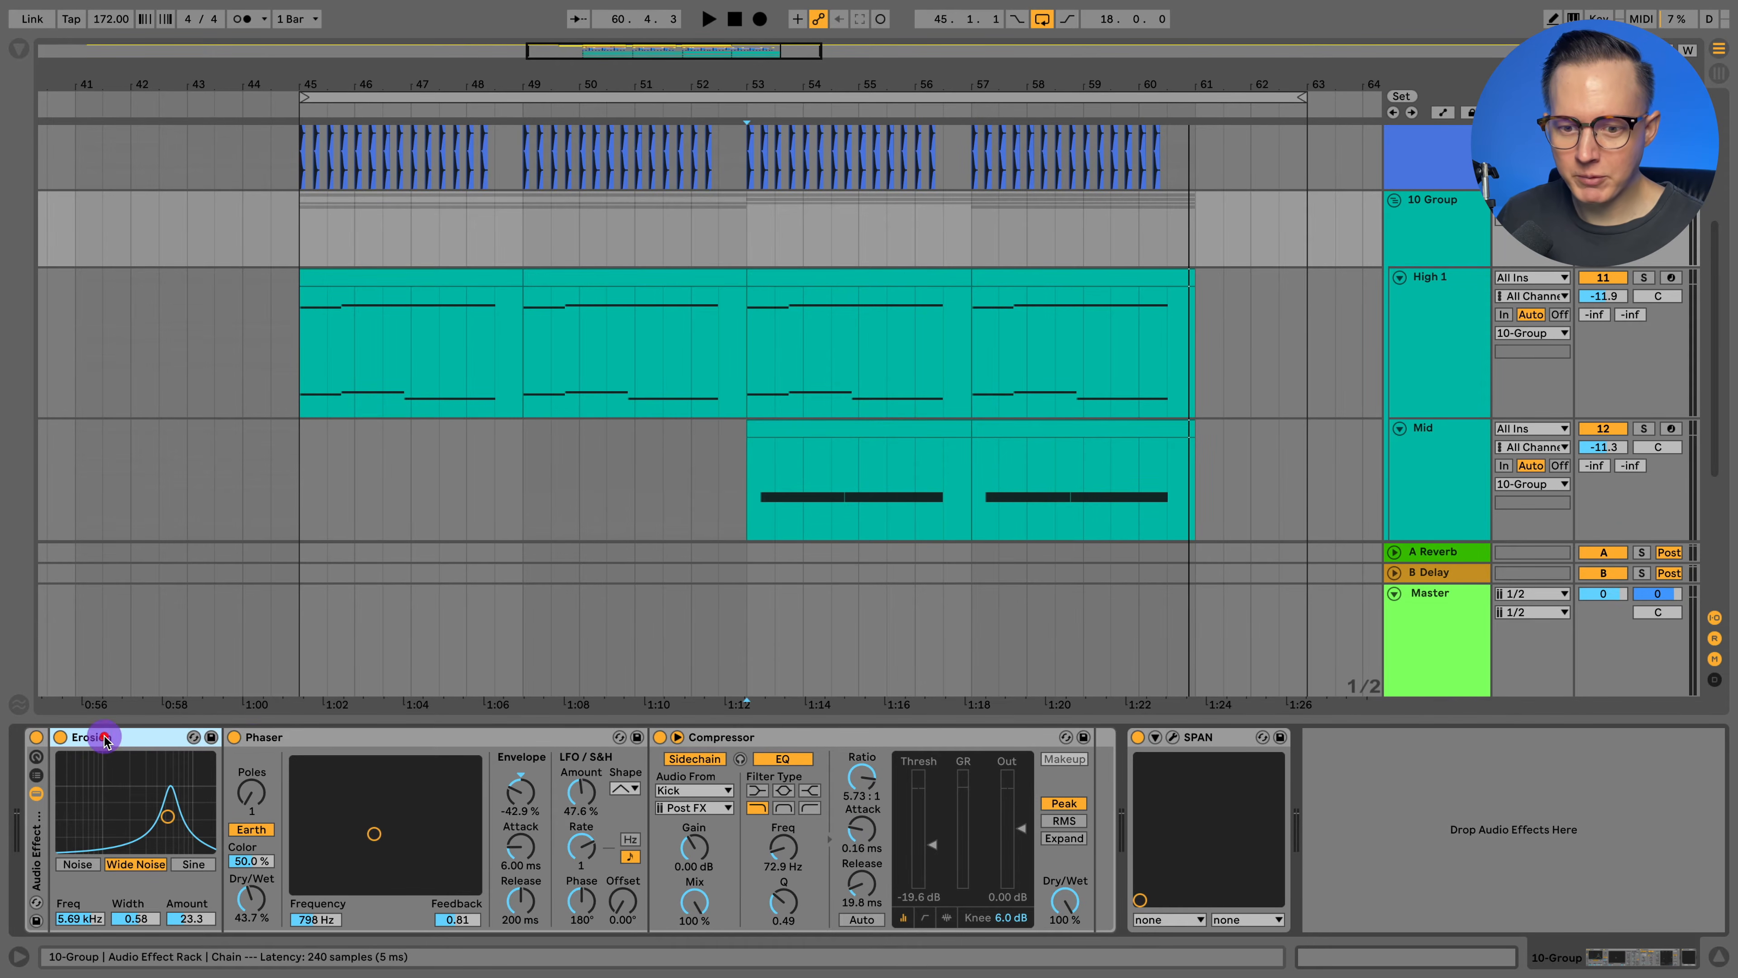
click(277, 738)
click(716, 740)
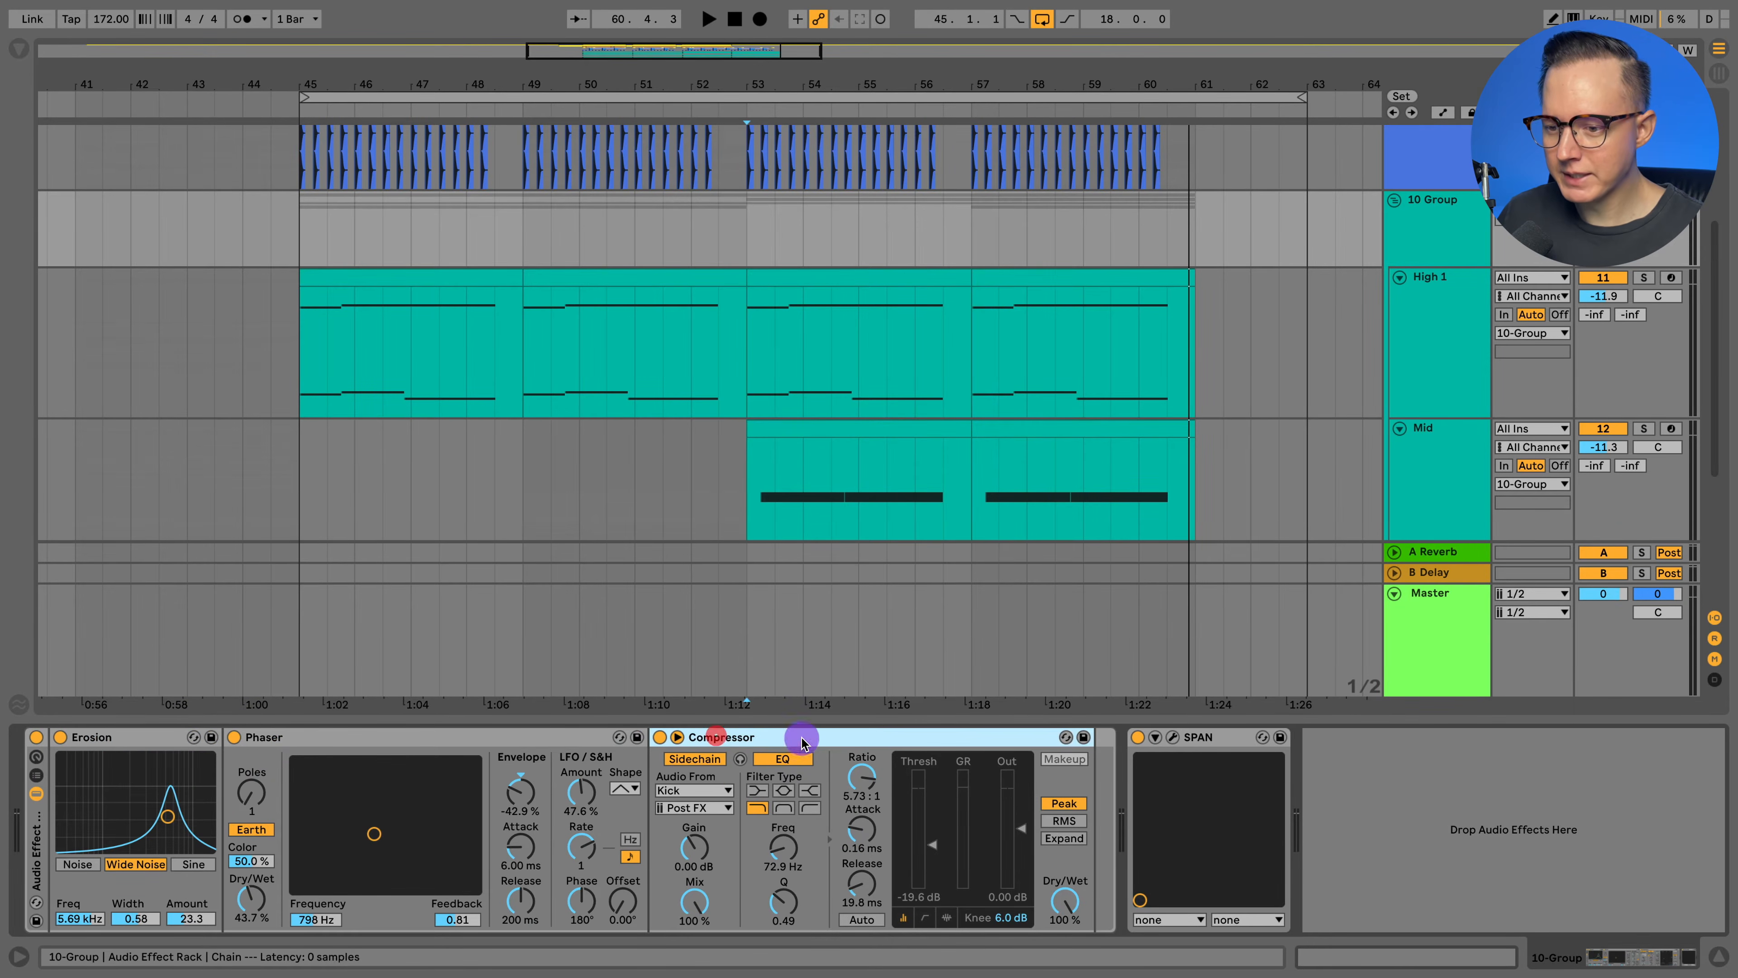
click(719, 791)
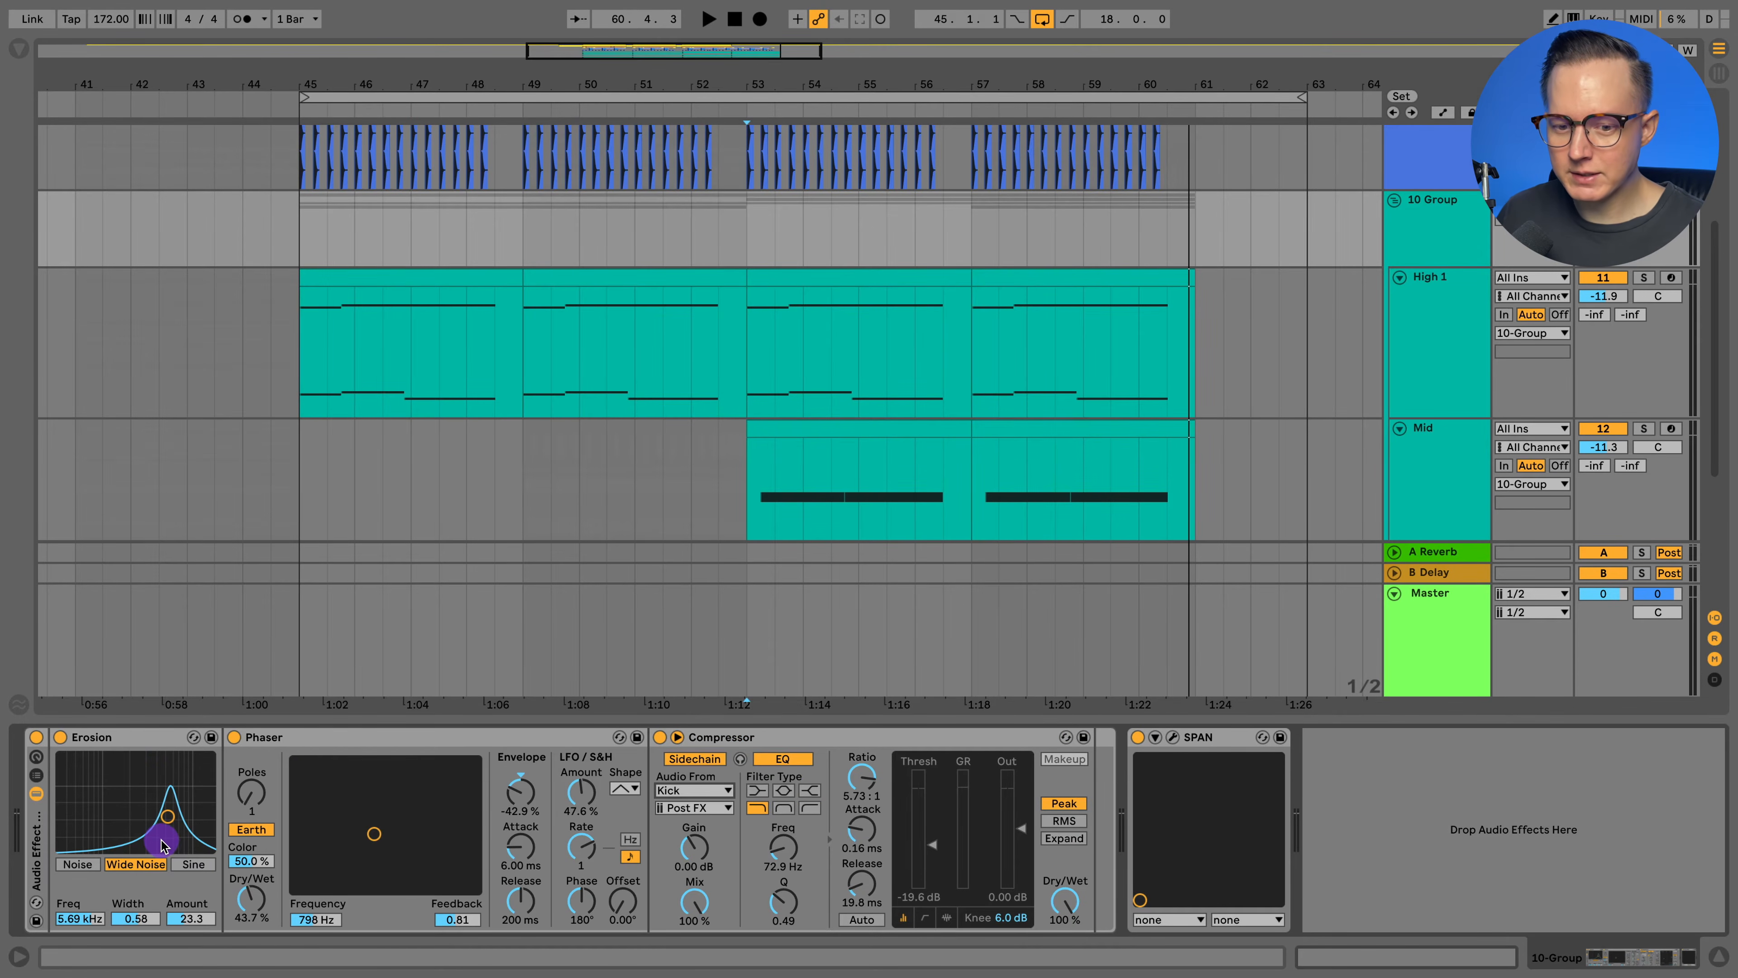
Compare the group's sound from bar 45 with Erosion bypassed and with it enabled again.
click(65, 742)
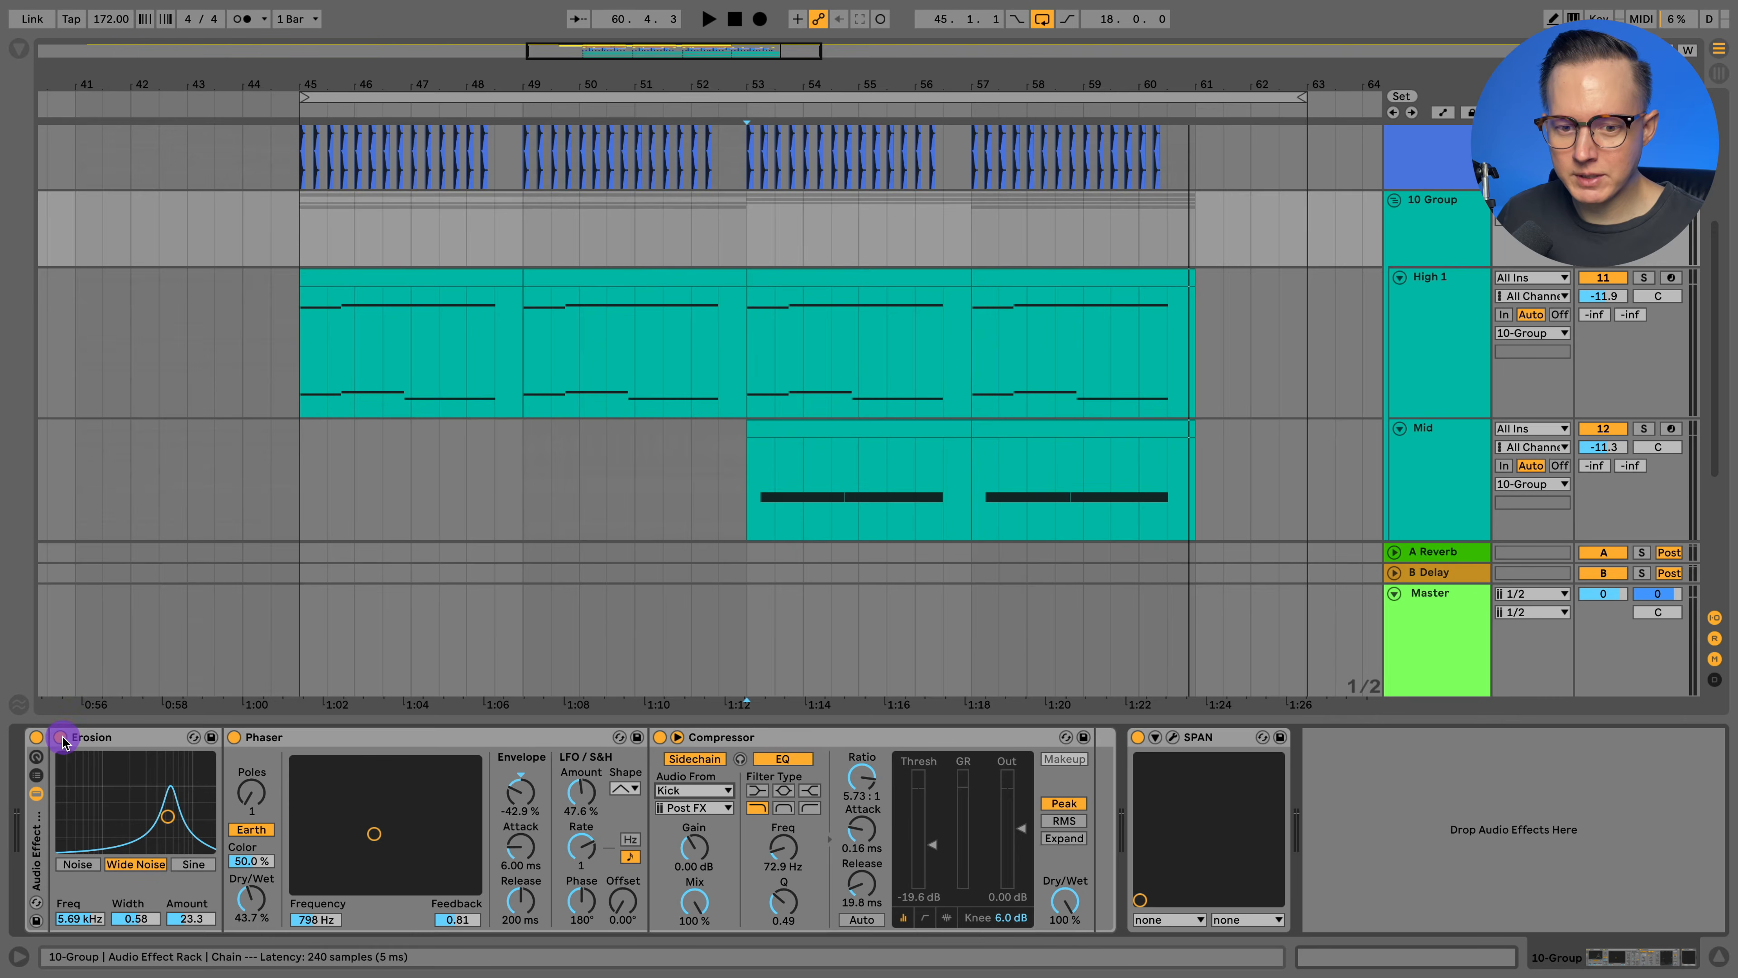
click(302, 337)
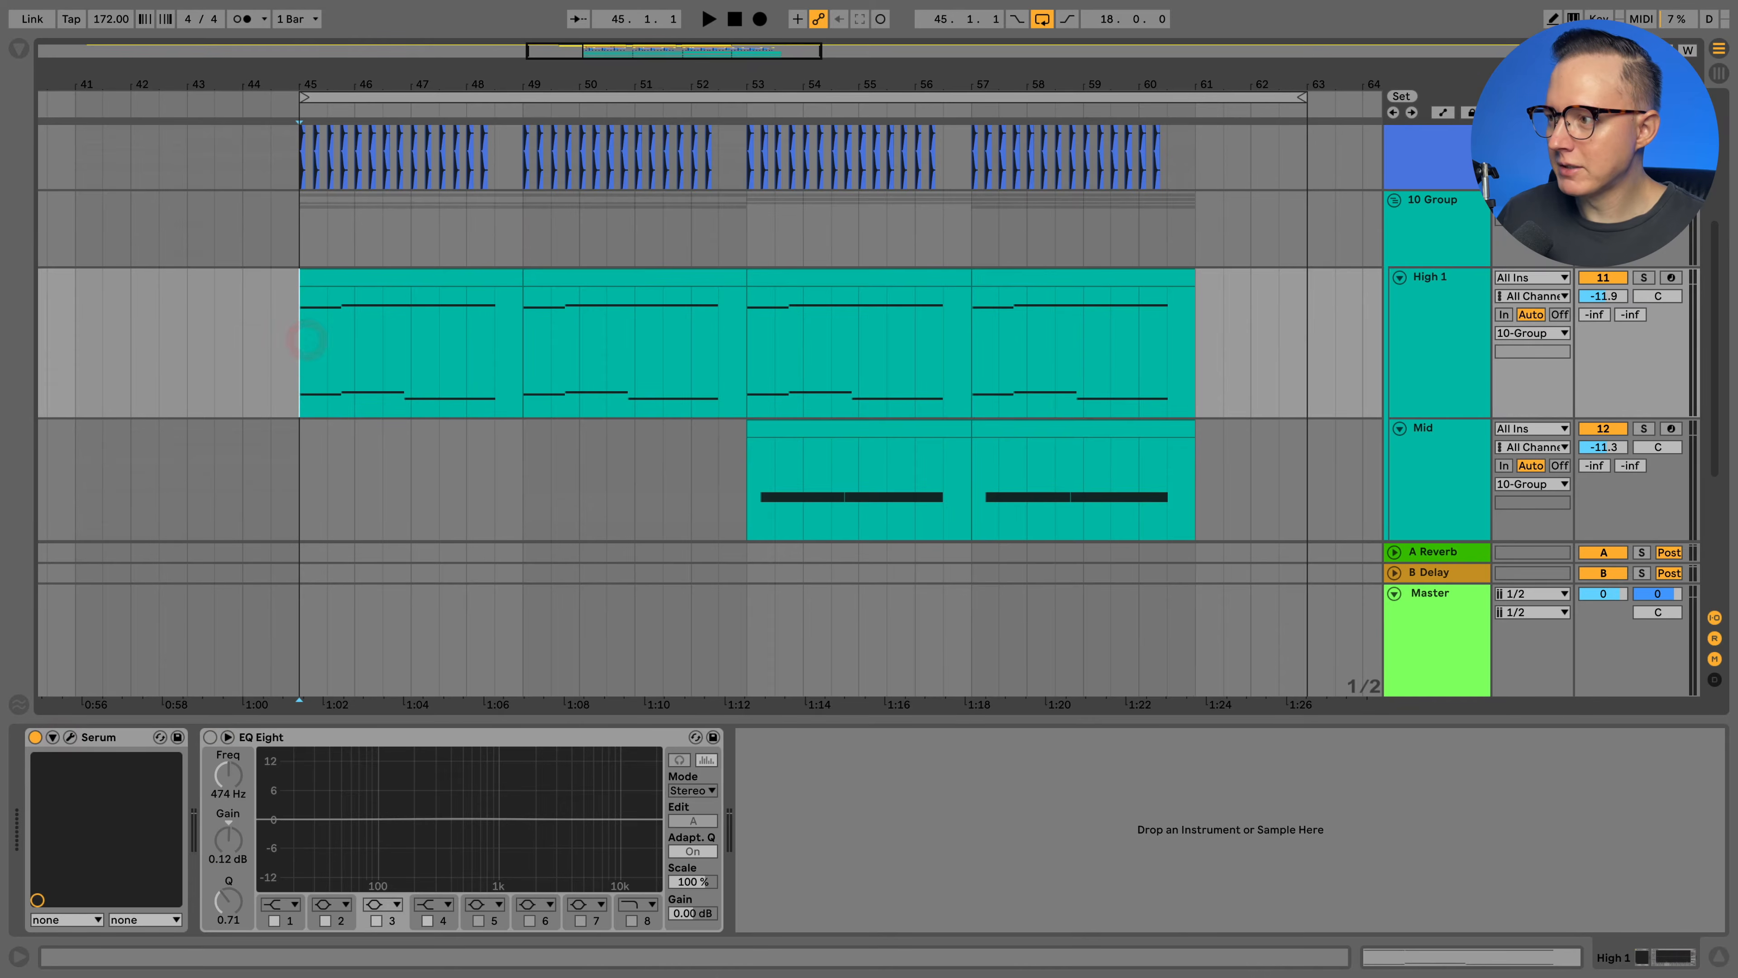
click(1467, 218)
key(space)
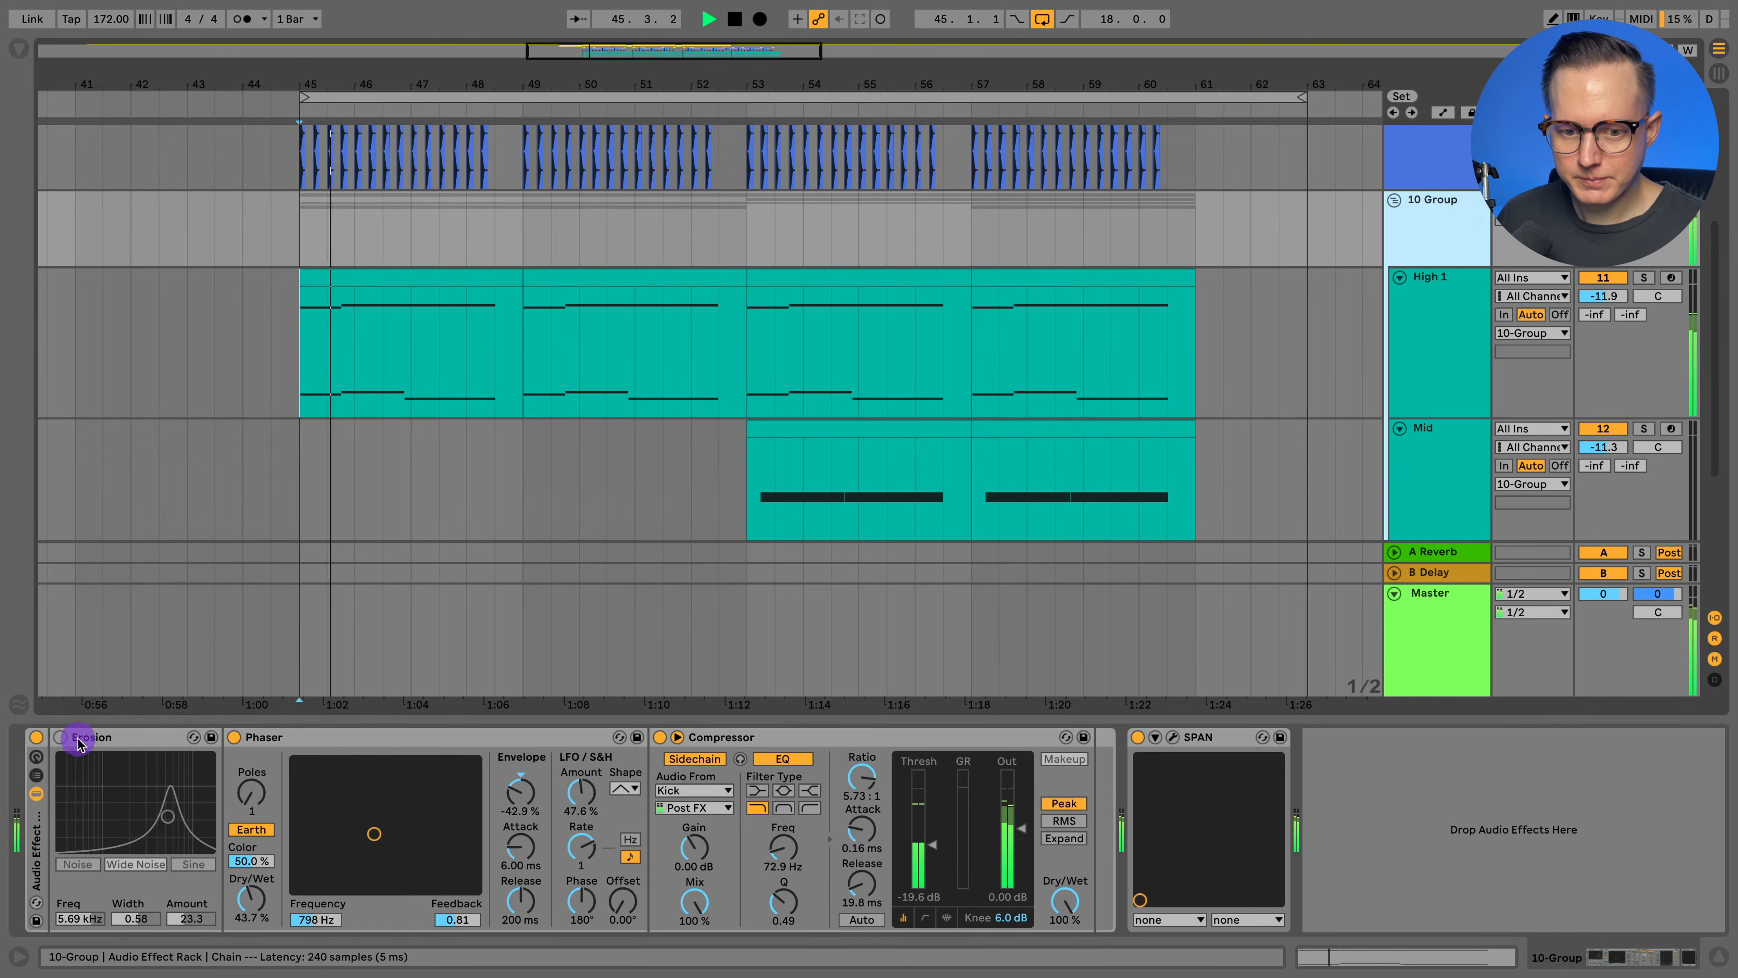
click(61, 739)
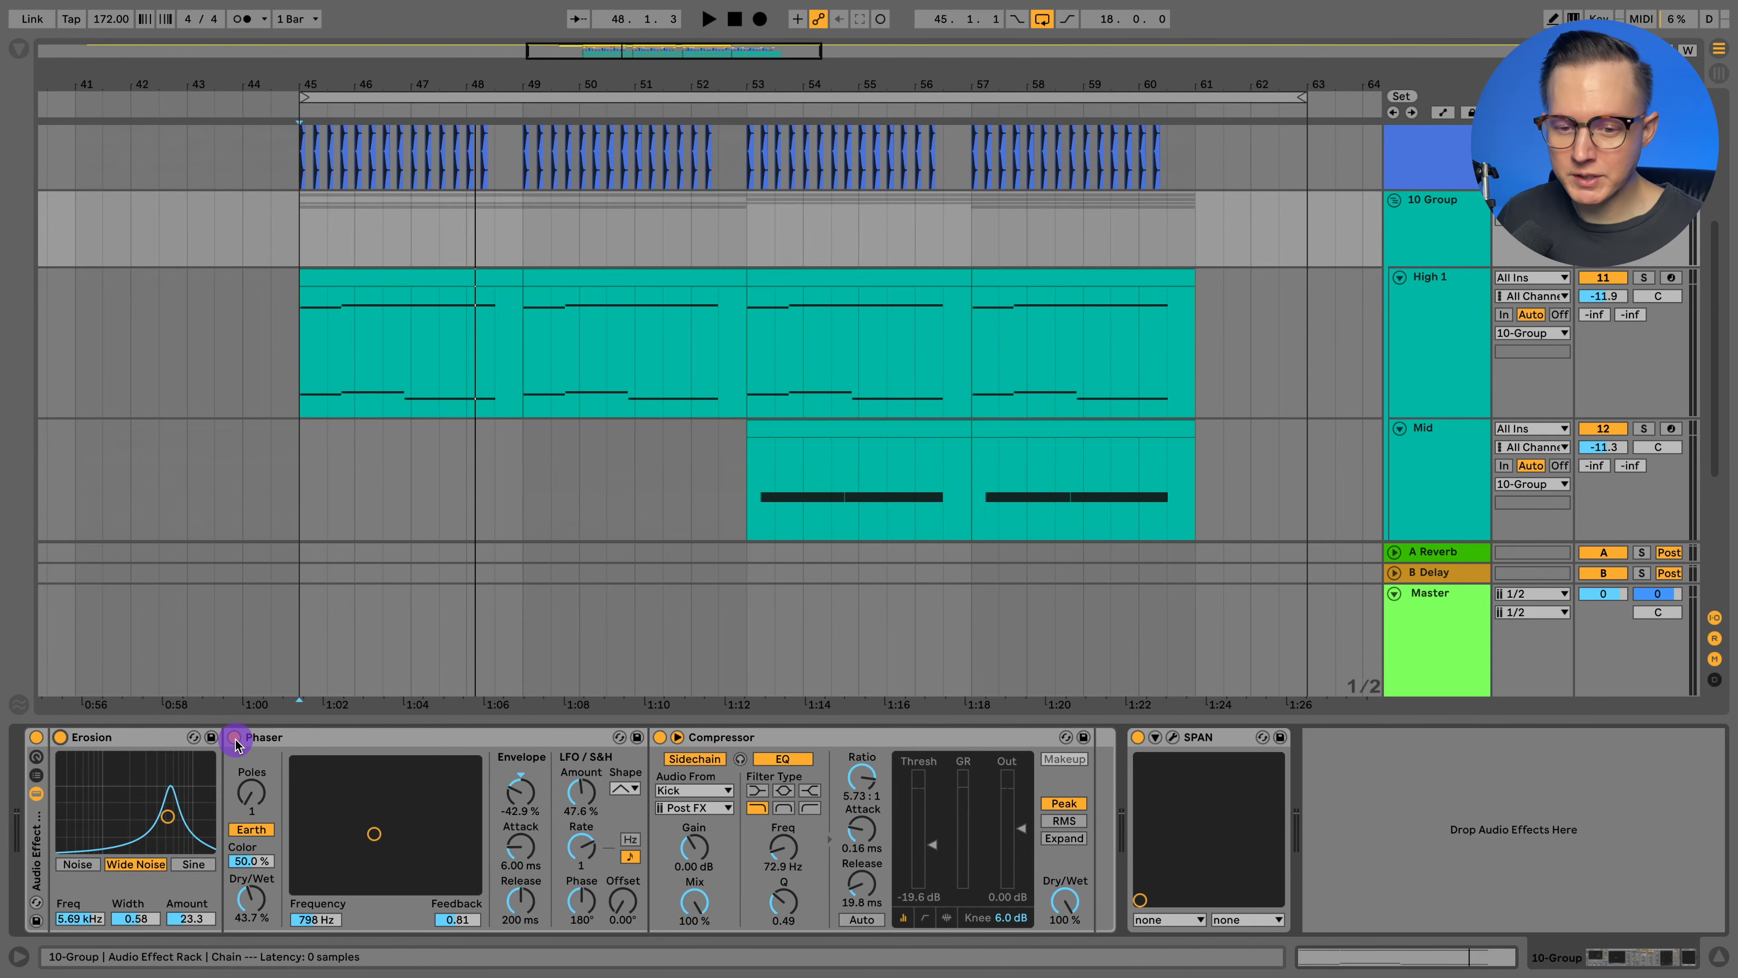
click(465, 738)
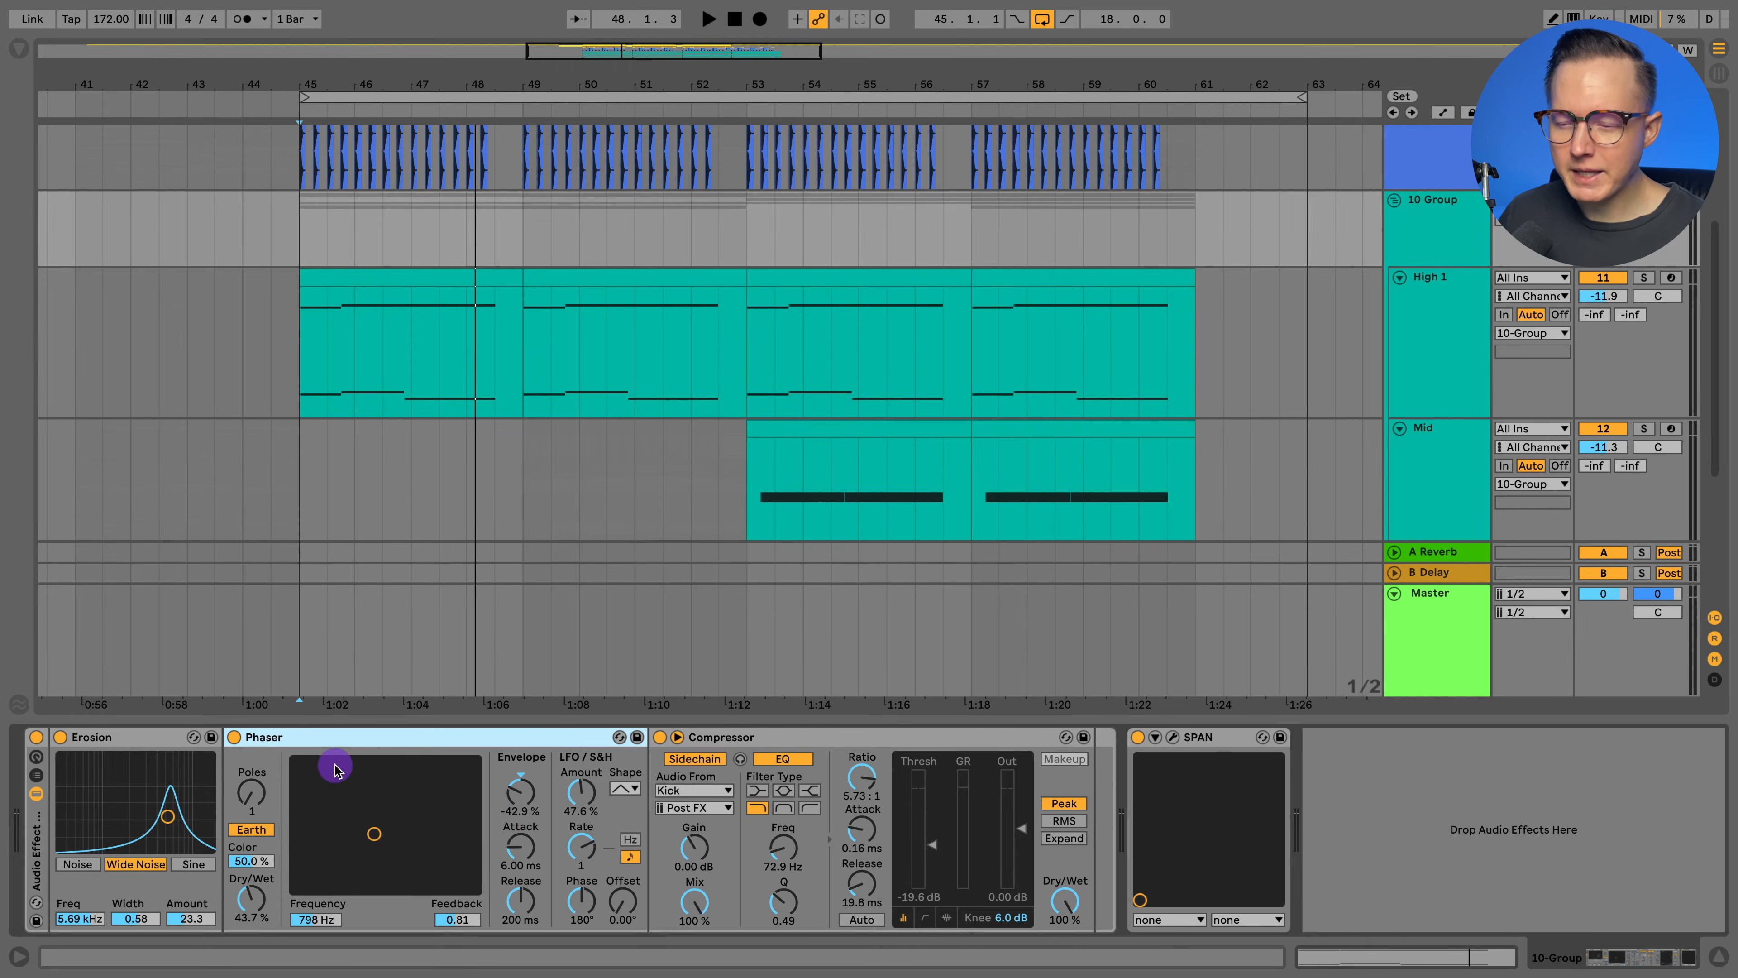
click(1718, 958)
scroll(1136, 698, down, 1)
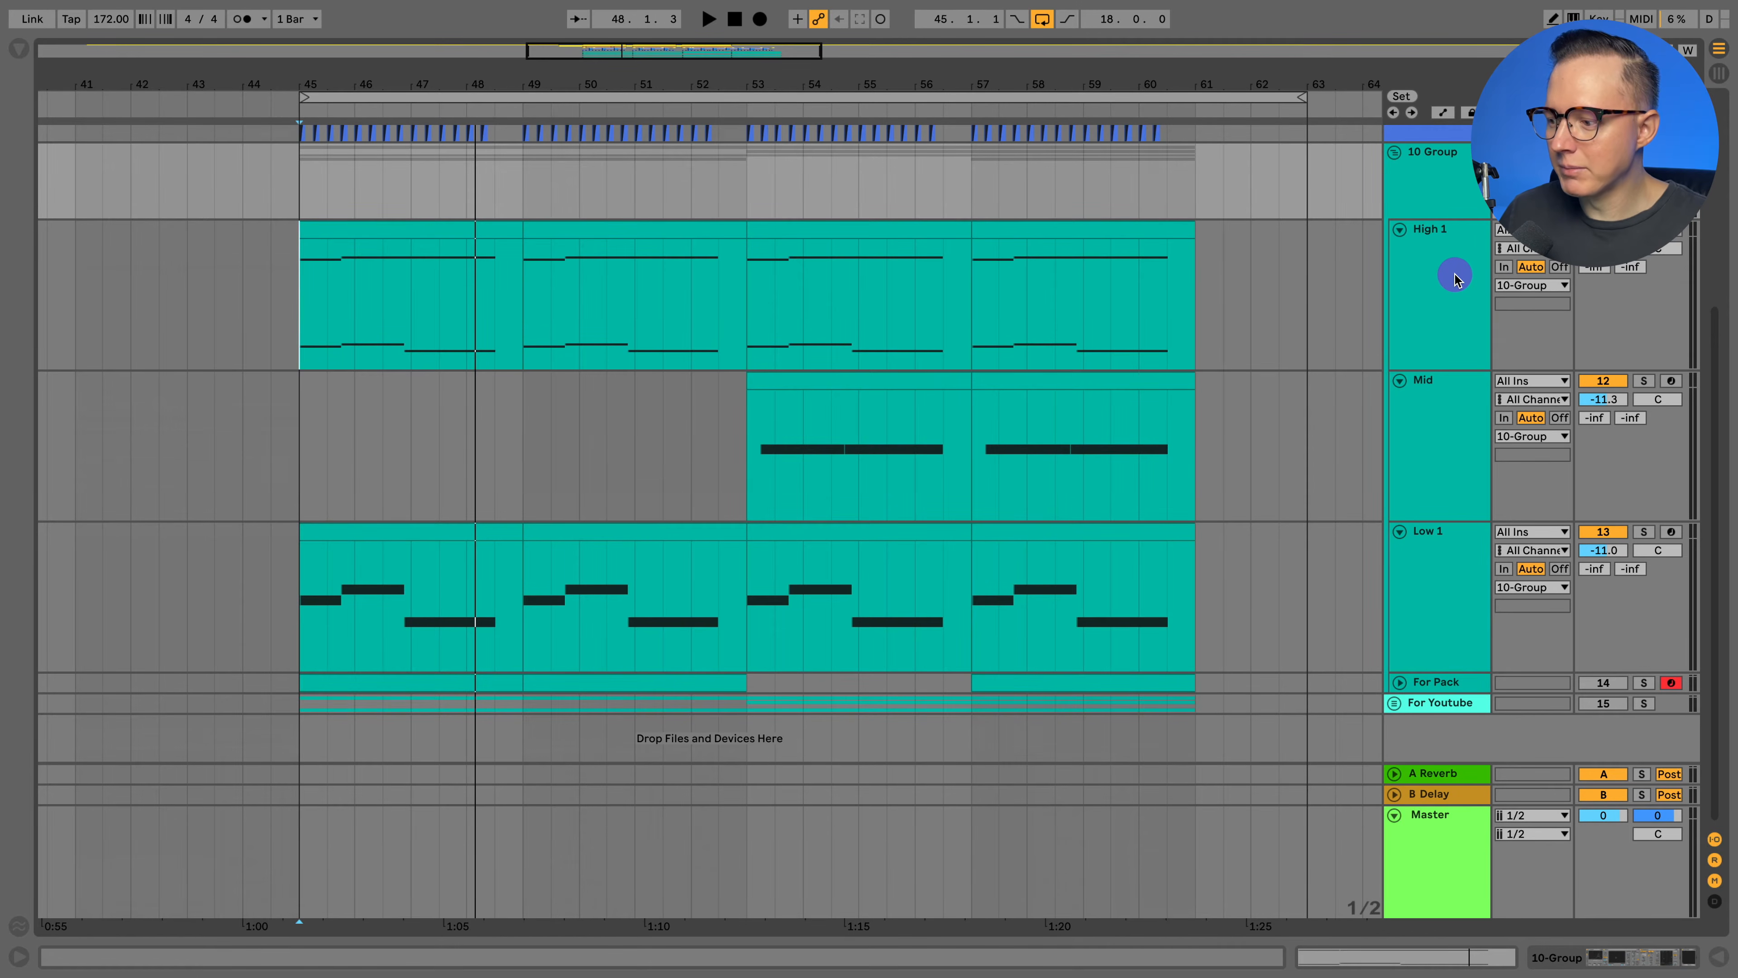
click(1586, 958)
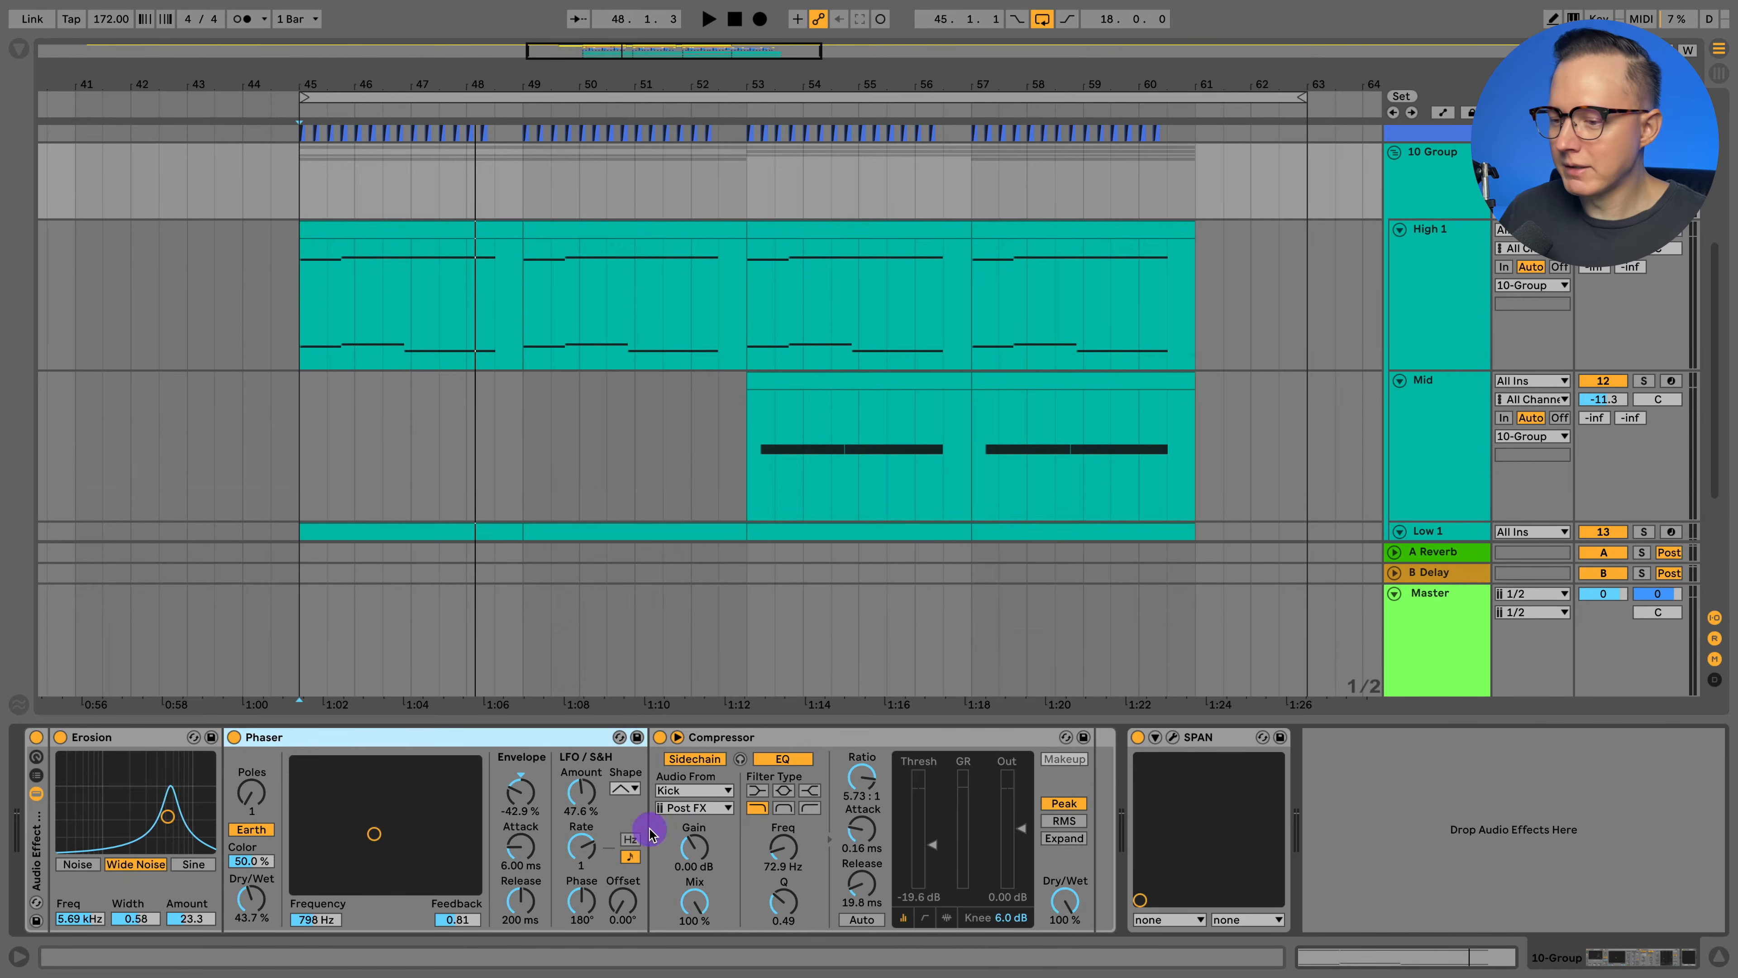
click(1723, 959)
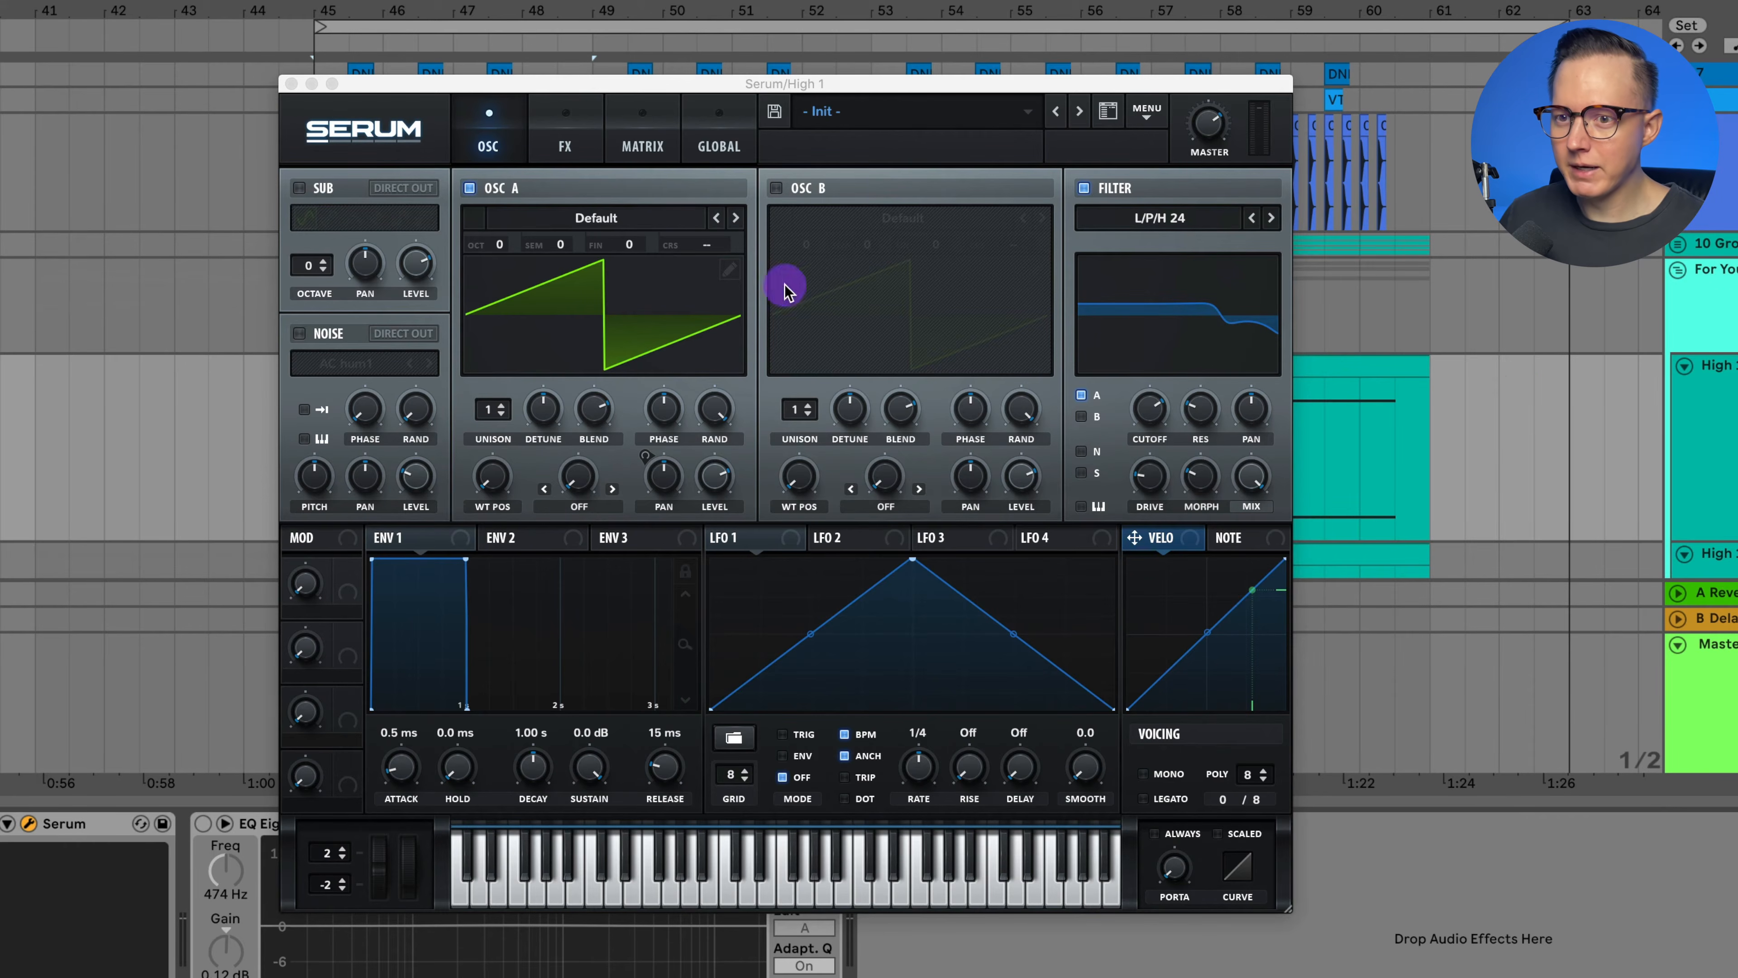
Set Osc A's octave to -3, enable Osc B at +4 semitones, and audition the wide interval in Serum.
drag(500, 253, 504, 356)
click(765, 193)
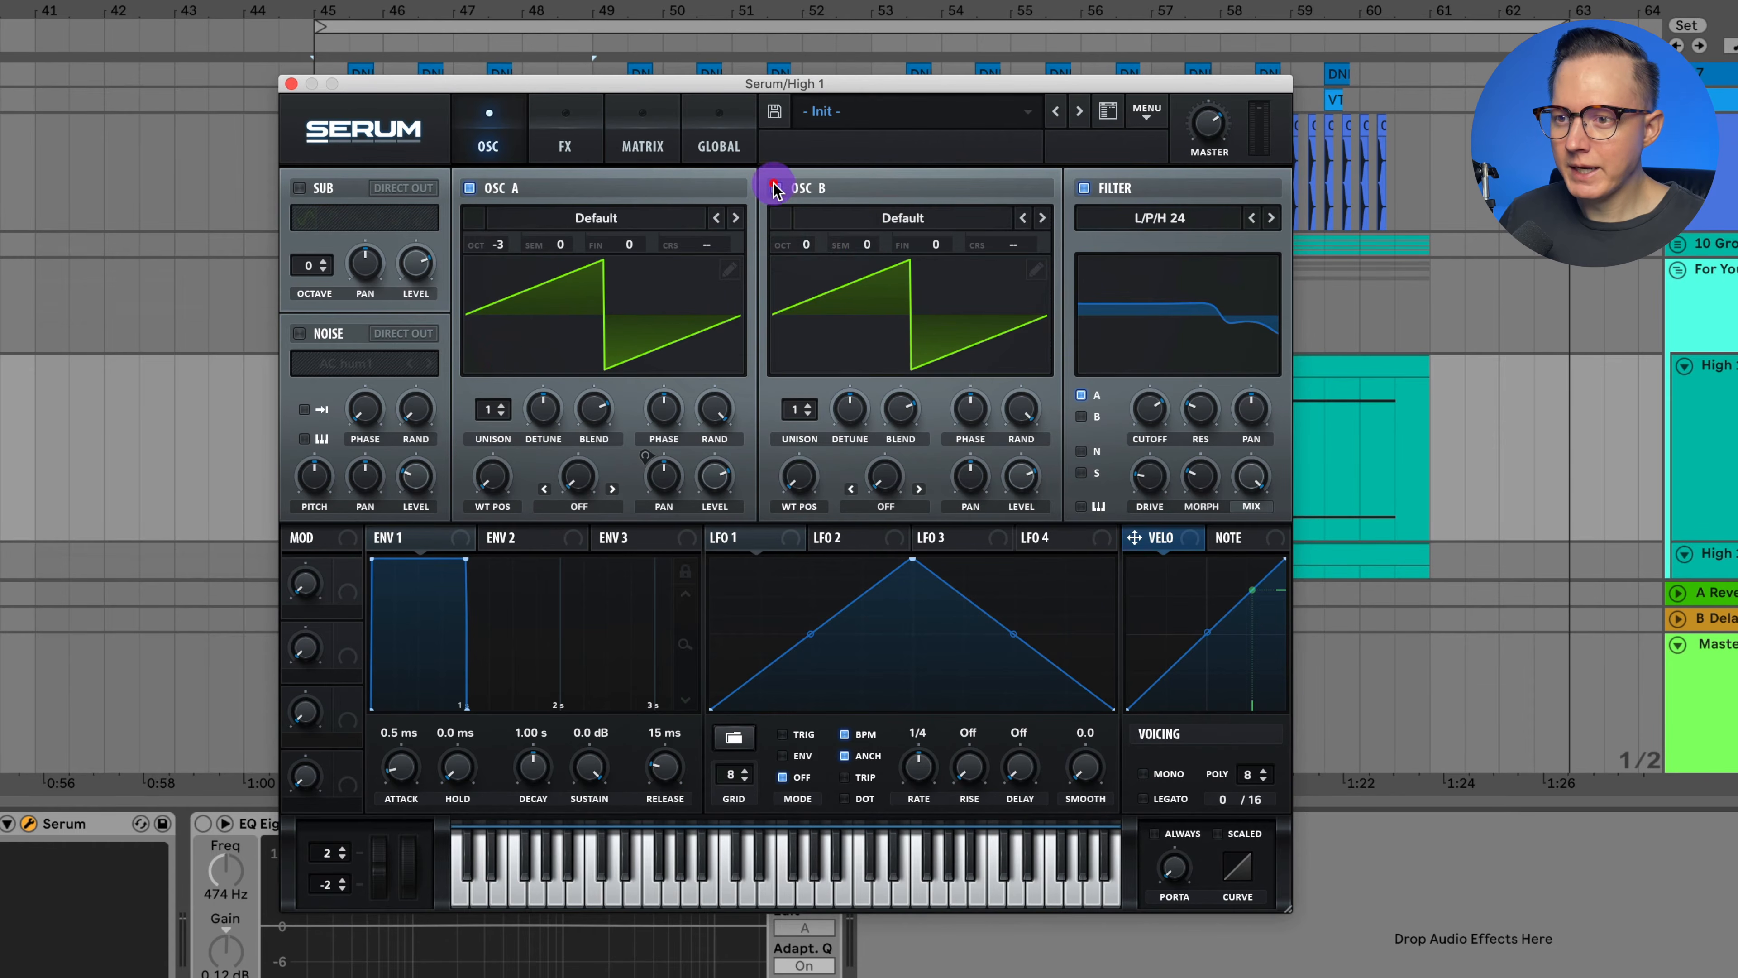
drag(865, 259, 882, 218)
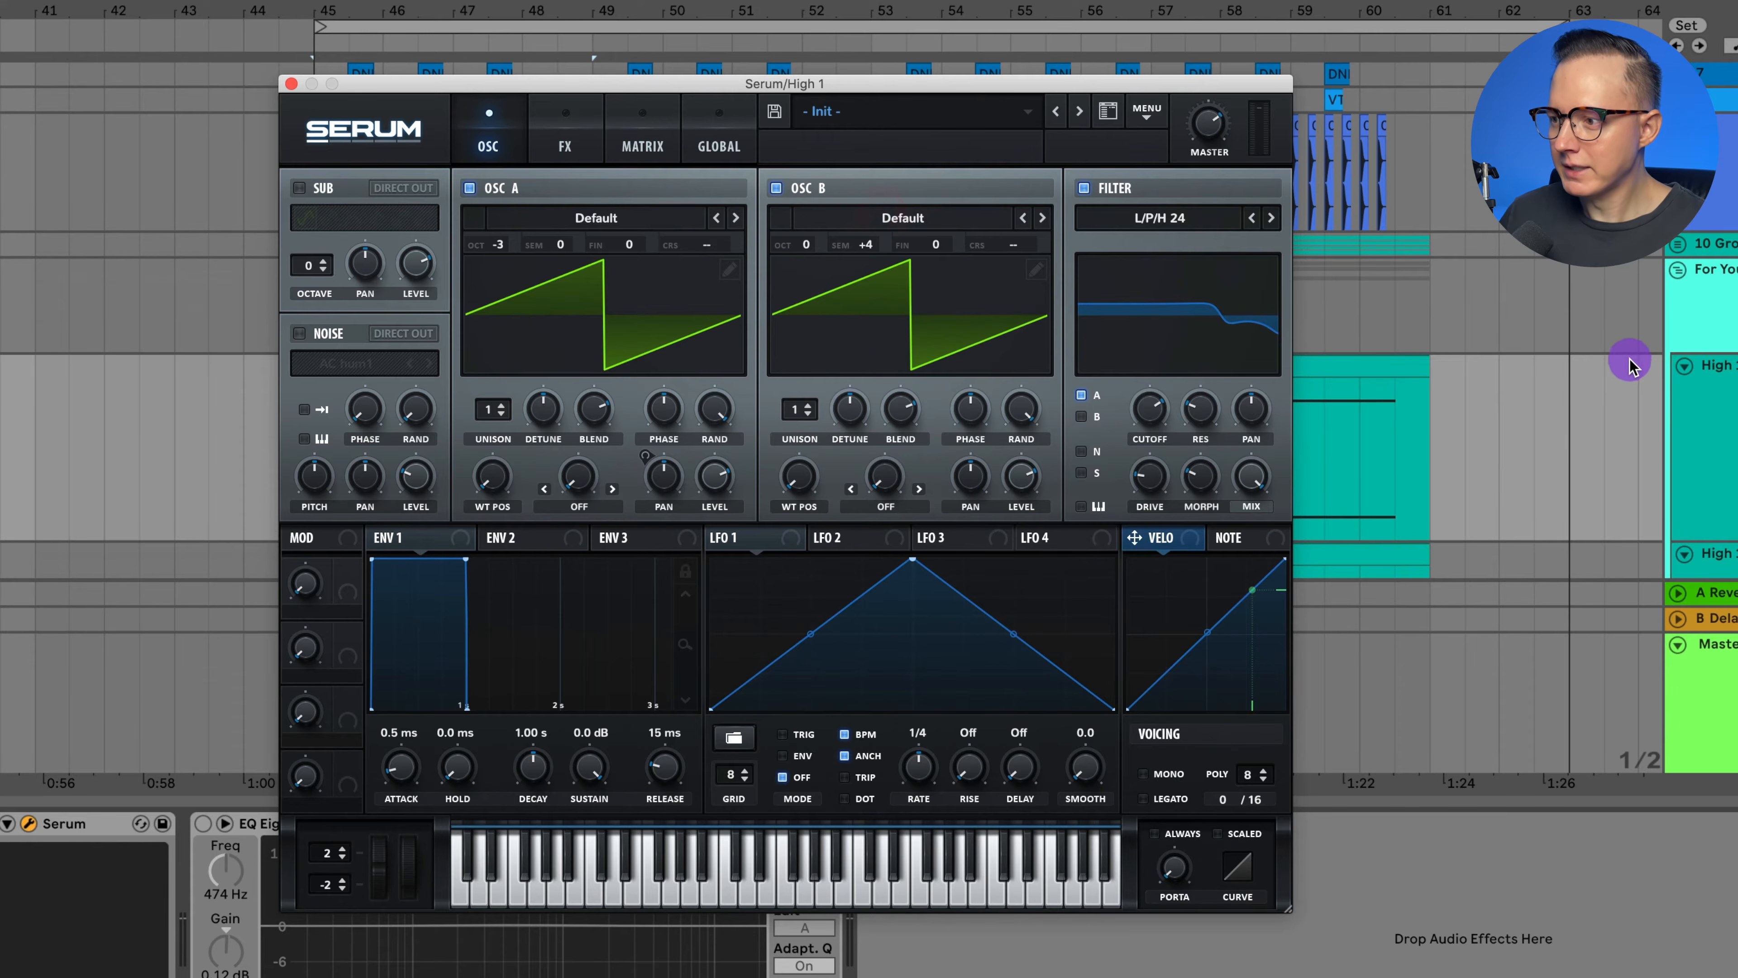
click(1718, 366)
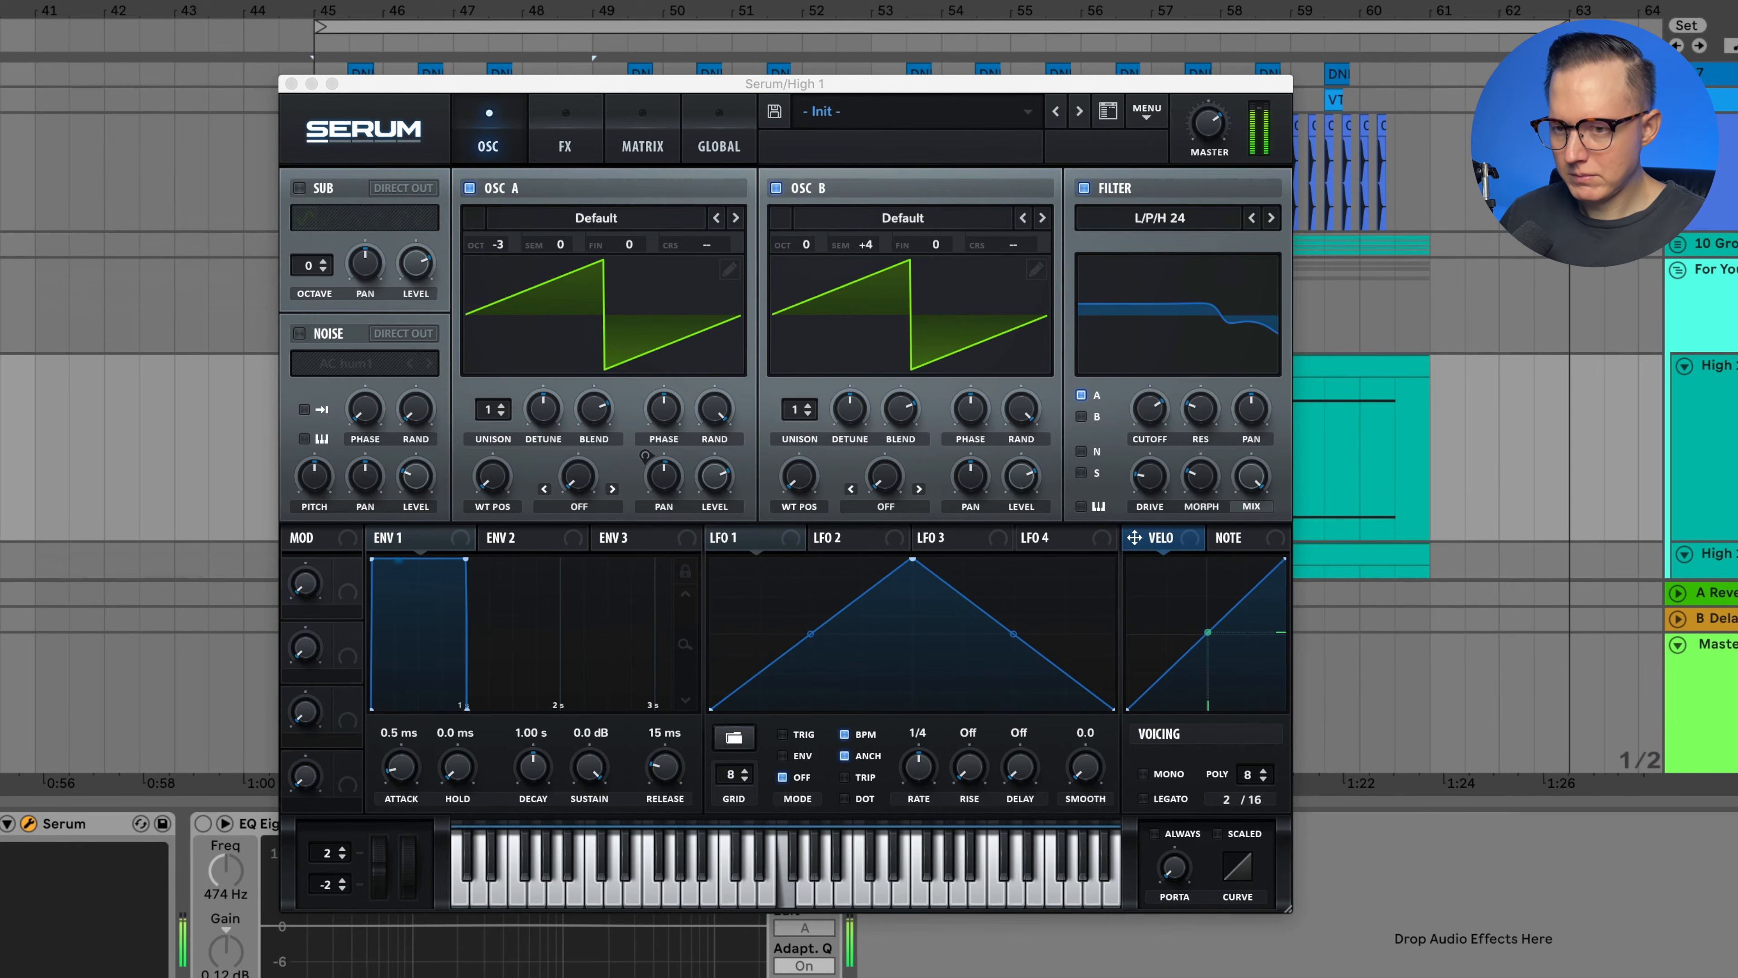
Reset Osc B's semitones to 0, switch Osc B off, and return Osc A's octave to 0.
drag(864, 241, 806, 287)
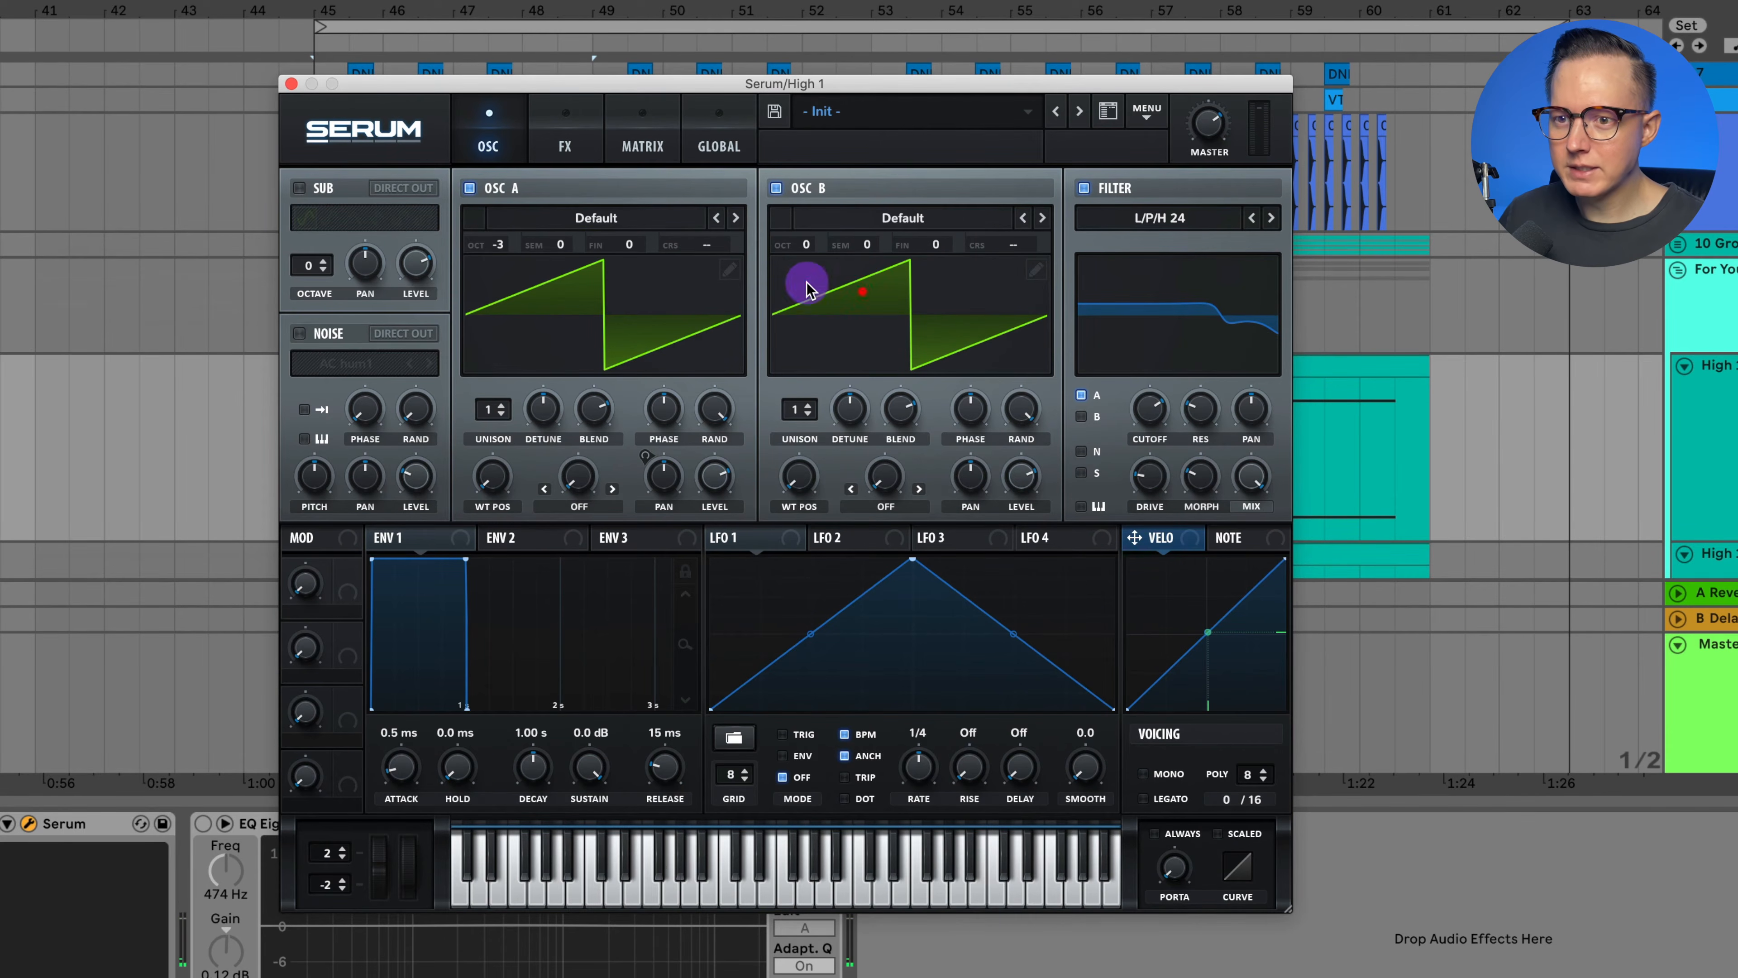
click(775, 188)
mouse_move(496, 245)
mouse_down()
mouse_move(494, 273)
mouse_move(515, 250)
mouse_up()
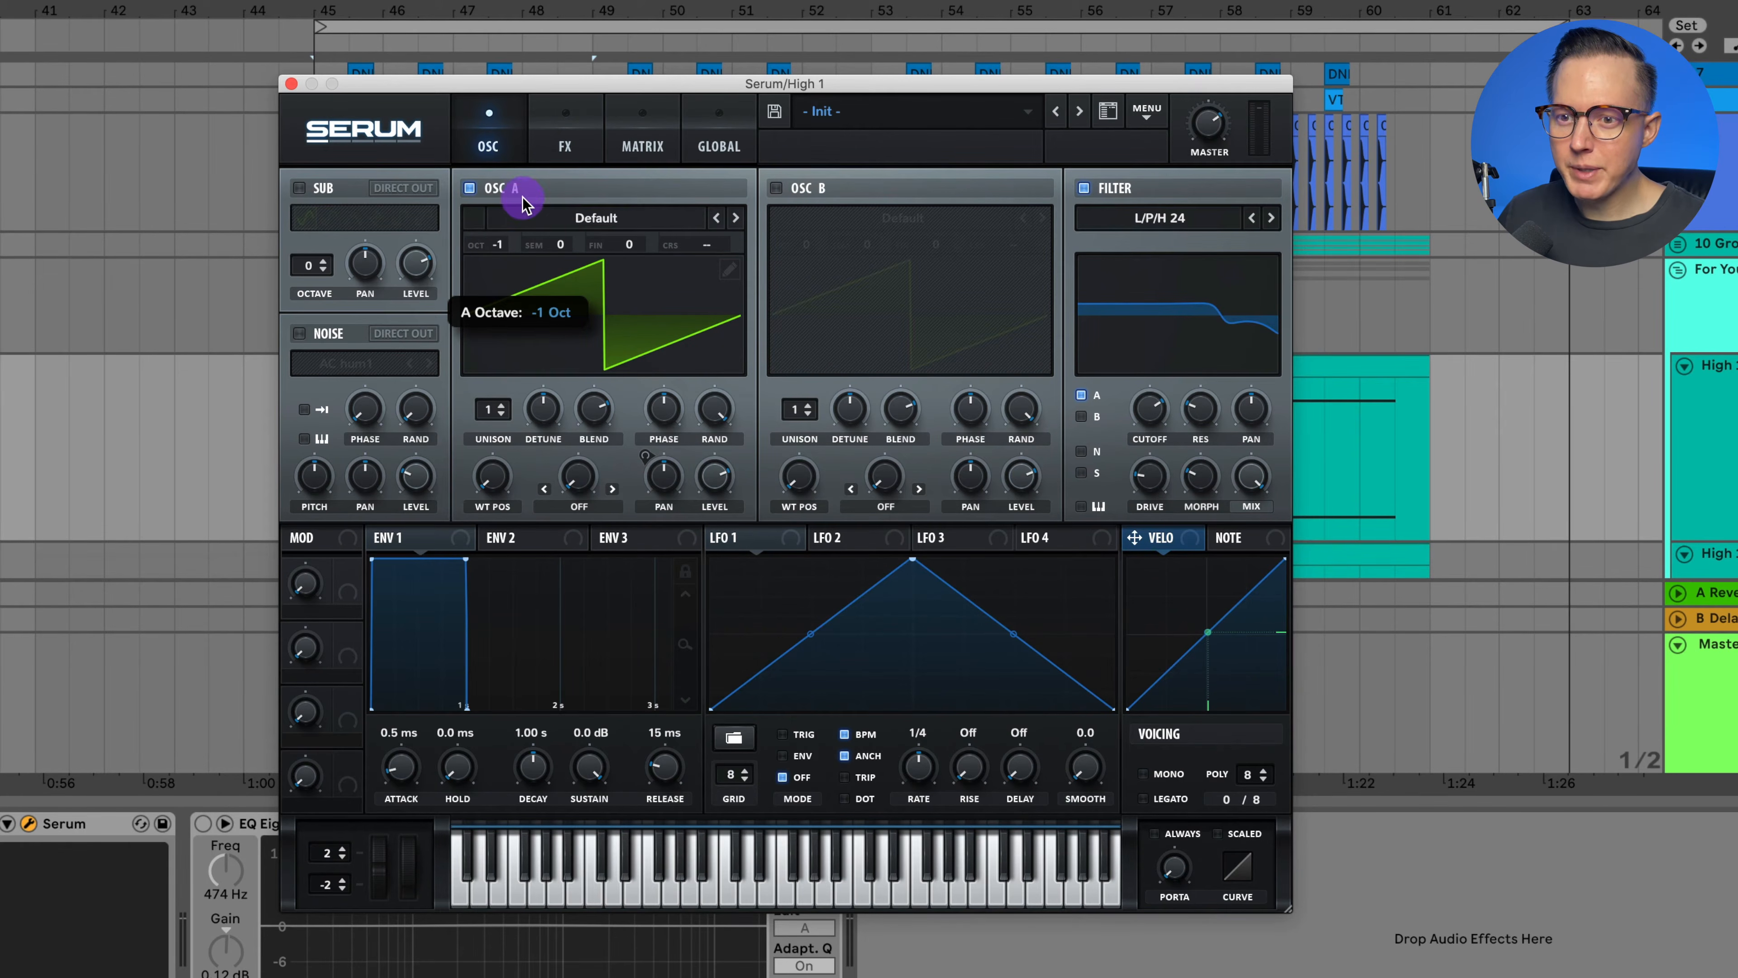
drag(527, 188, 522, 187)
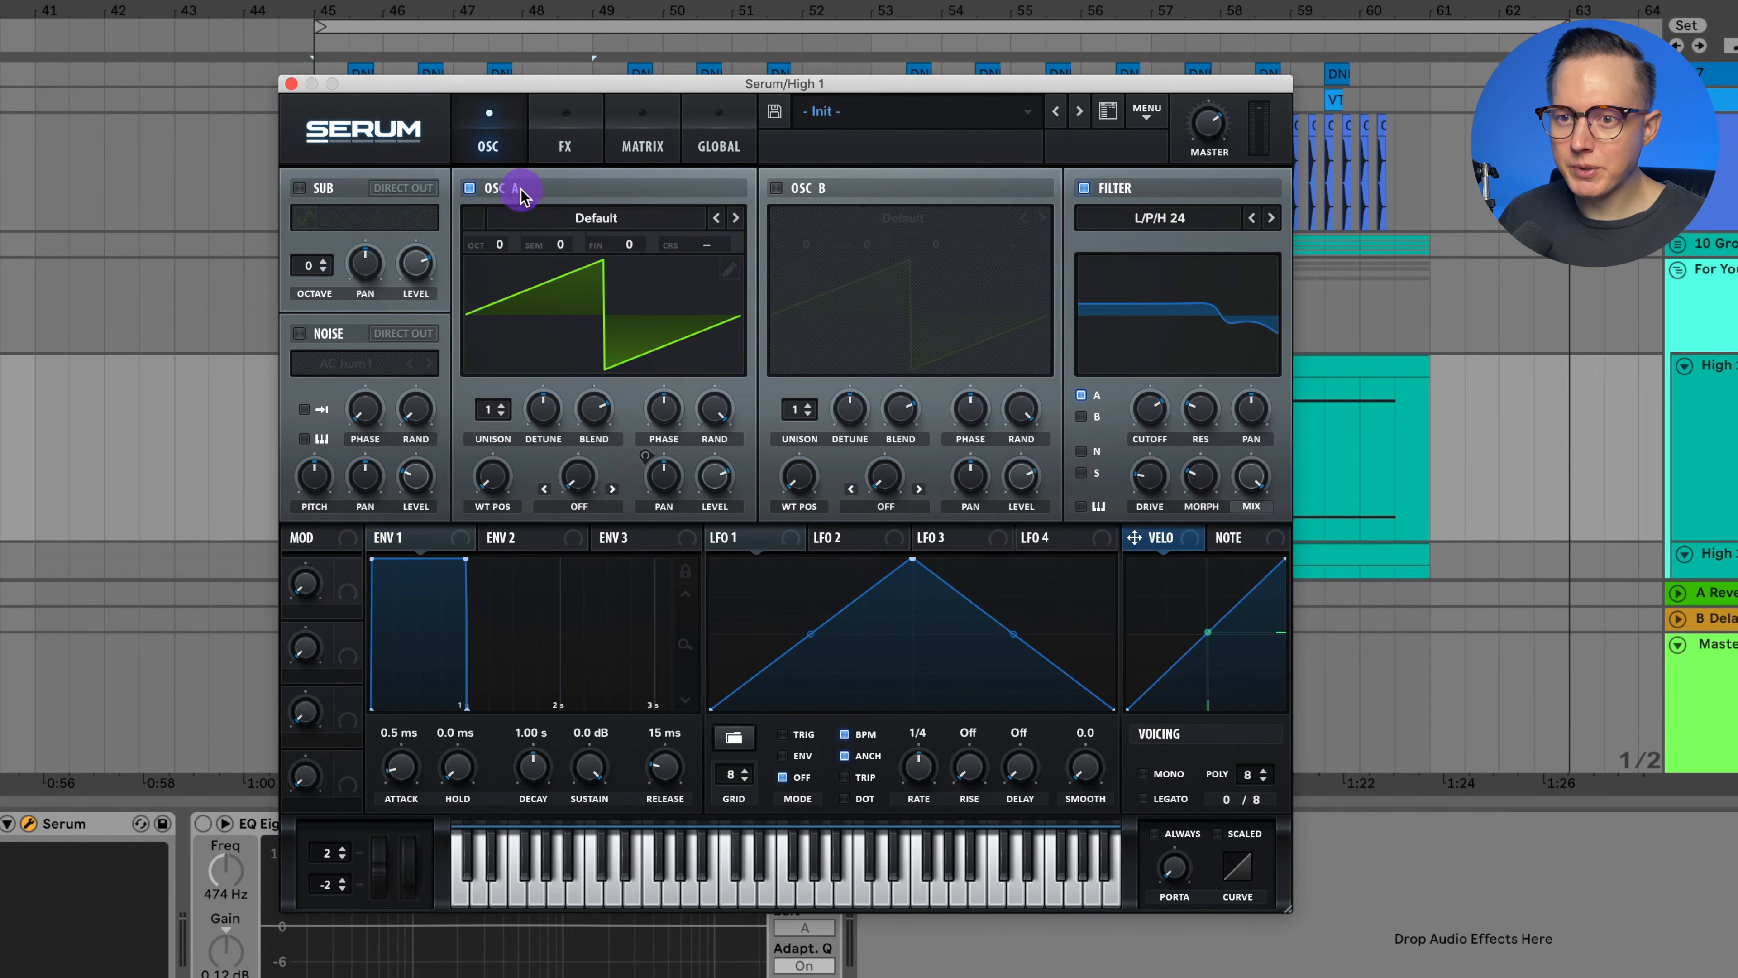
Close Serum, open the first High 1 clip's notes, and audition its opening low note and G#3.
click(291, 83)
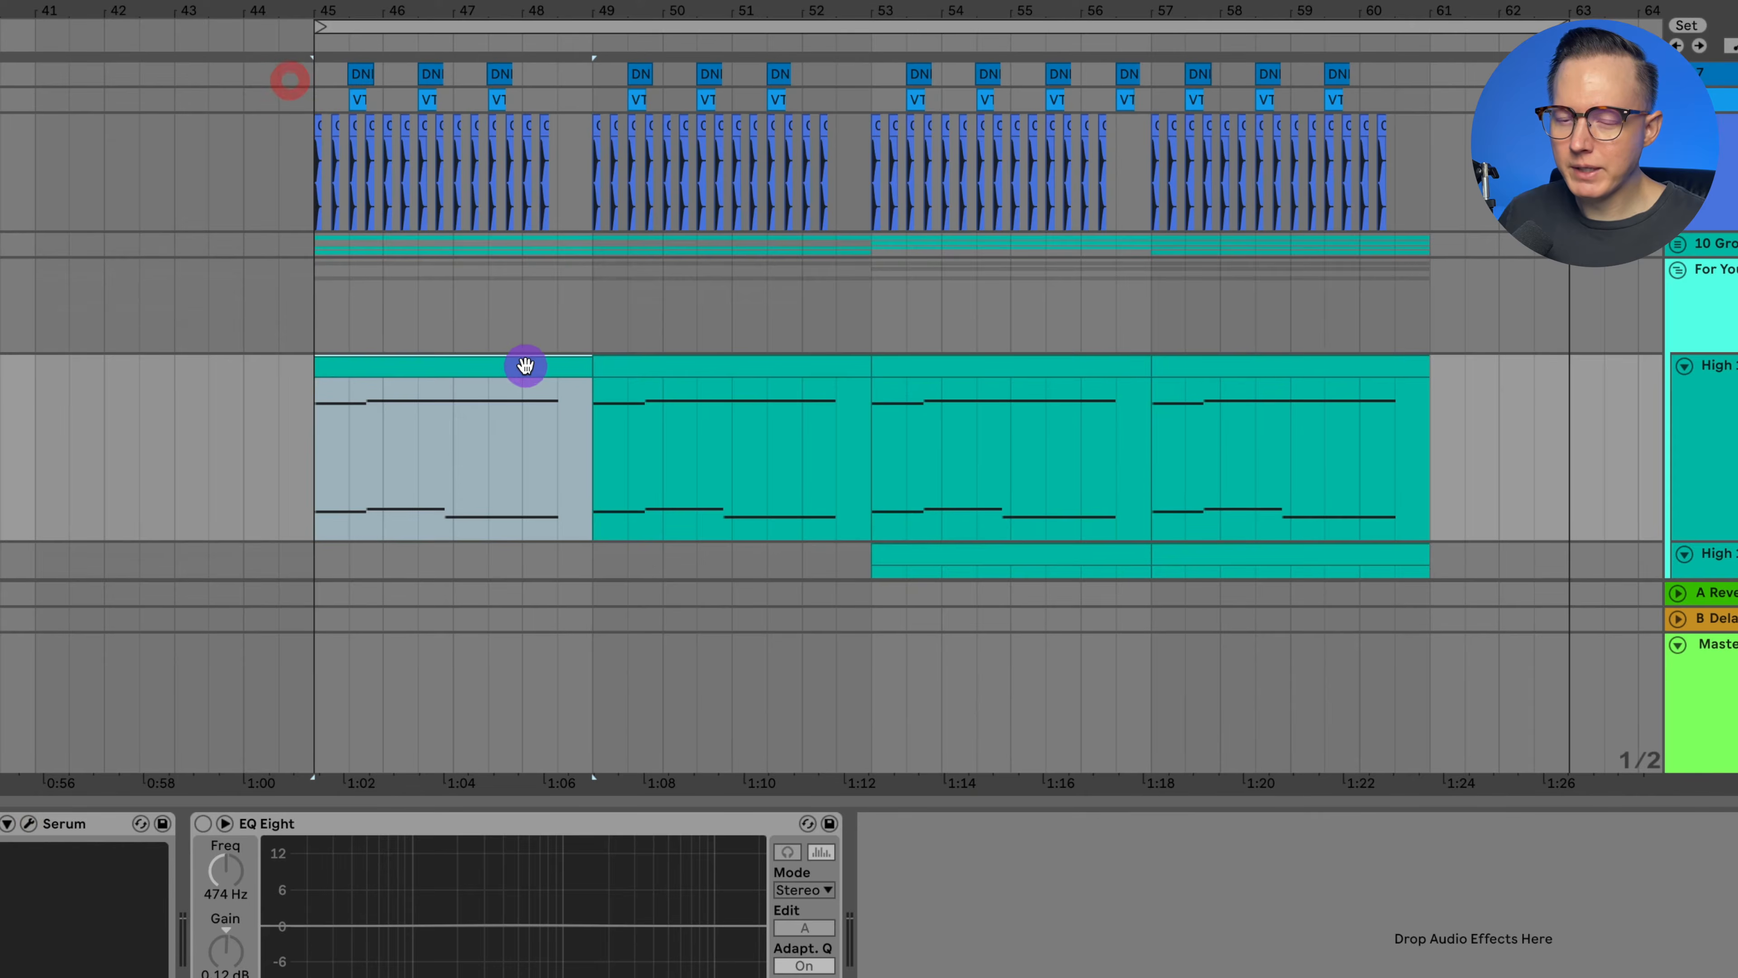
double_click(415, 365)
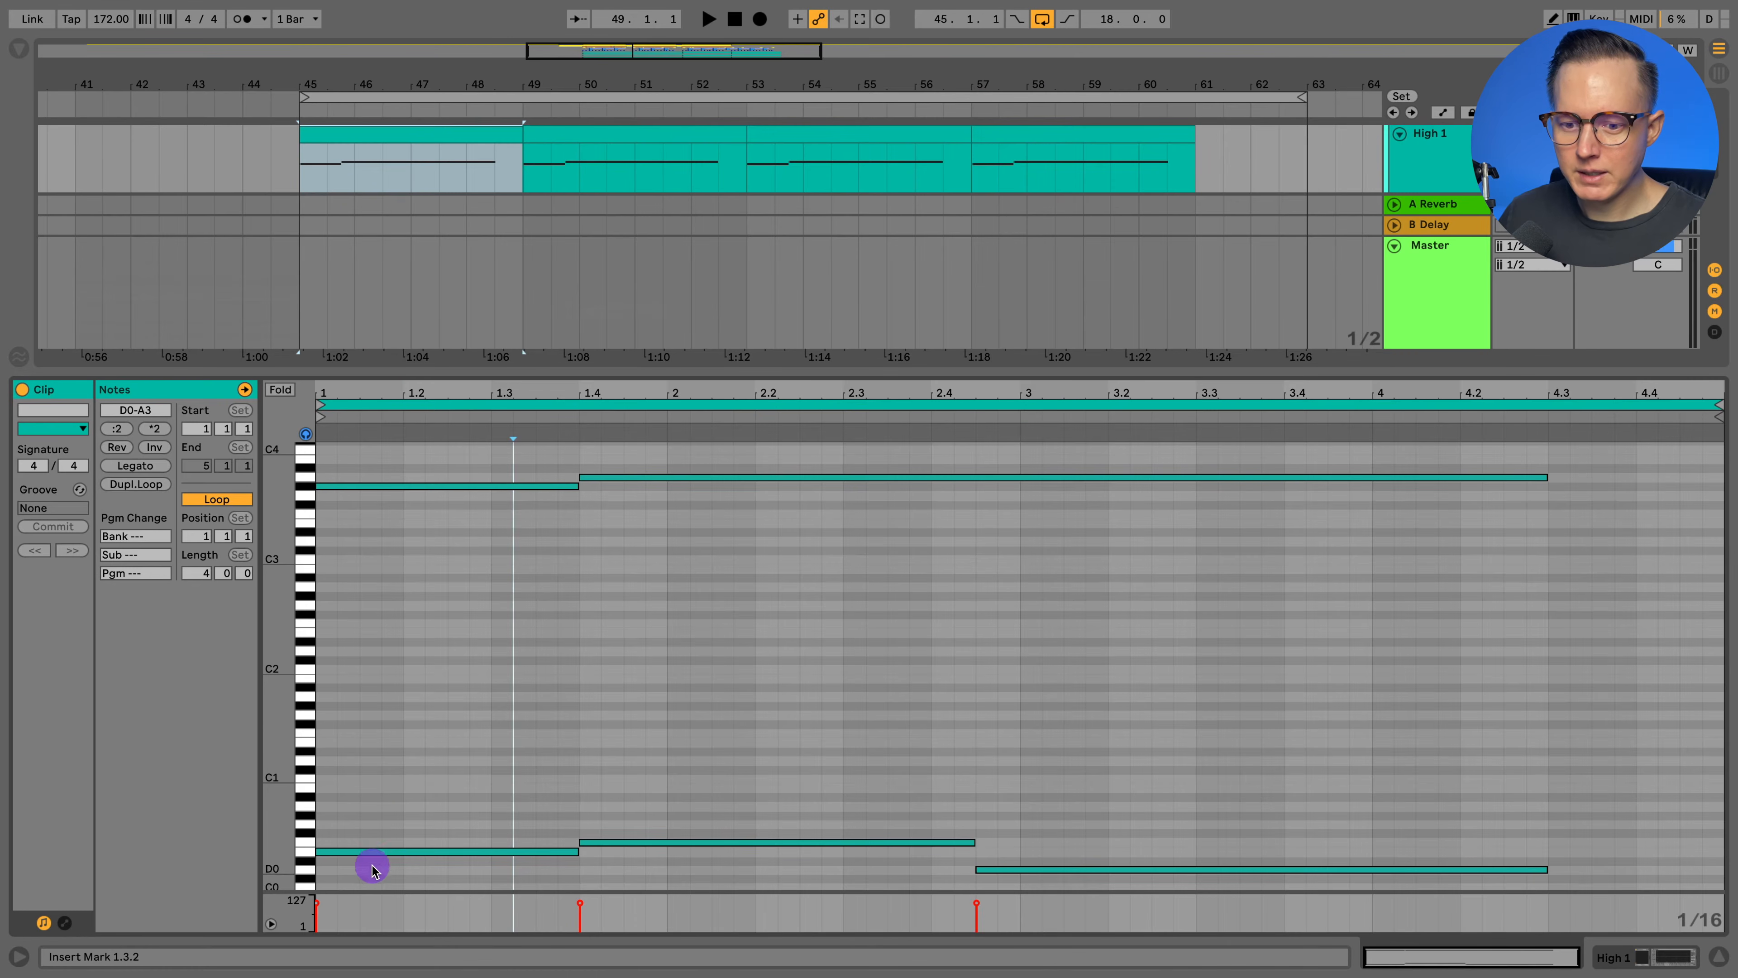
click(414, 853)
click(449, 486)
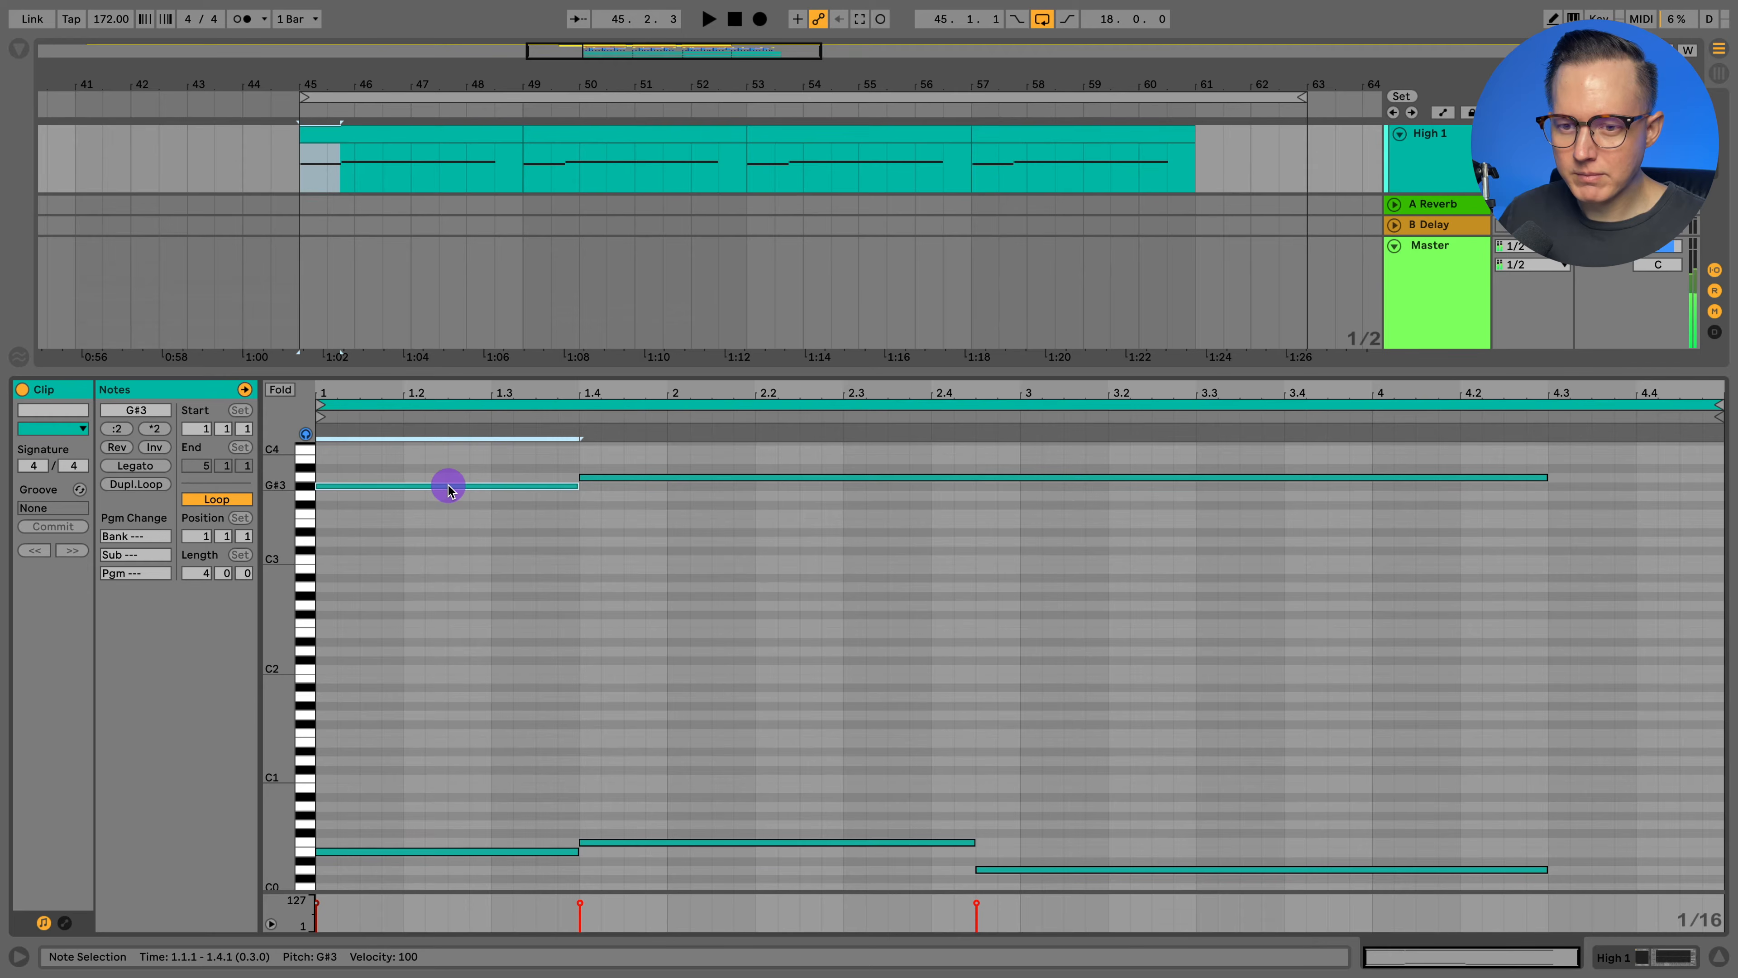
Play the first High 1 clip from bar 45 and stop playback after the lowest note enters.
click(443, 130)
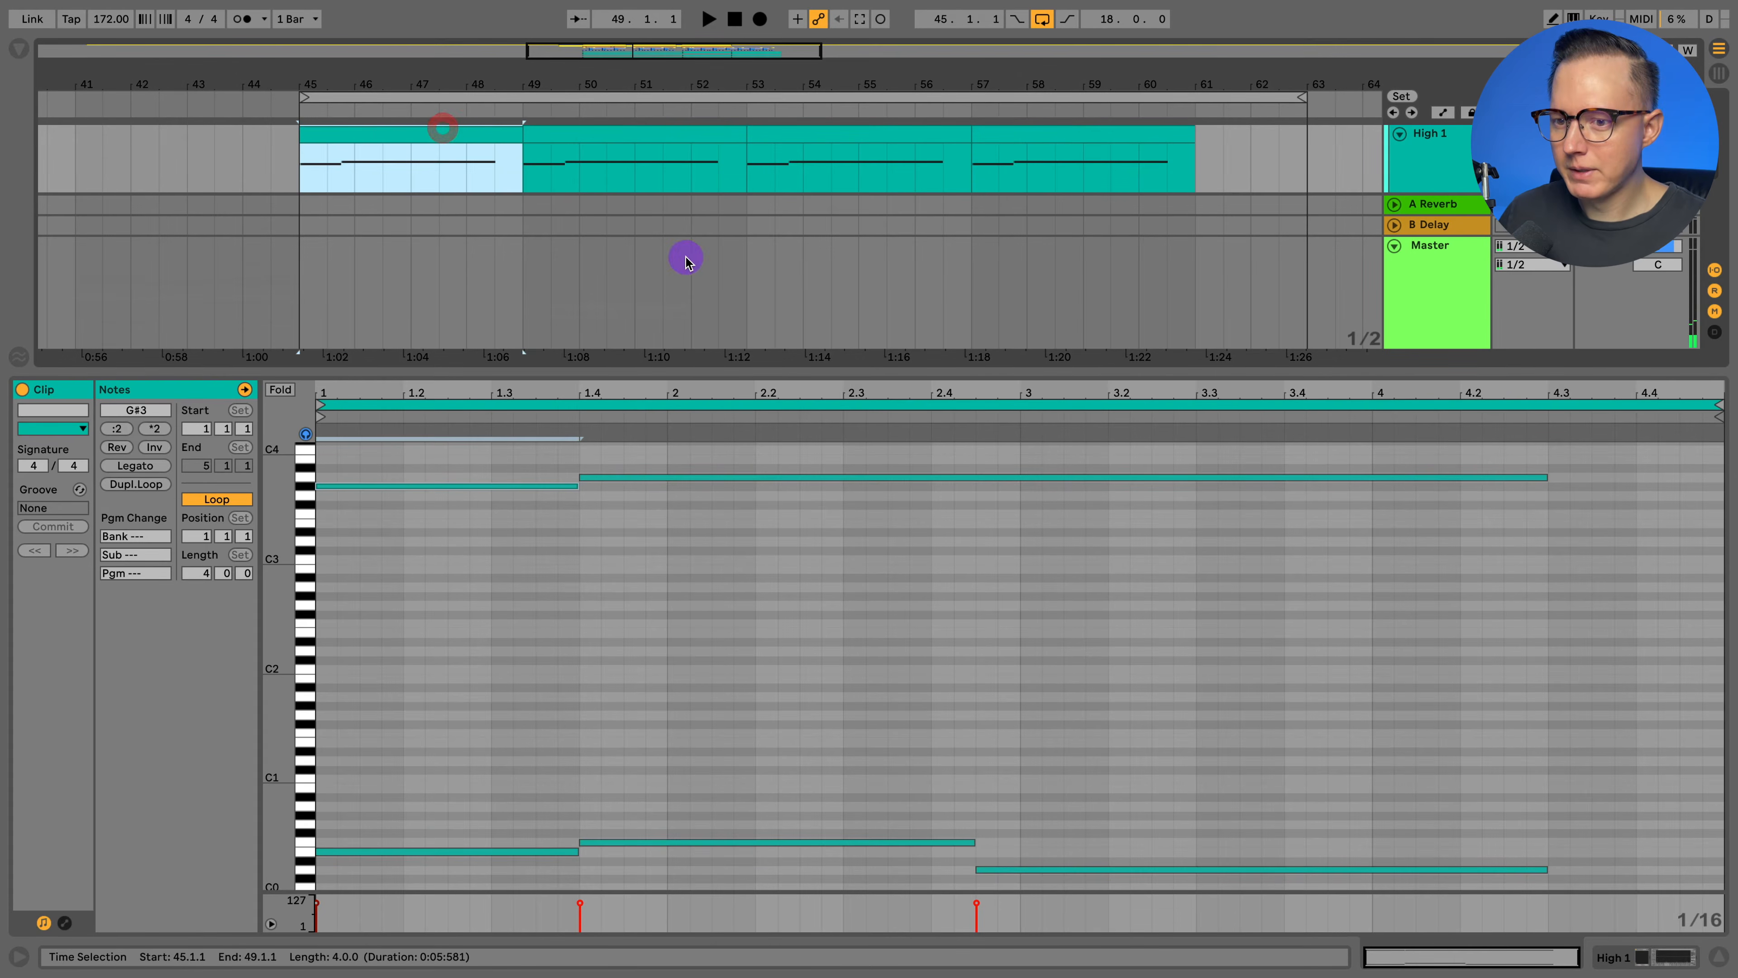
key(space)
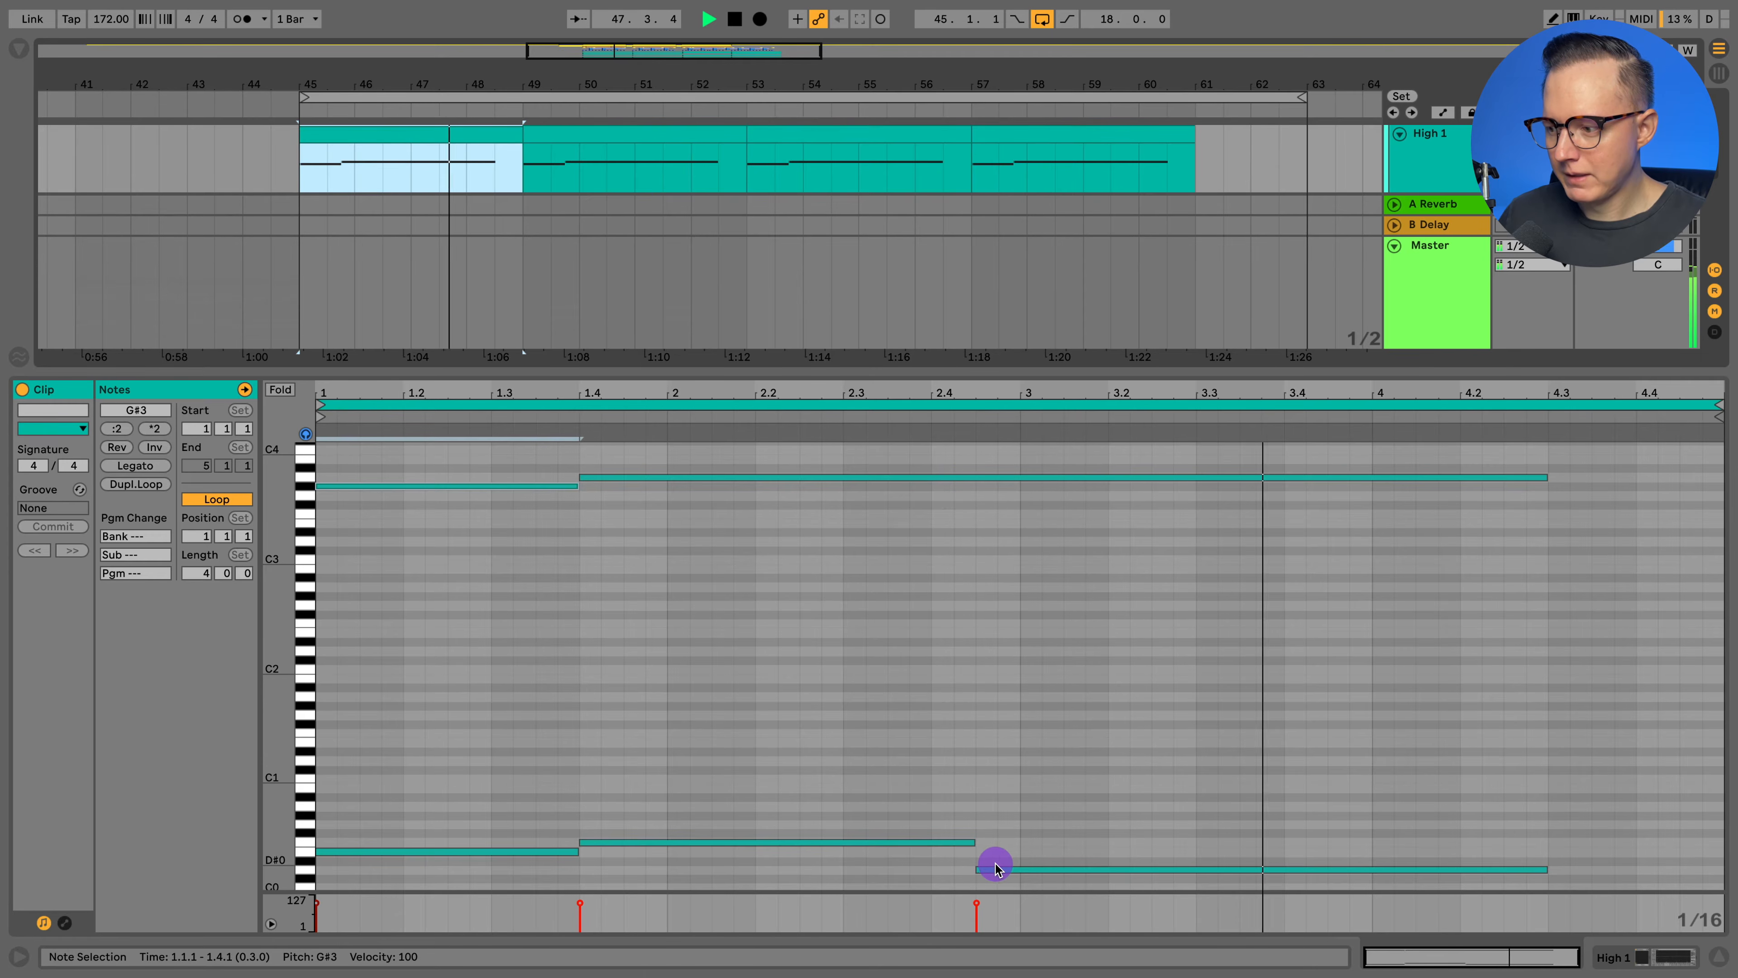
key(space)
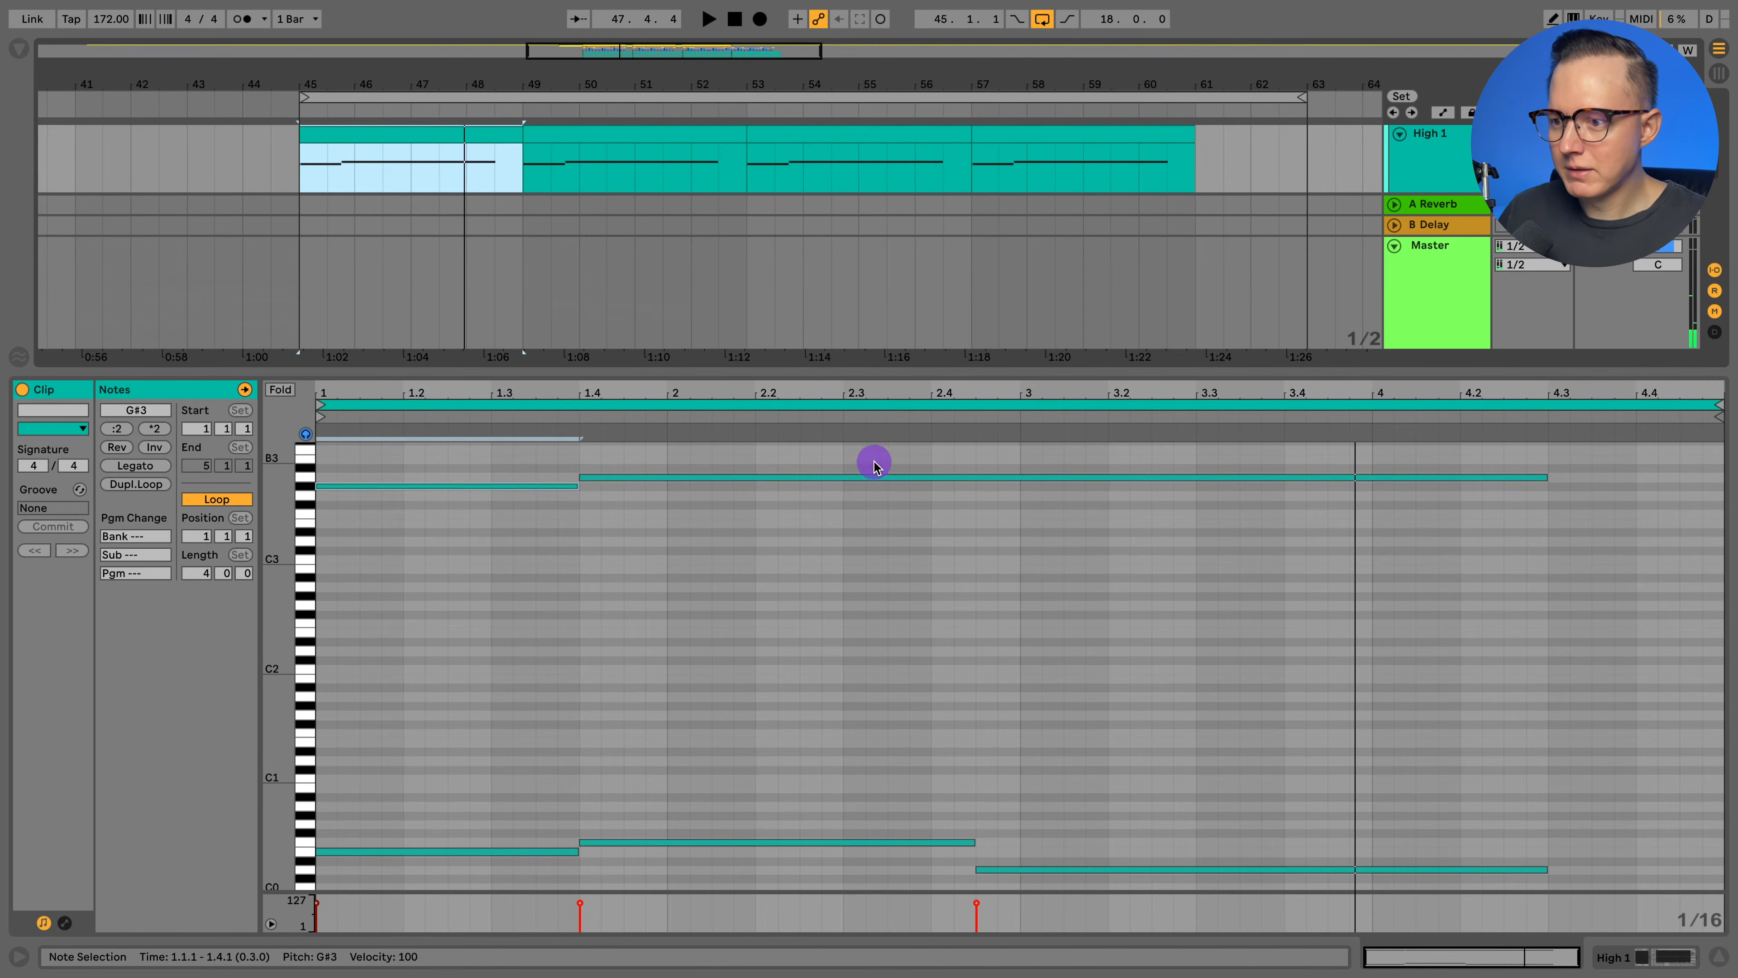
Show the For Youtube group's device chain and bypass its Audio Effect Rack.
click(1637, 960)
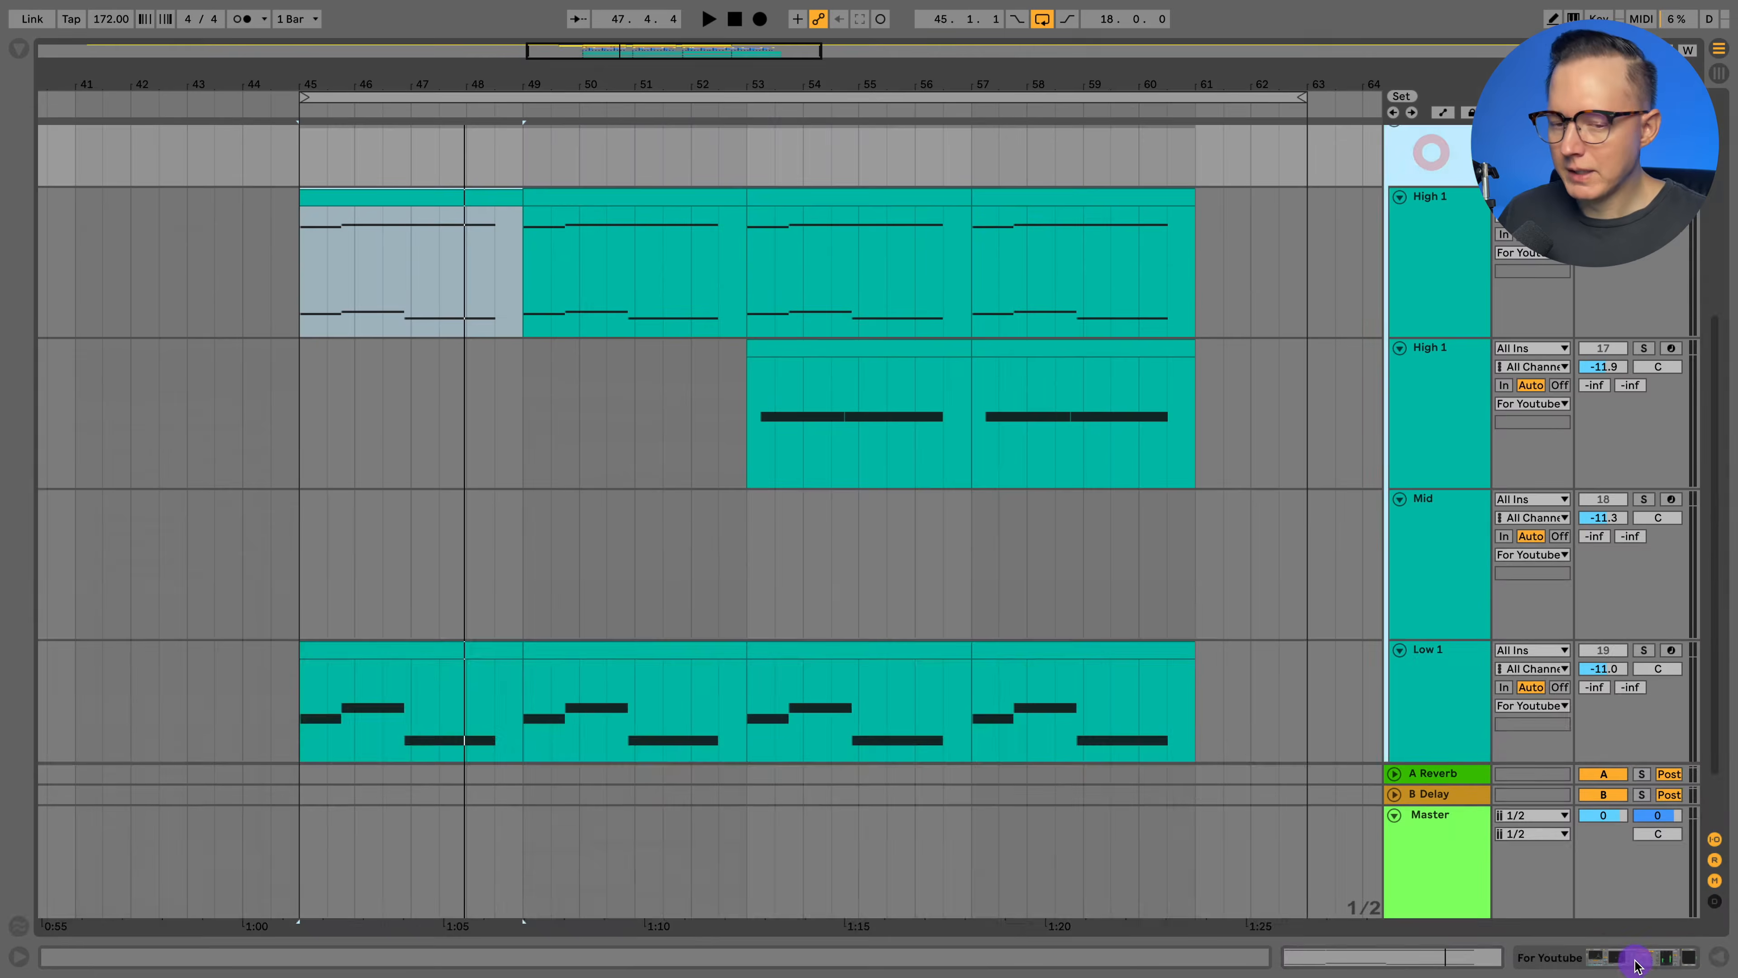
click(1637, 960)
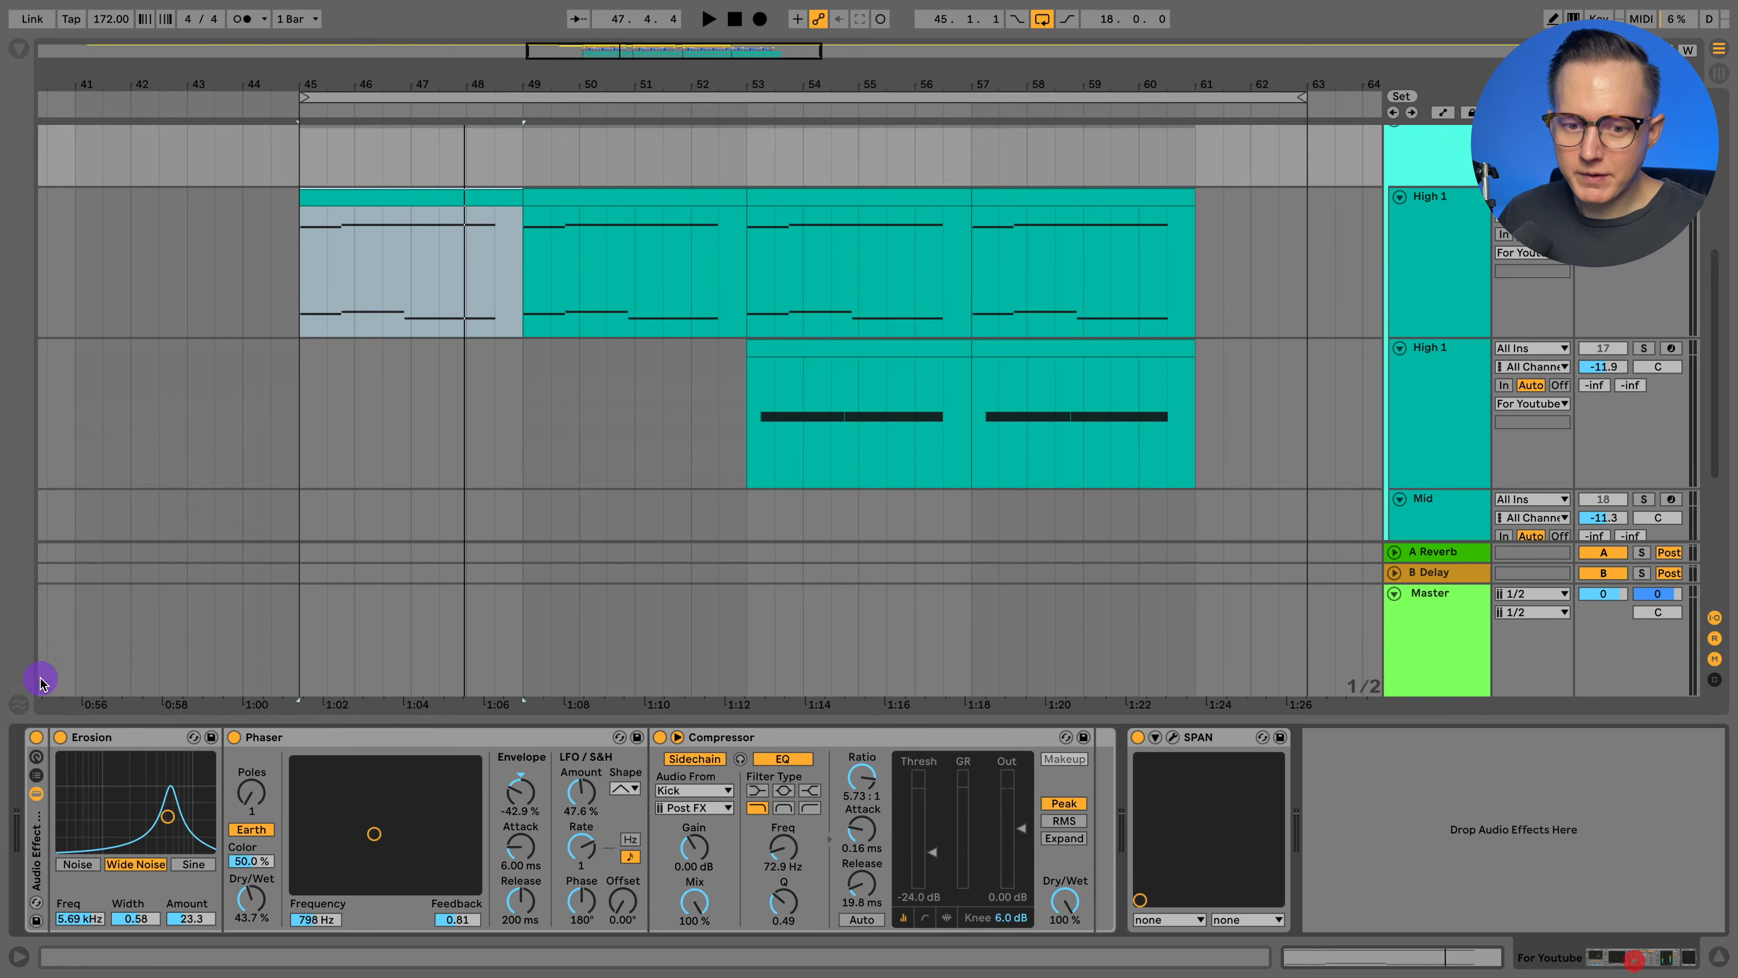
click(38, 738)
Open Serum on the first High 1 track of the For Youtube group and initialize its preset.
click(1444, 226)
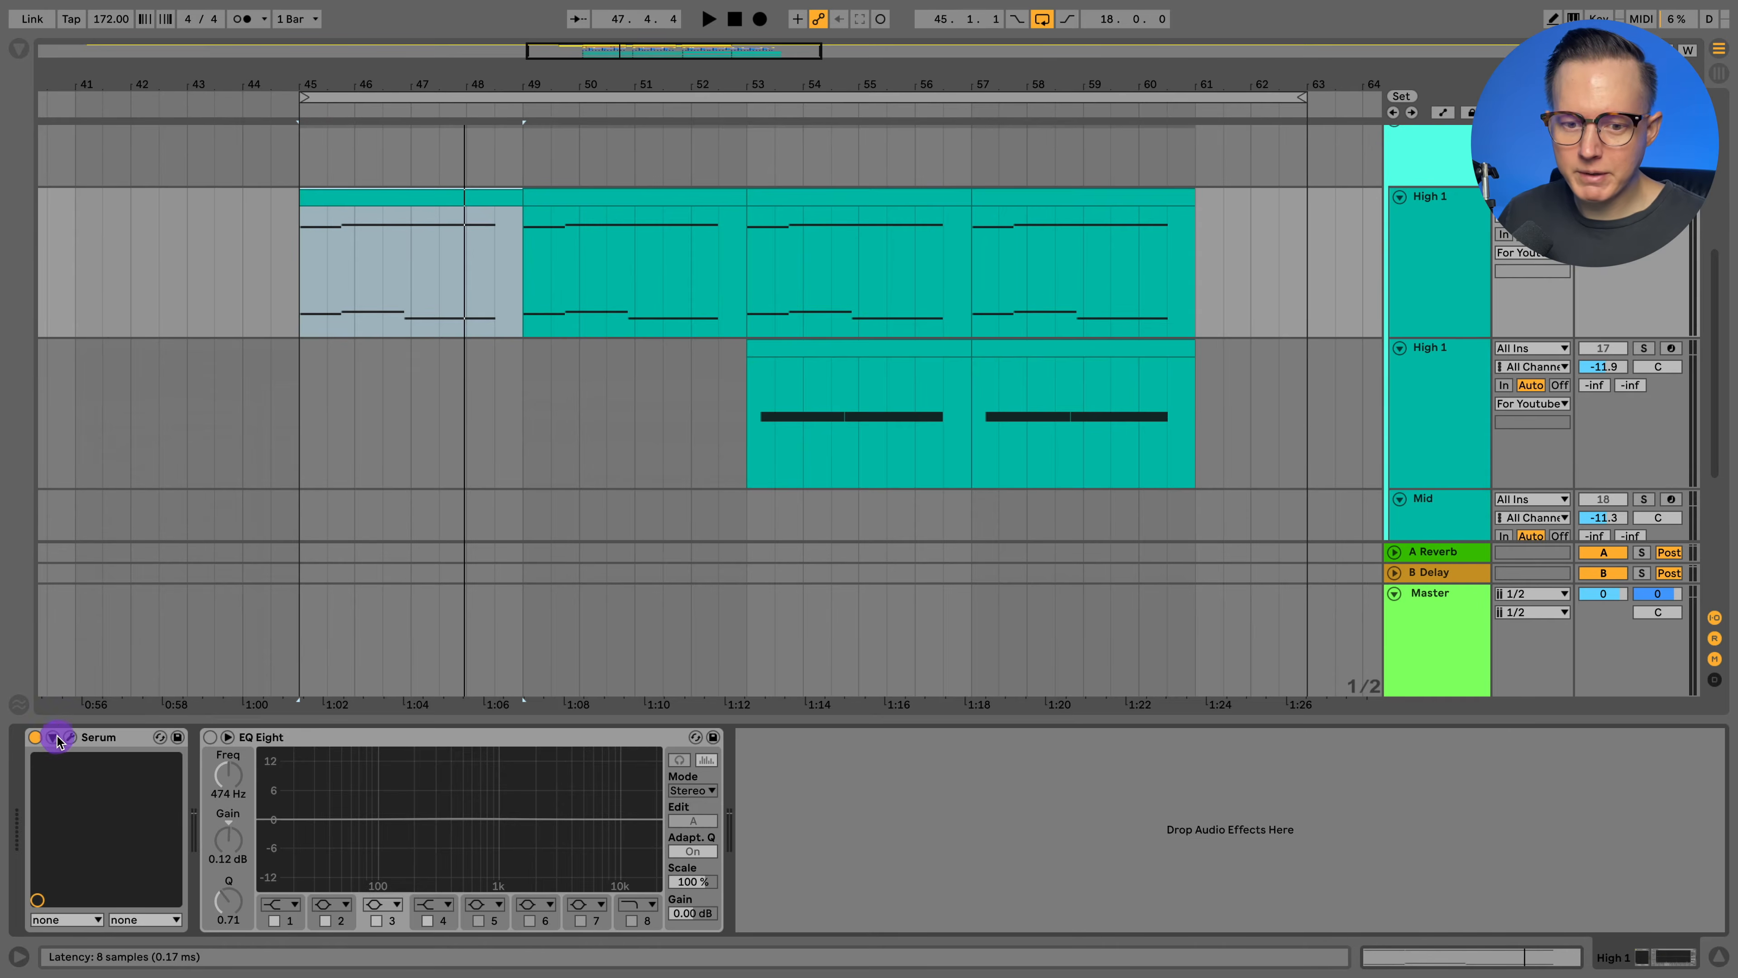
click(70, 741)
click(967, 165)
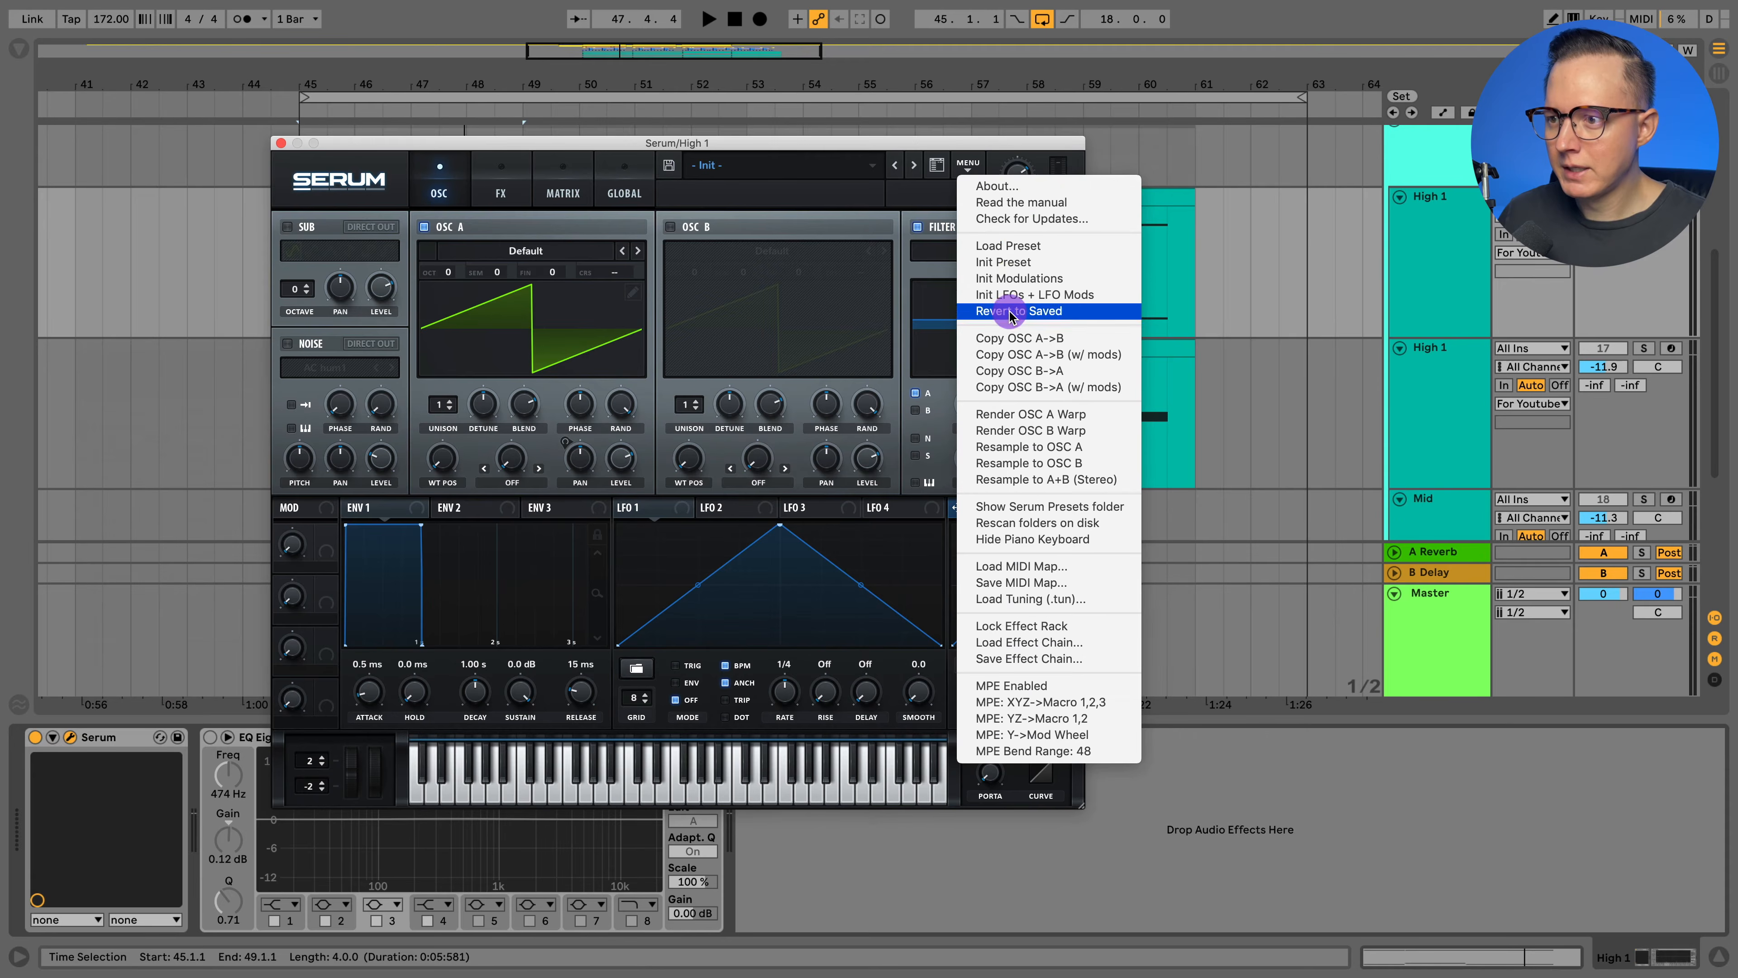
click(1016, 265)
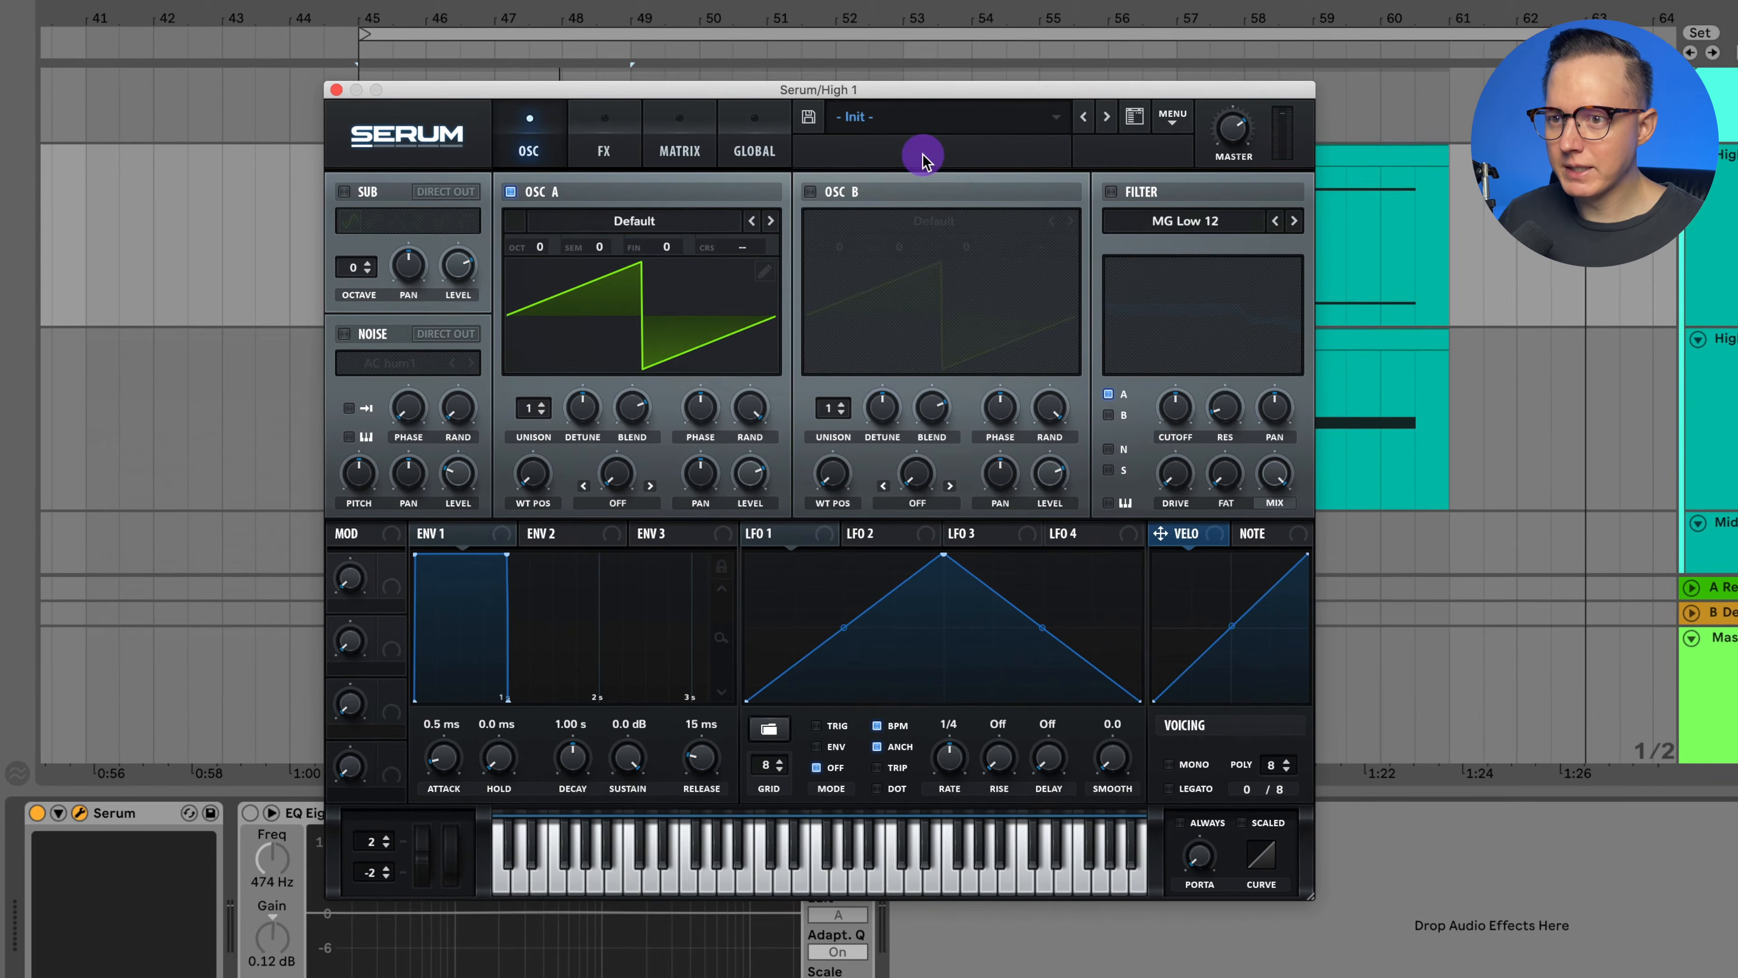
key(space)
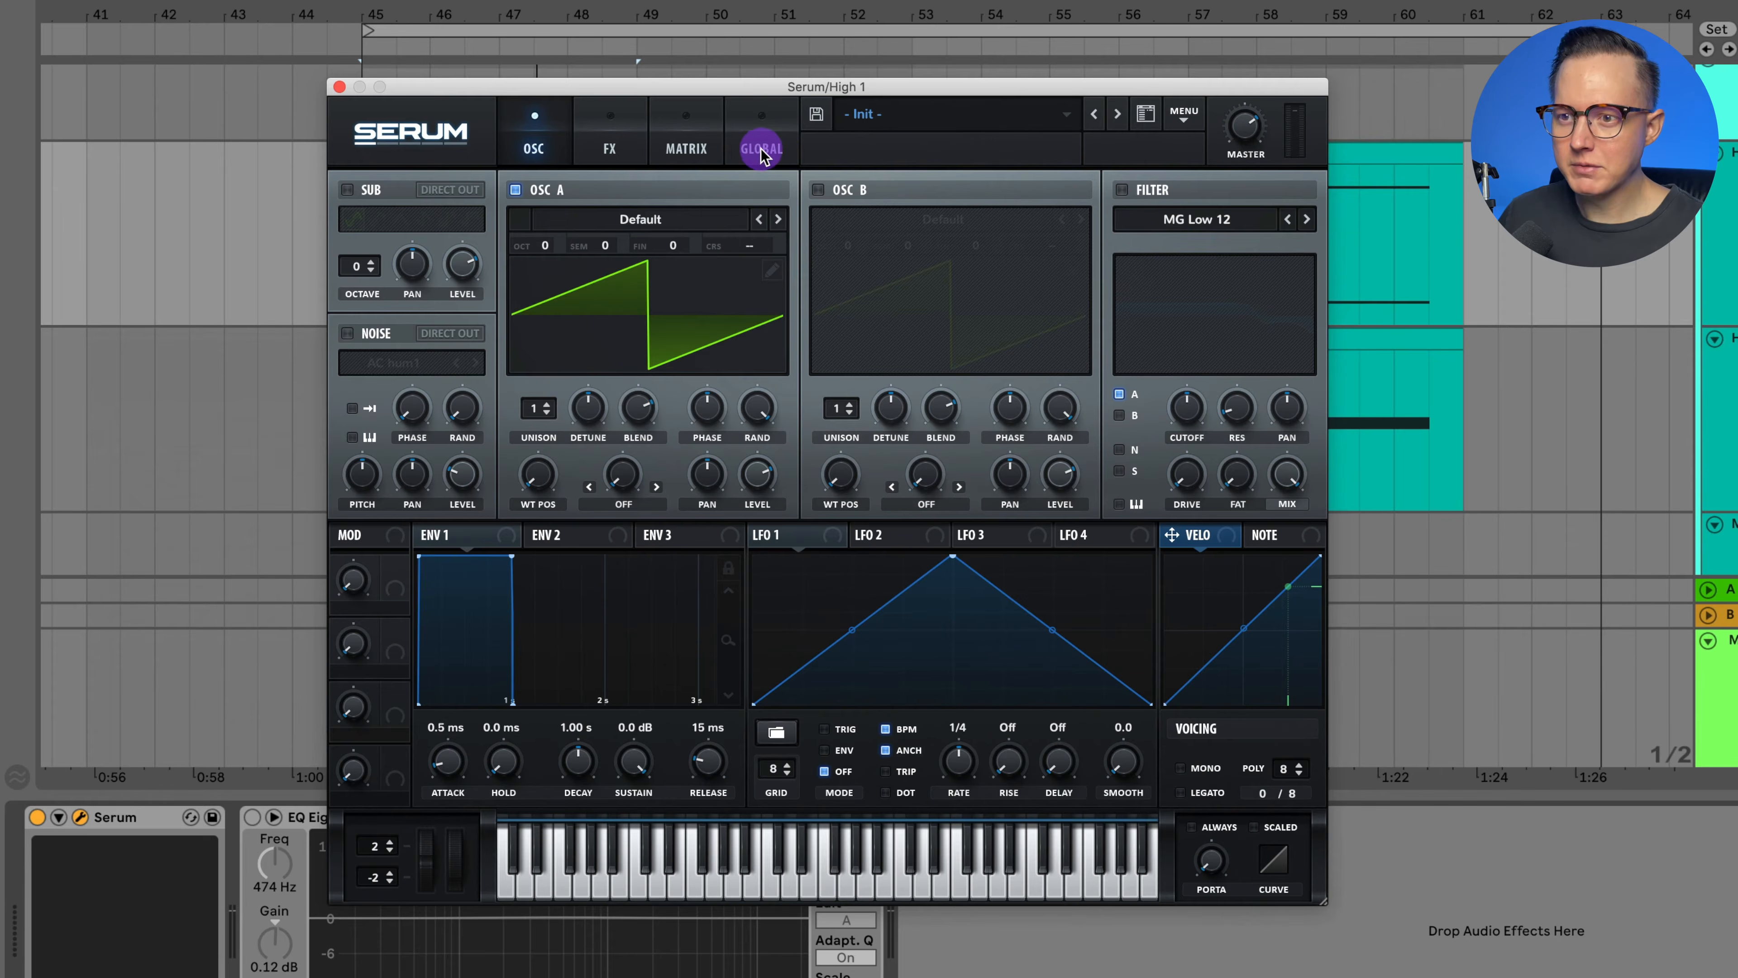
Route Chaos1 bidirectionally to oscillator A's pan with an amount of 46 in the modulation matrix, and audition the result.
click(702, 154)
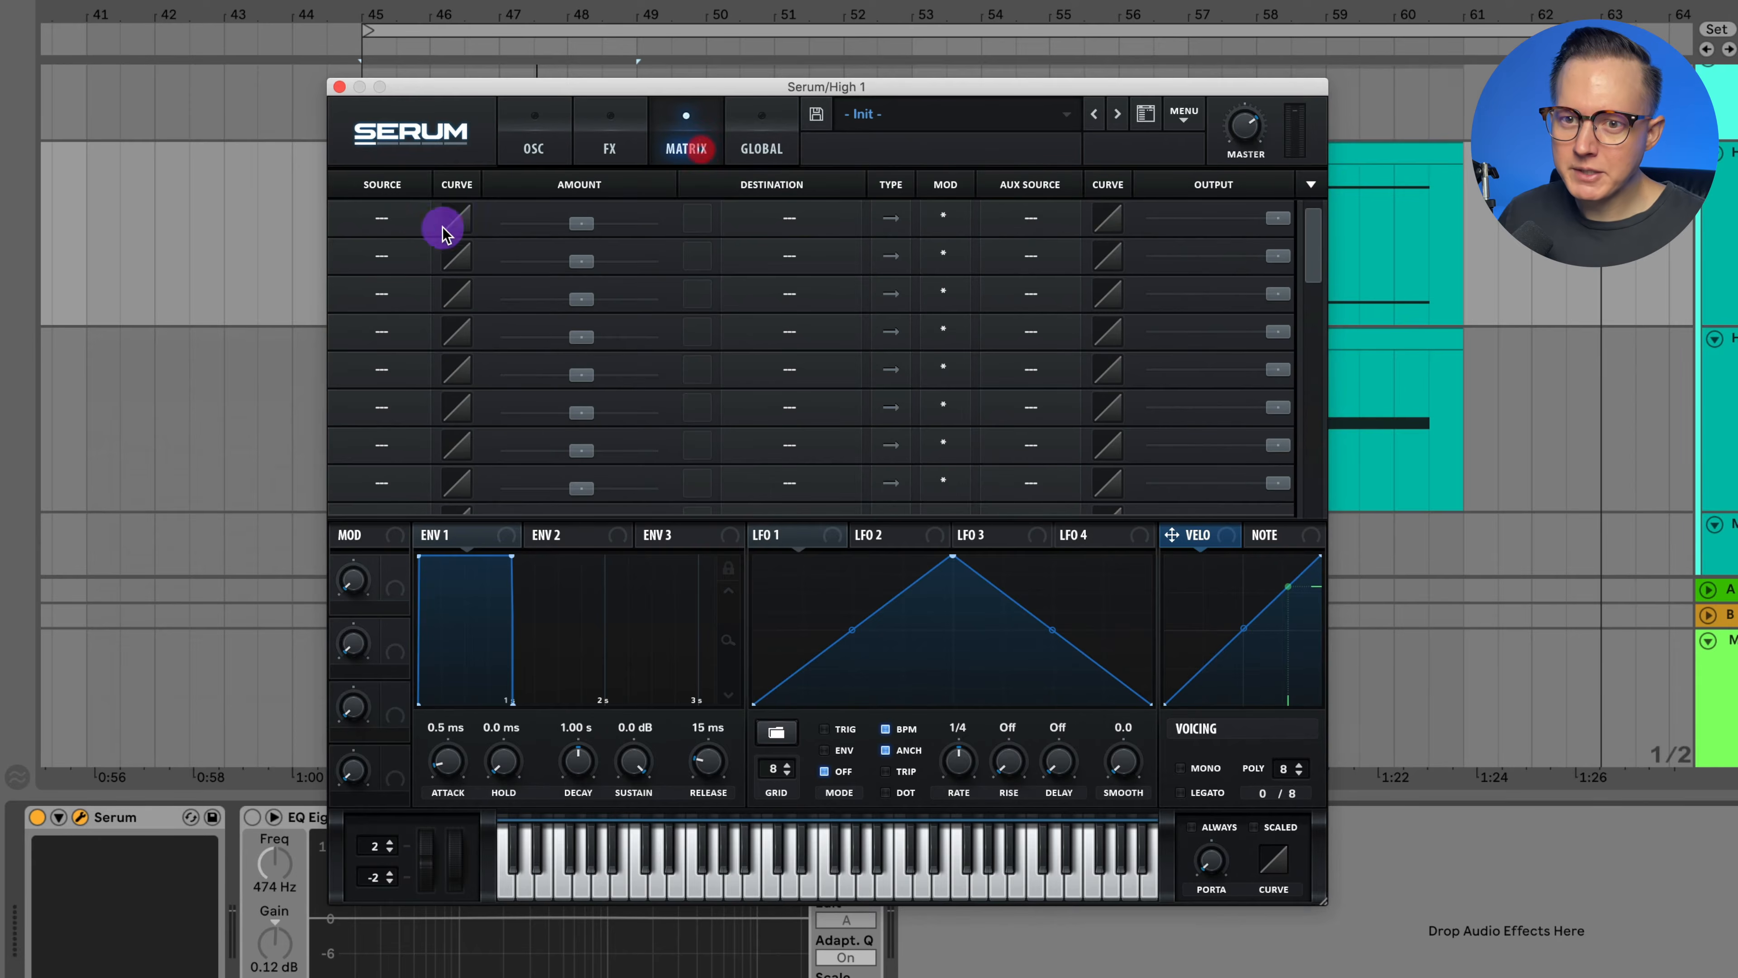
click(378, 219)
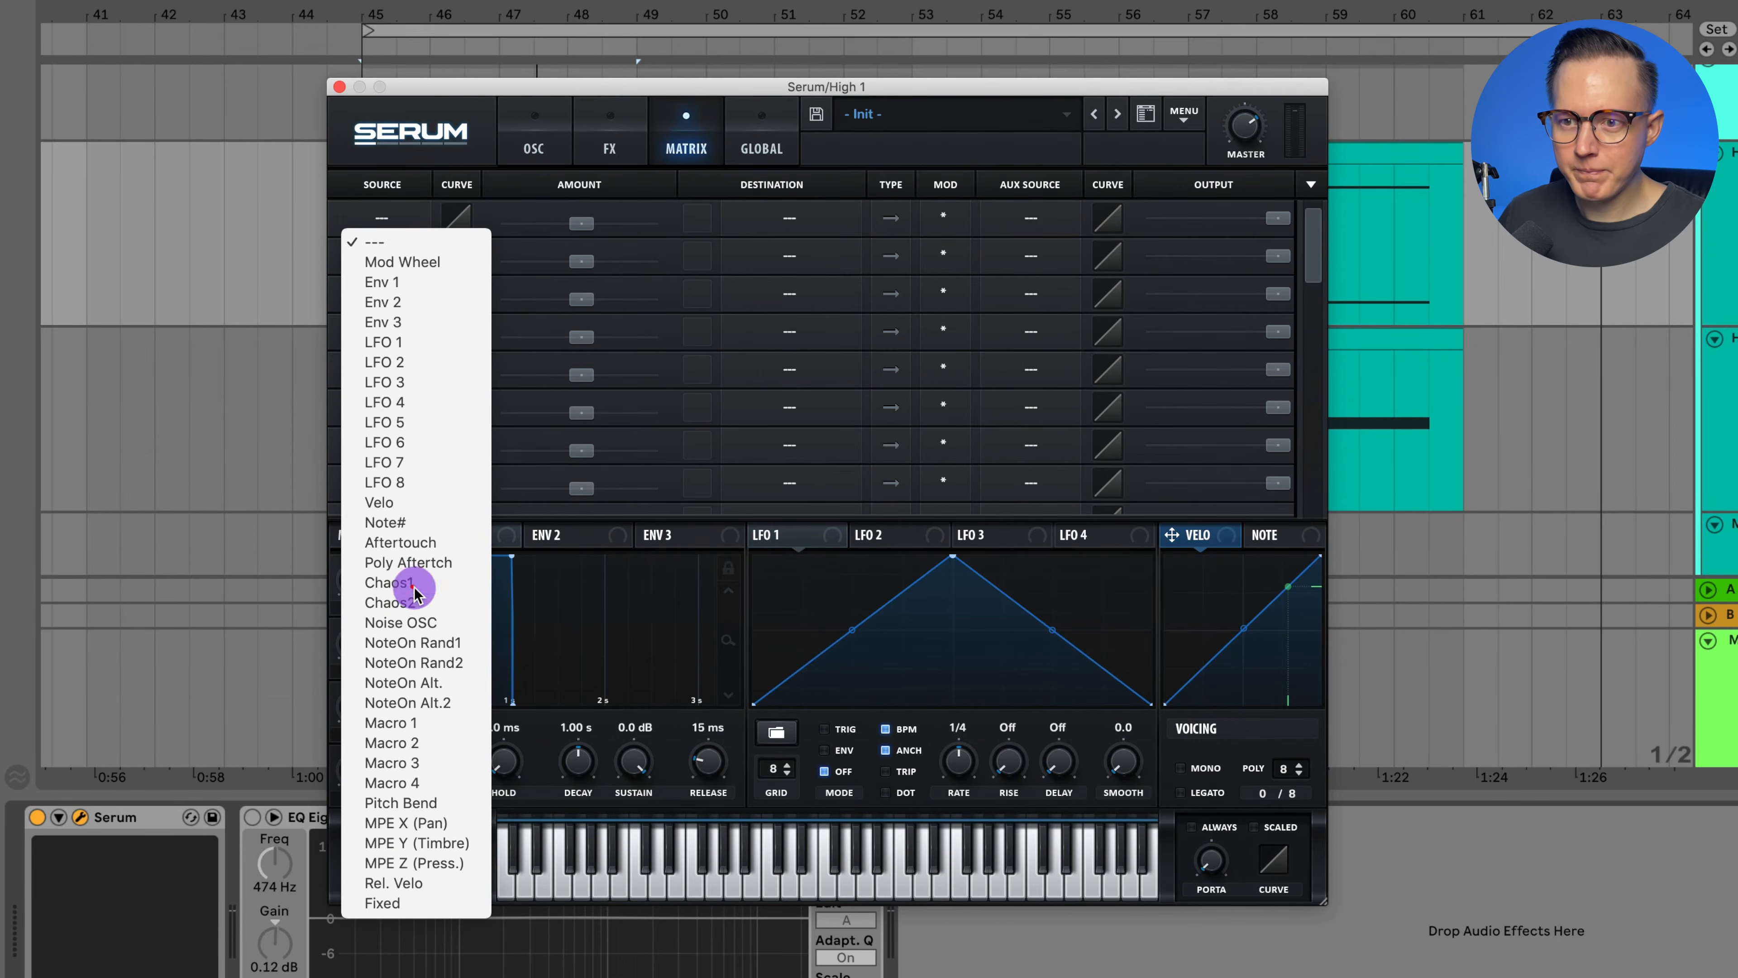
click(394, 583)
drag(578, 224, 628, 236)
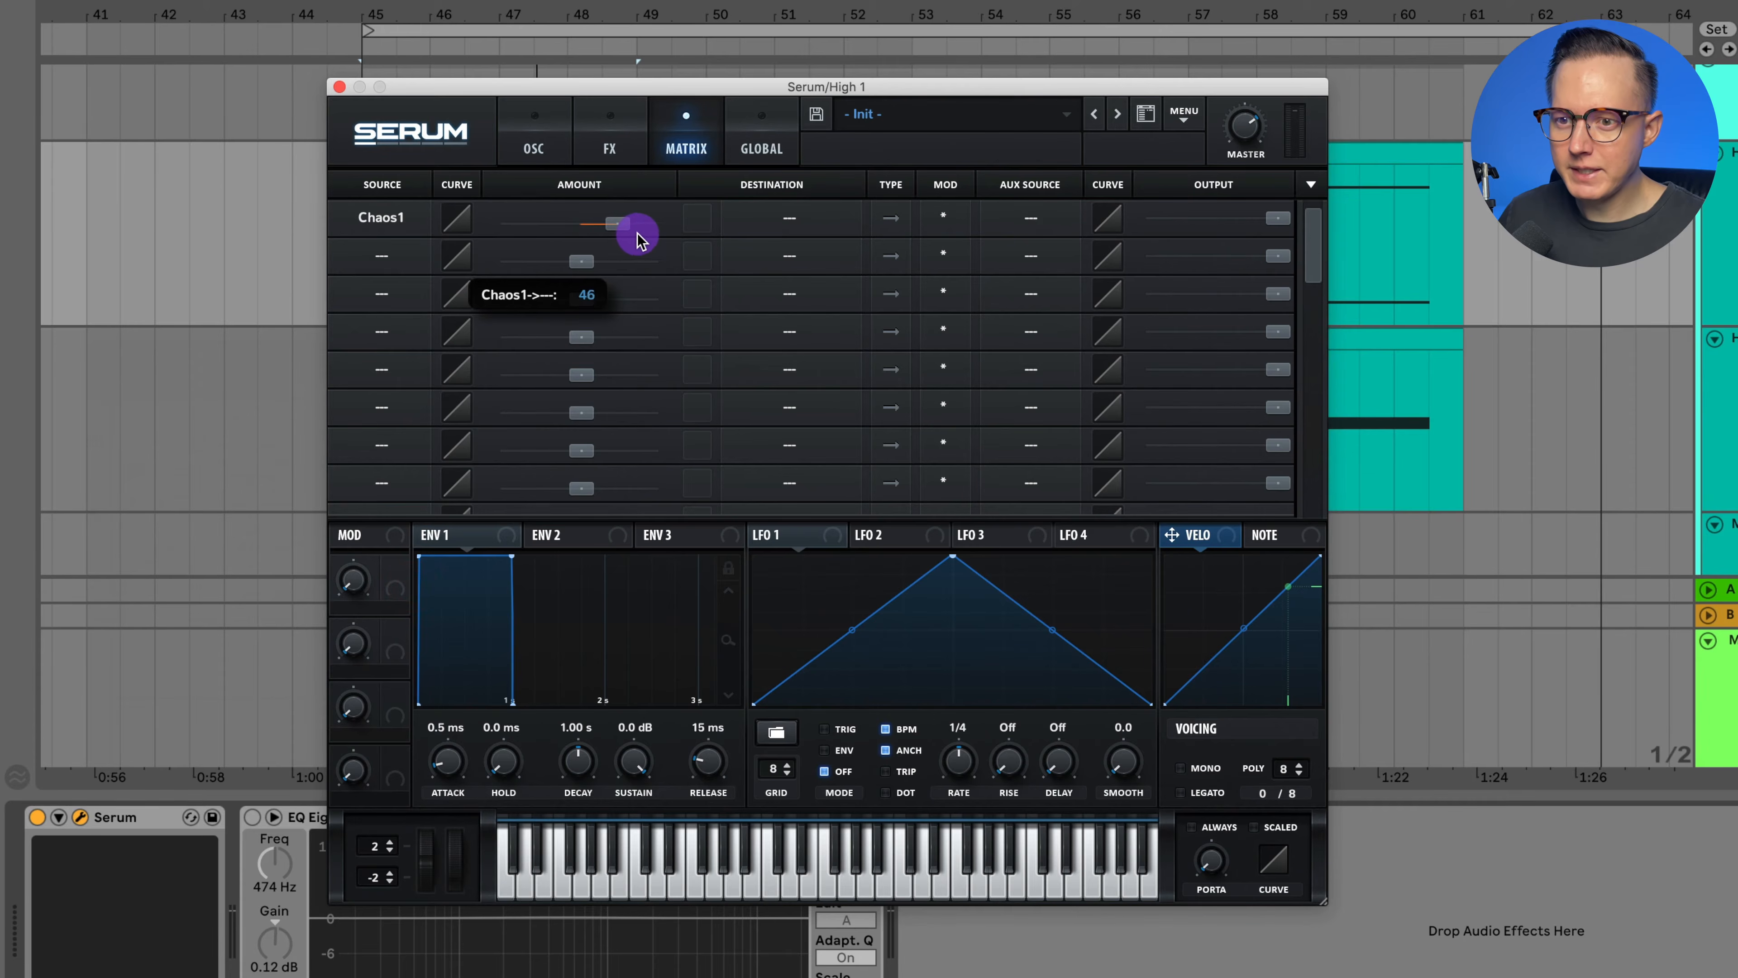
click(787, 219)
mouse_move(774, 241)
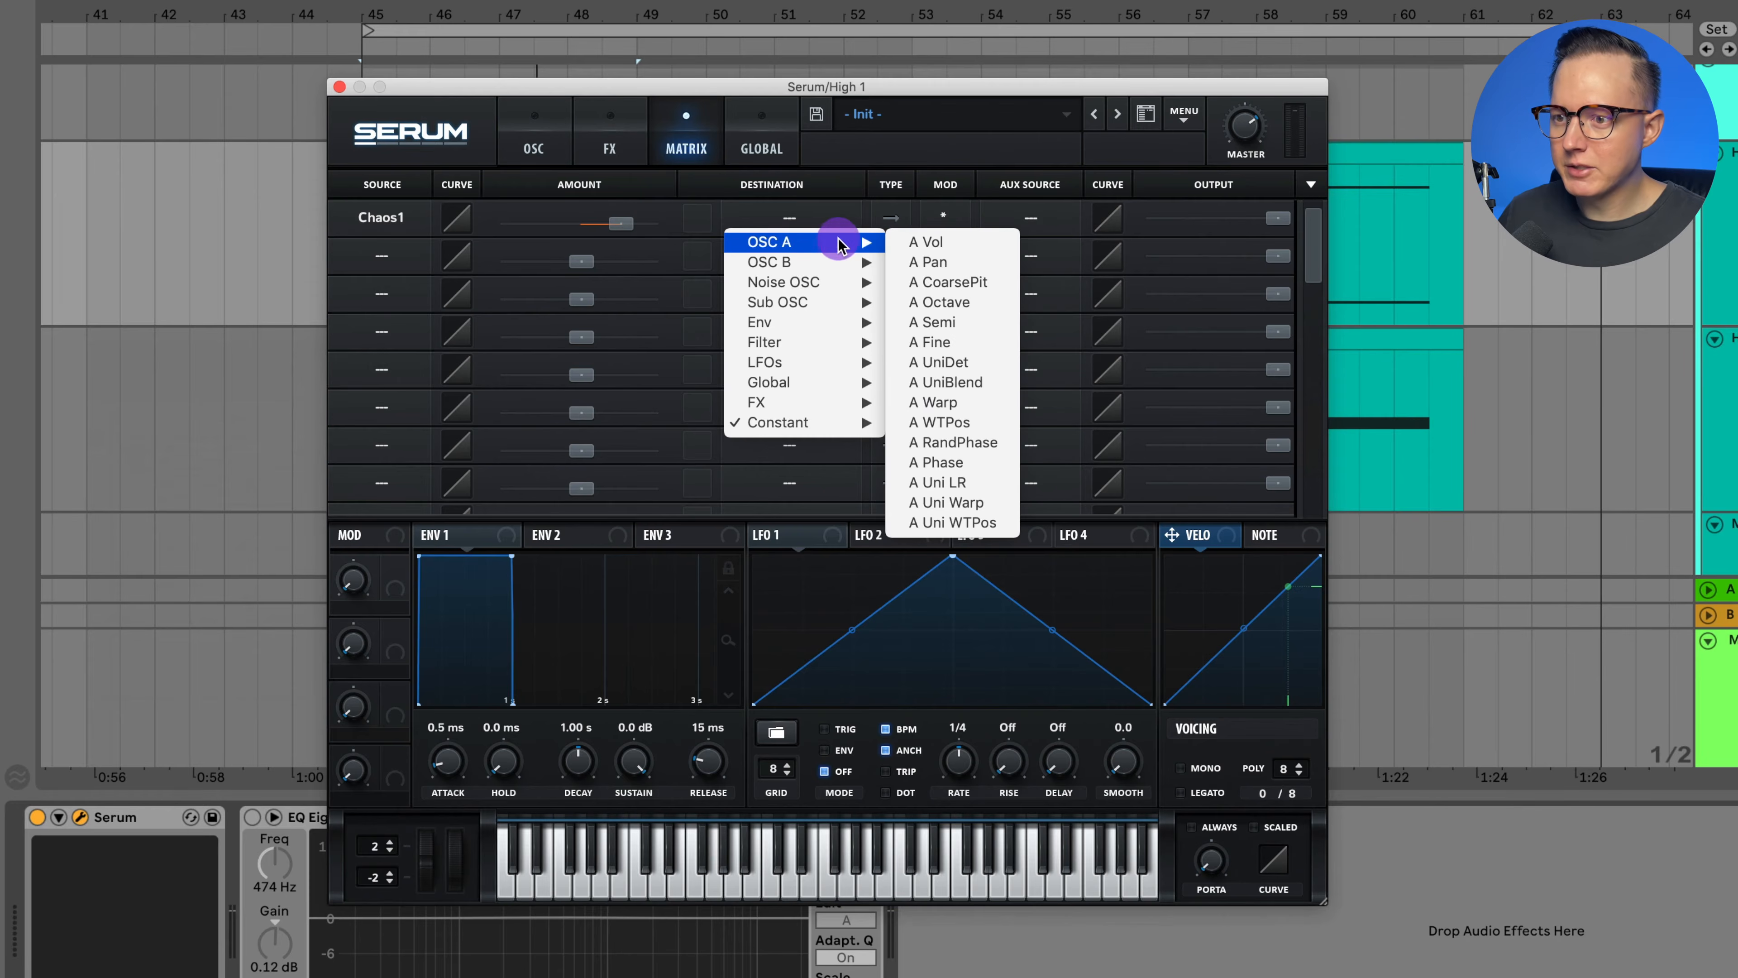
click(968, 263)
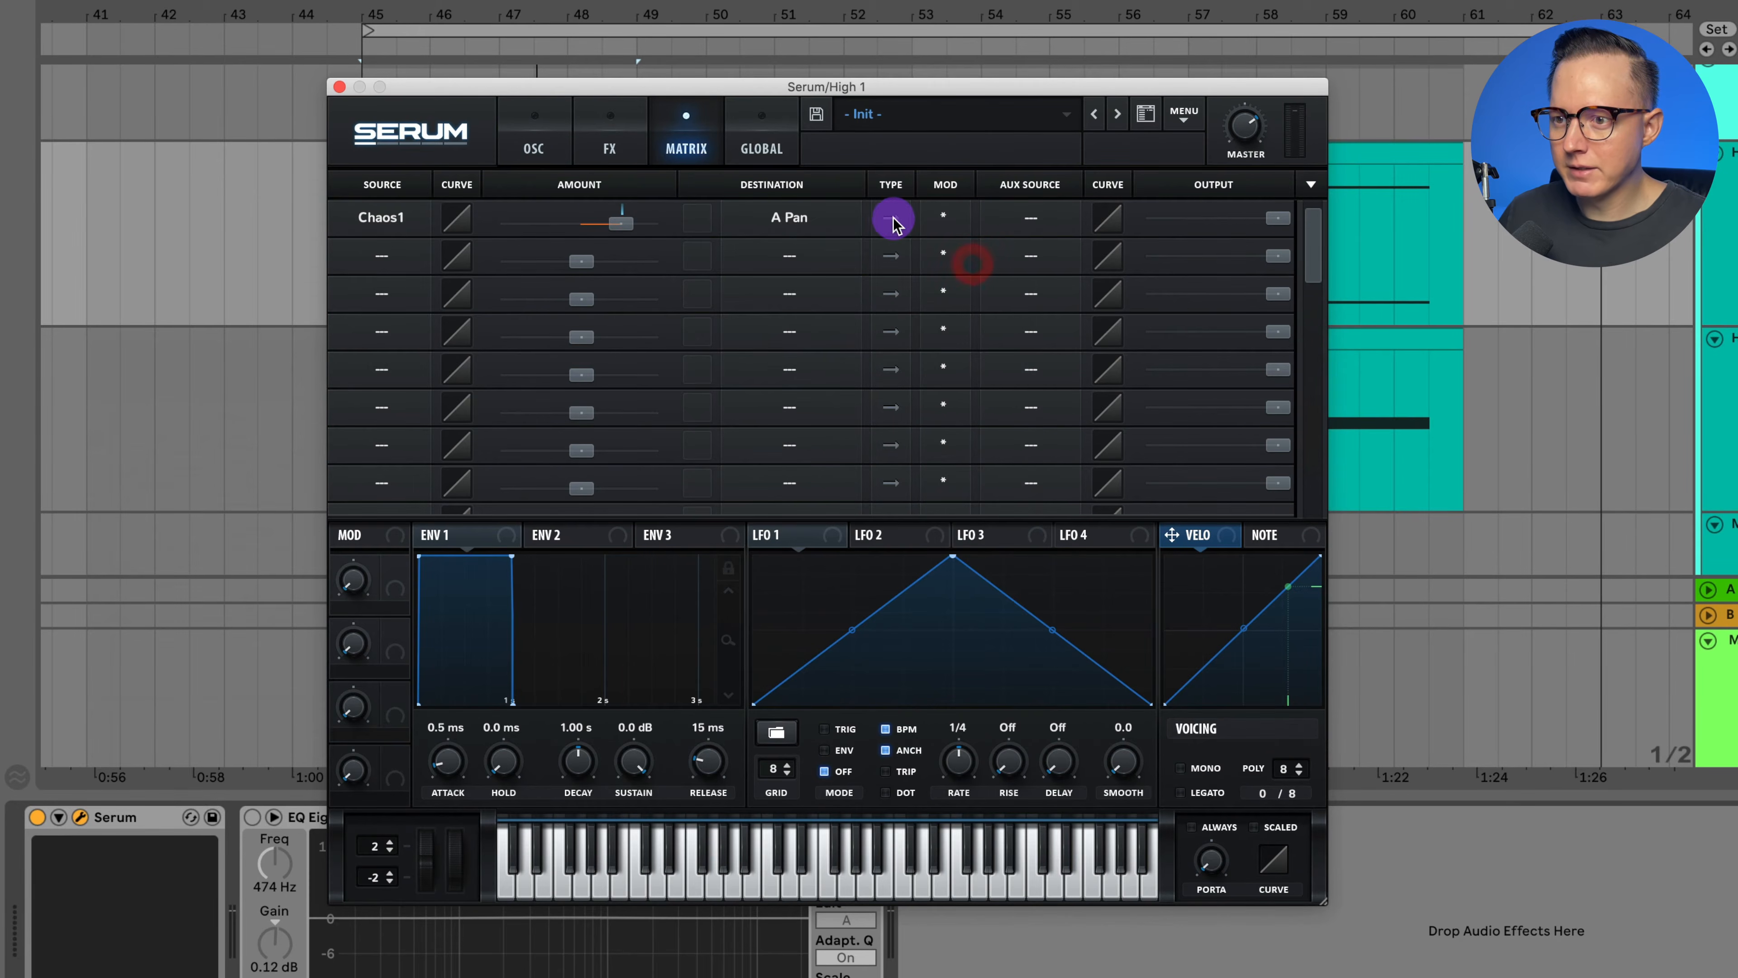
click(881, 217)
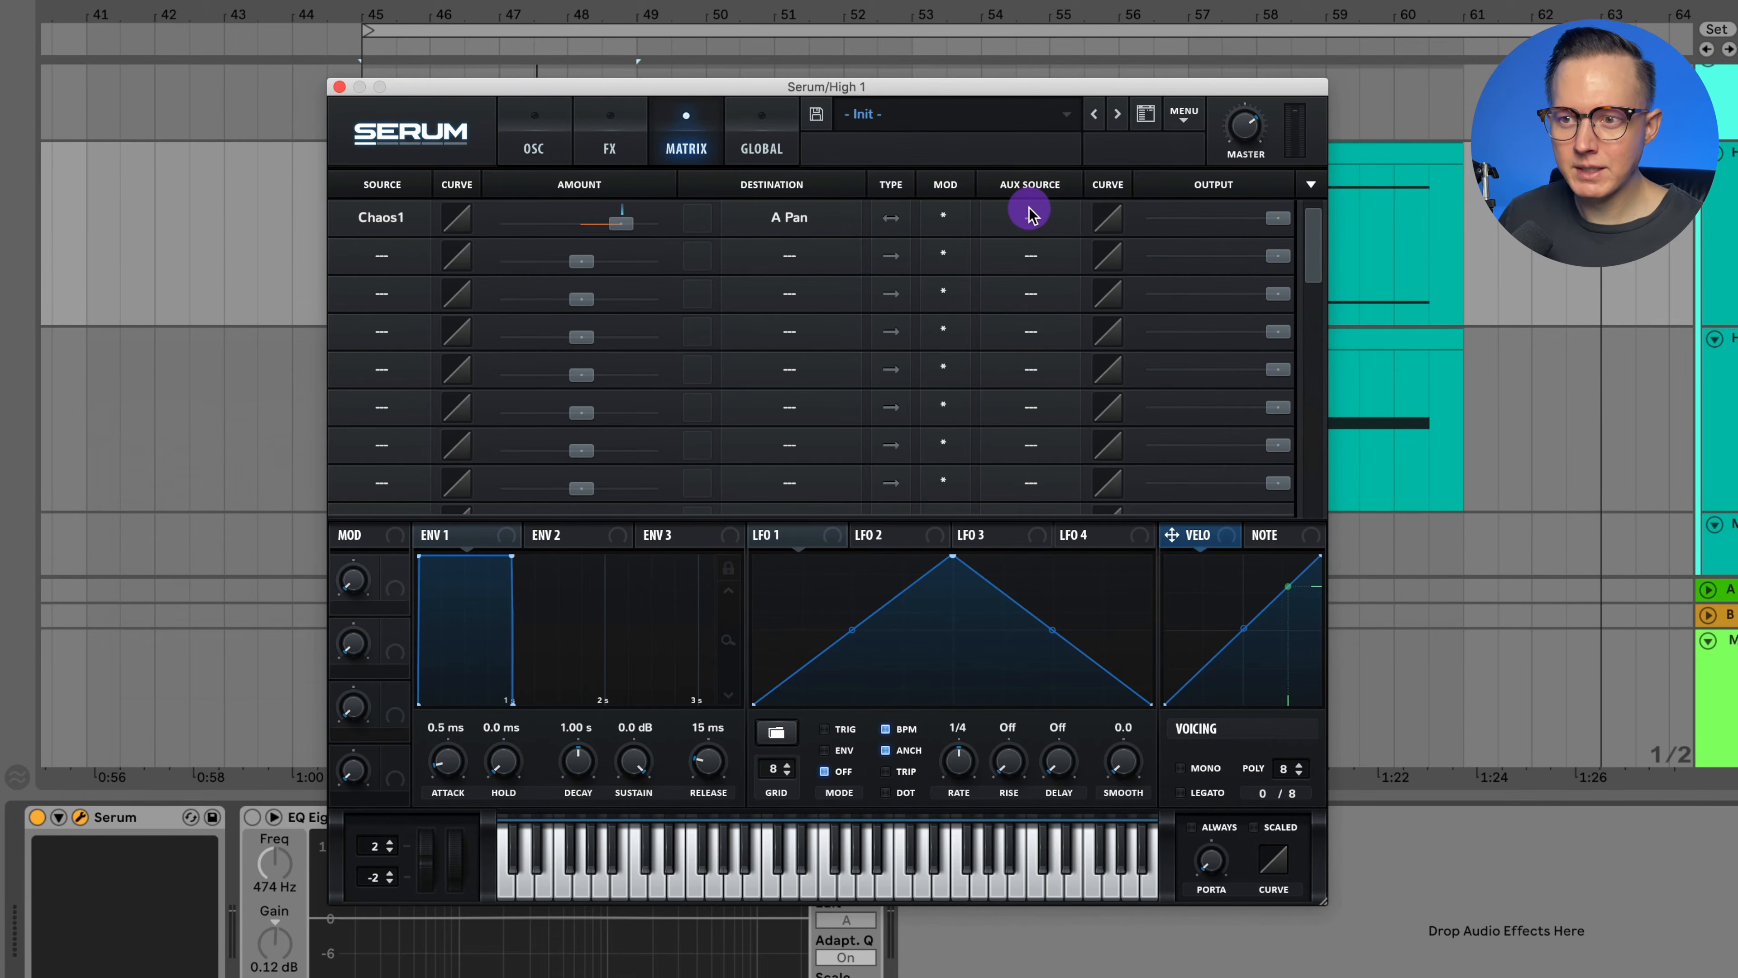
key(space)
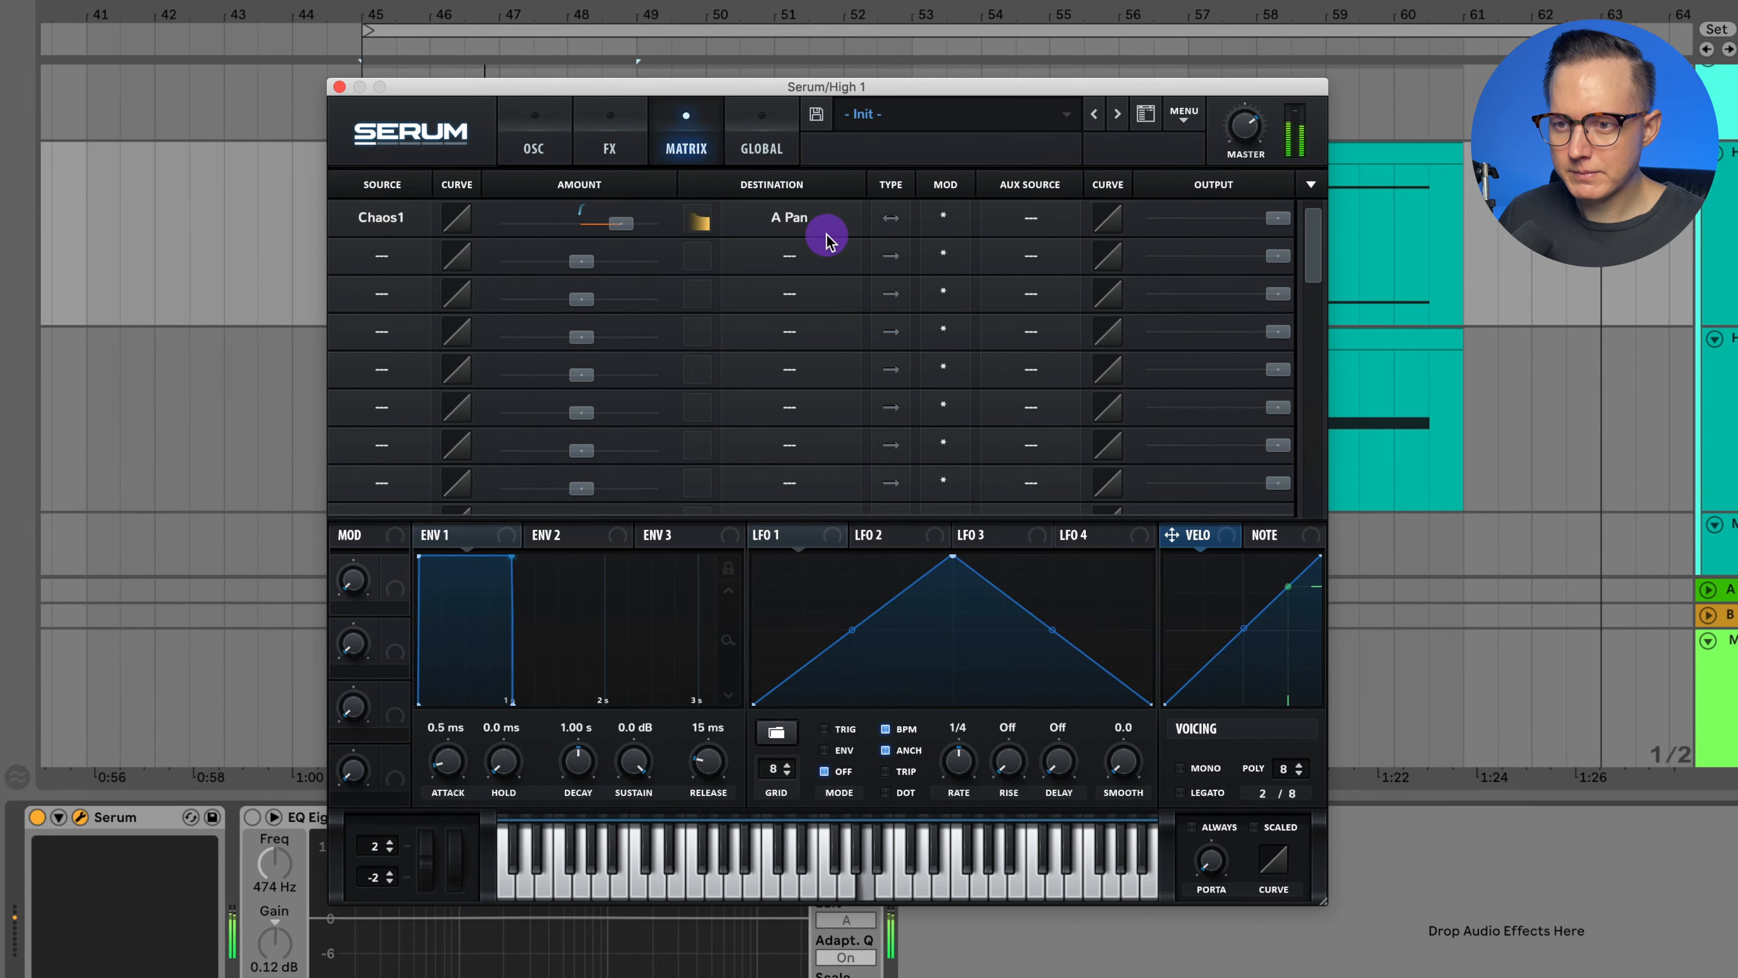
Enable the filter on oscillator A and set its type to the multi filter L/P/H 24.
click(536, 147)
click(1122, 189)
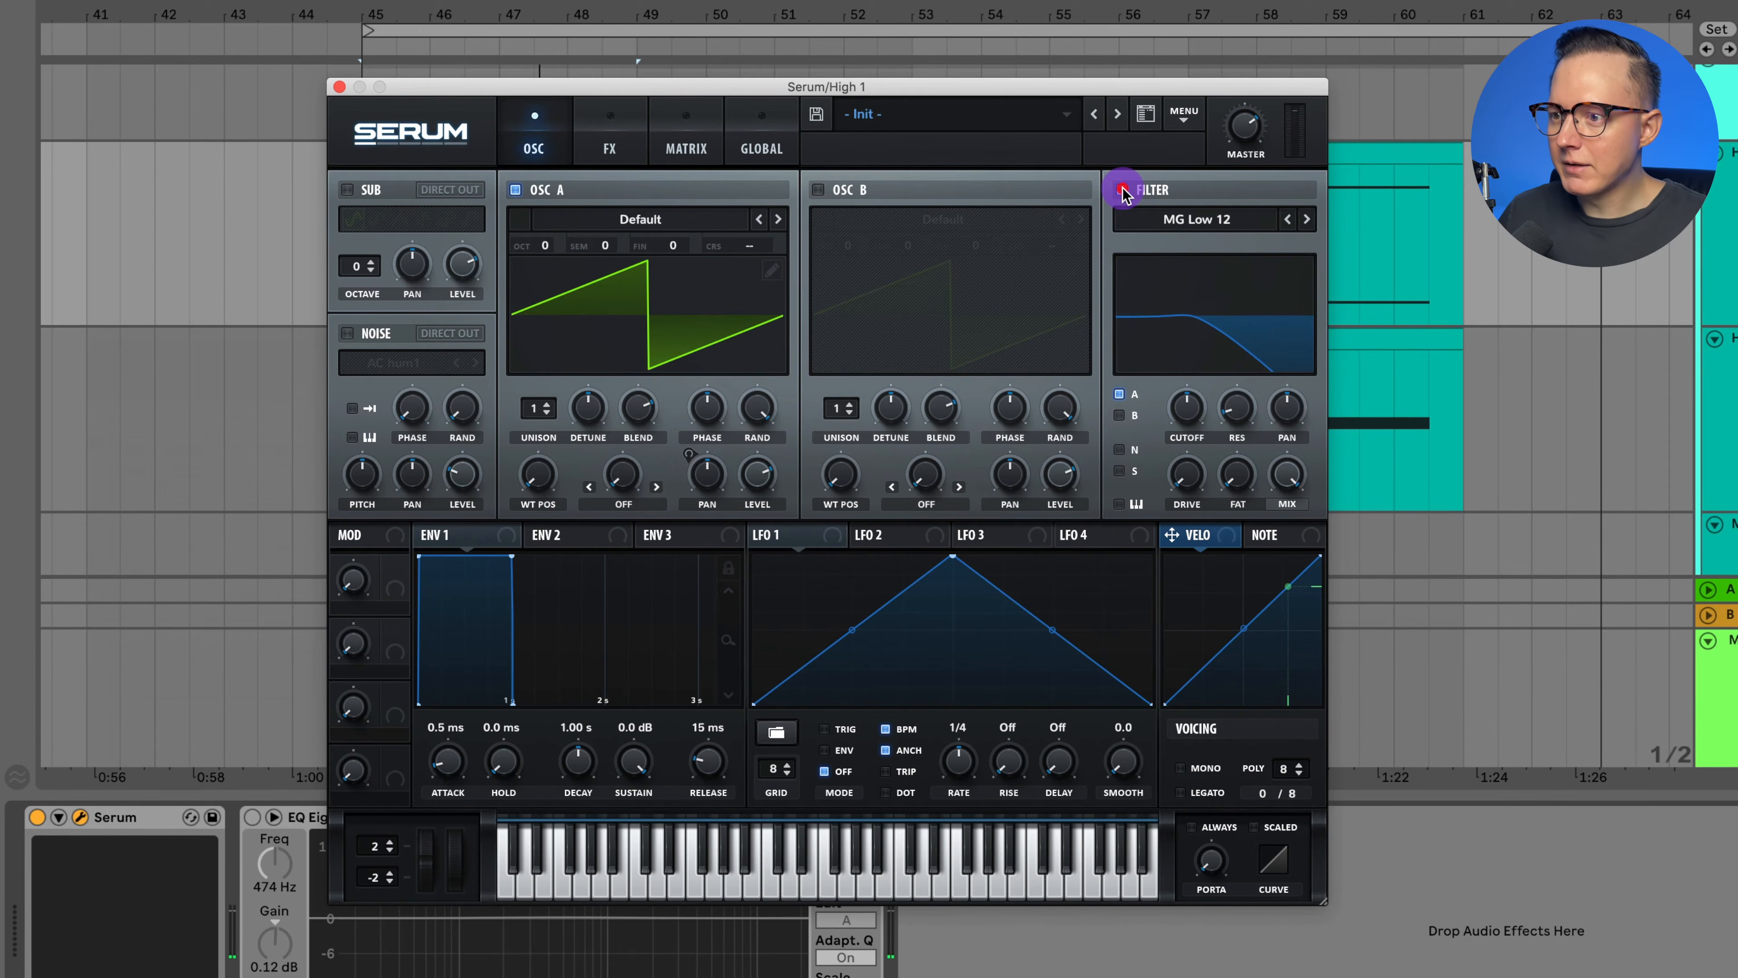
click(1198, 219)
mouse_move(1199, 267)
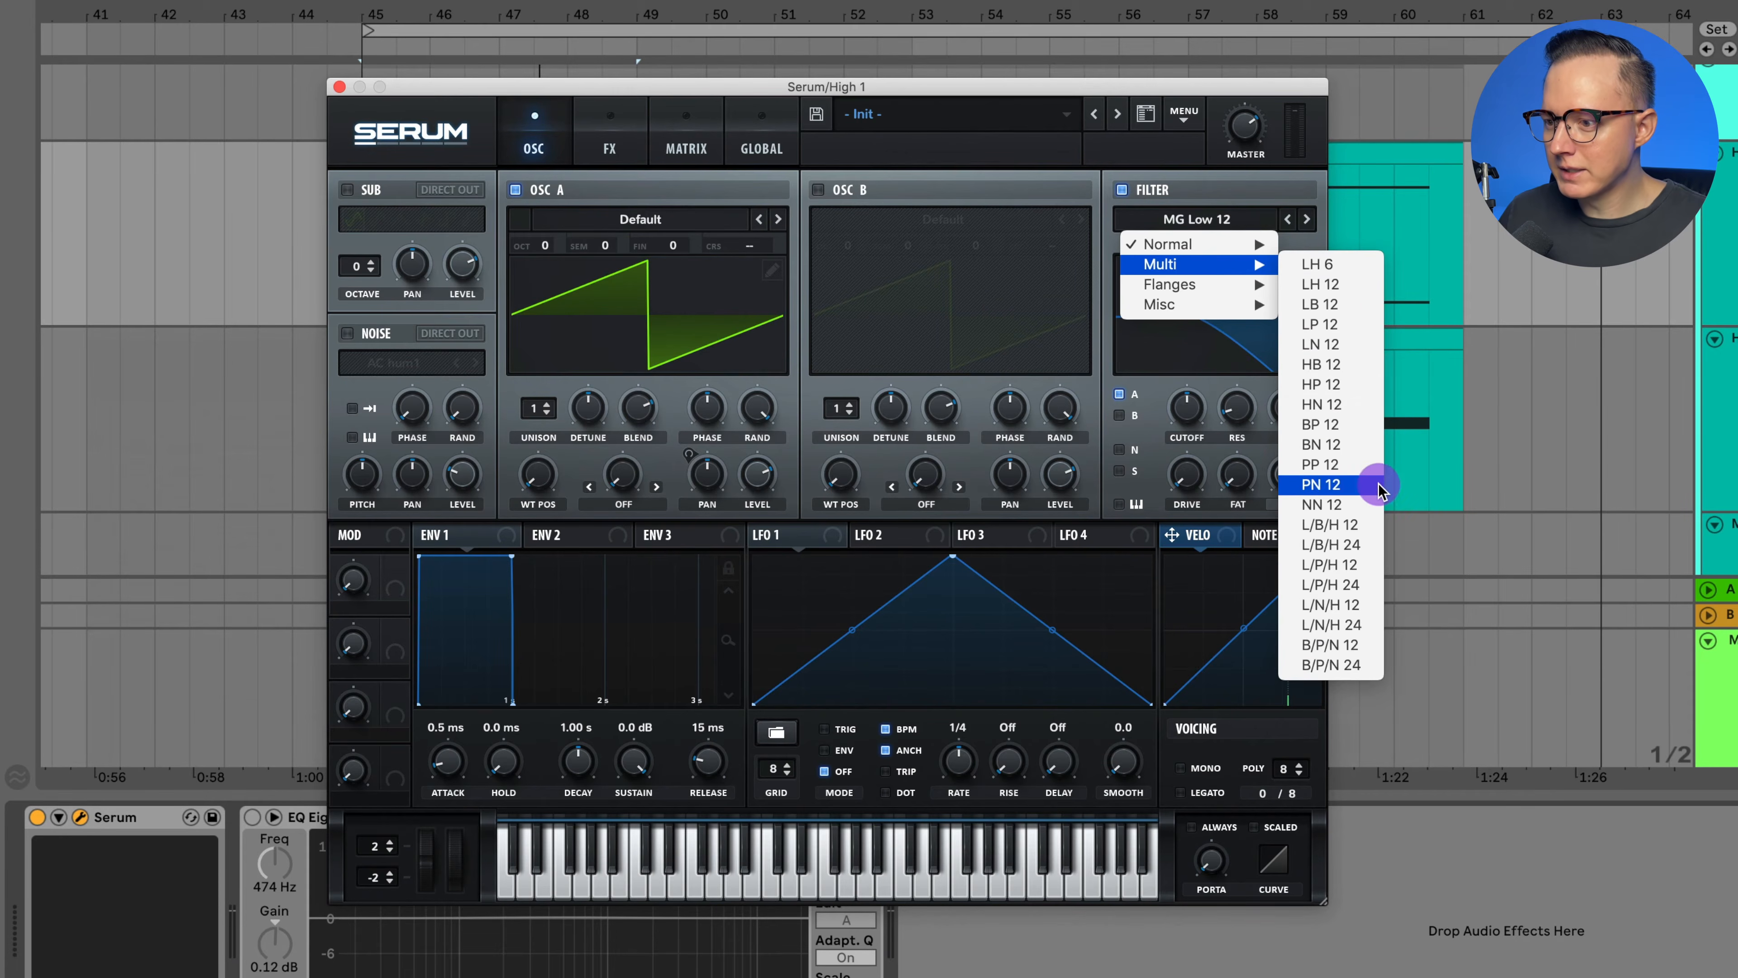
click(1355, 586)
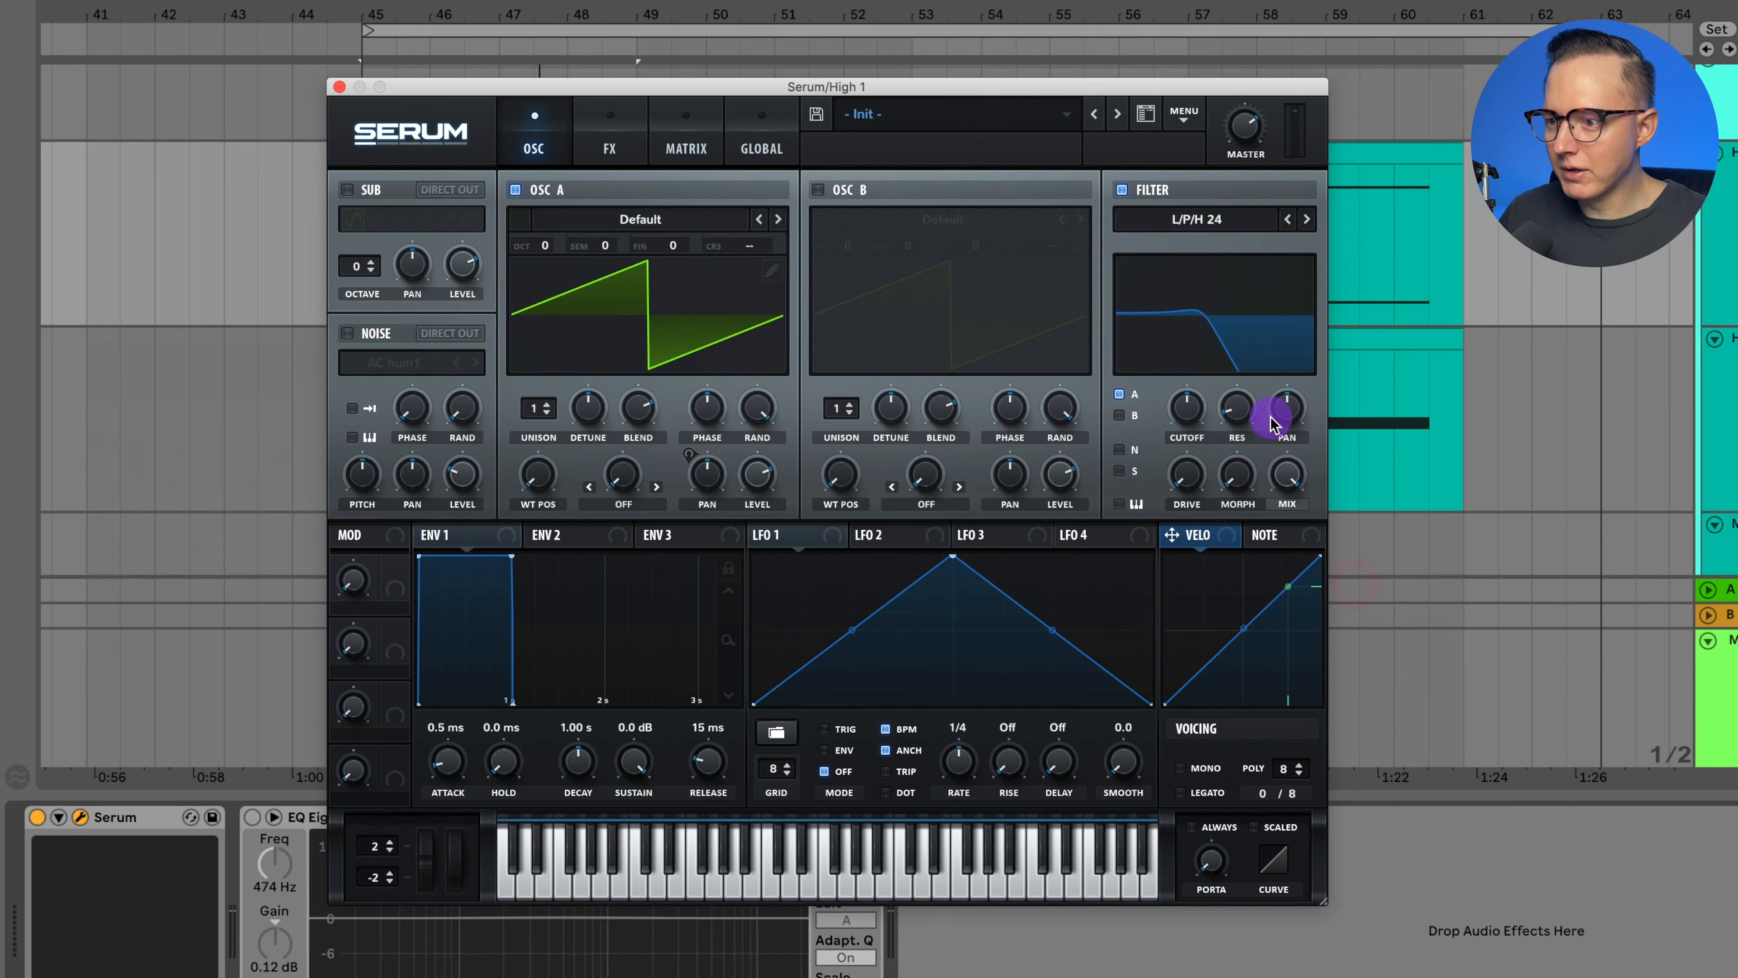
Set the filter's morph to about 24% and its resonance to about 23%, and raise its cutoff.
drag(1243, 446, 1243, 438)
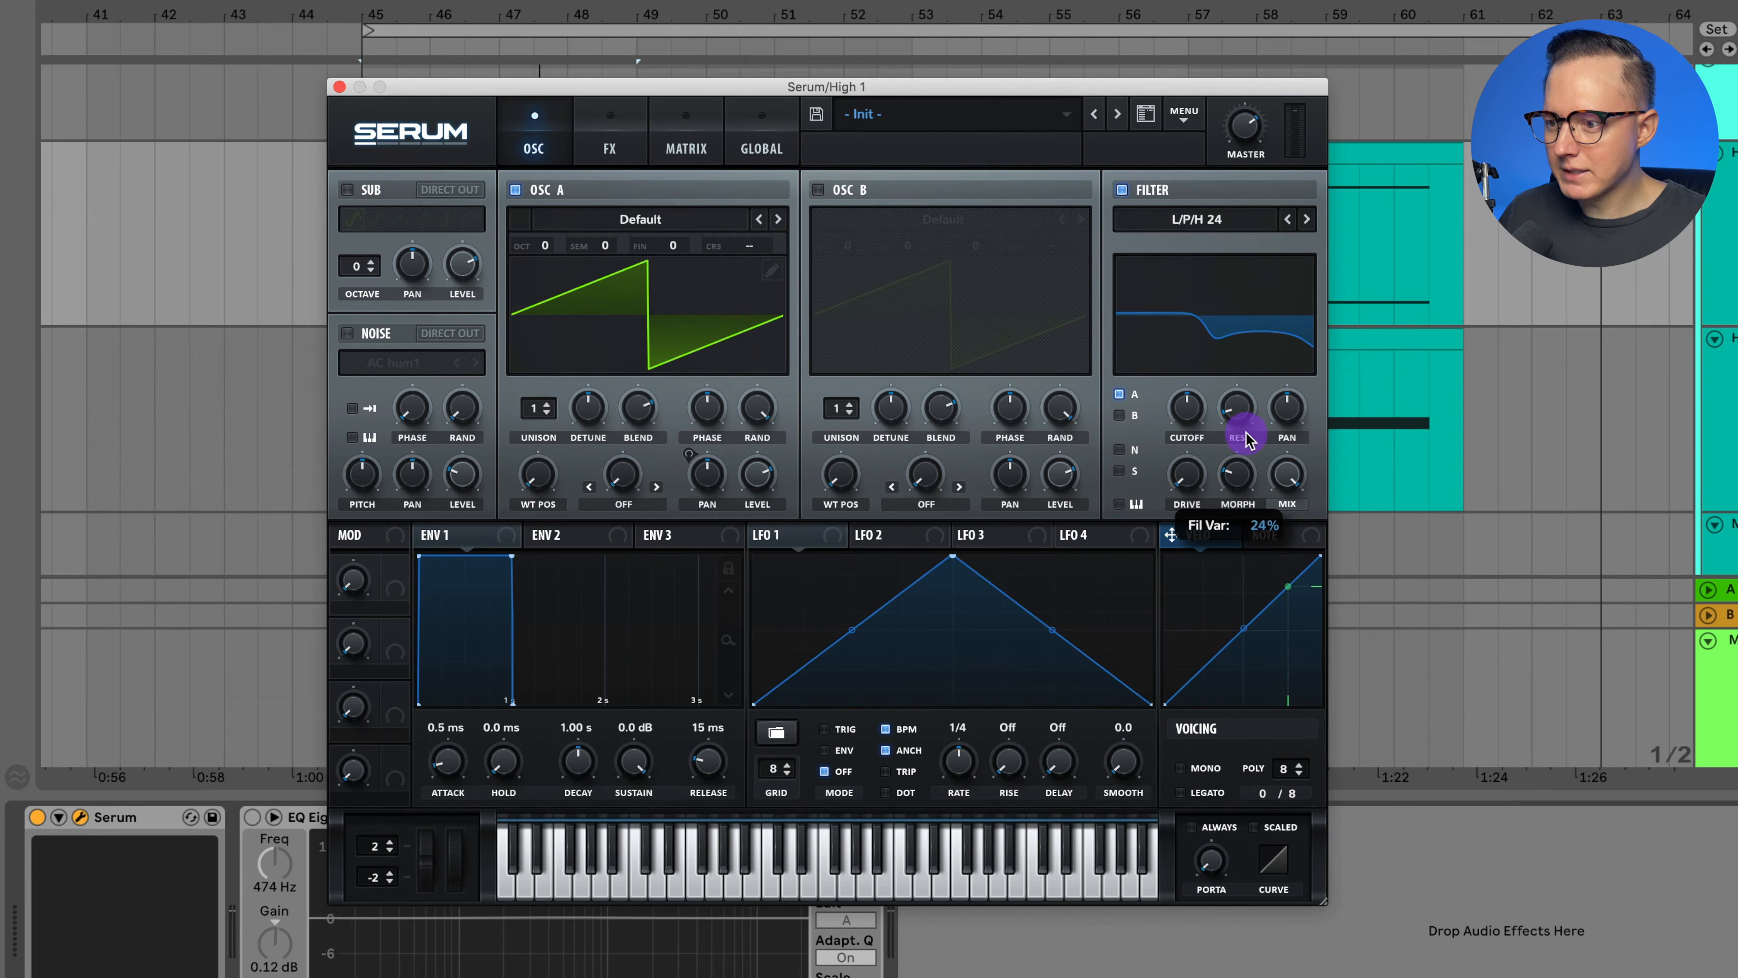
drag(1247, 438, 1240, 399)
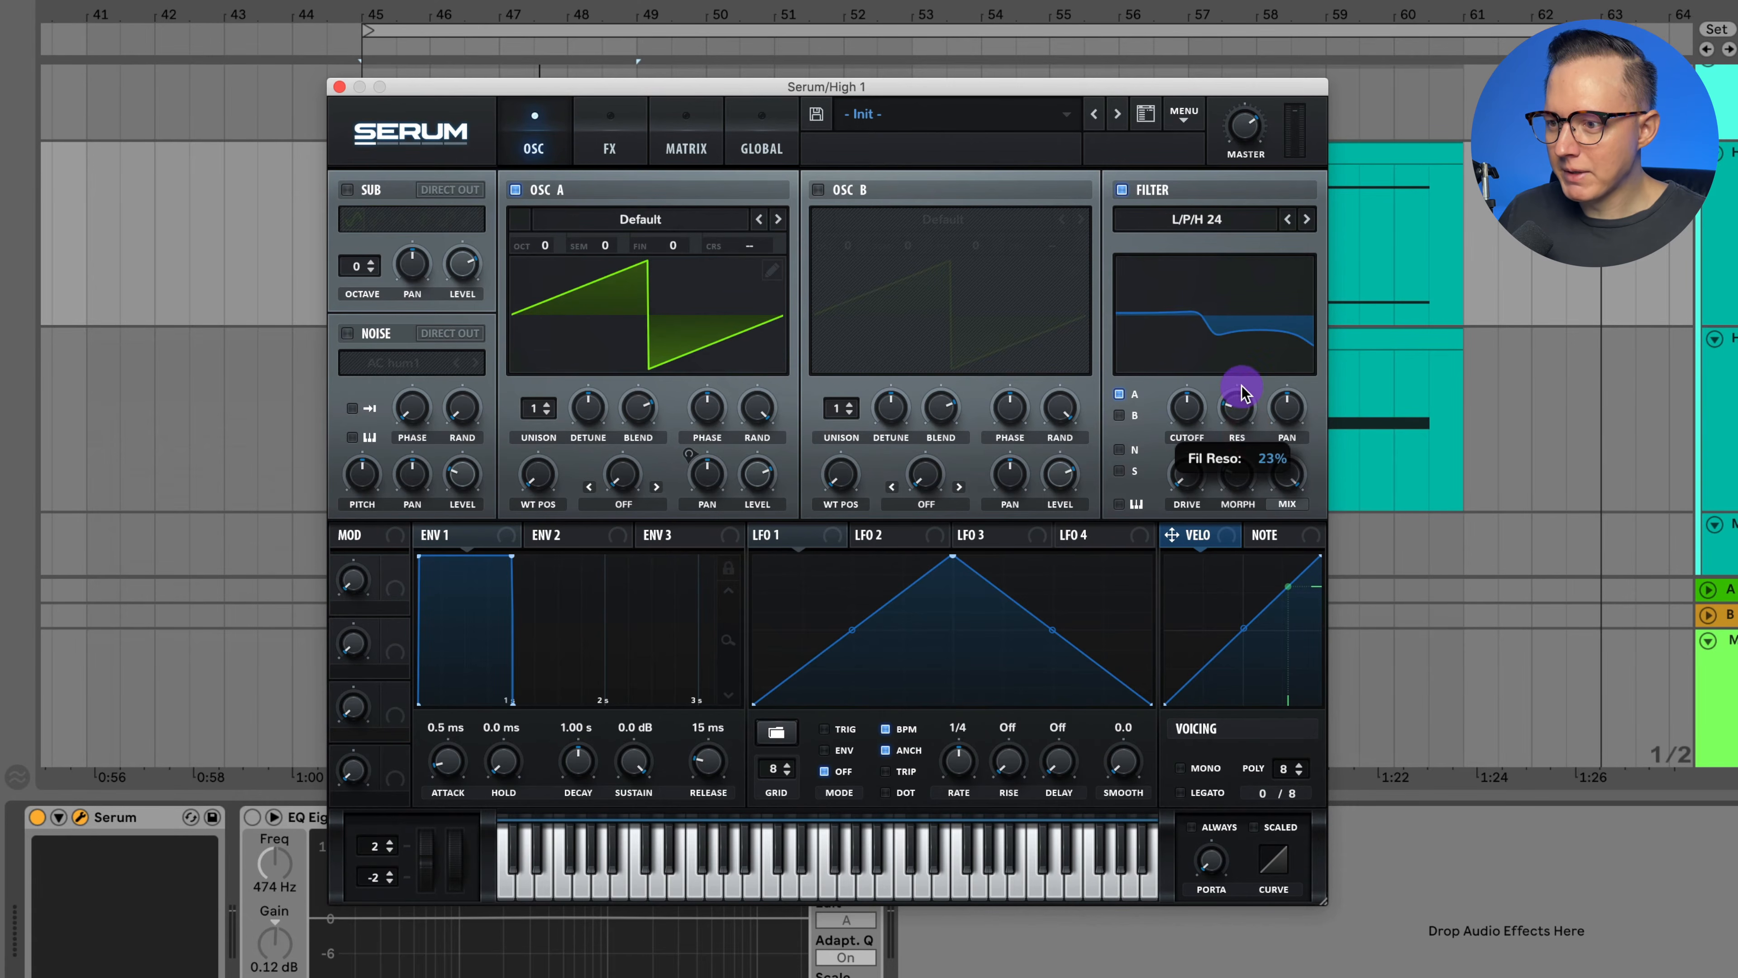
drag(1189, 471, 1209, 375)
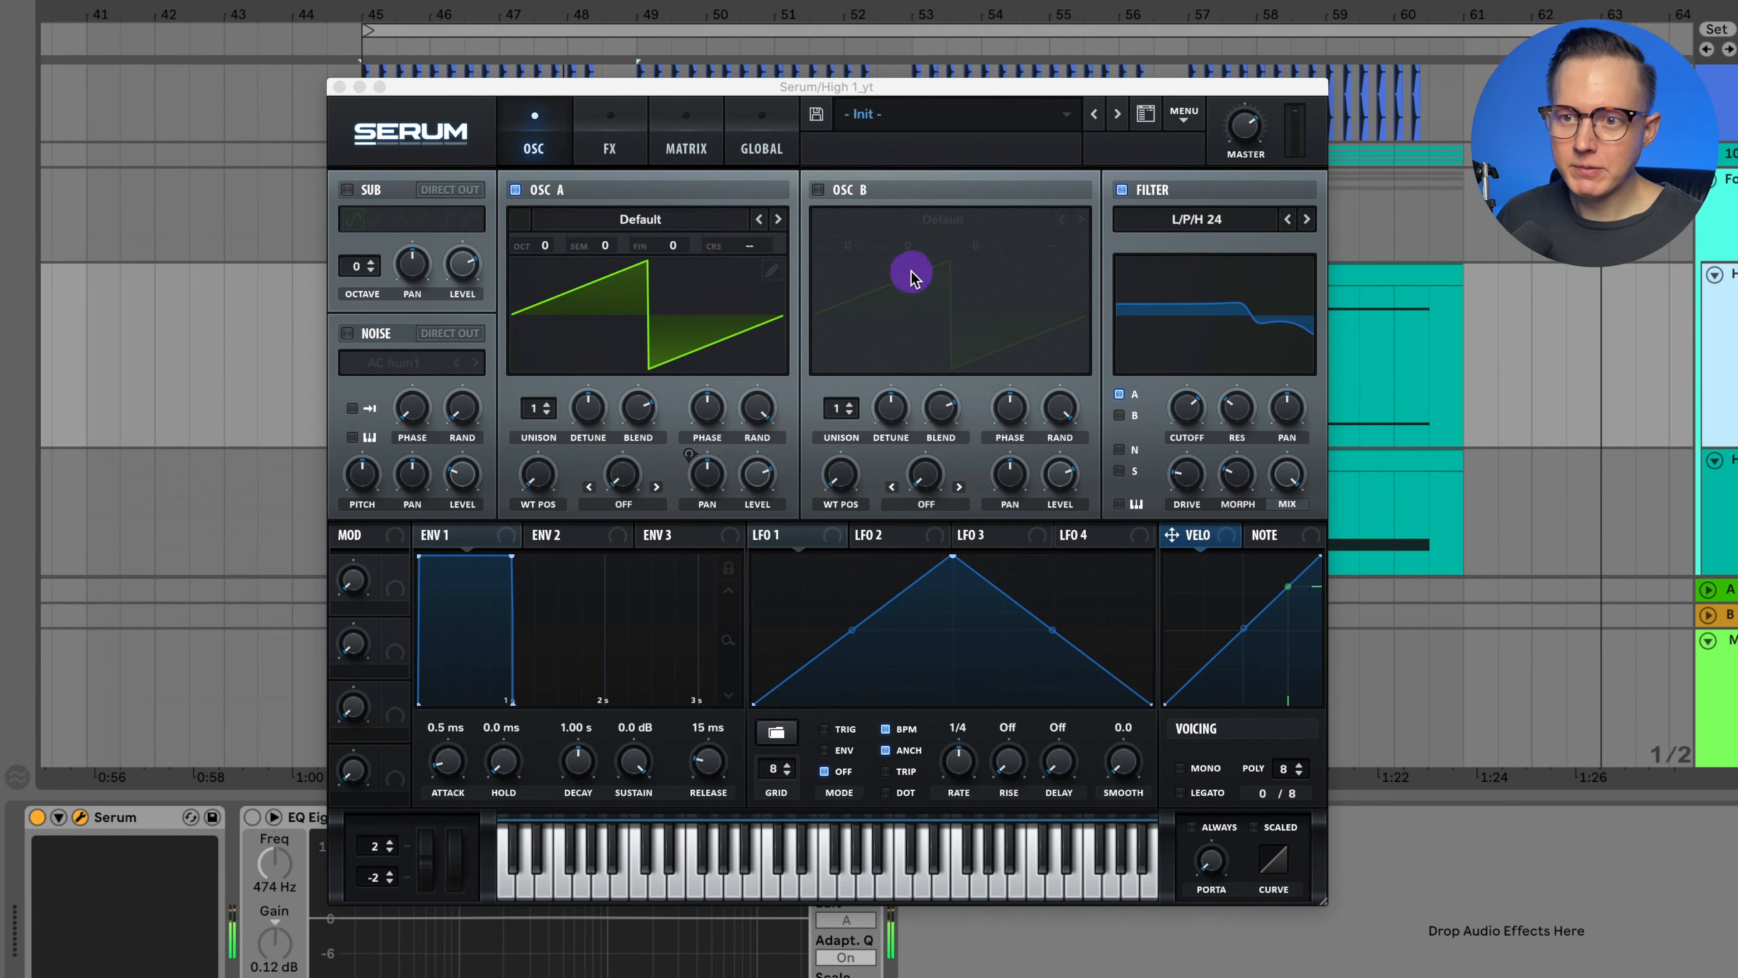
Add a Distortion effect, set its type to Diode 1, and bypass it.
click(610, 157)
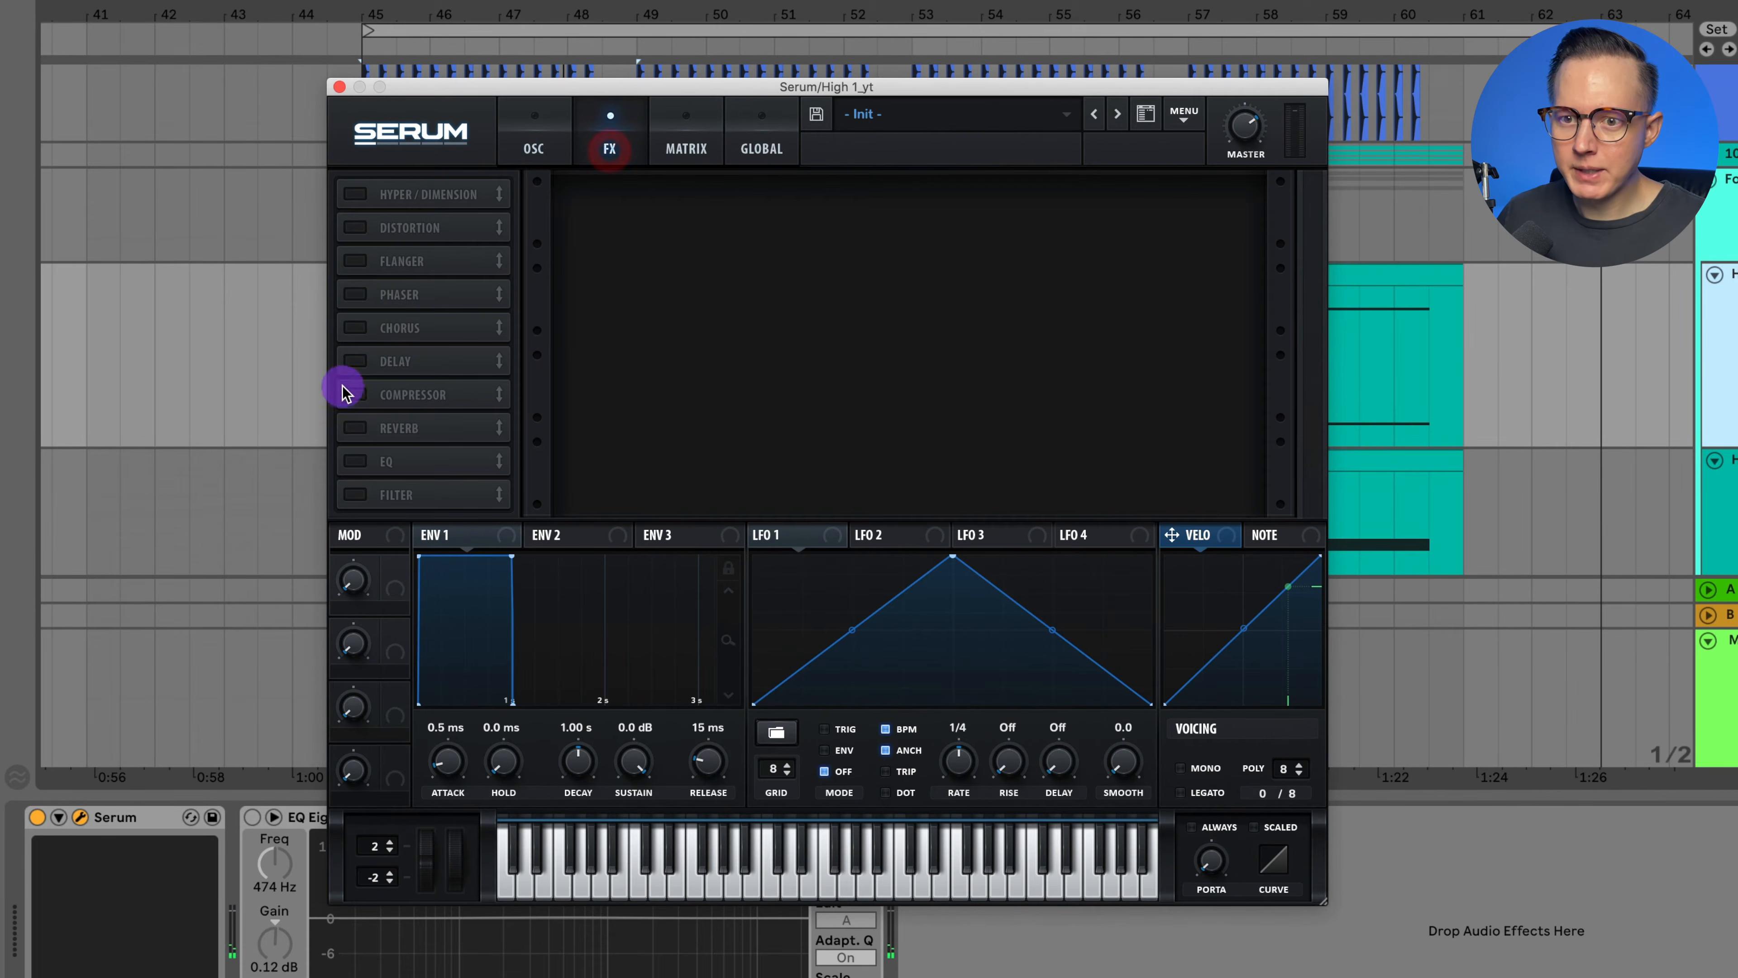
click(356, 229)
click(701, 217)
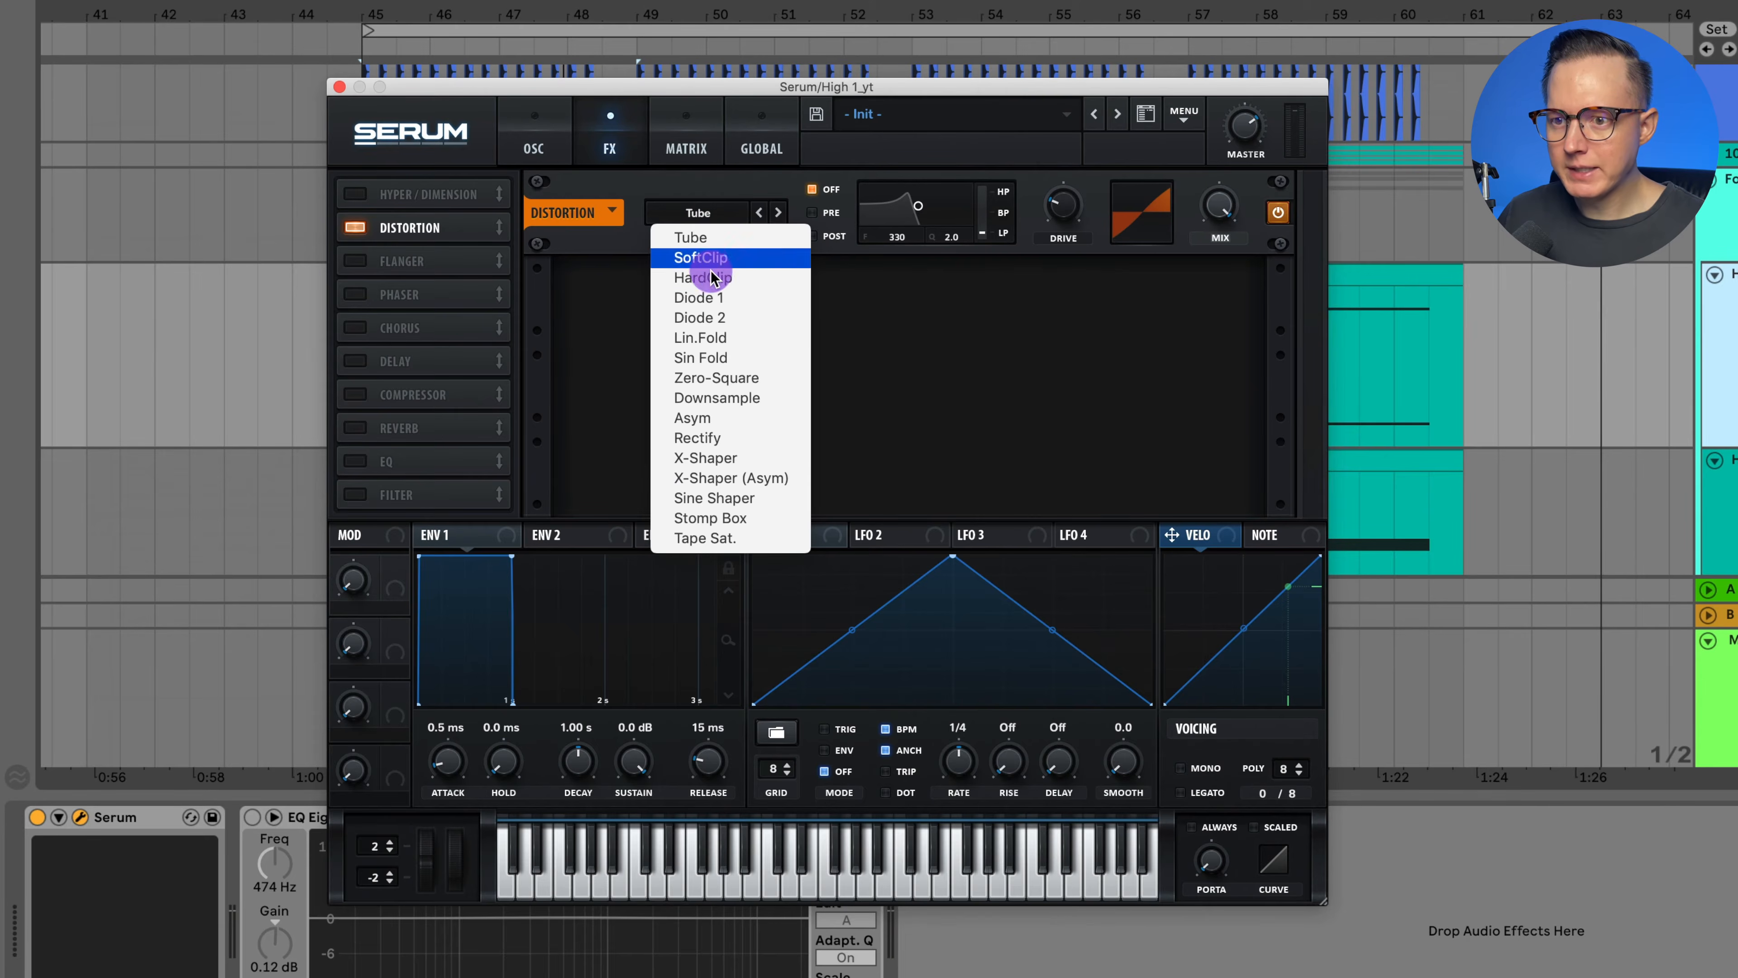
click(722, 299)
click(356, 228)
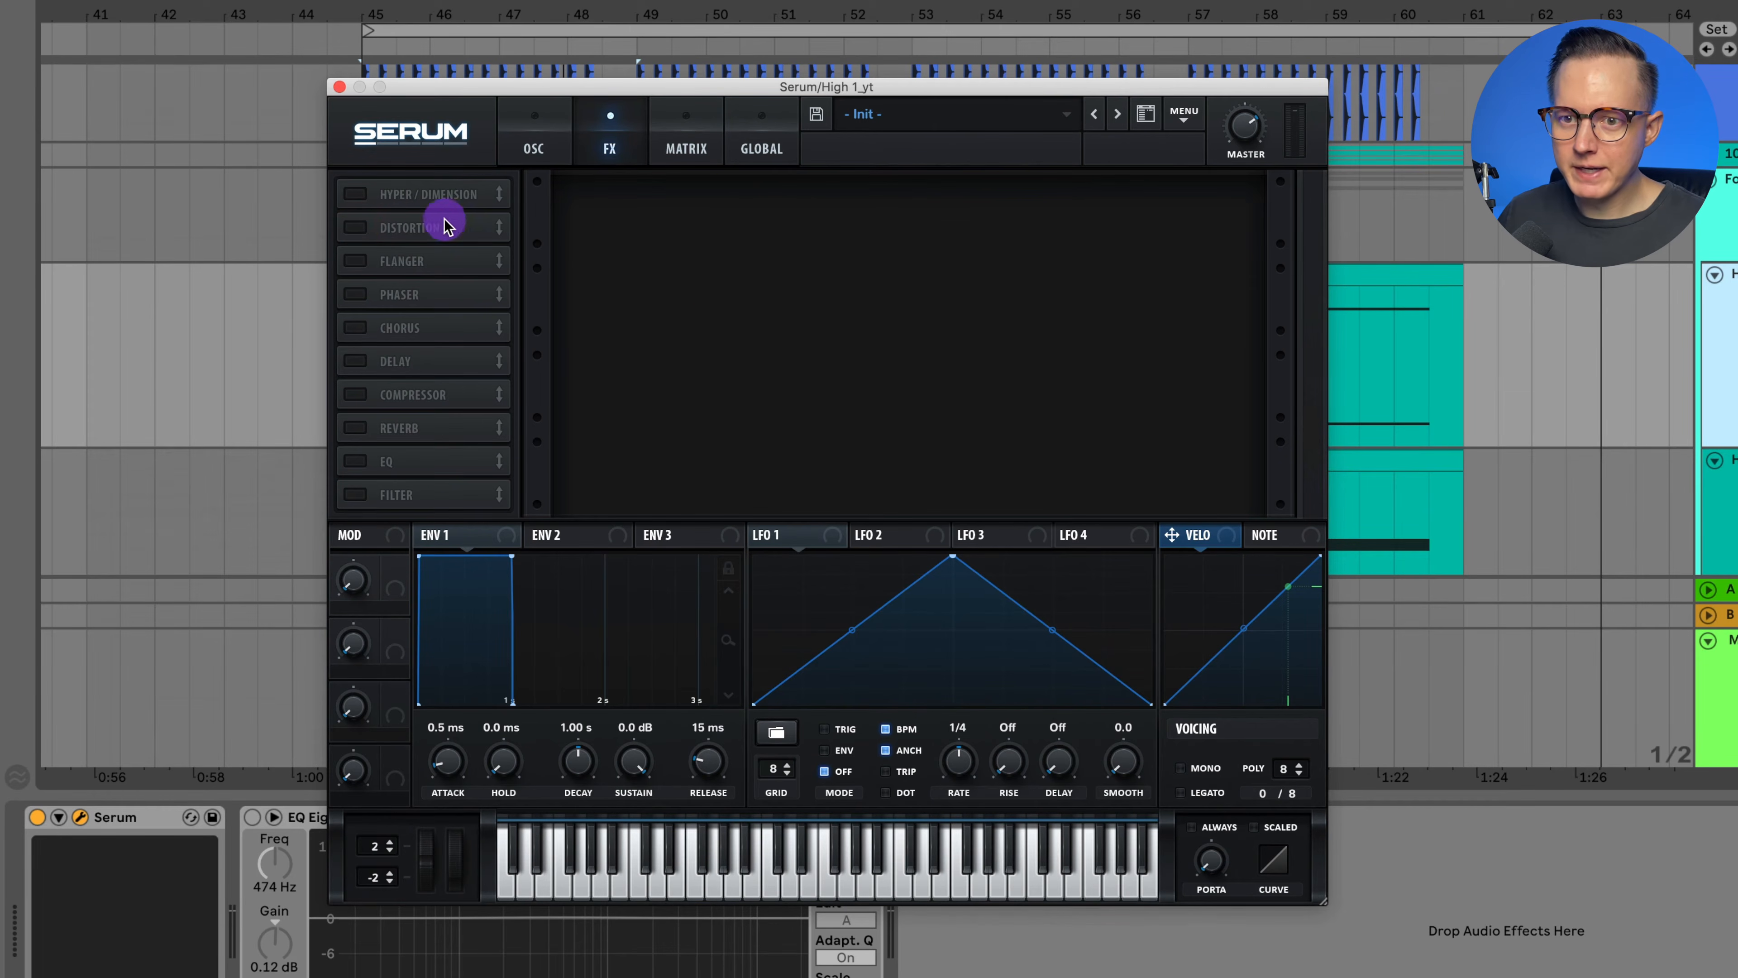
Enable the Compressor in multiband mode with raised gain and move it to the start of the effects chain.
click(355, 395)
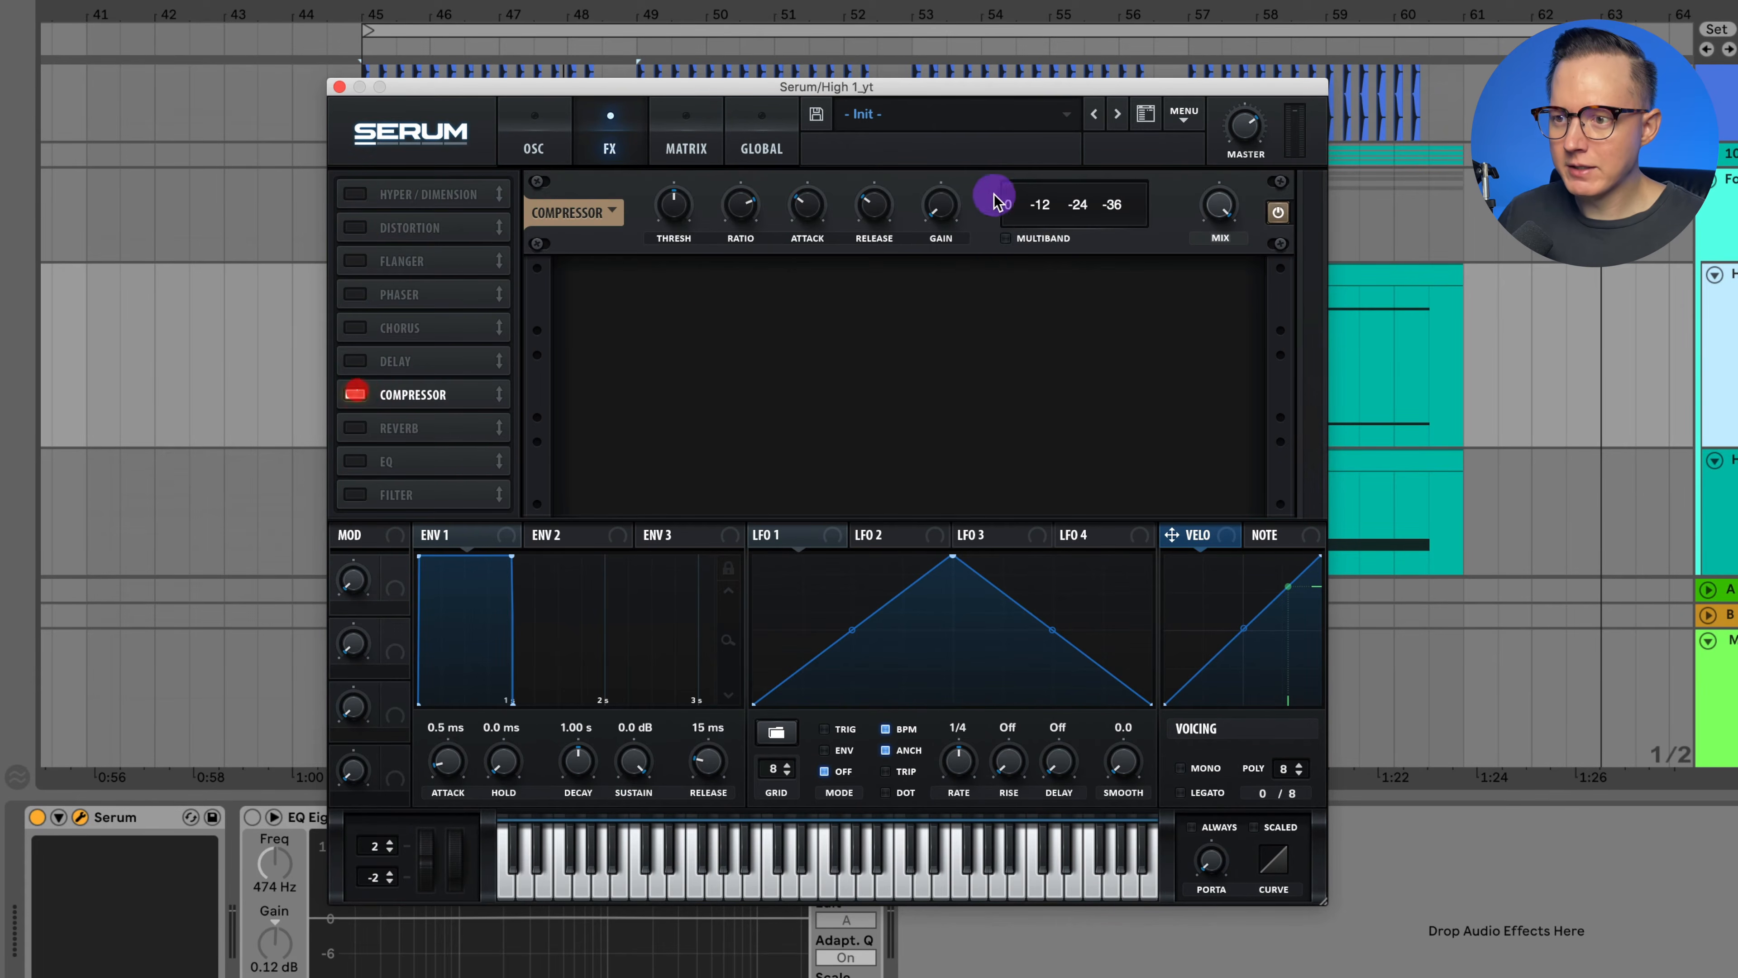
click(1002, 238)
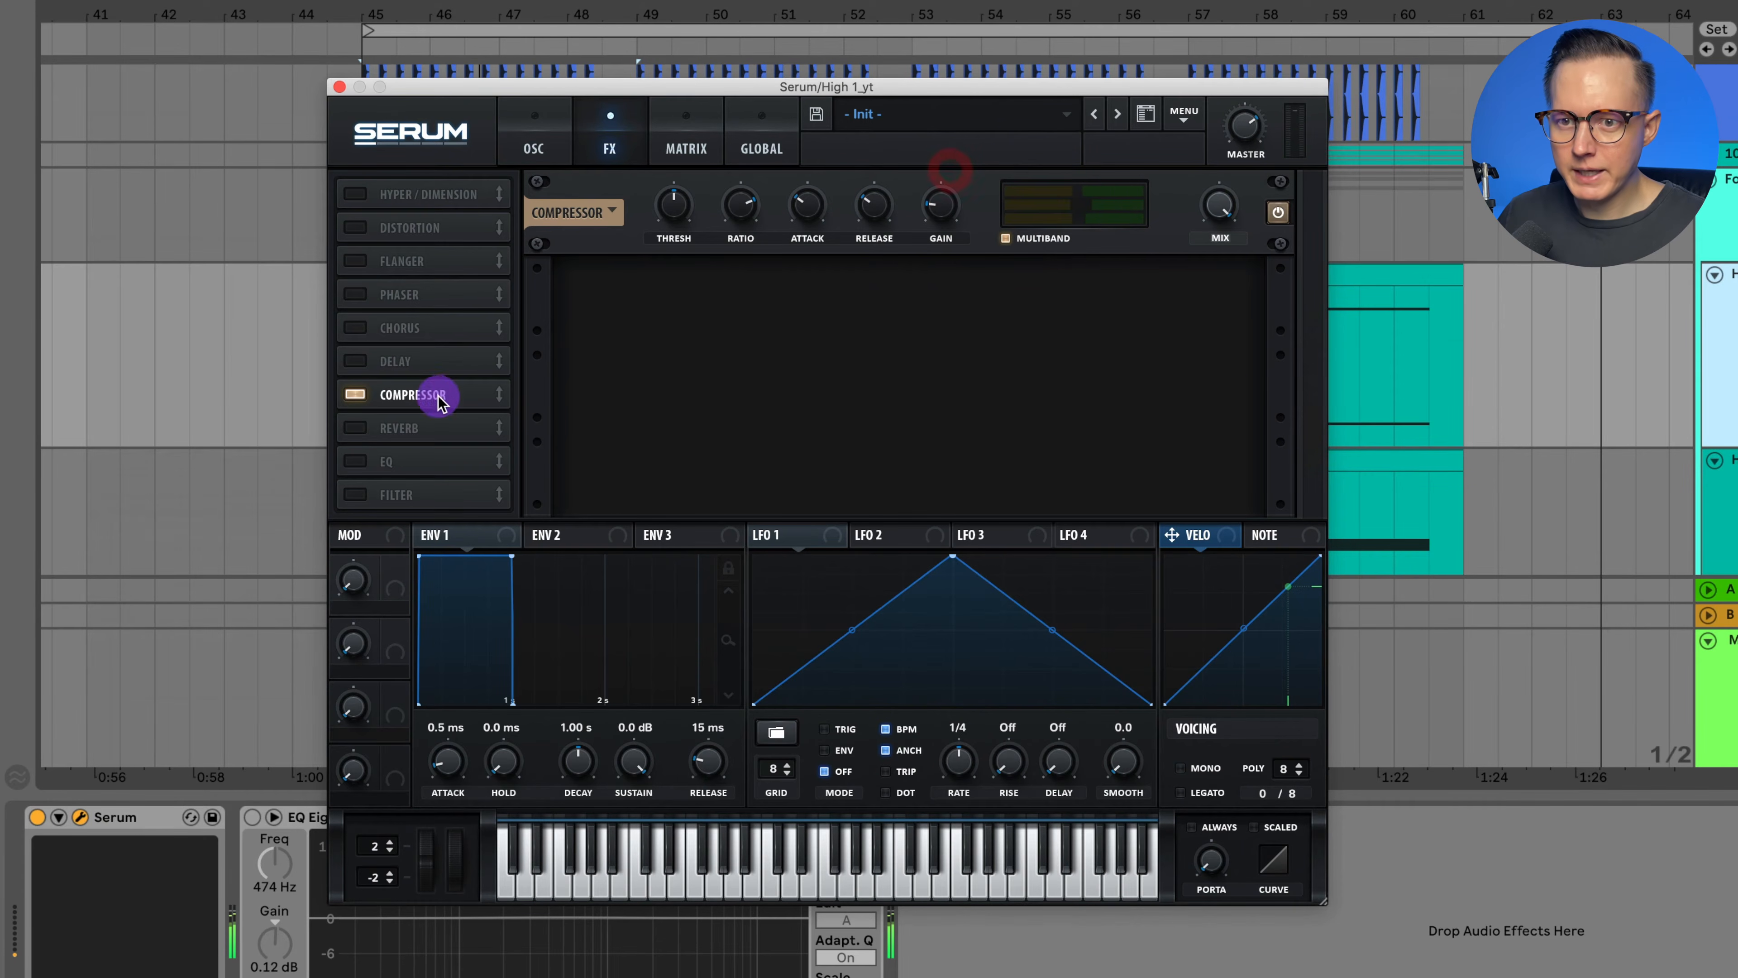
drag(439, 394, 458, 179)
Re-enable the Diode 1 distortion after the compressor, raise its drive, set its mix to 90, and audition it.
click(356, 260)
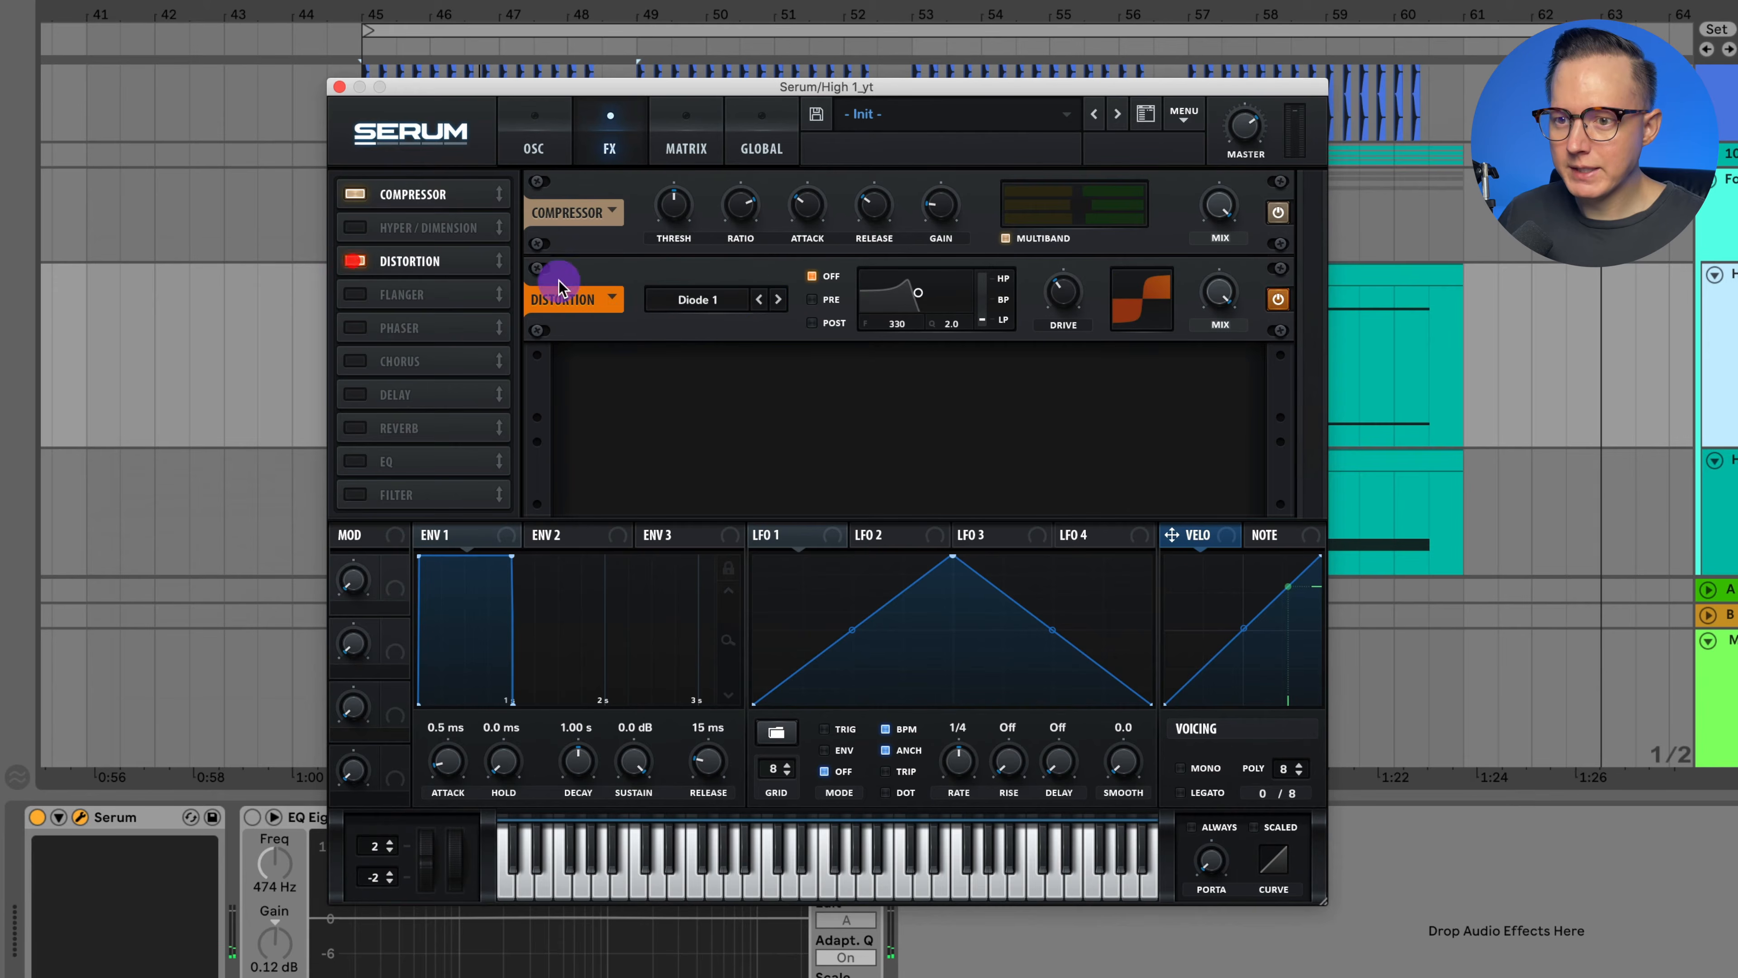
click(1068, 307)
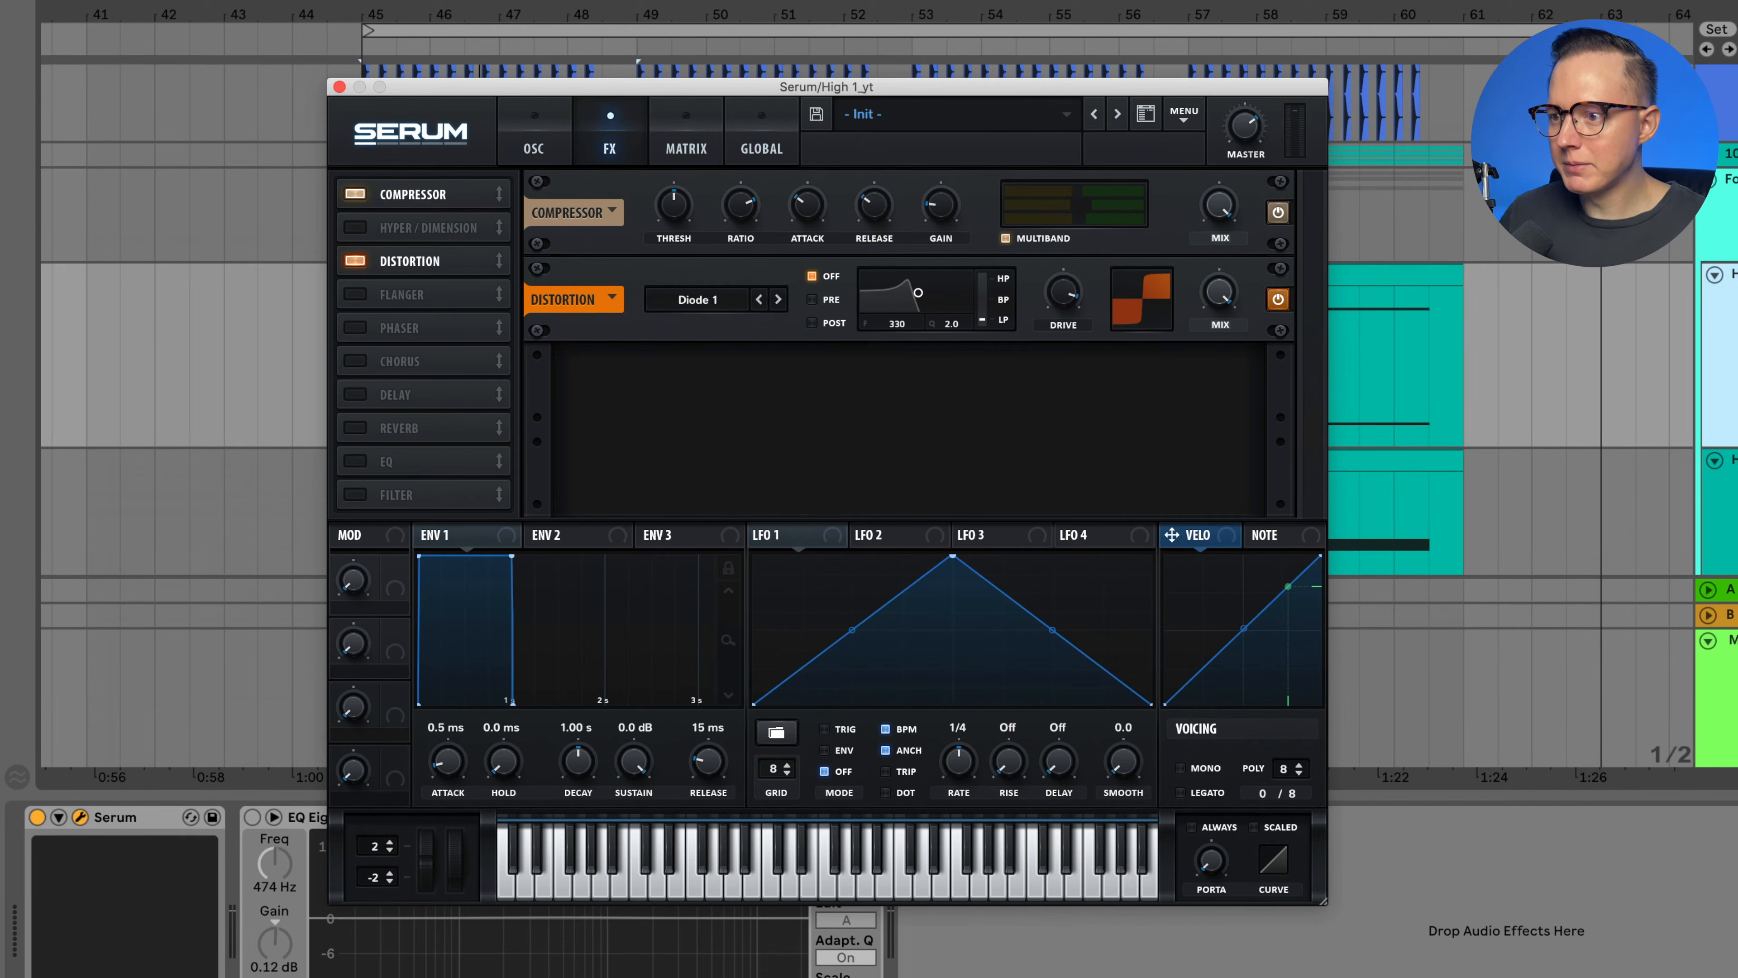
click(1216, 293)
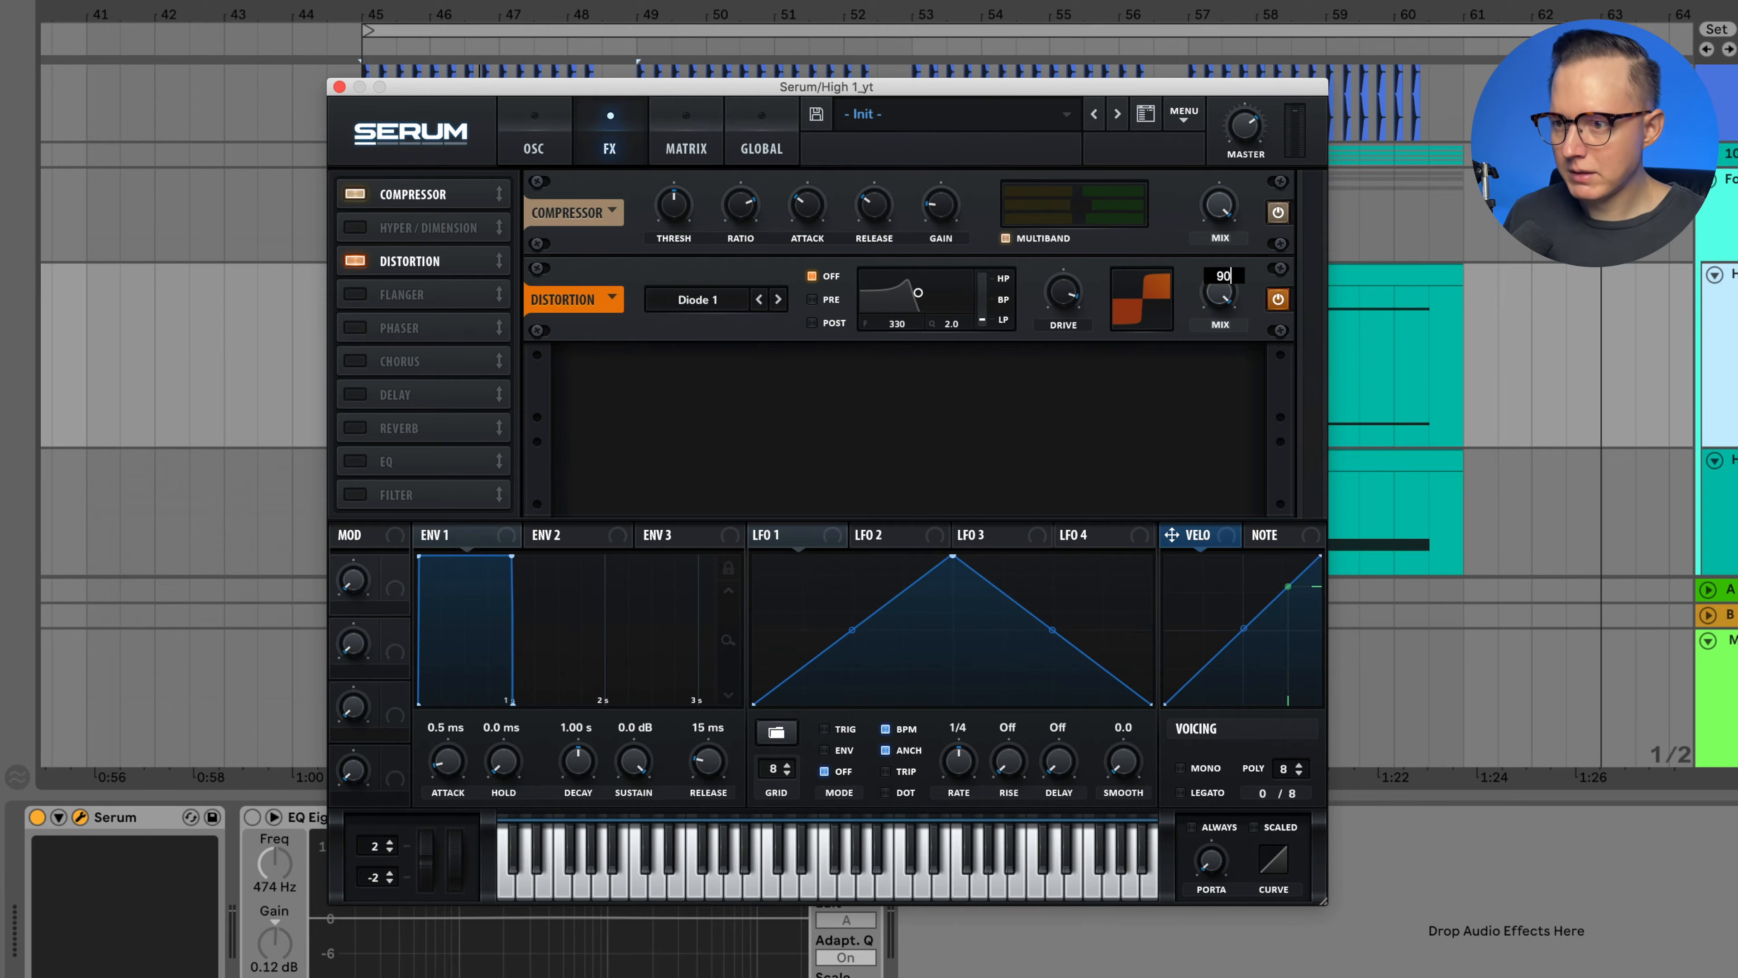
key(space)
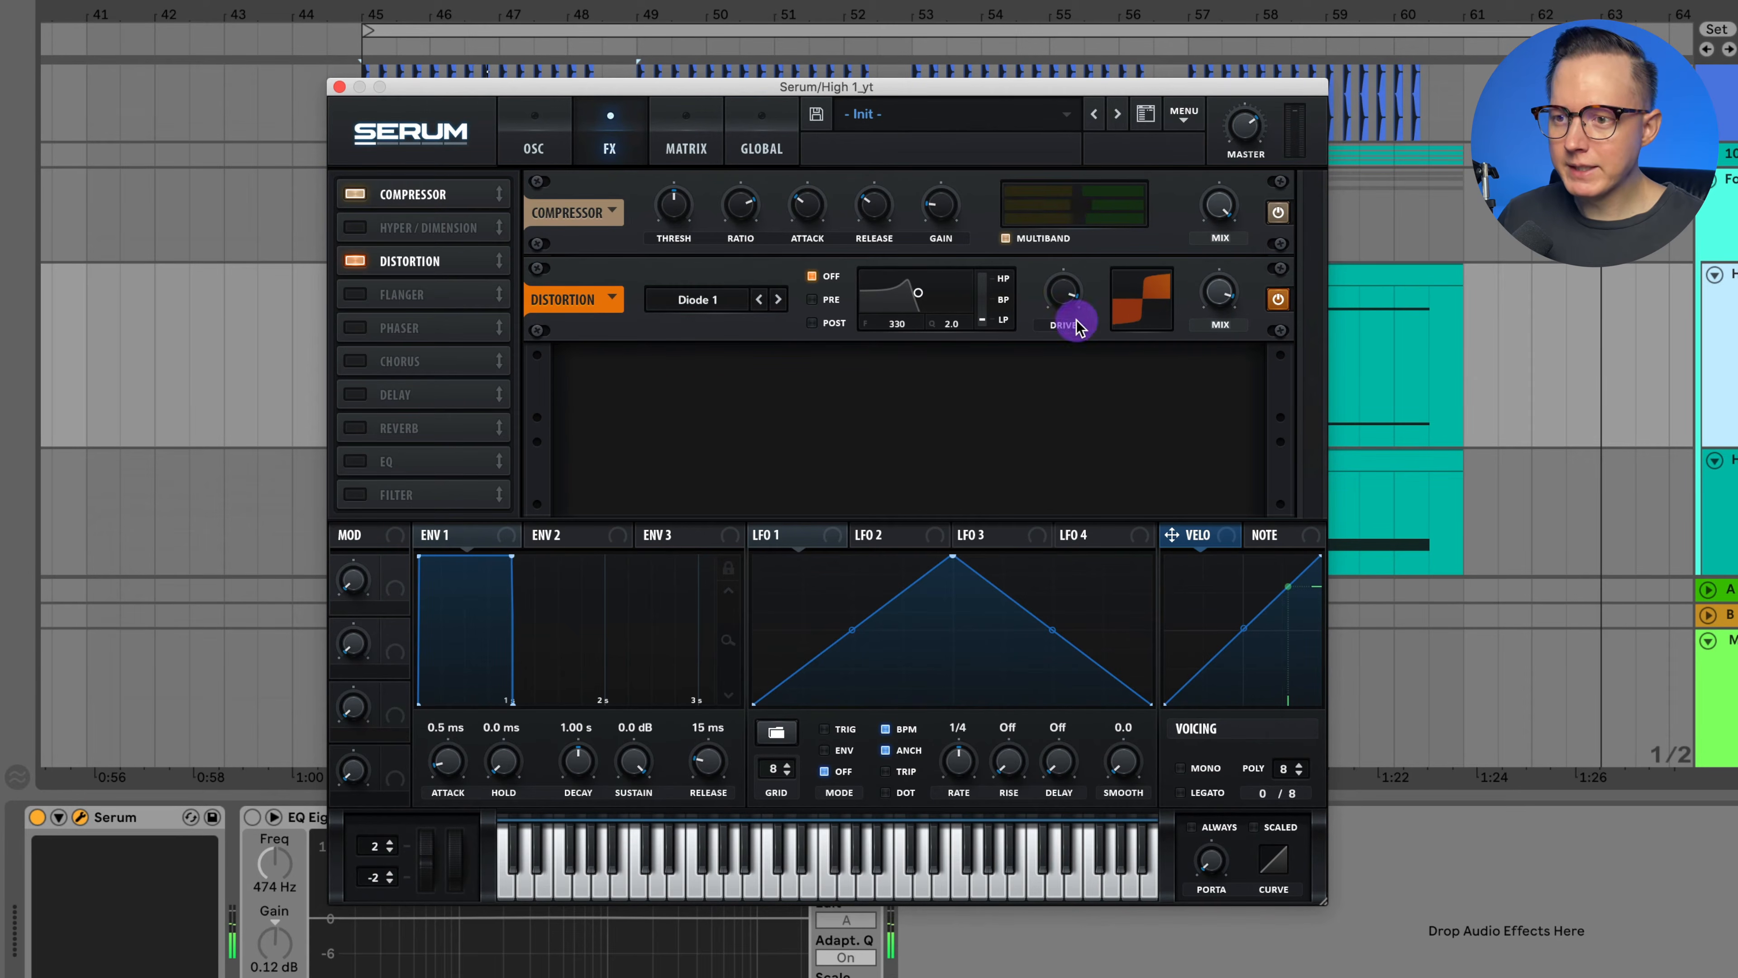
Add an MG Low 6 effects filter with cutoff around 3463 Hz, raise its resonance, drive and fat, and audition the sound.
click(357, 461)
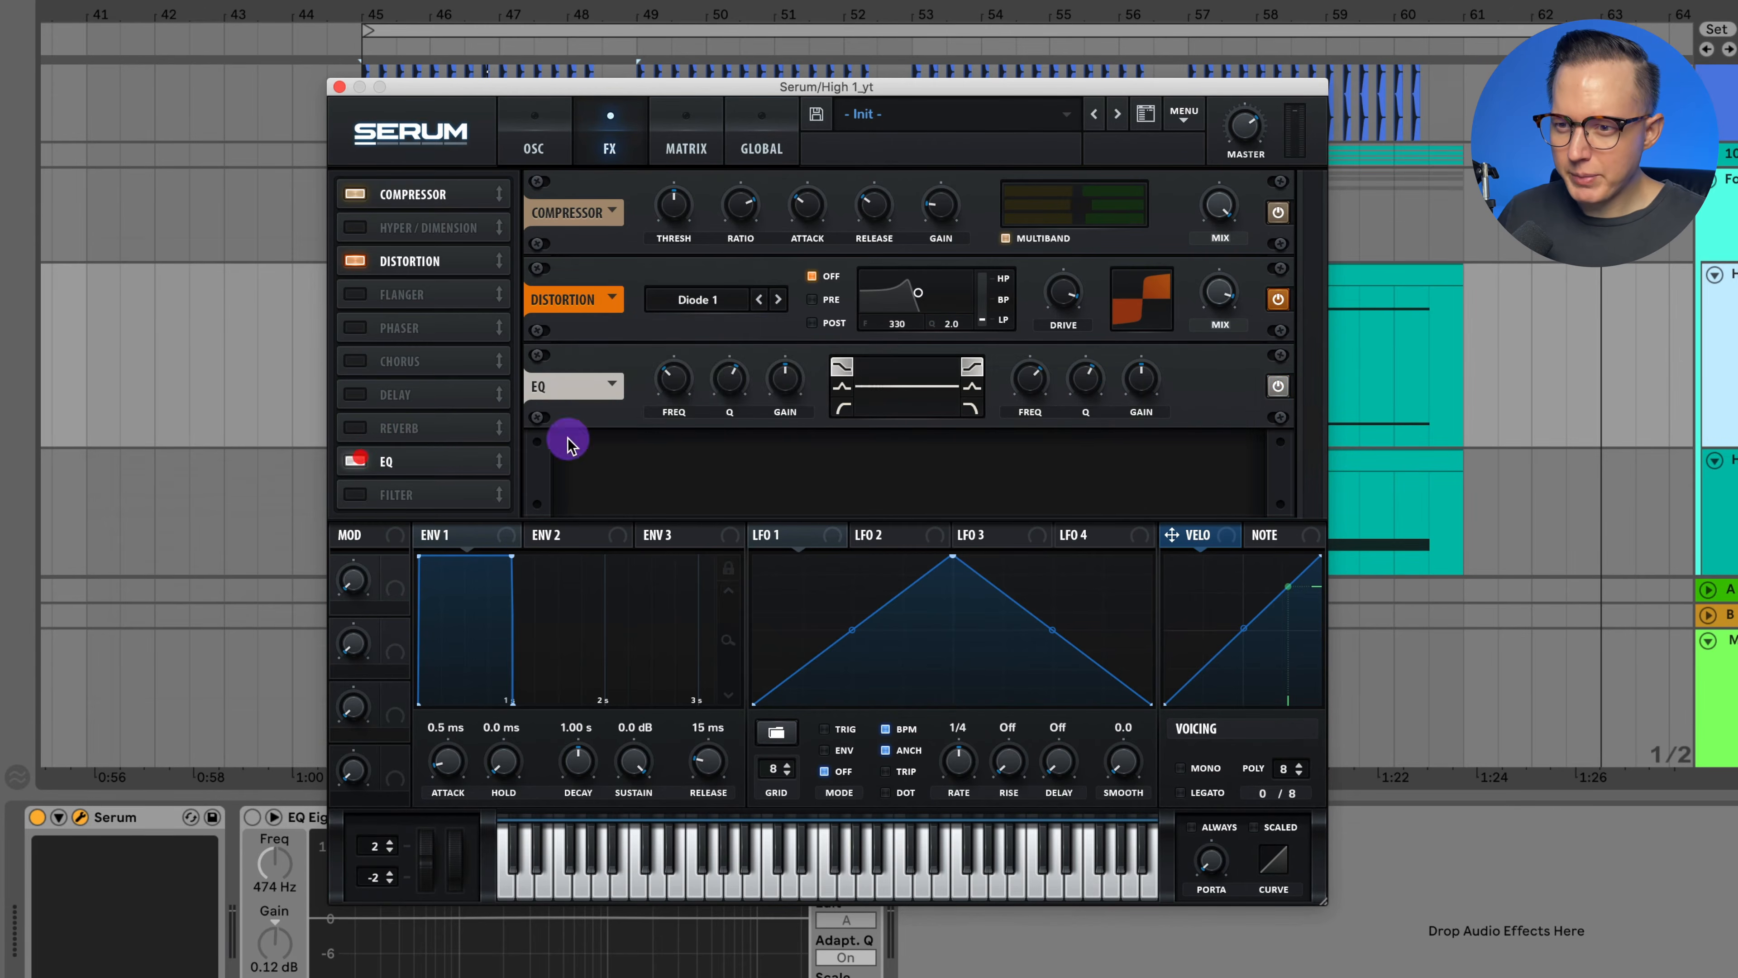
click(357, 463)
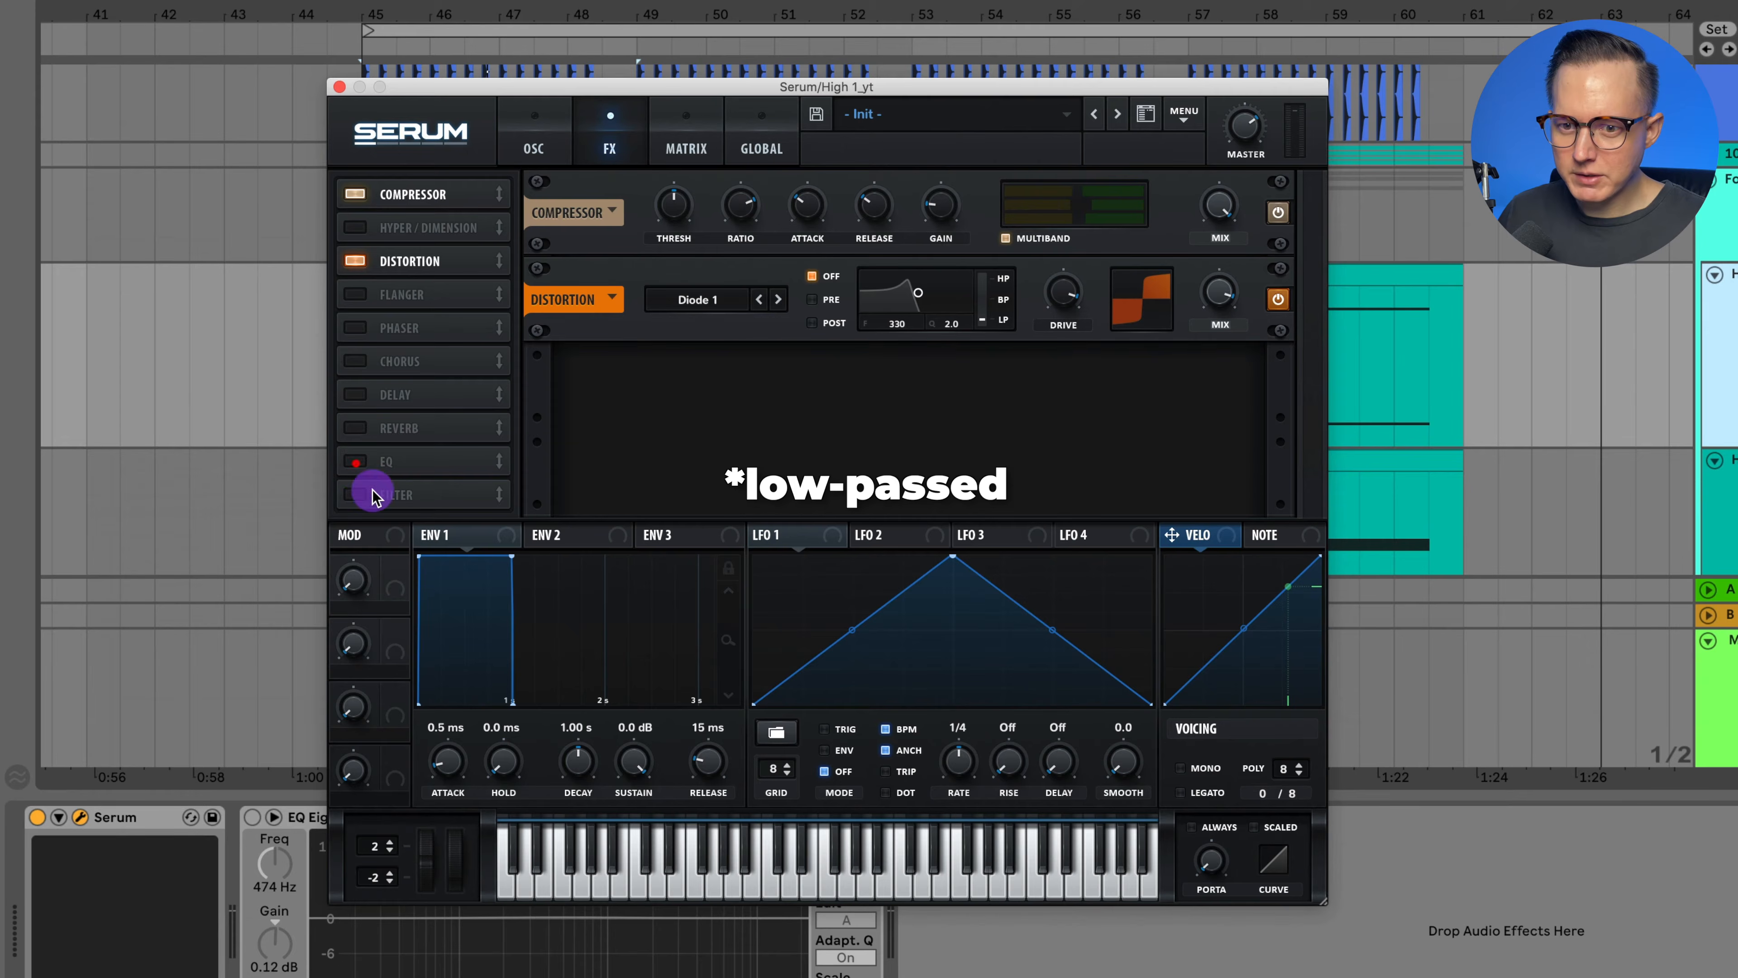
click(356, 495)
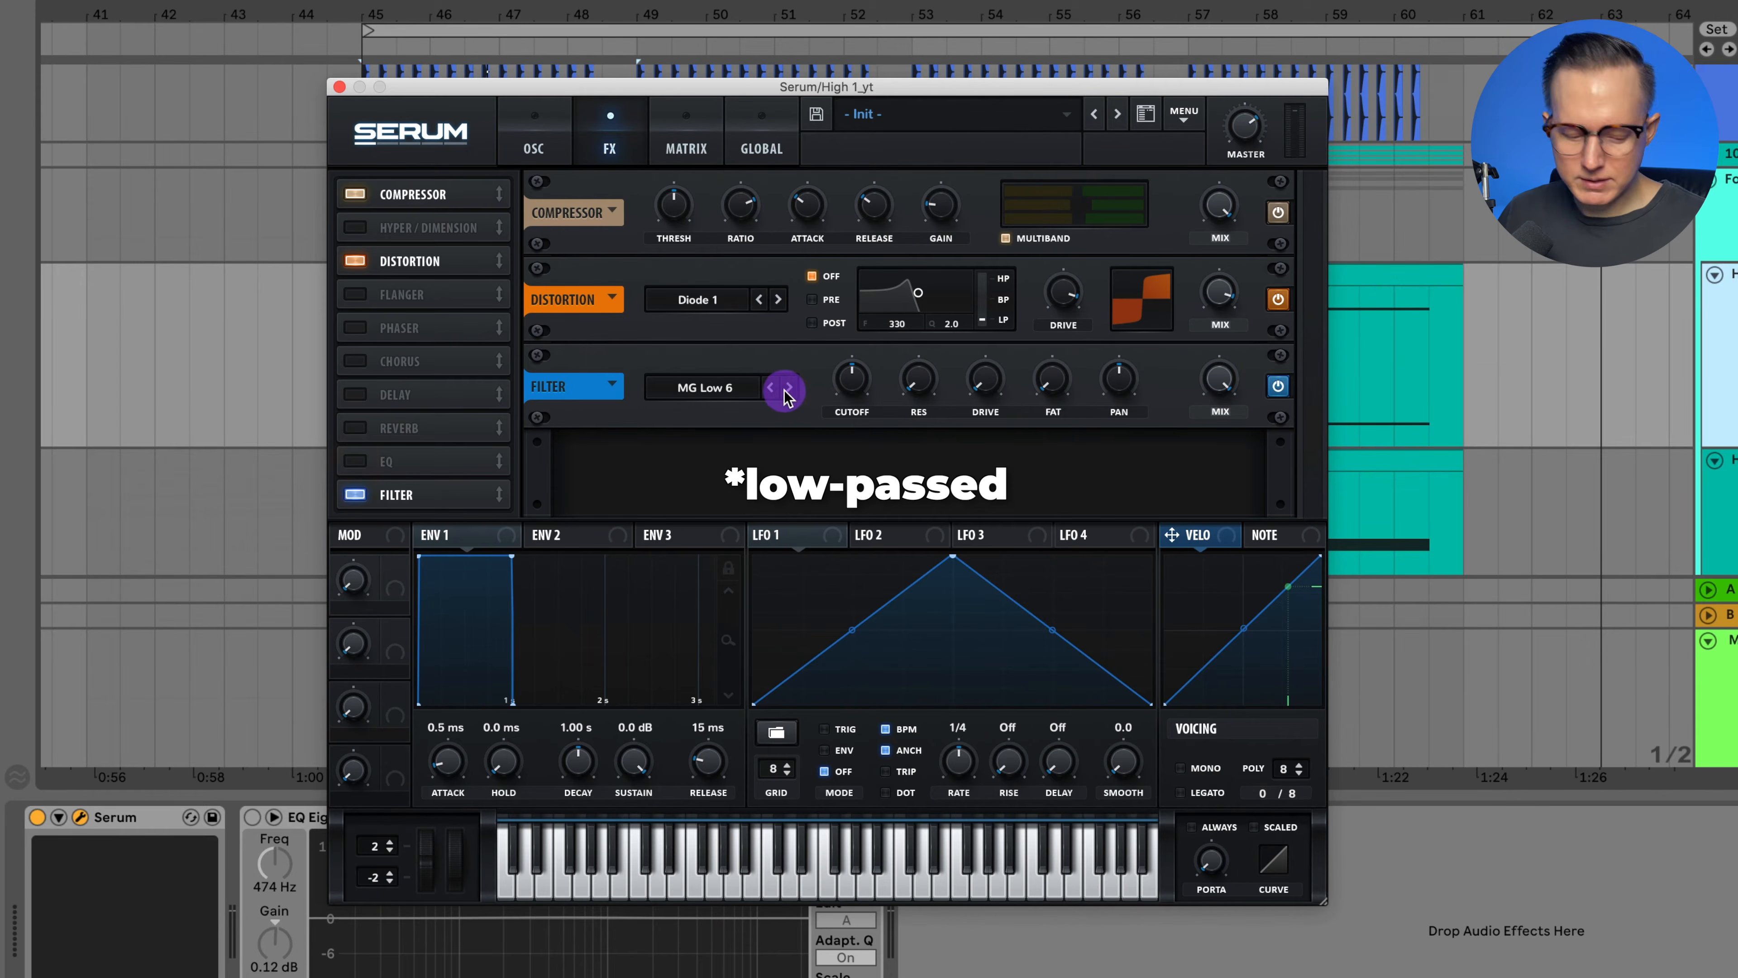
click(852, 385)
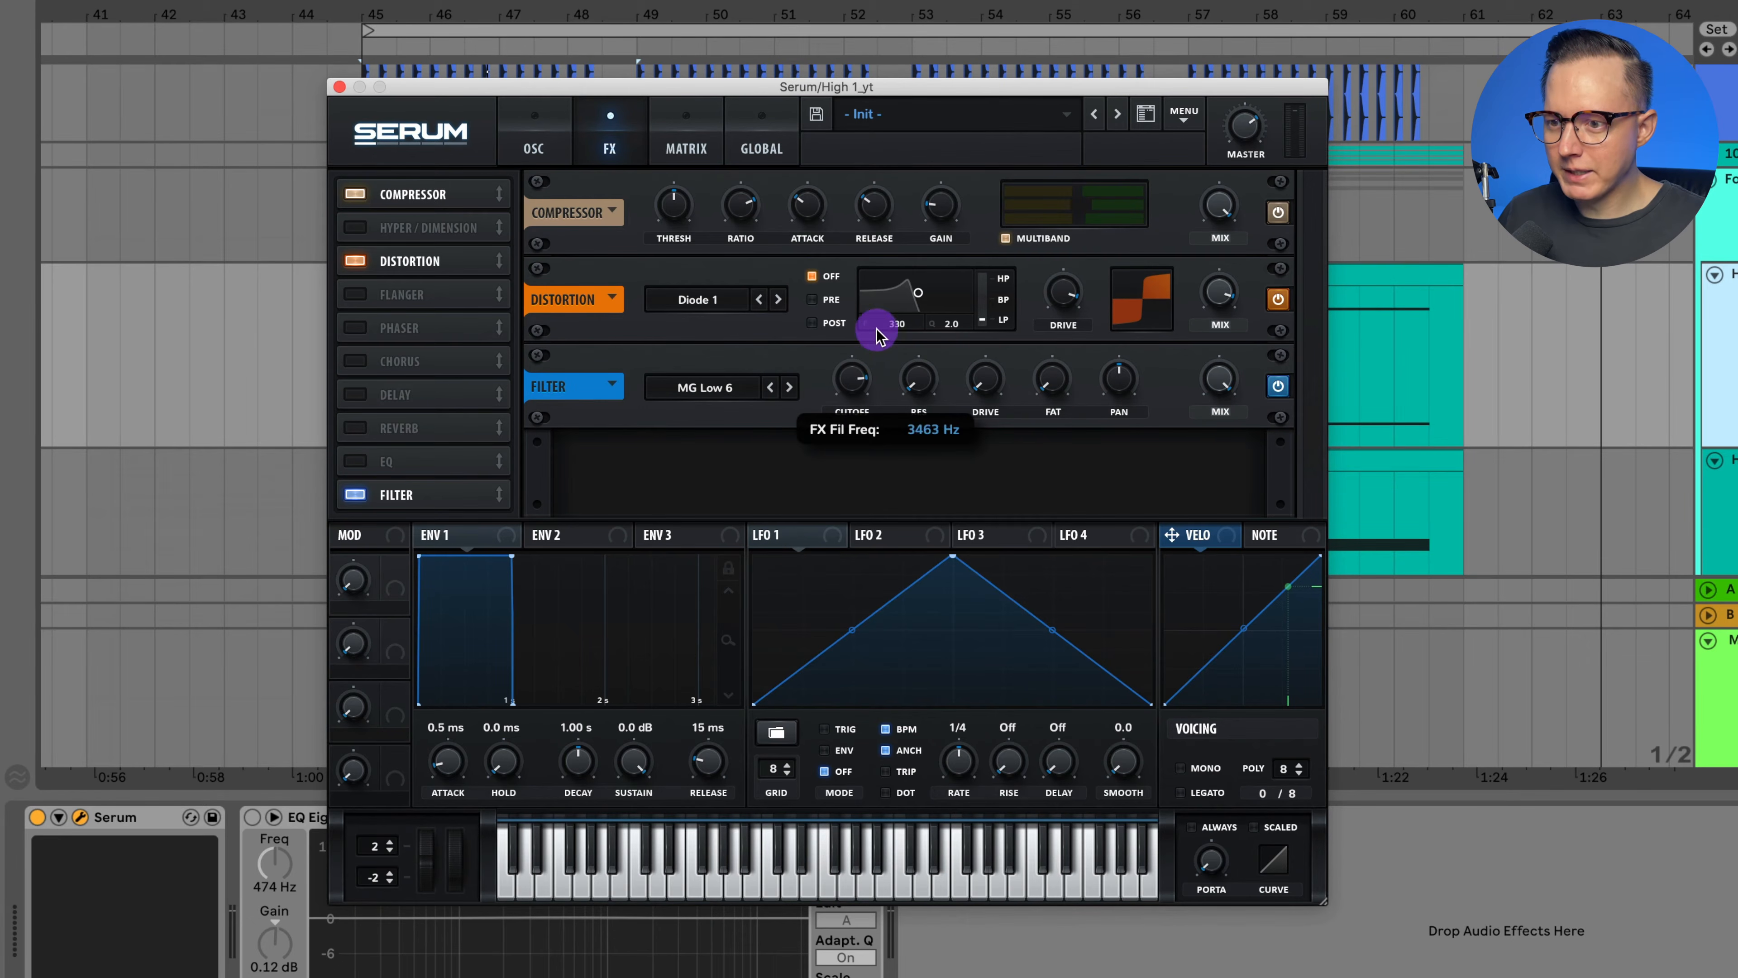
click(914, 391)
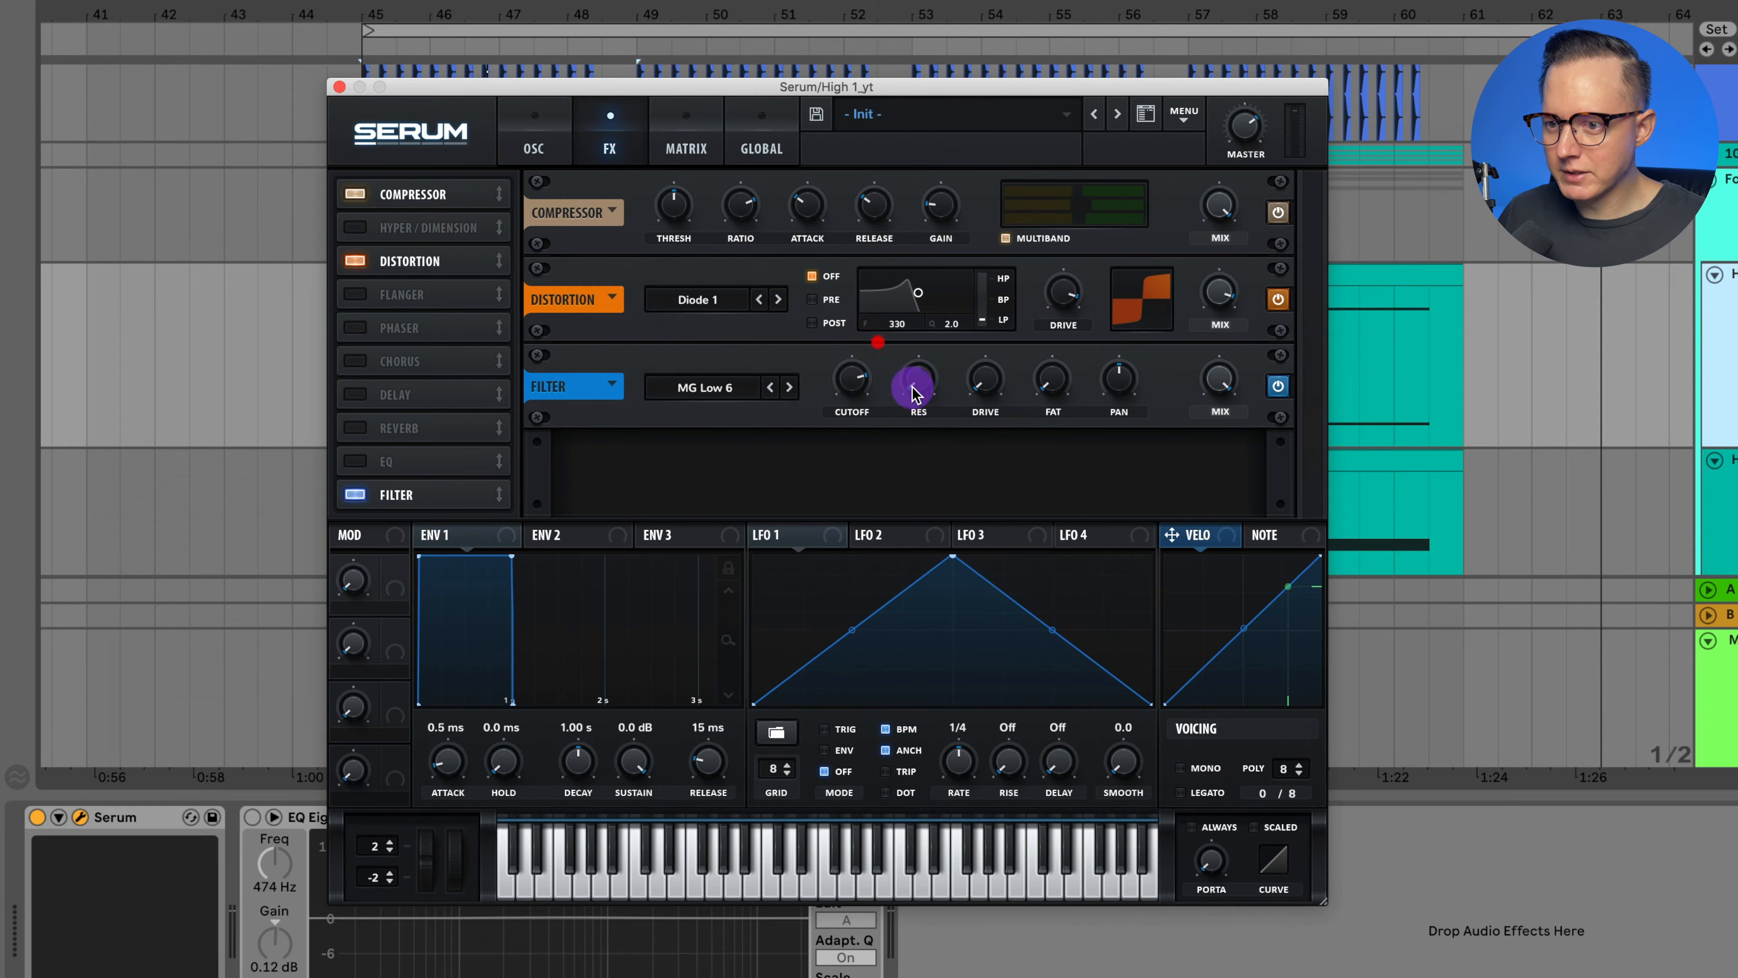
drag(917, 390, 1061, 349)
mouse_move(1058, 366)
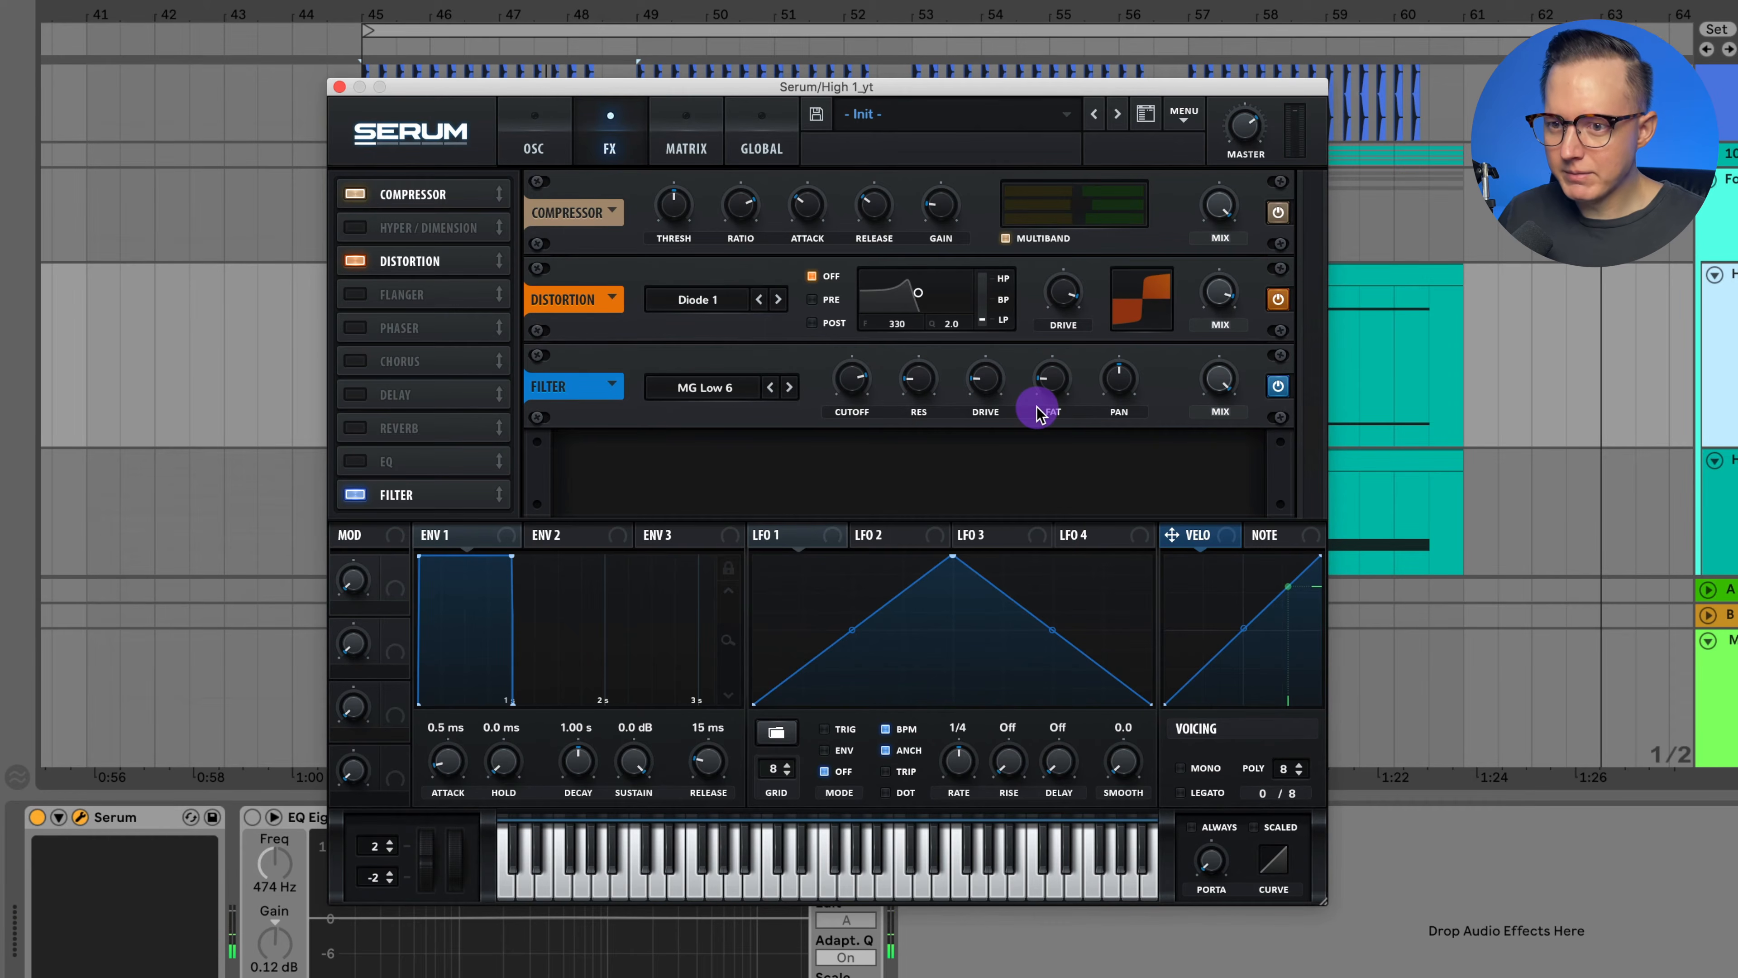
key(space)
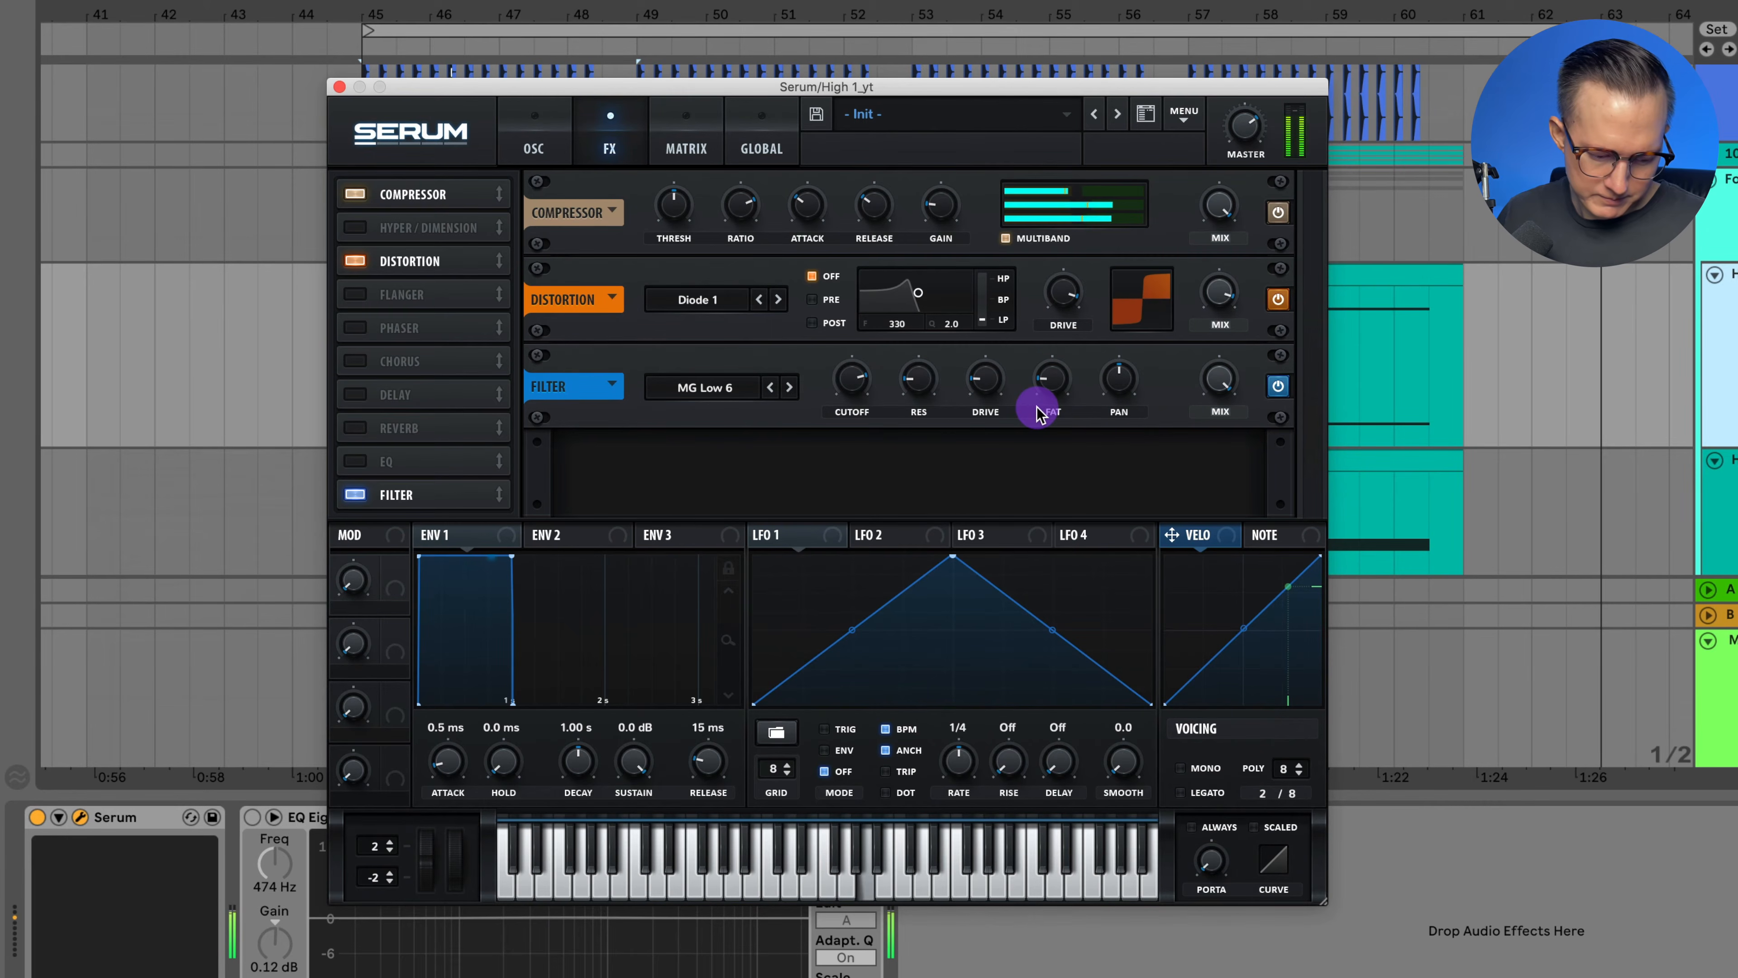
key(space)
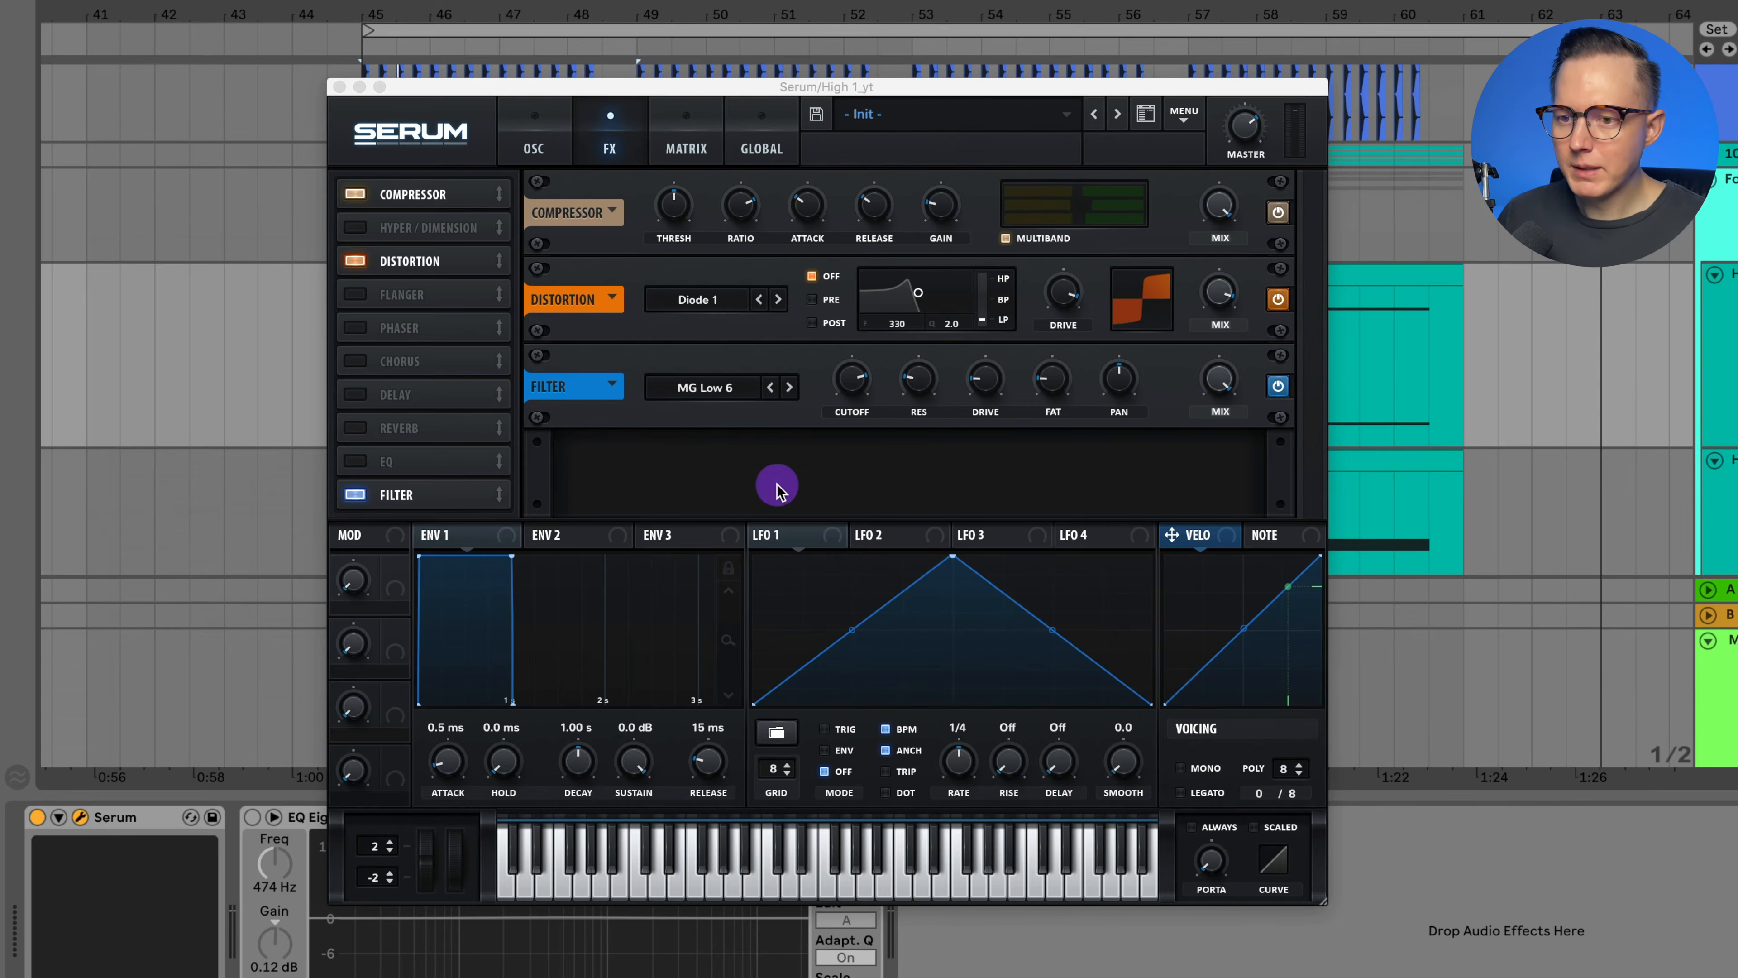
Move the effects filter directly after the distortion and add an EQ with a low cut at about 140 Hz.
drag(445, 479, 434, 291)
click(353, 494)
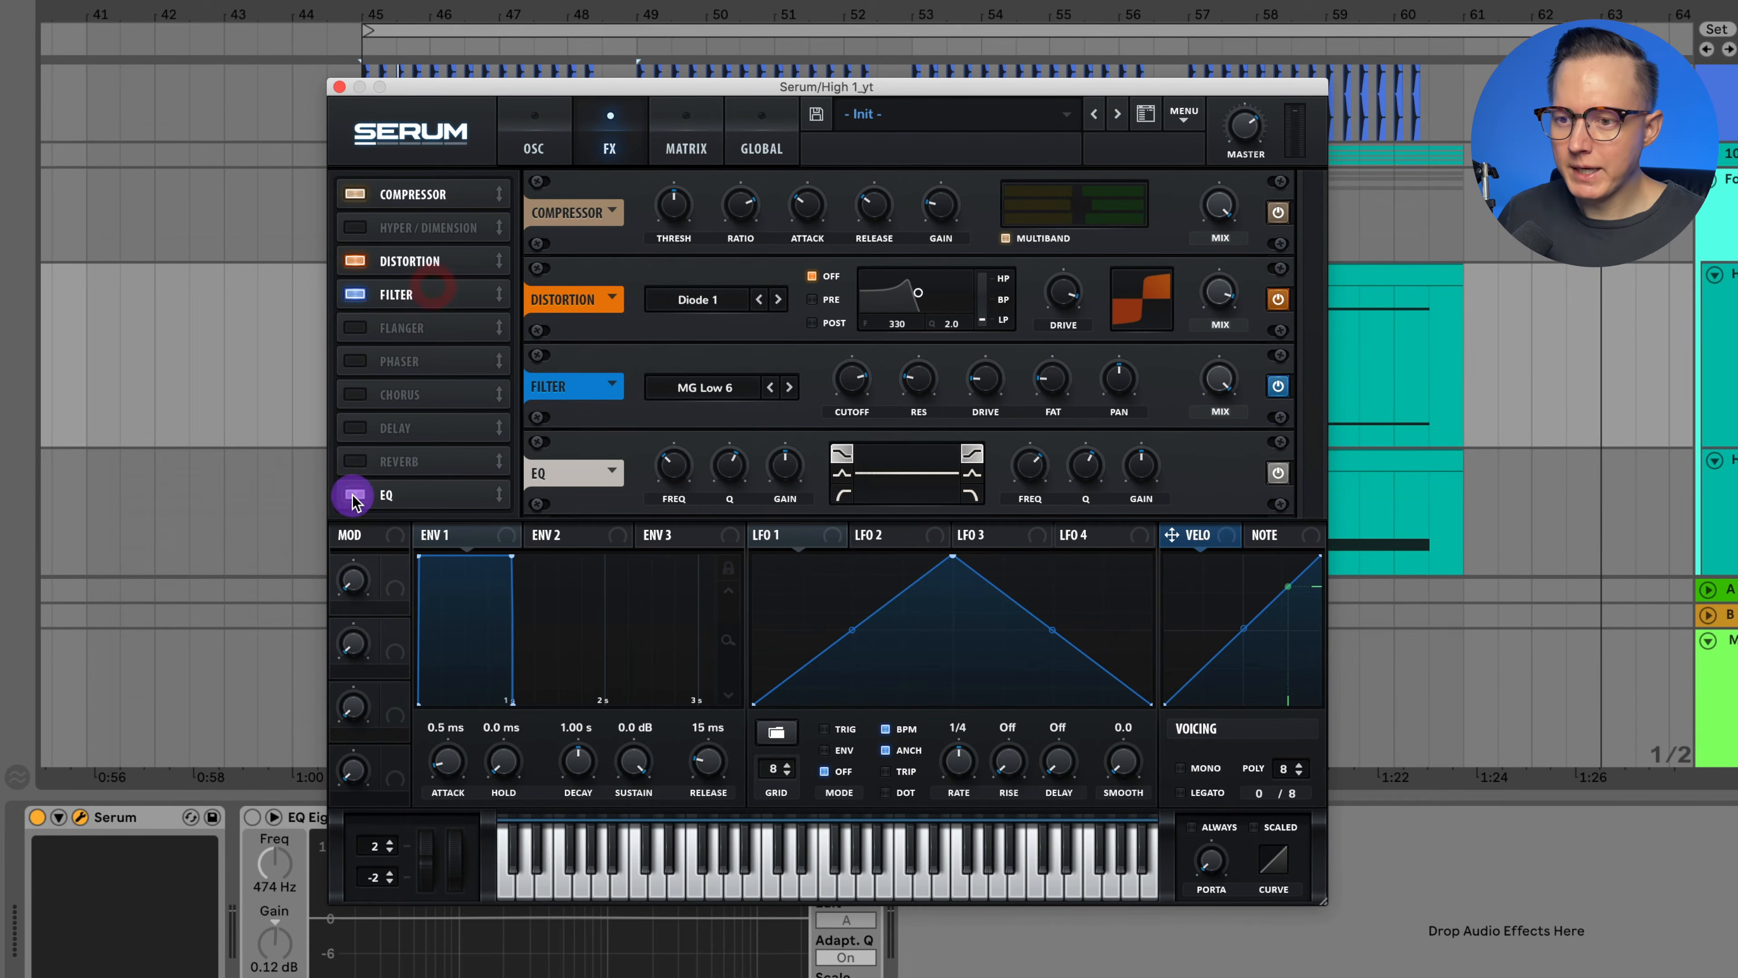
click(838, 490)
drag(728, 460, 681, 490)
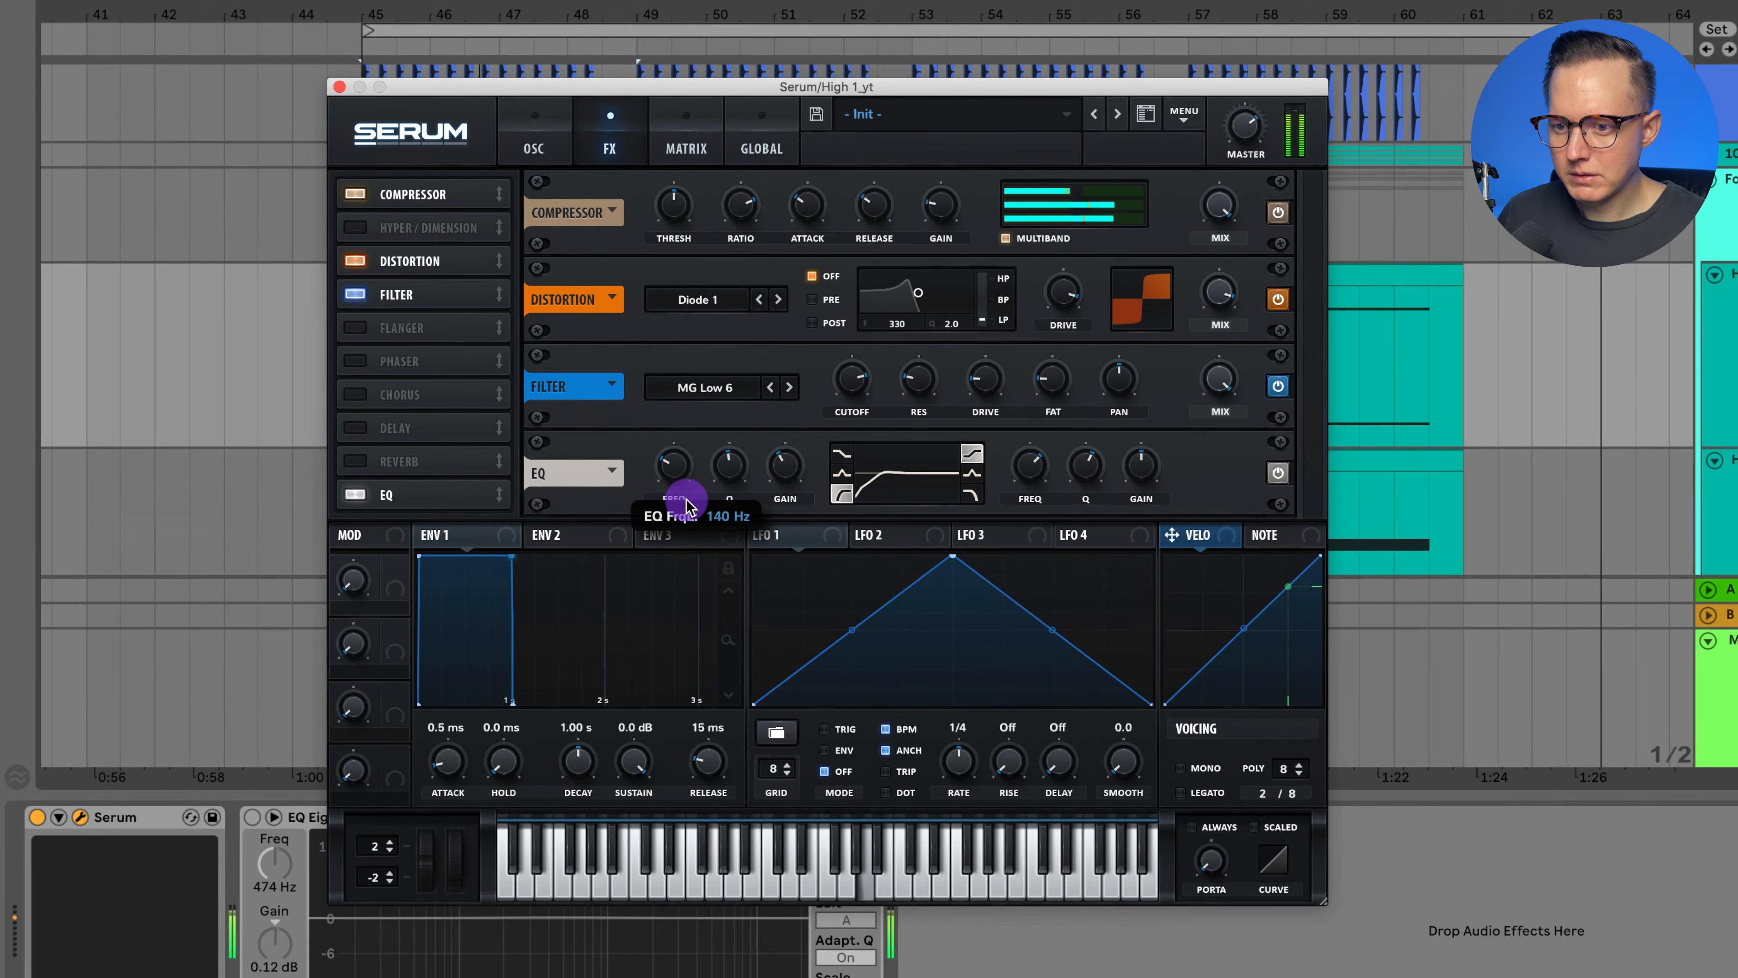
Close Serum, play the arrangement from bar 49, and look at the device chains of the Middle_yt and High 1_yt tracks.
click(1036, 408)
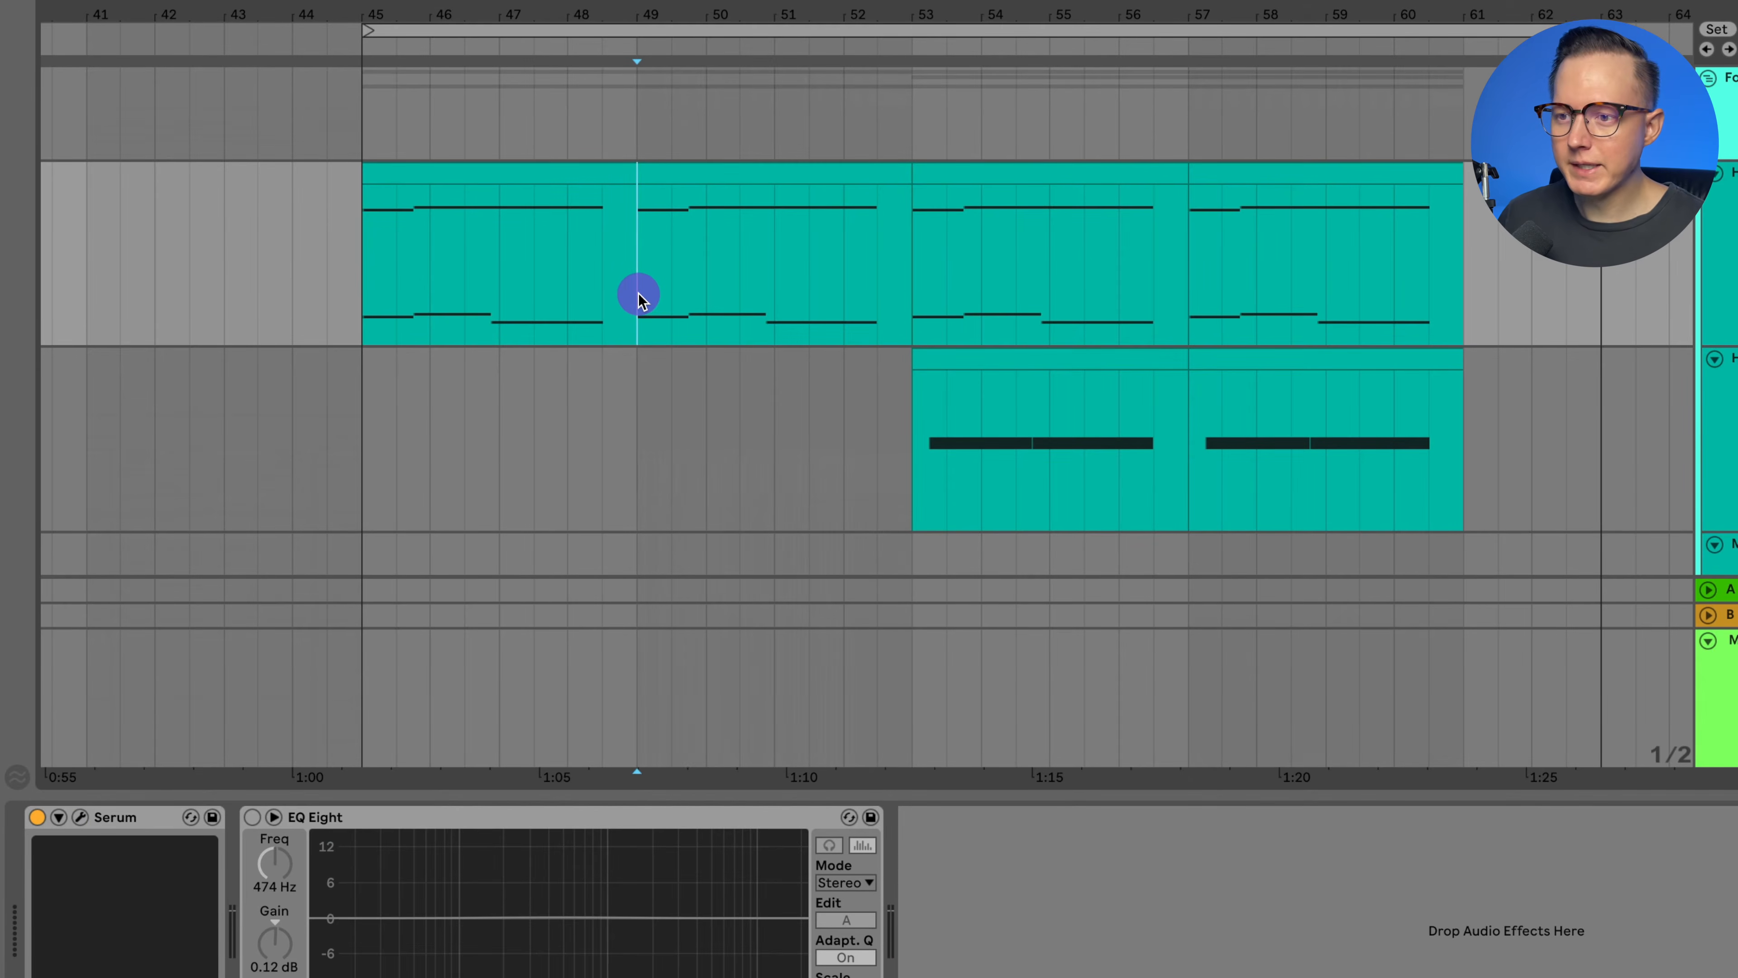
key(space)
click(1737, 395)
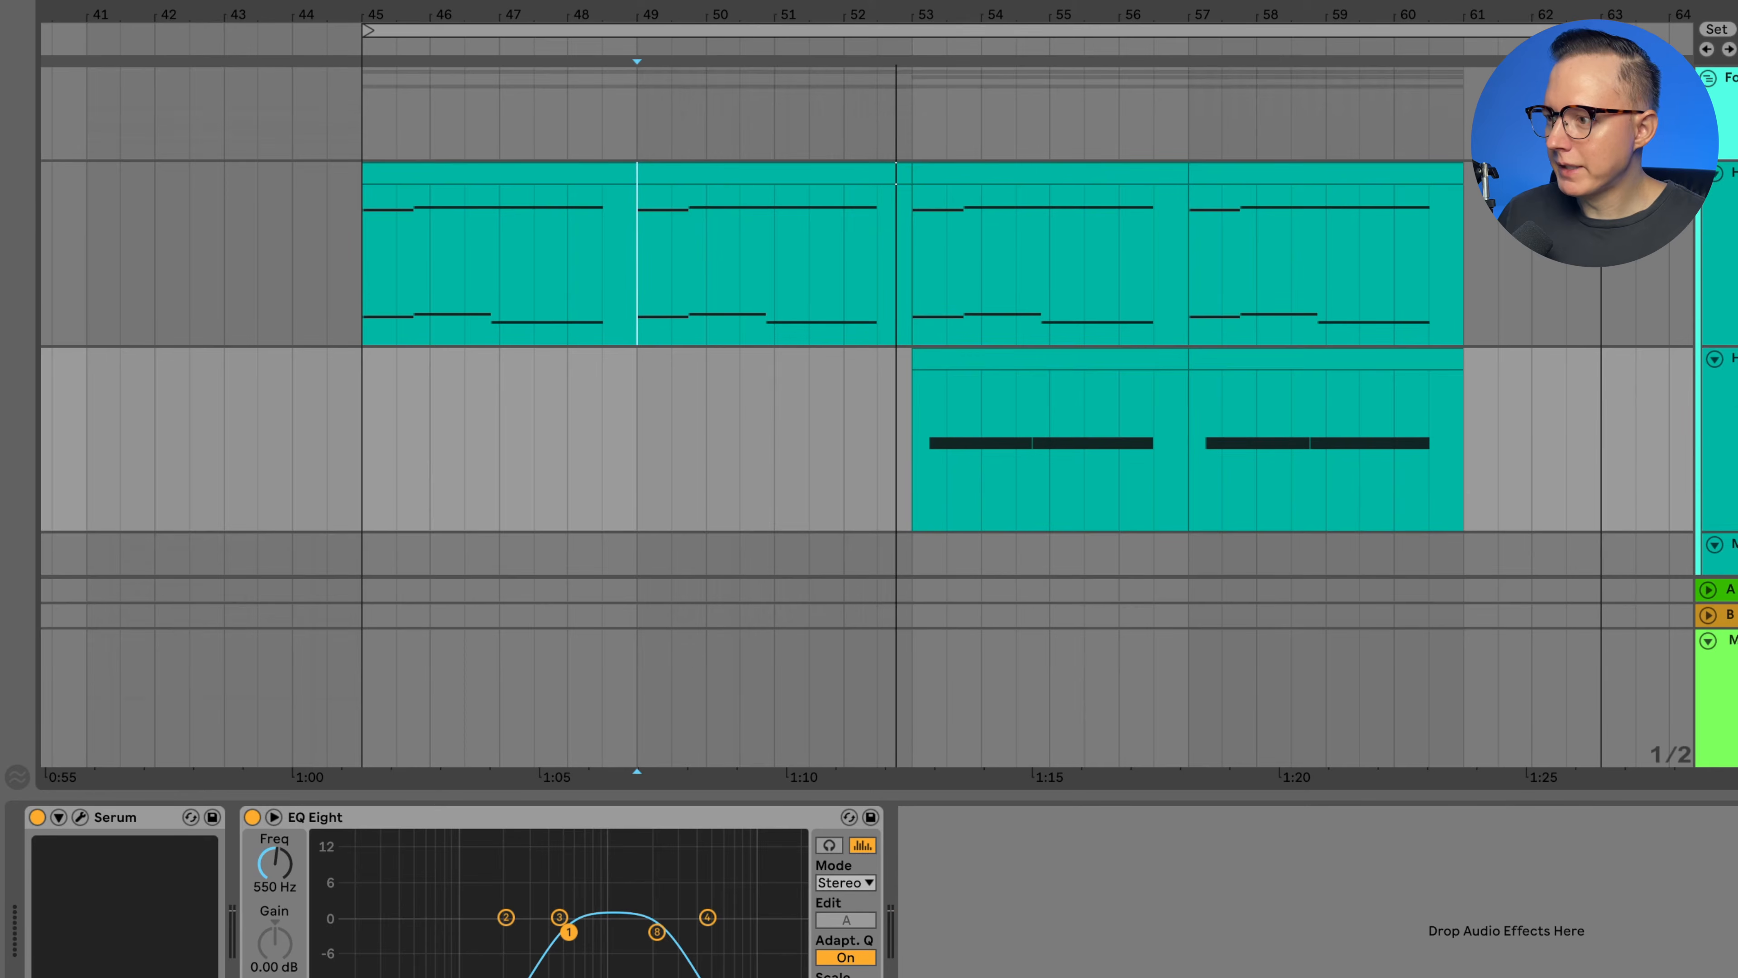
click(1737, 218)
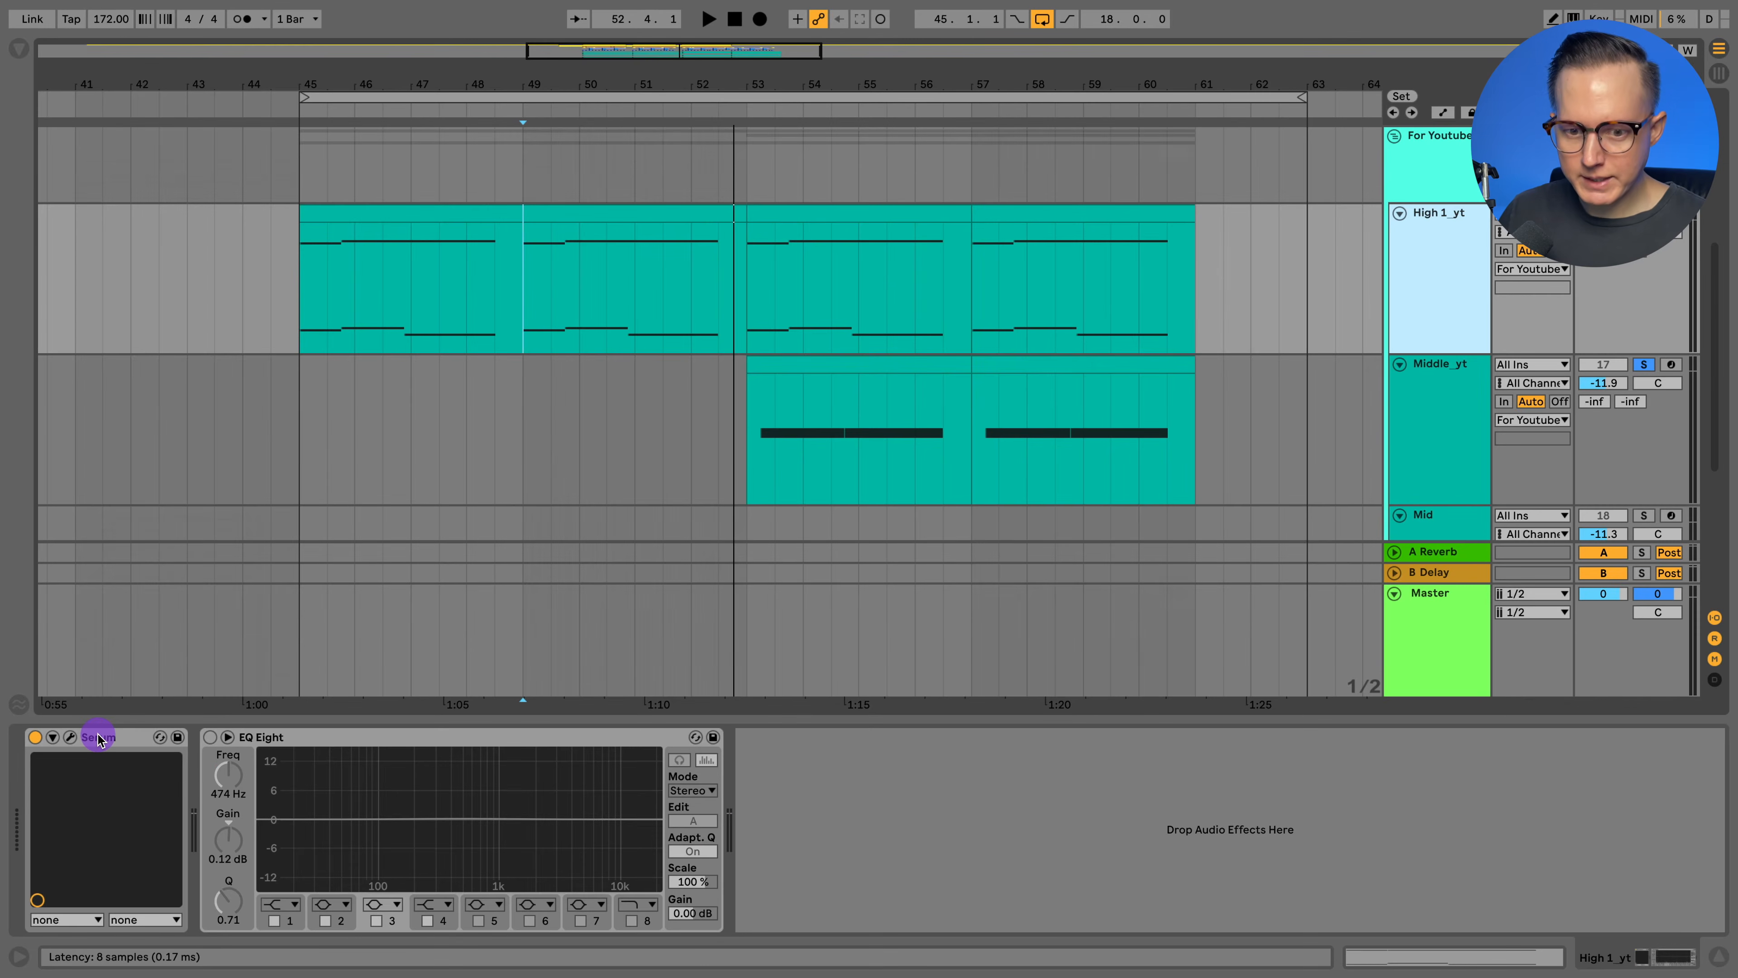
Open the first Middle_yt MIDI clip, starting at bar 53, to view its notes and play it.
drag(98, 737, 1399, 438)
double_click(881, 363)
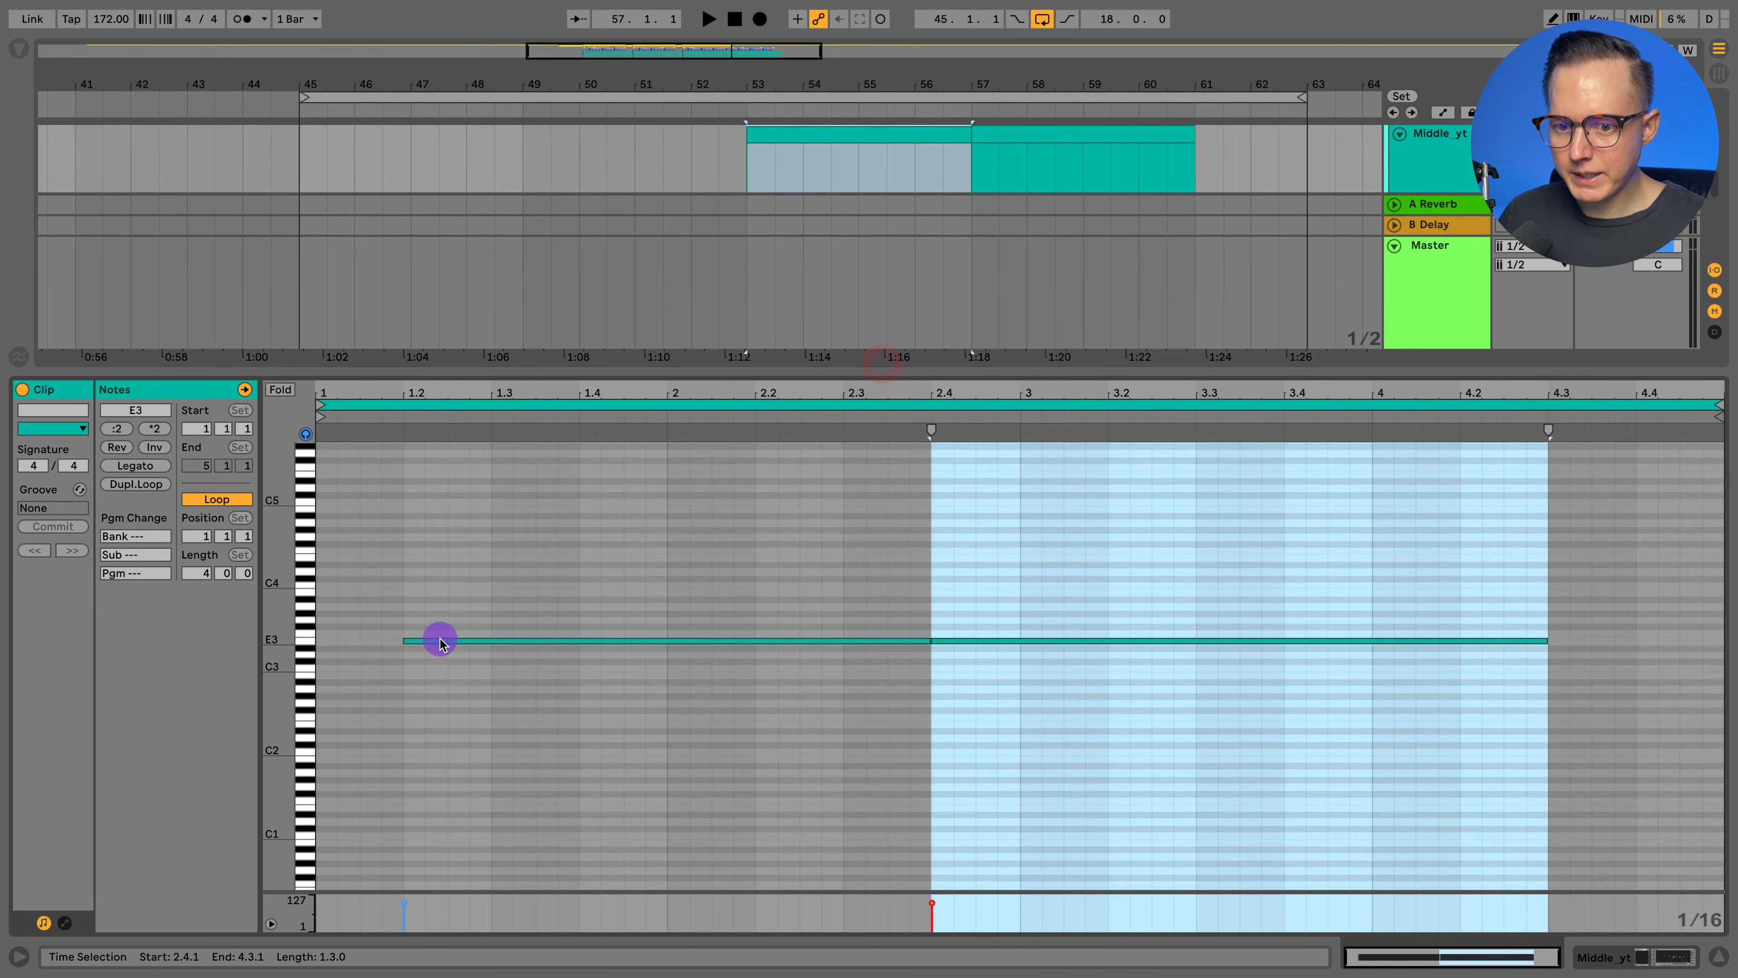
key(space)
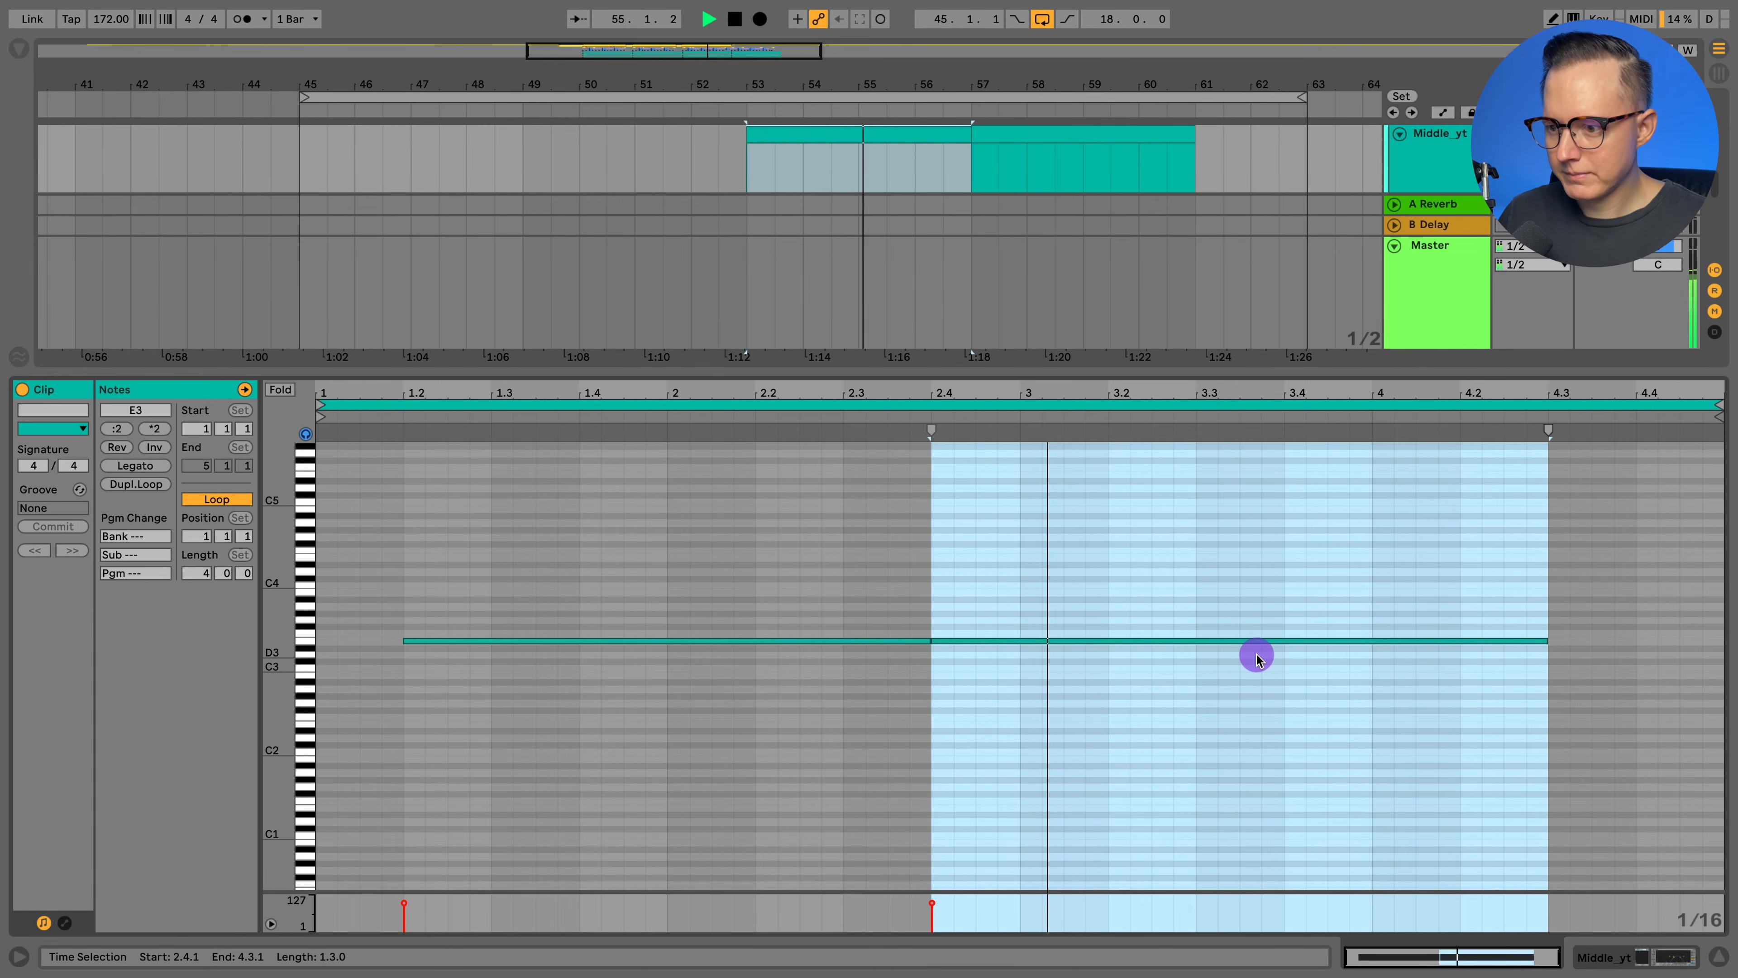
key(space)
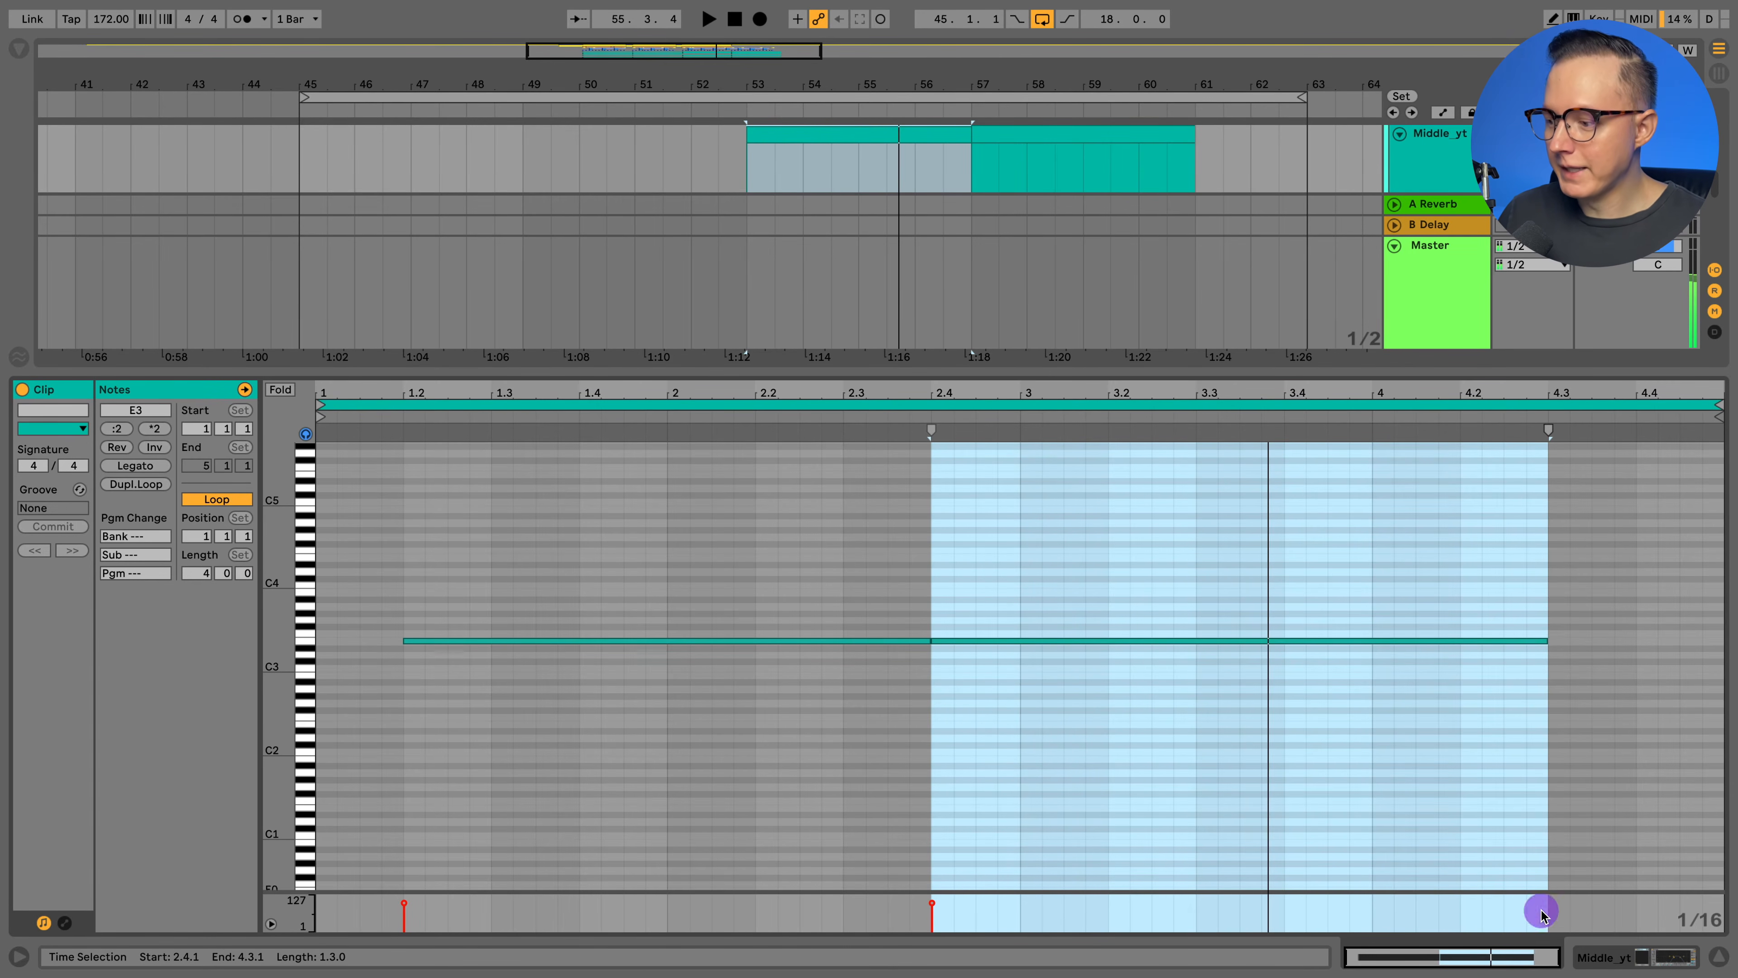
Show the automation lanes and audition the Middle_yt clip with its pitch bend automation.
click(1605, 959)
key(a)
scroll(942, 273, up, 3)
drag(867, 85, 867, 140)
scroll(865, 291, up, 2)
scroll(789, 293, up, 1)
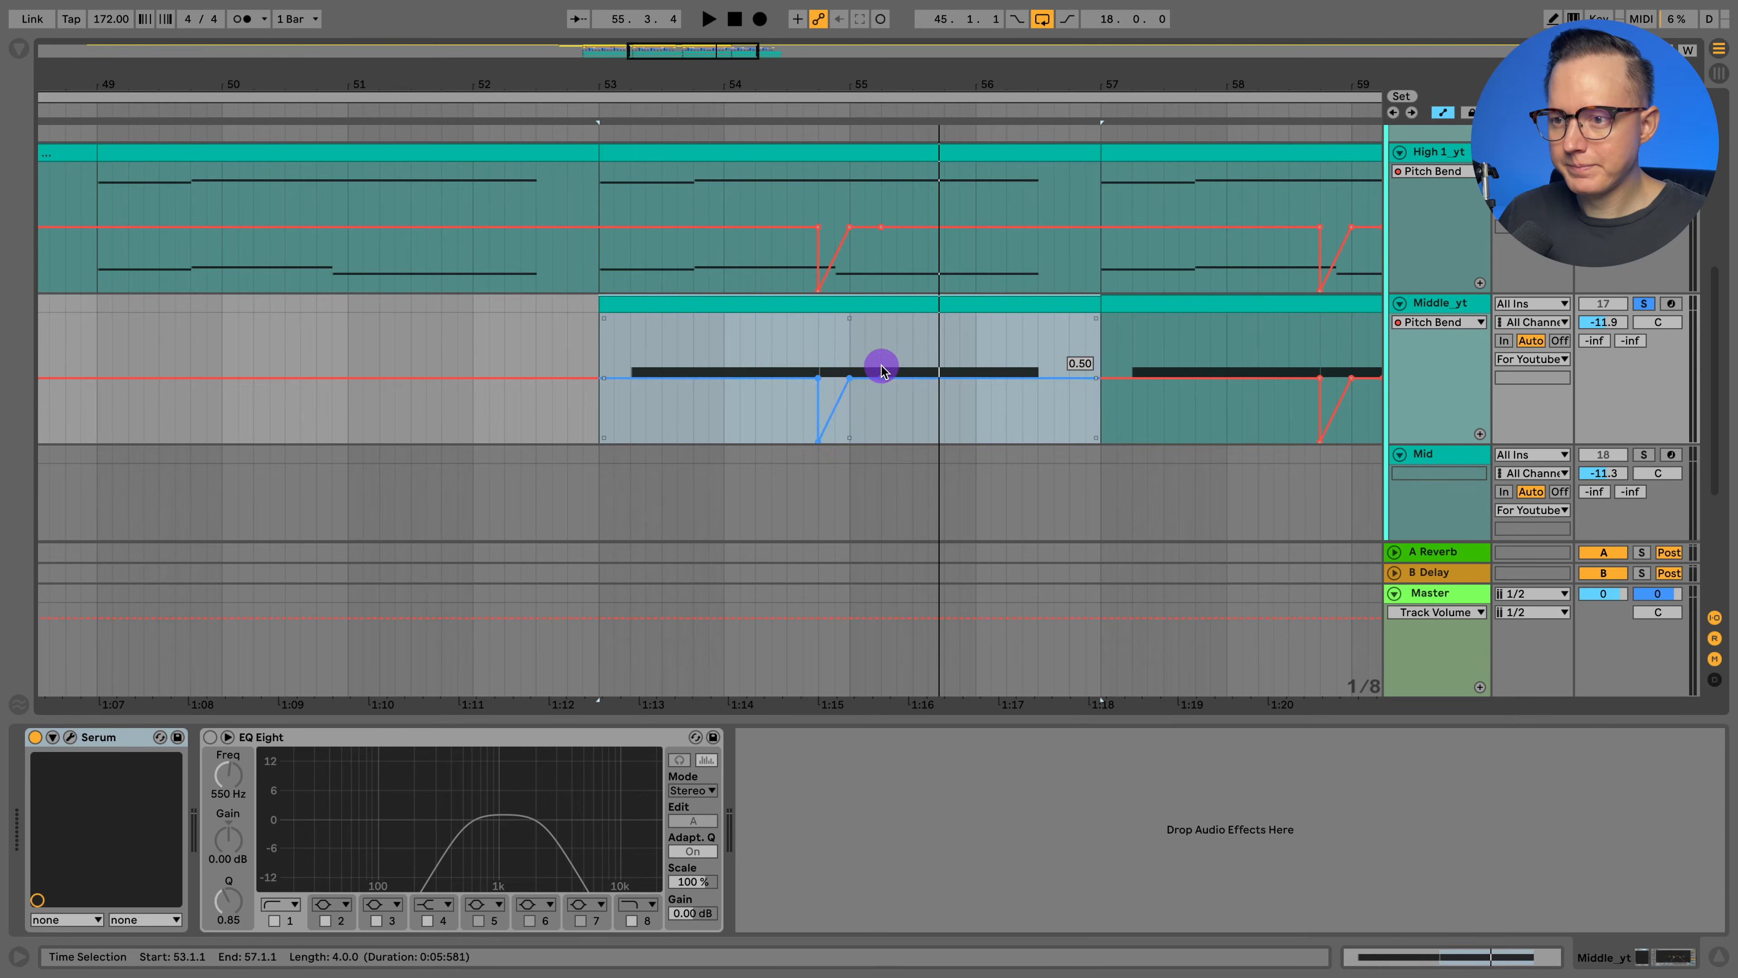
key(space)
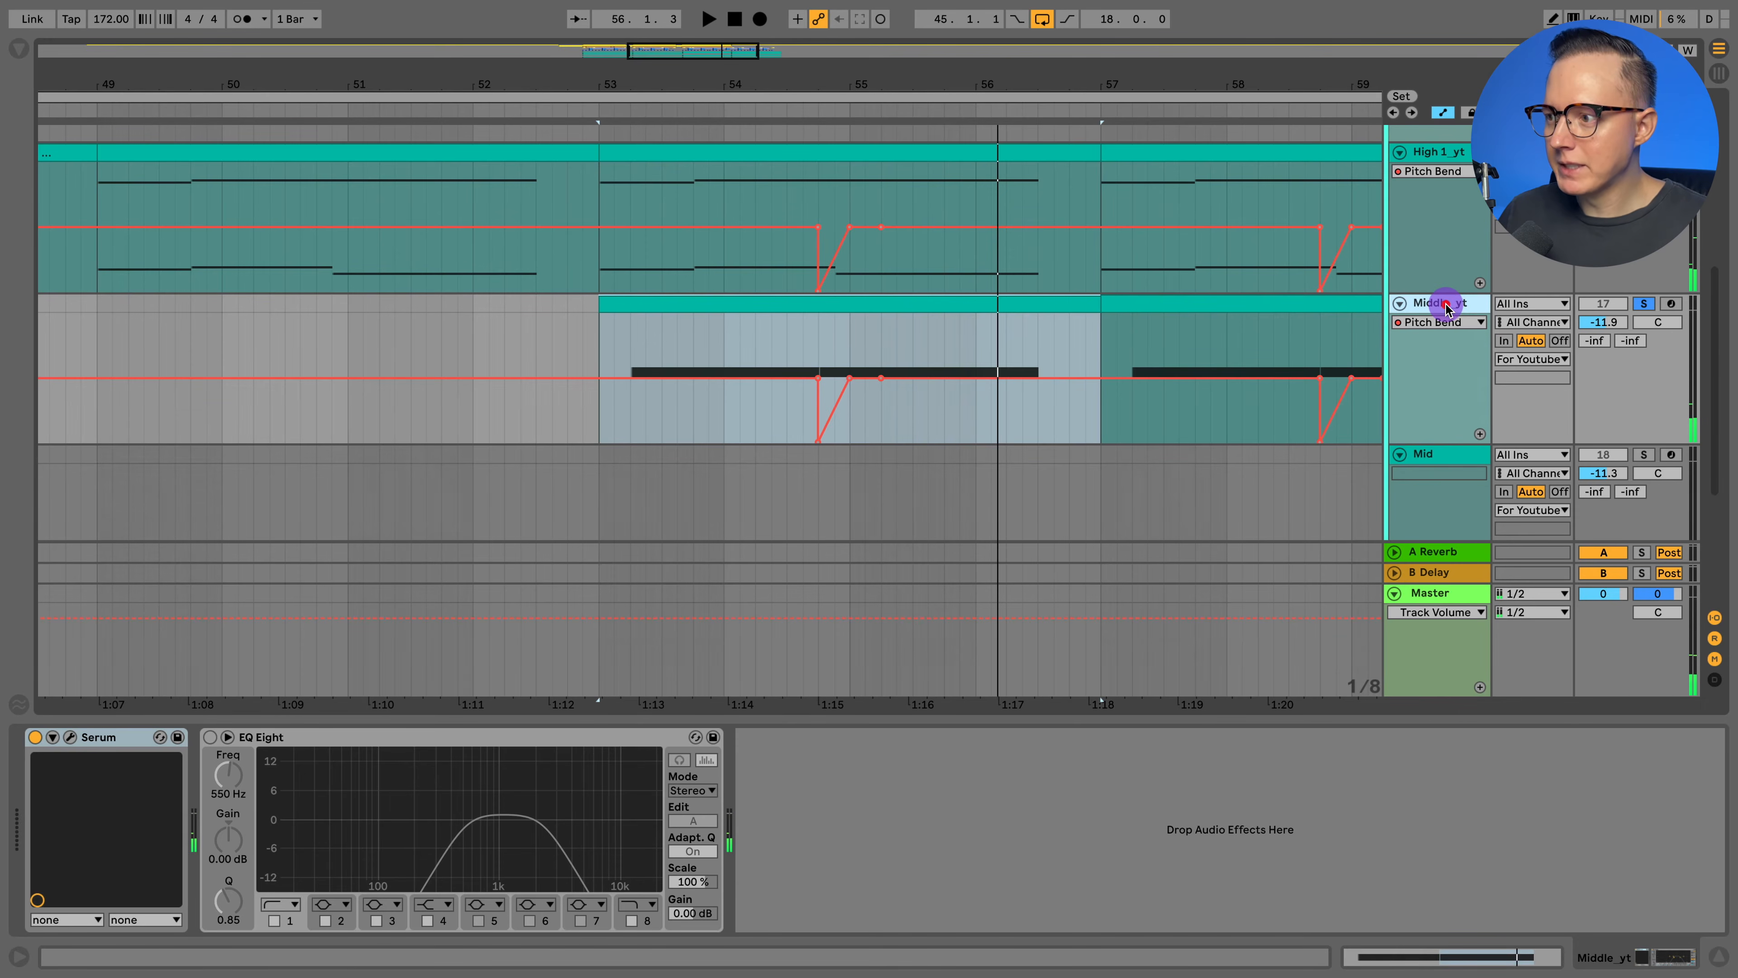
Turn on the EQ Eight on the Middle_yt track and audition the soloed layer.
click(567, 735)
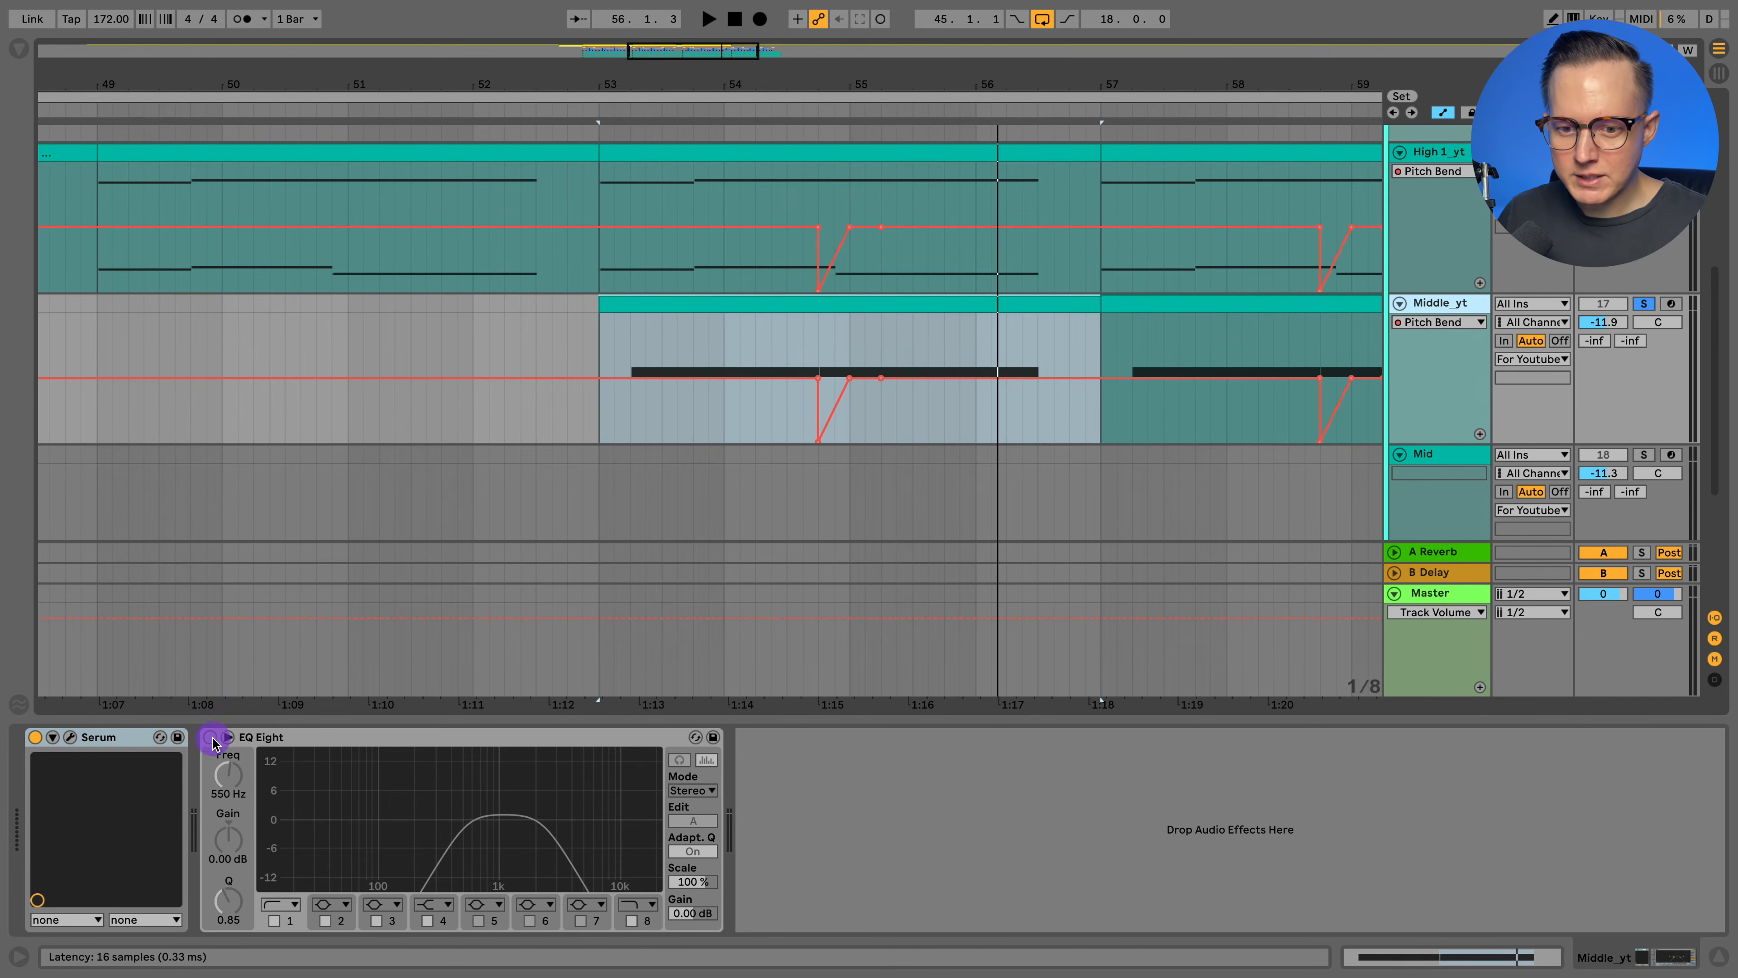
click(210, 736)
key(space)
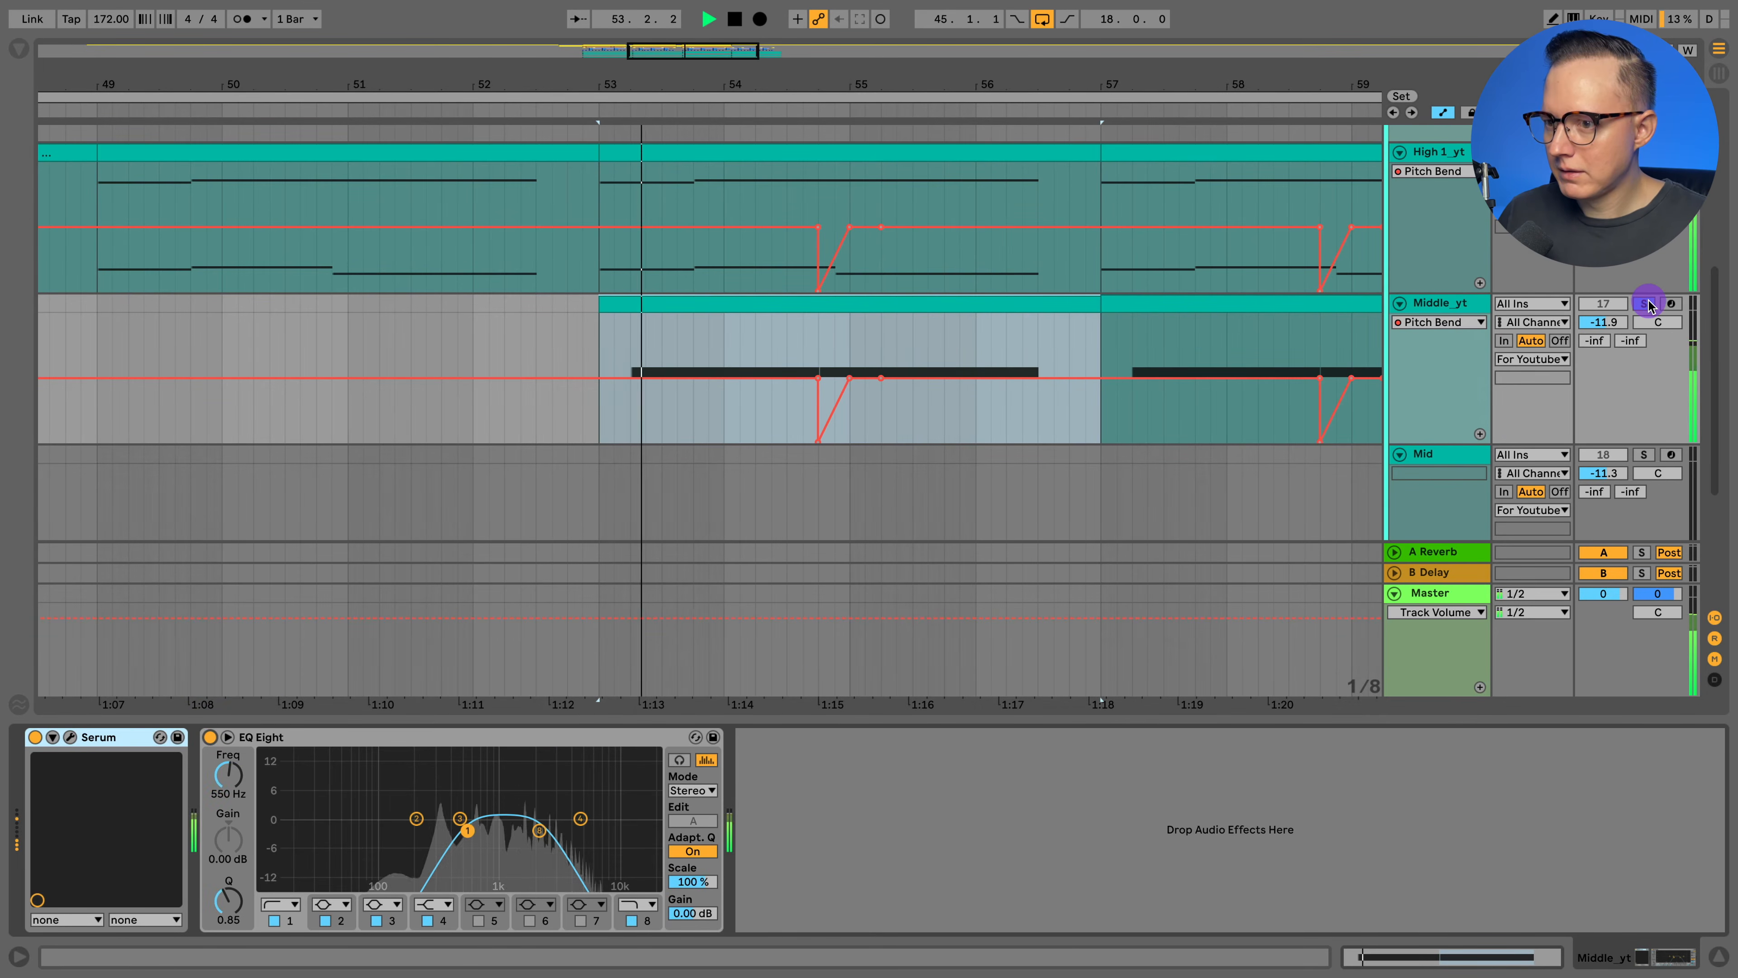
click(1647, 306)
click(499, 796)
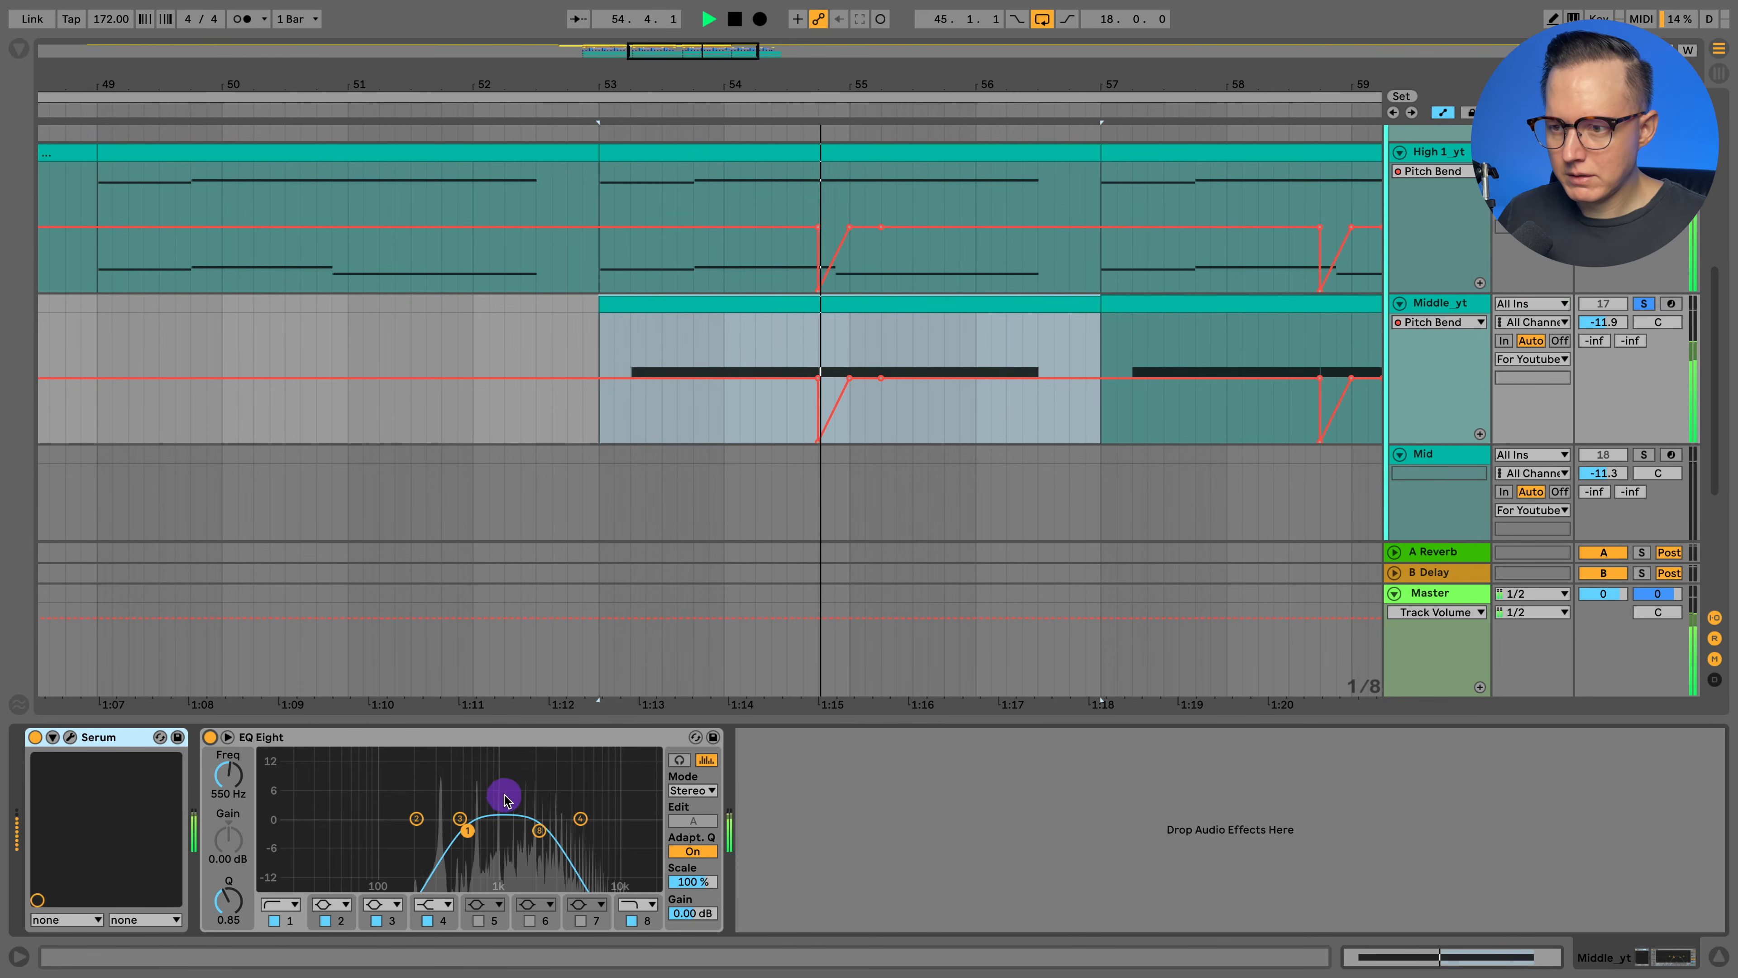
key(space)
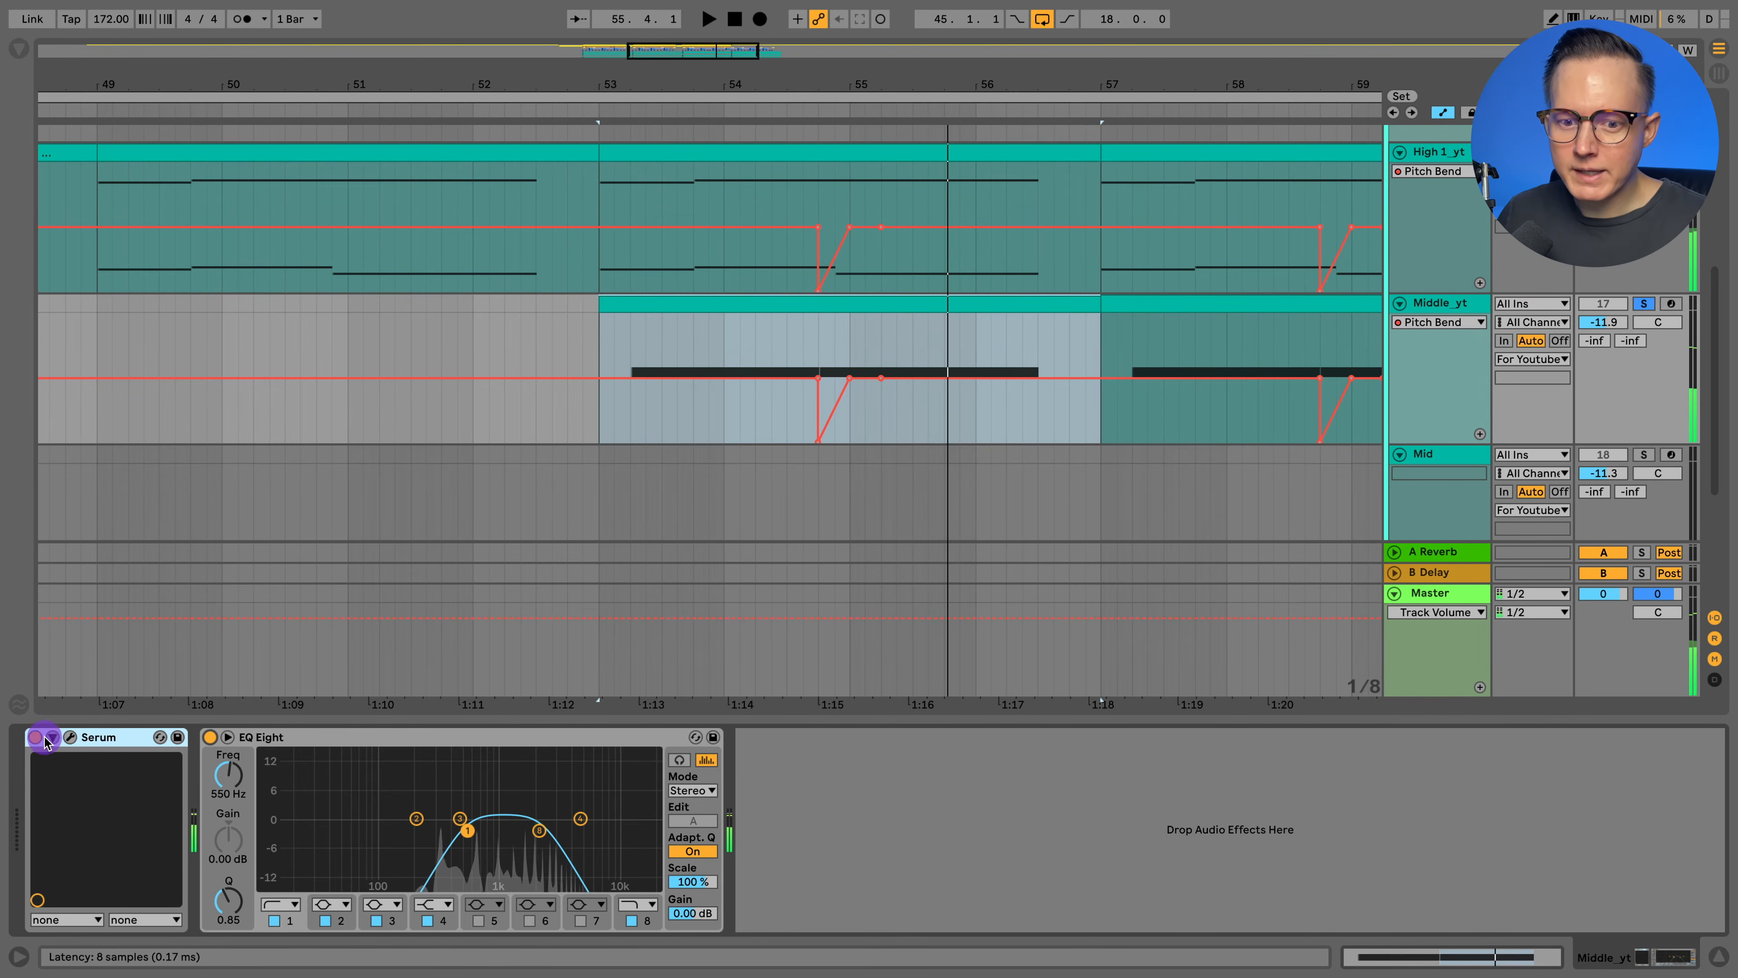
Look at the Chaos1 to A Pan routing in the Middle_yt Serum's modulation matrix, and close the plug-in.
click(69, 737)
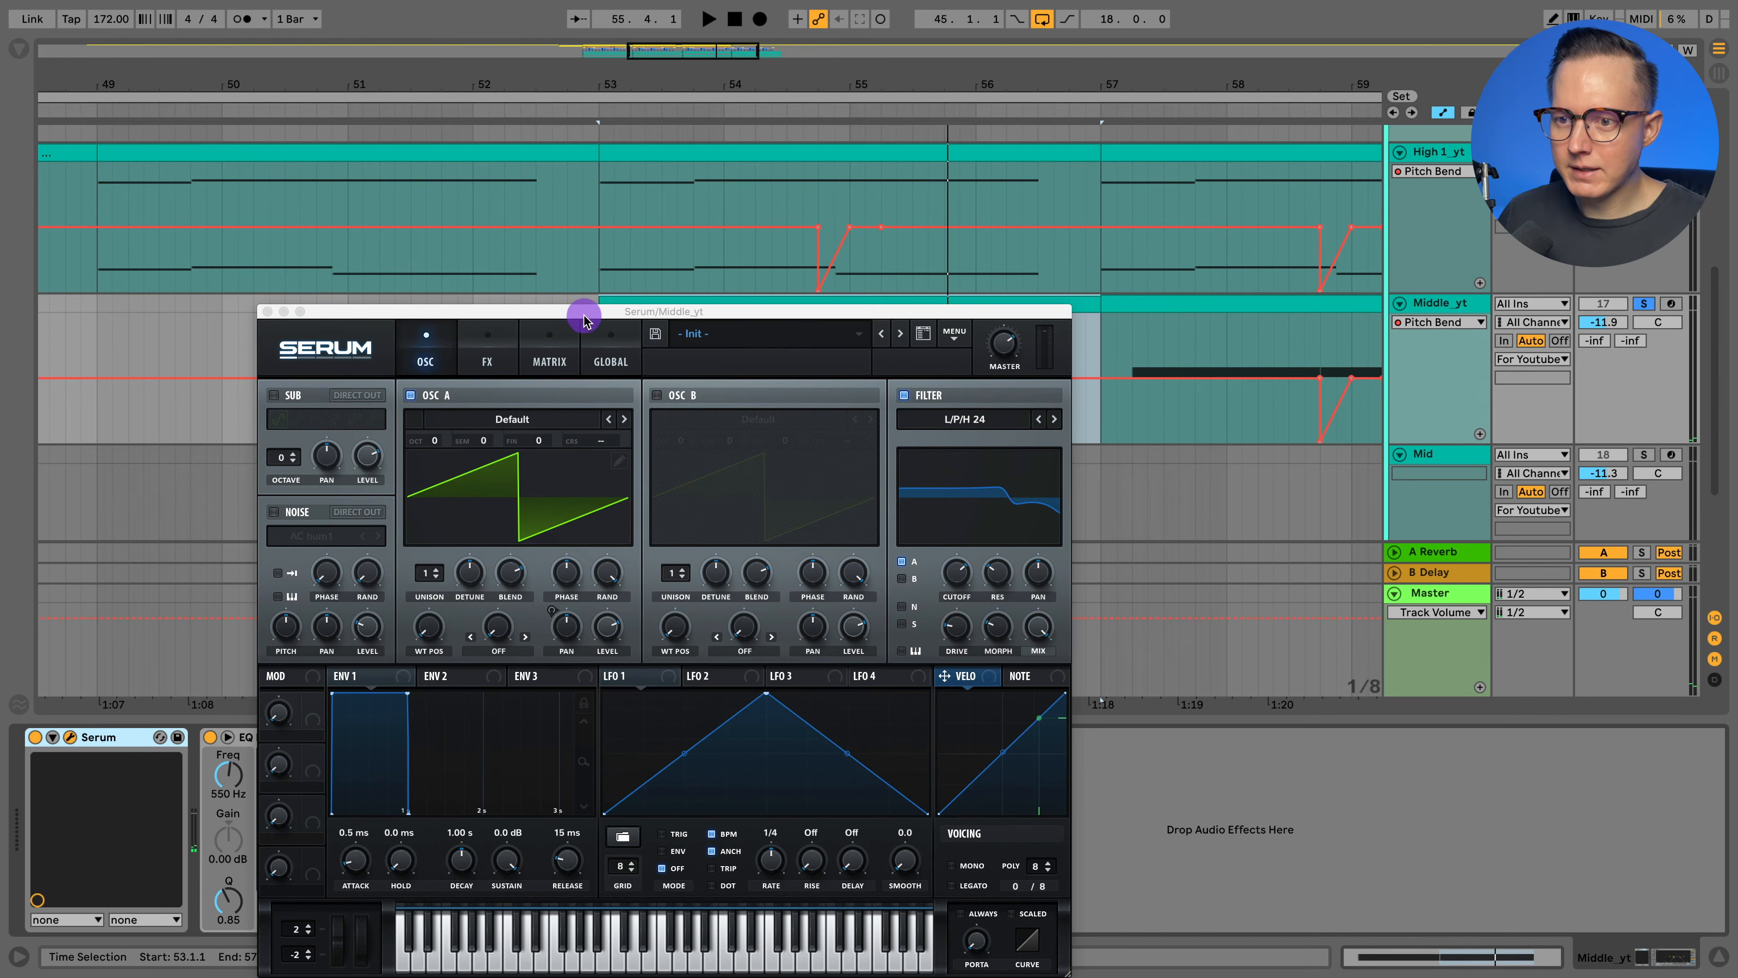
drag(585, 313, 637, 135)
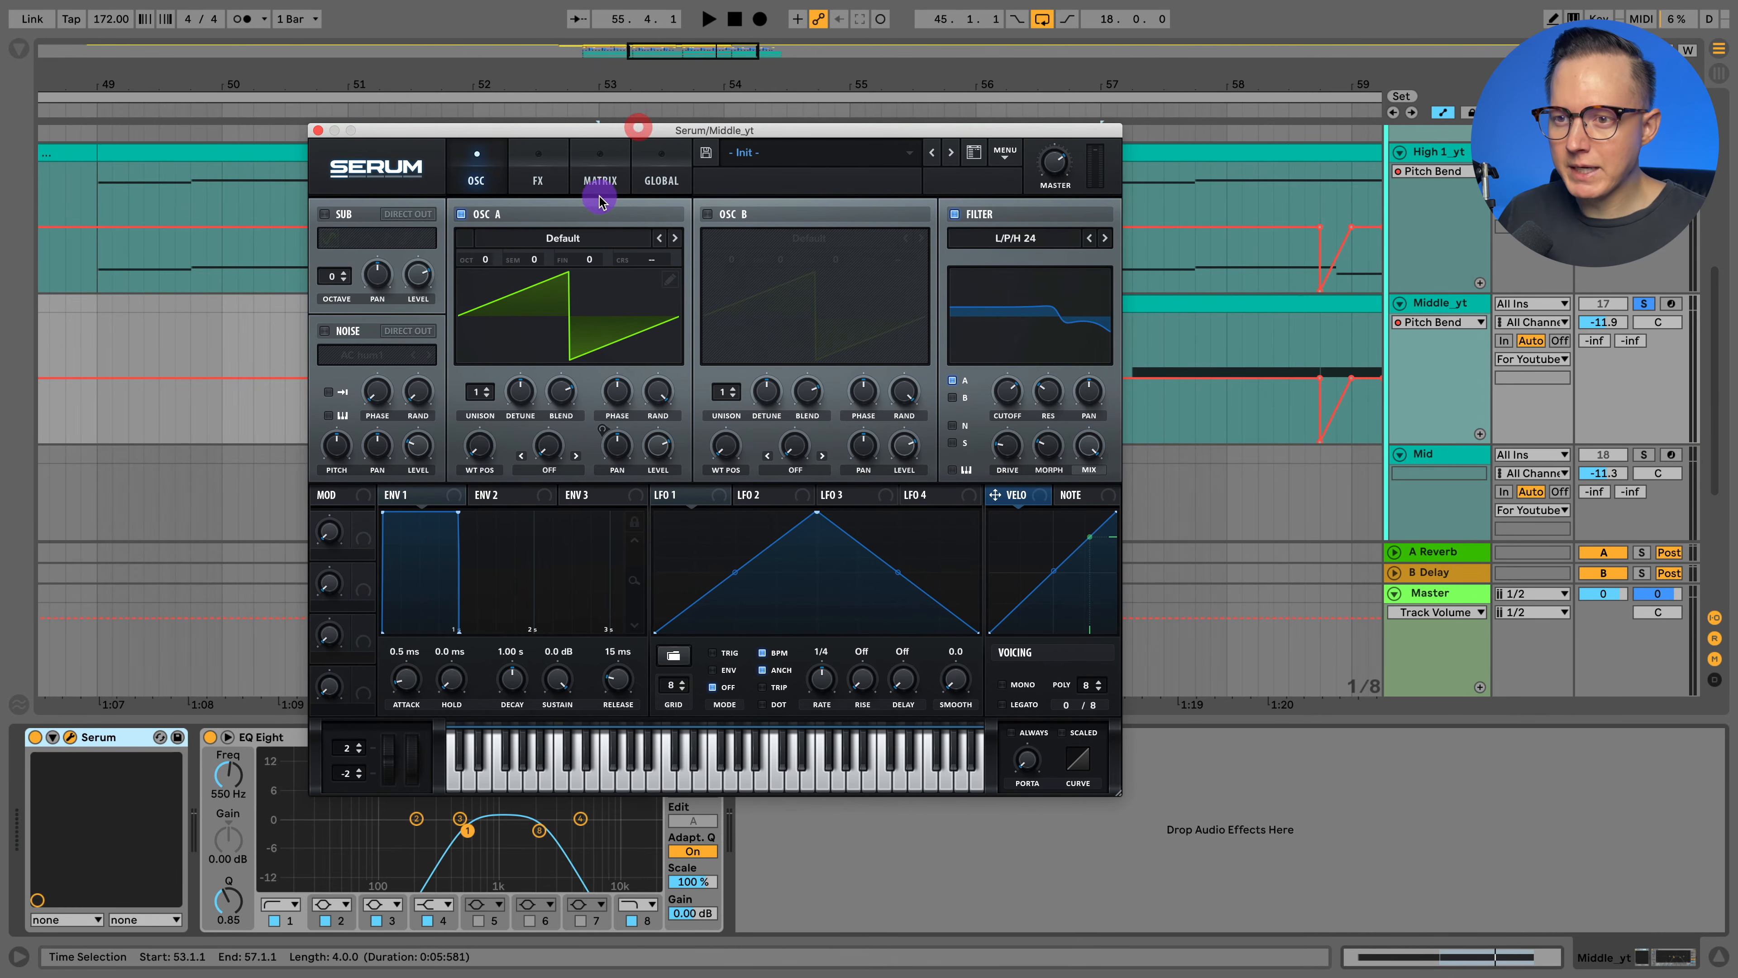
click(601, 181)
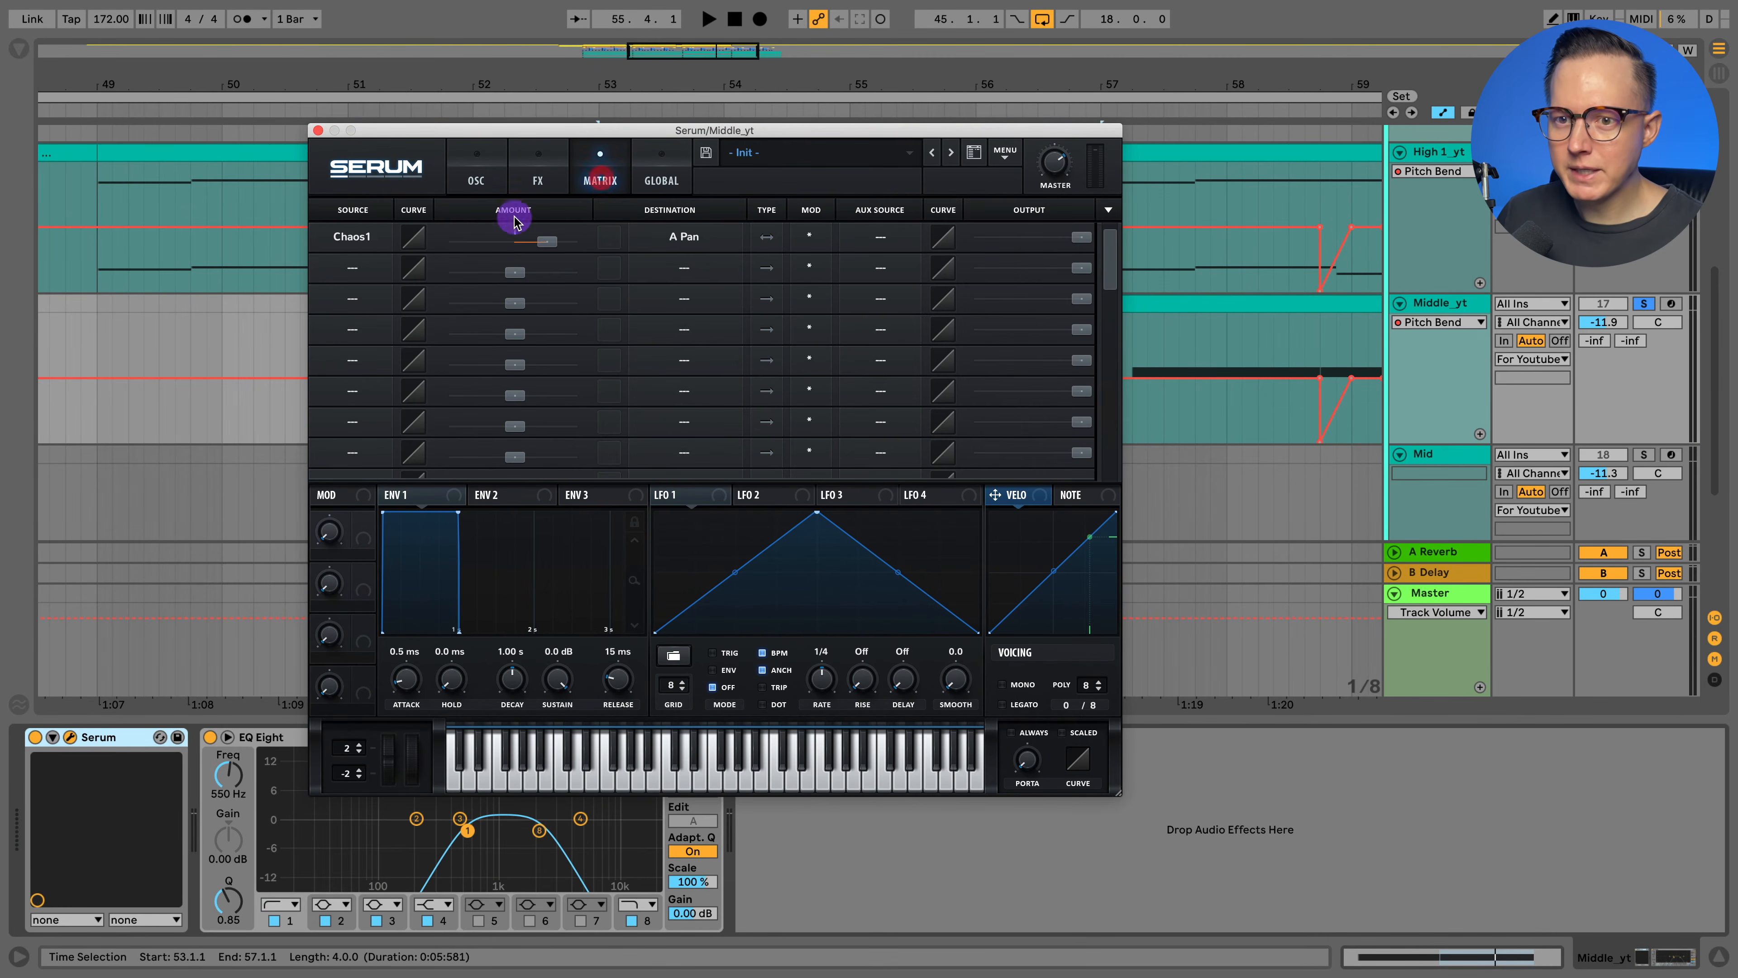
click(356, 236)
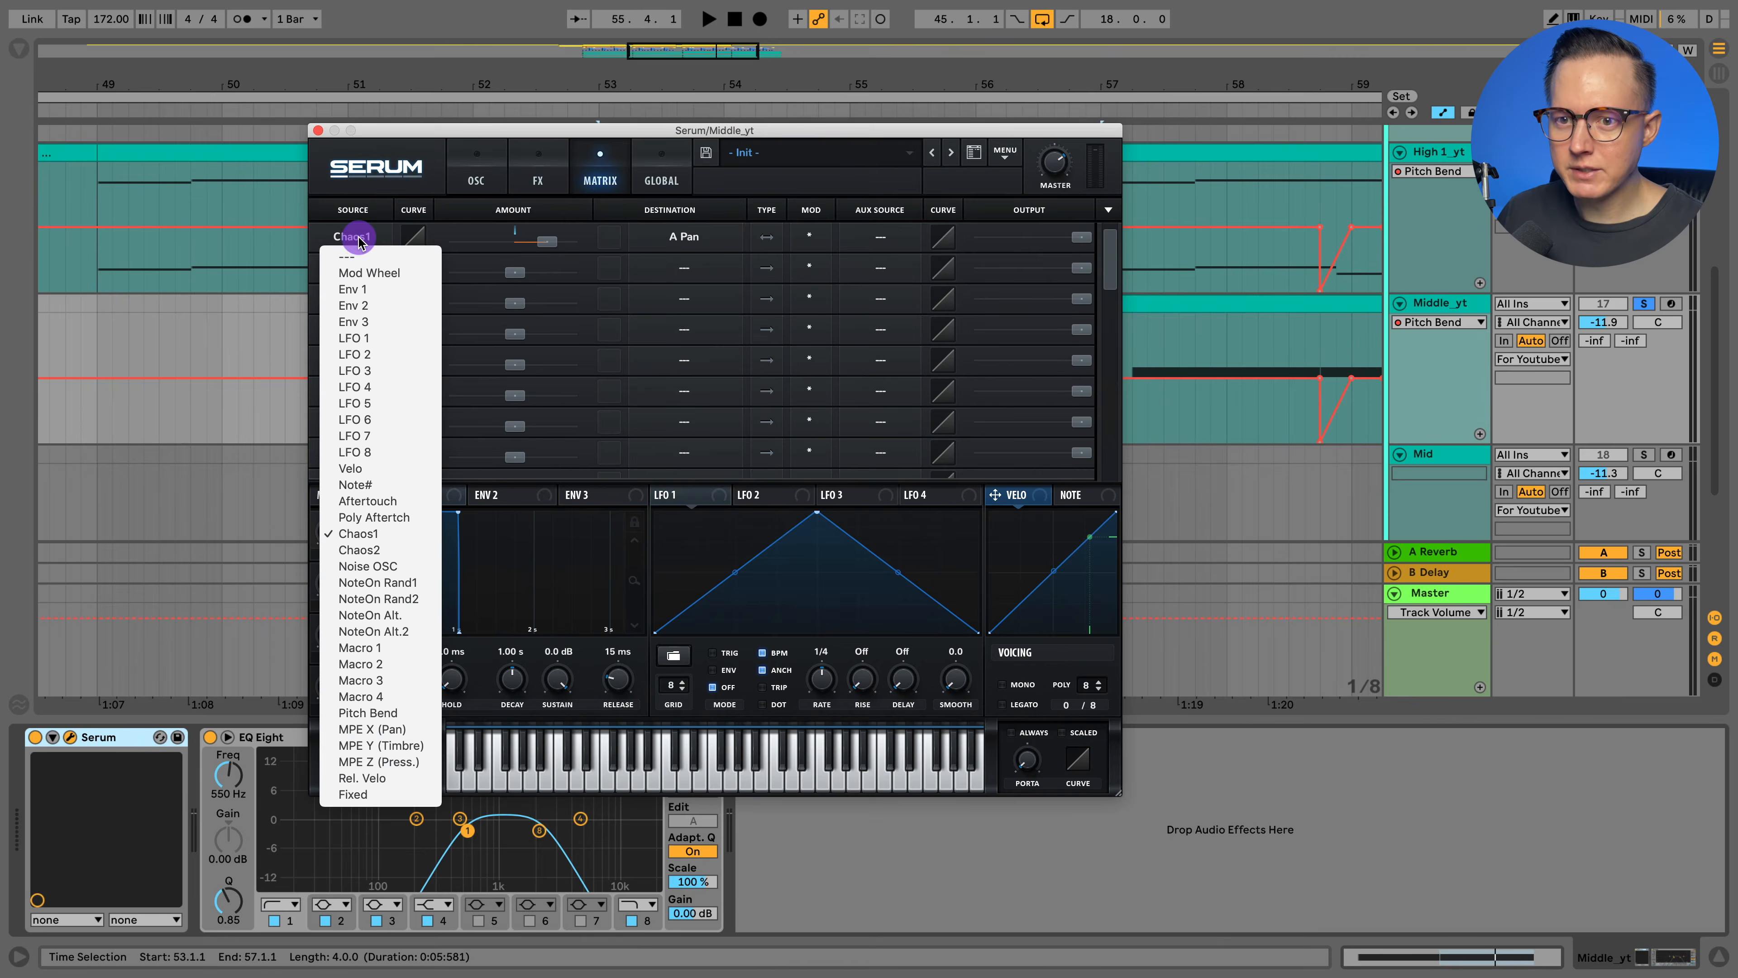
click(372, 259)
click(319, 130)
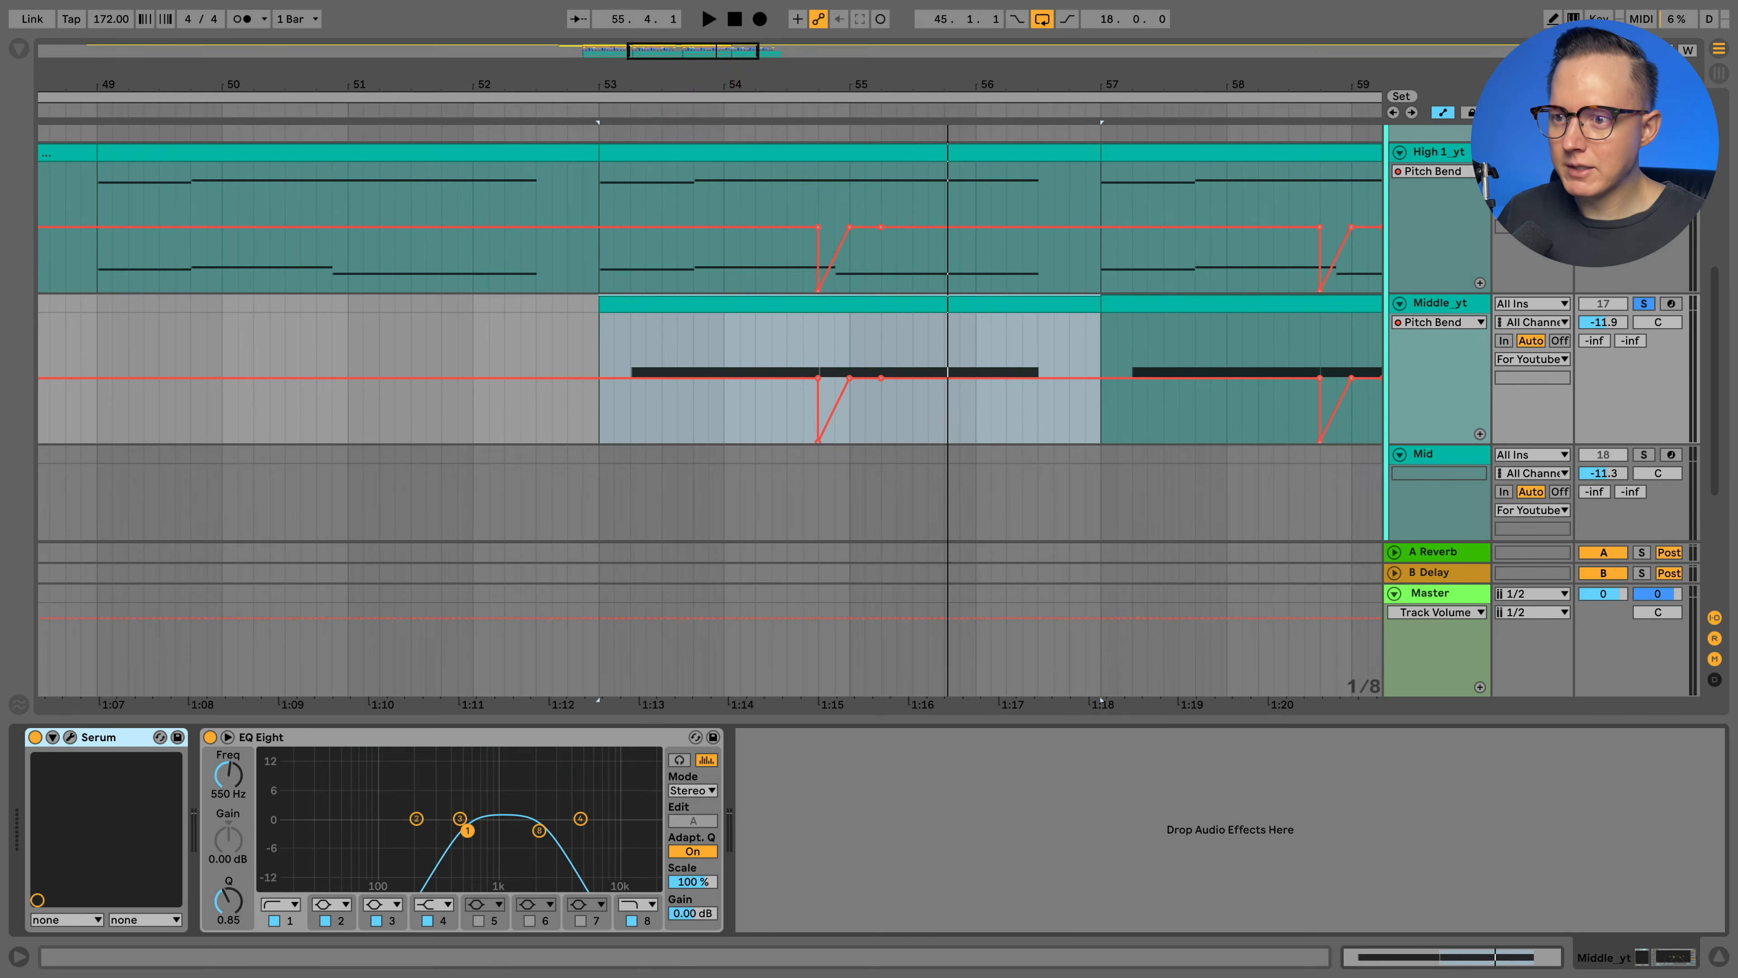
Open the Low 1 clip at bar 45 and close the Serum window to view the clip's bass notes.
drag(711, 84, 711, 59)
scroll(740, 252, up, 3)
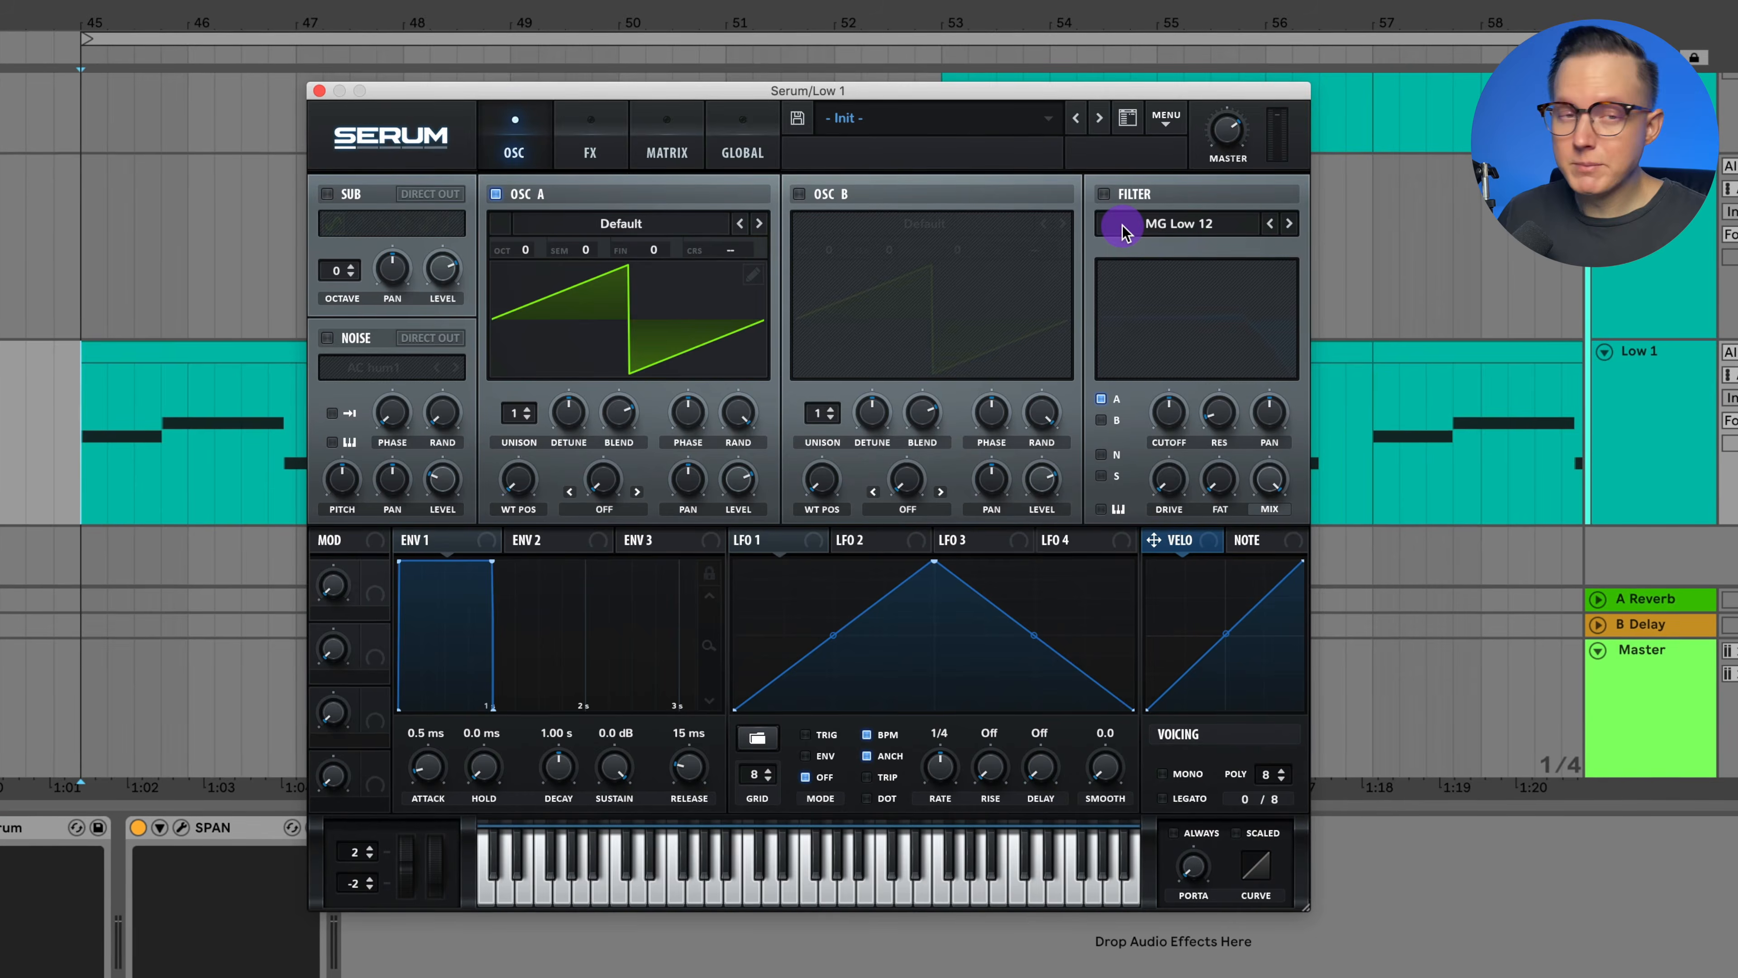
double_click(225, 356)
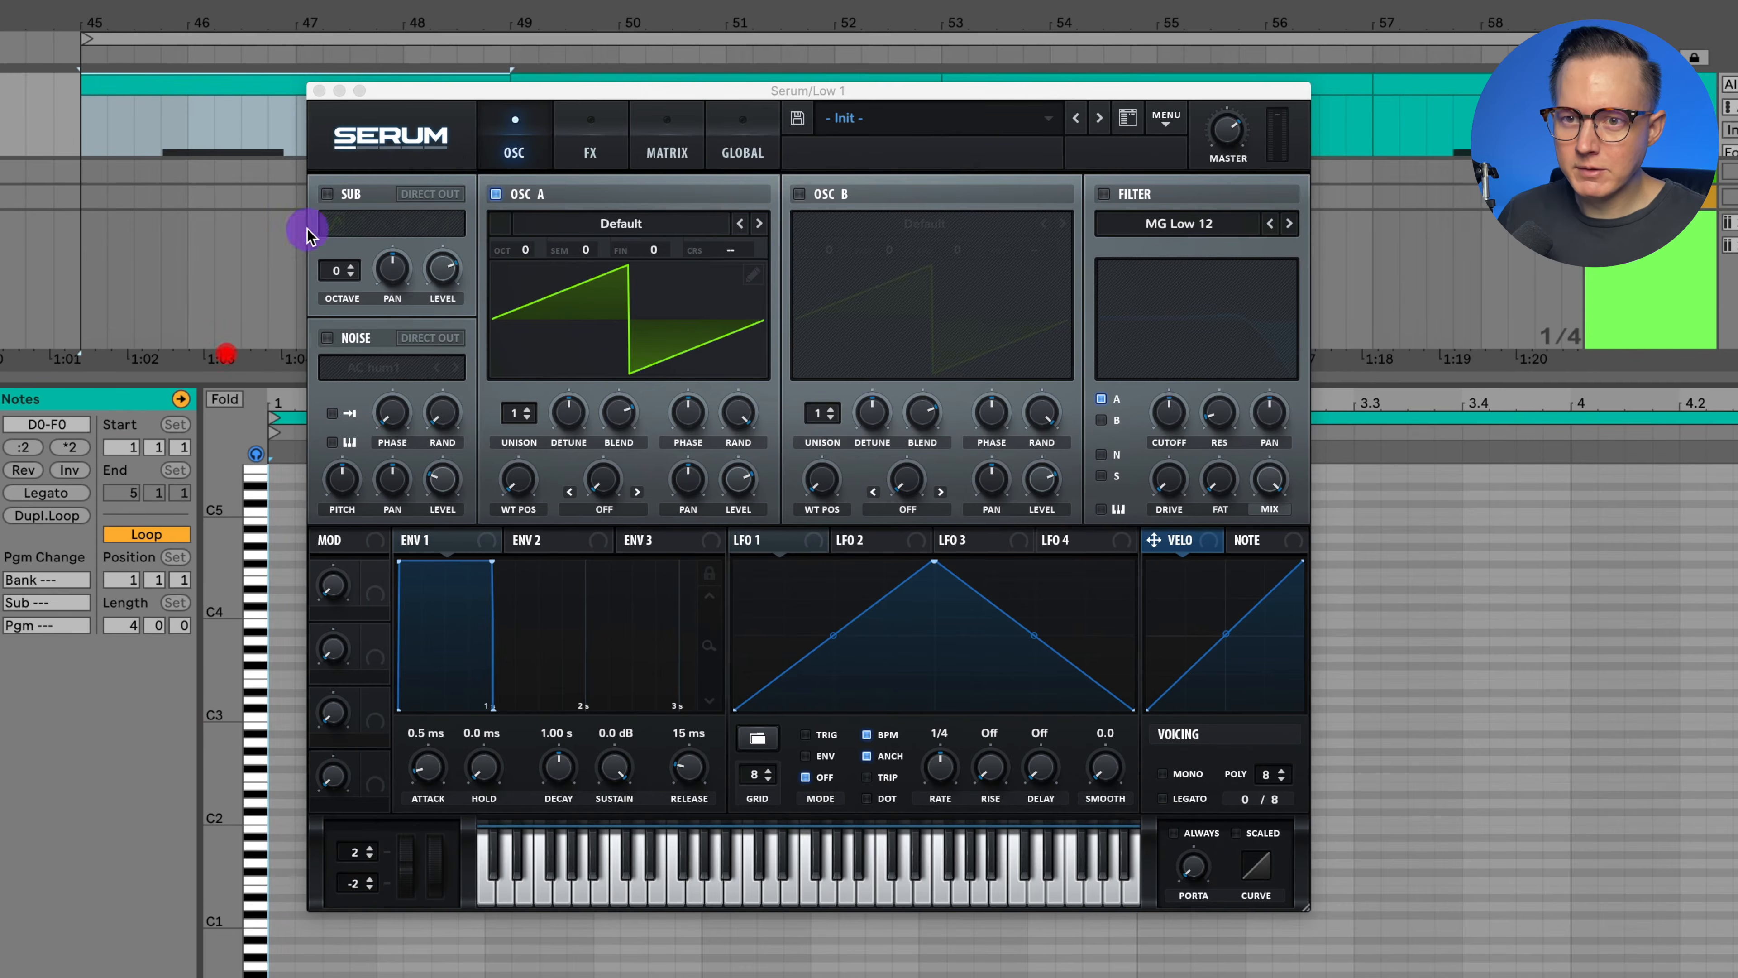
click(319, 90)
scroll(523, 686, down, 5)
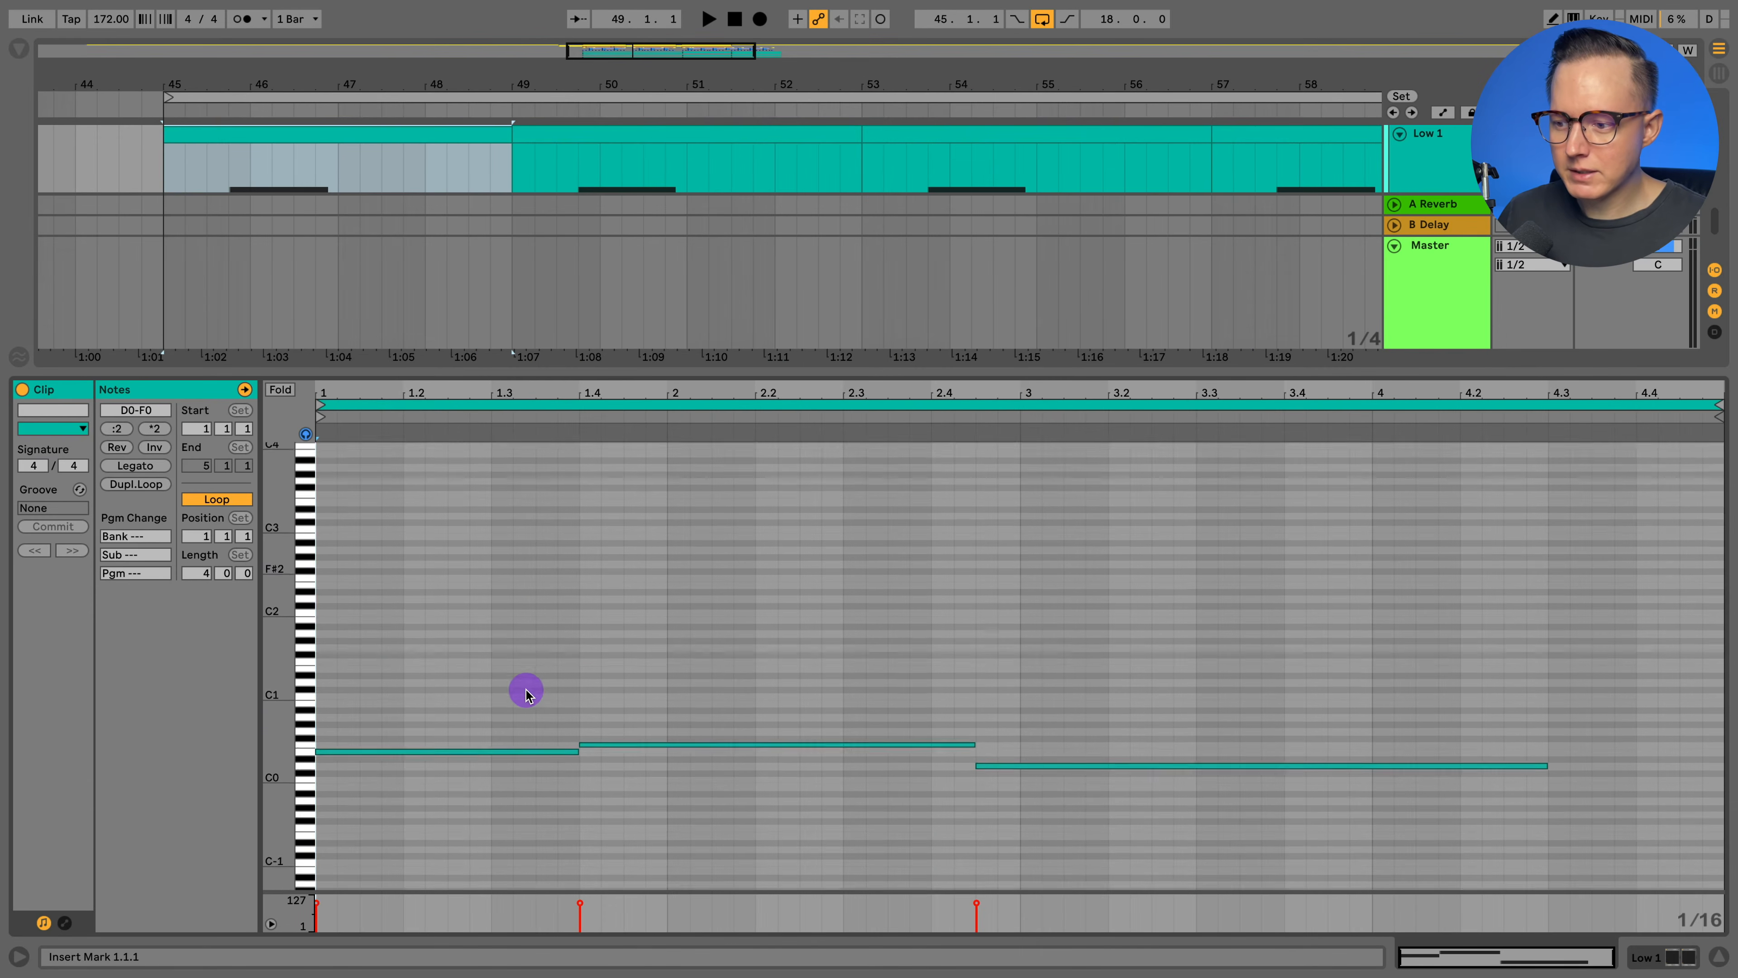
Display the Low 1 track's device chain and open its initialized Serum.
click(1710, 959)
click(1434, 689)
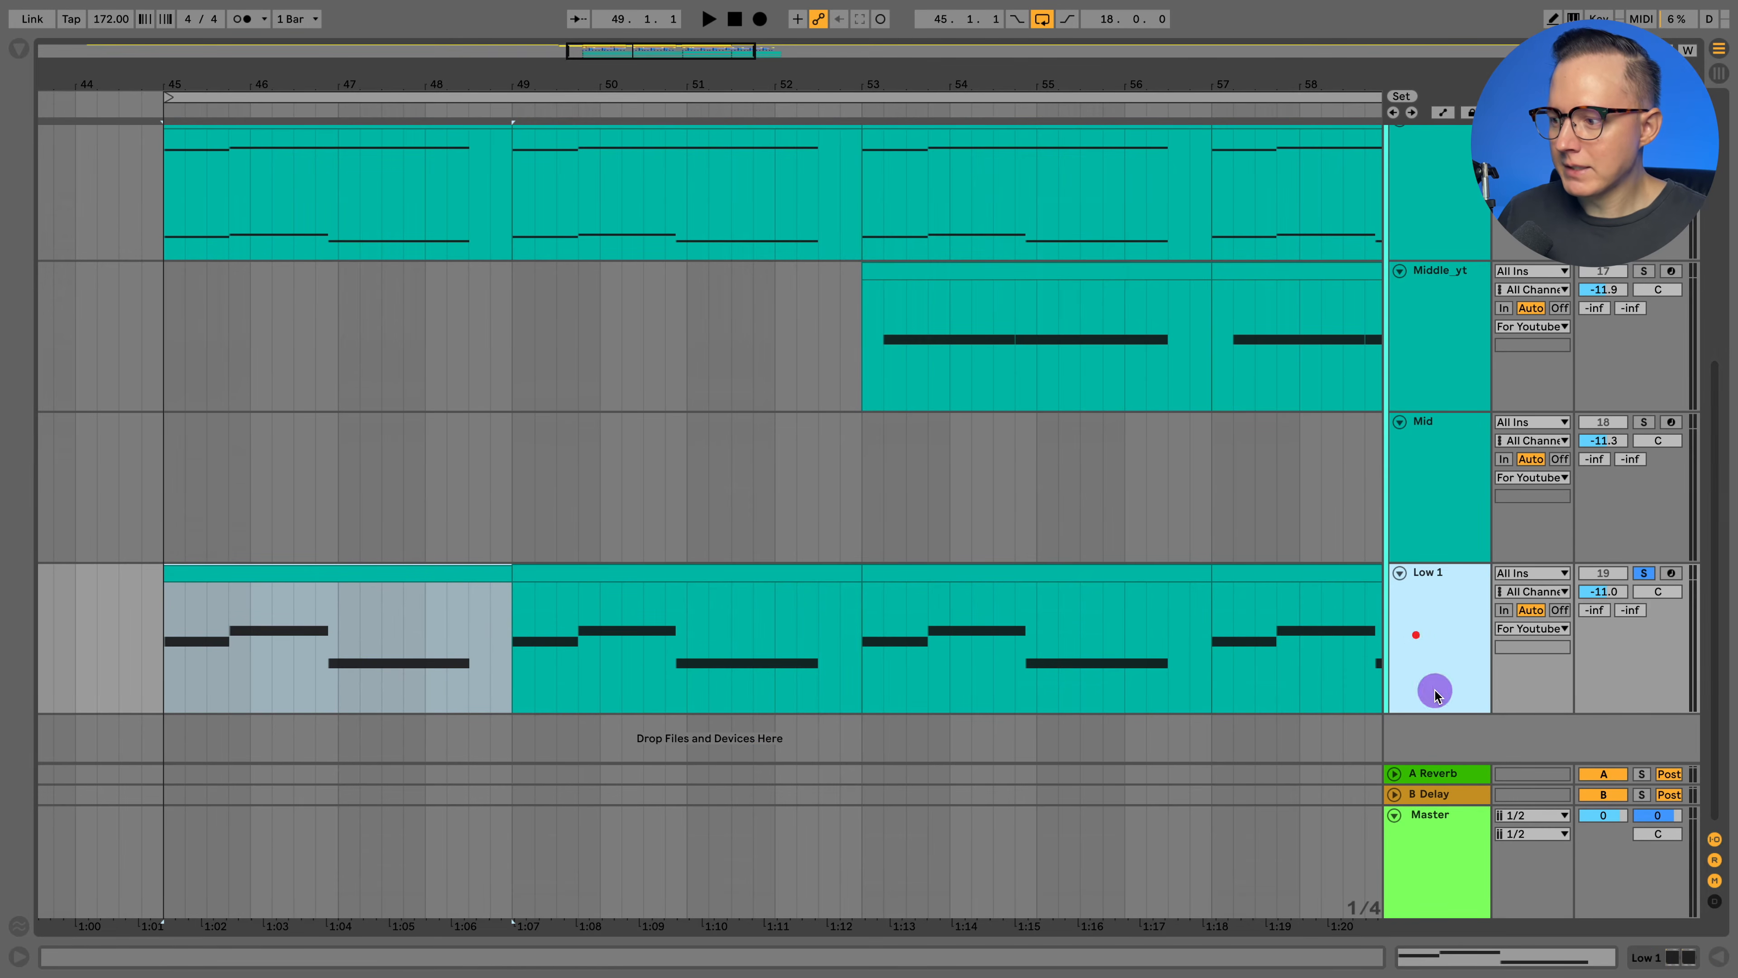
click(1646, 964)
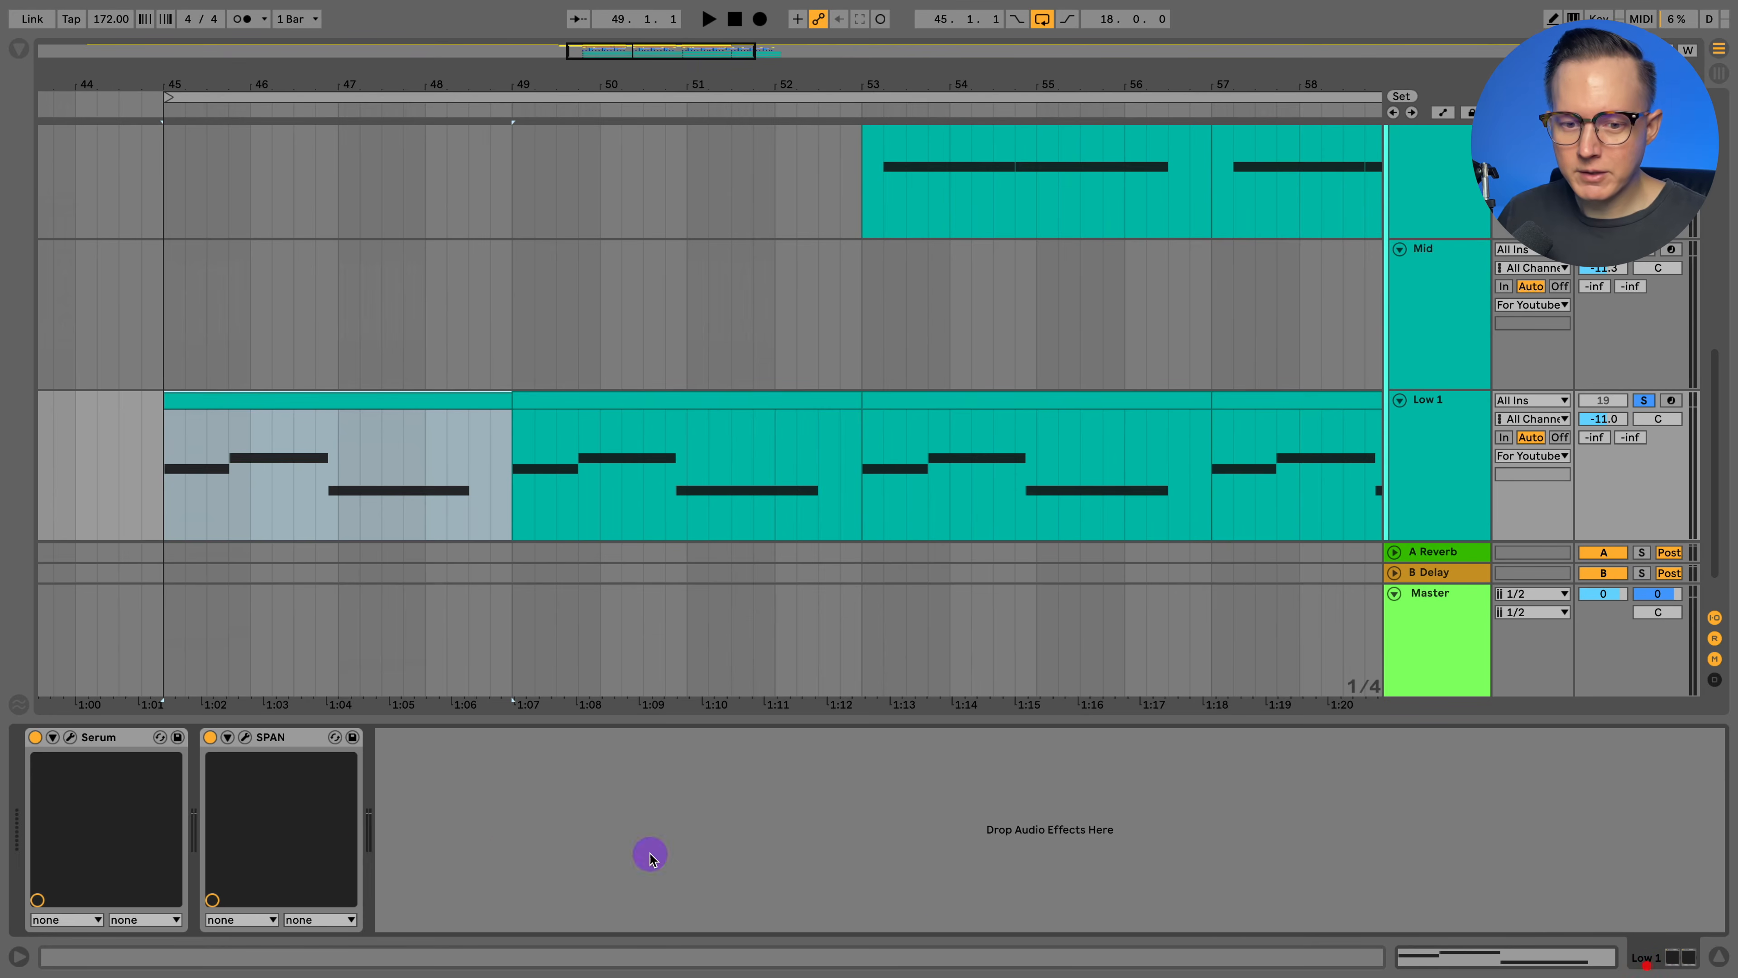
click(70, 738)
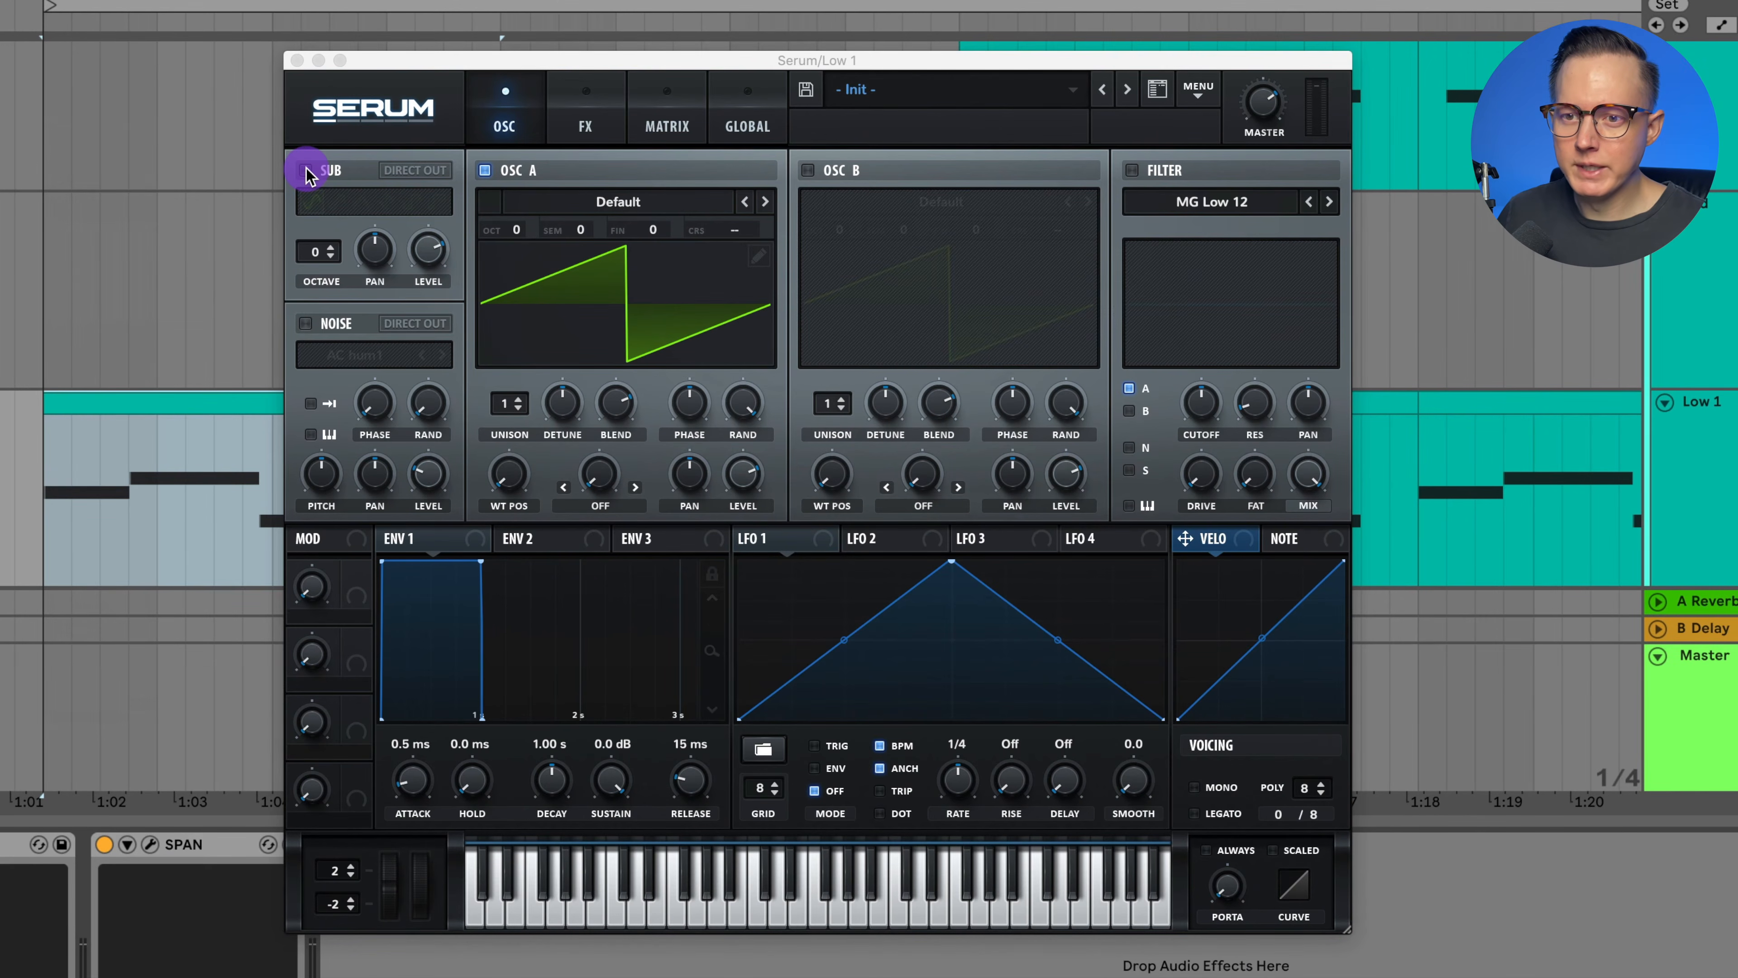
Enable the sub oscillator and AlphaNz analog noise, and set oscillator A to 3 unison voices.
click(306, 171)
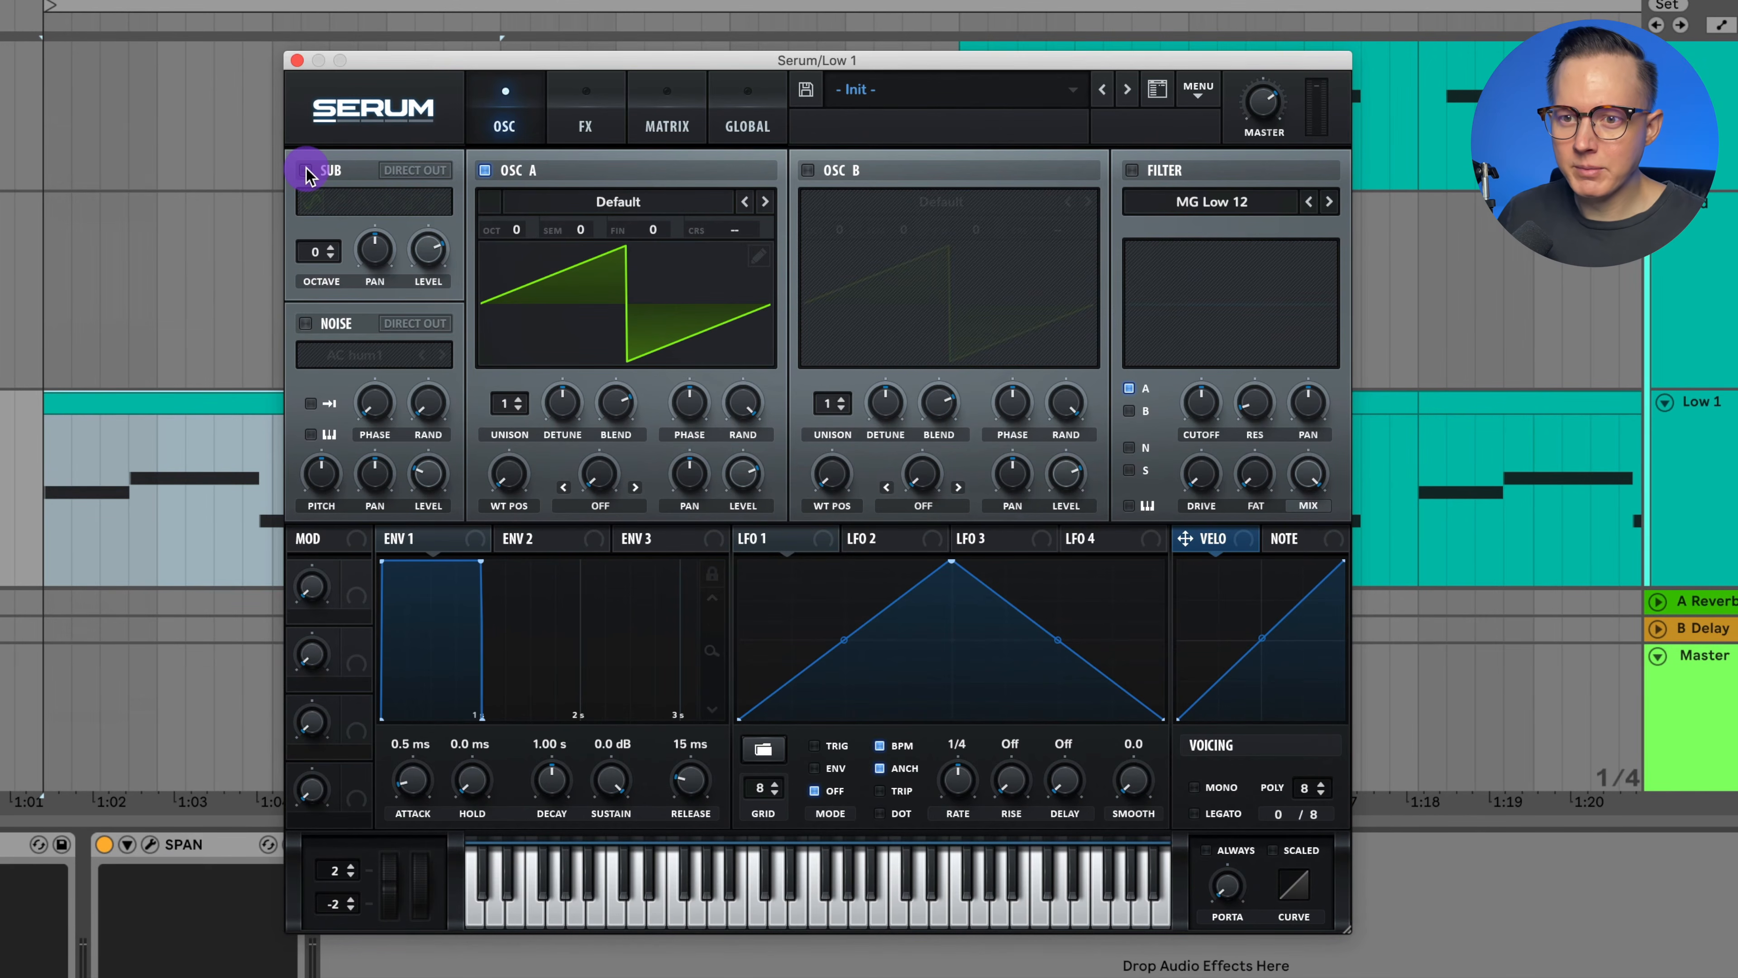
click(307, 331)
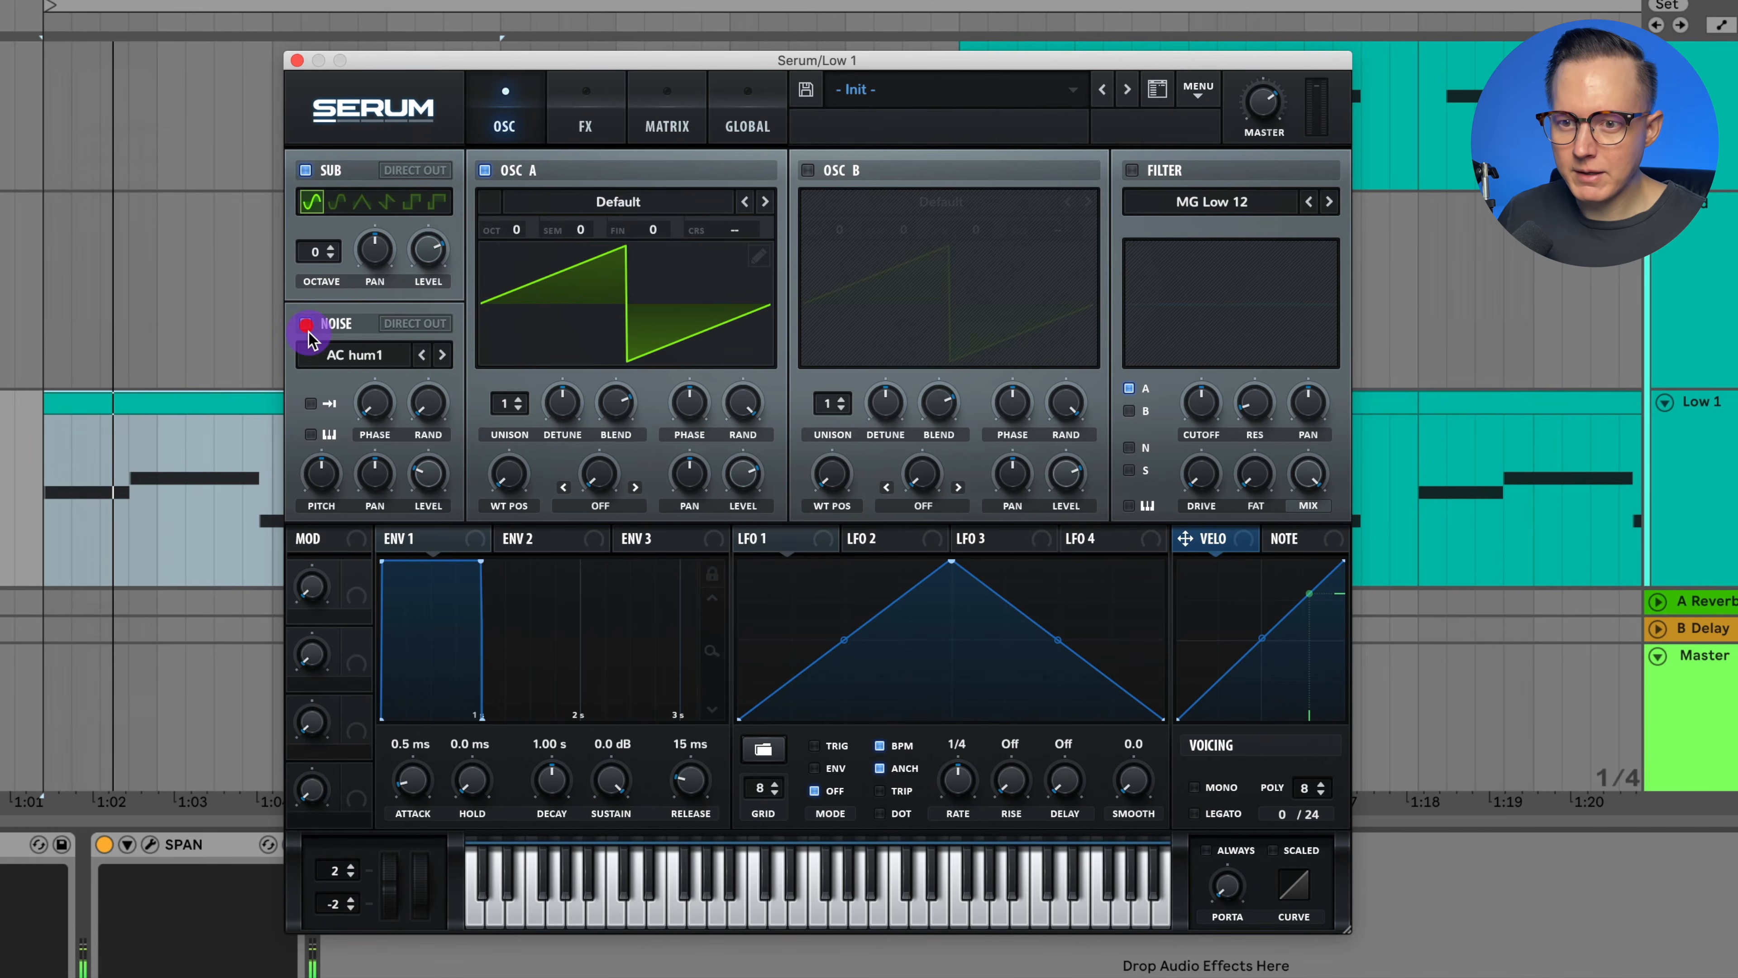
click(352, 357)
mouse_move(419, 400)
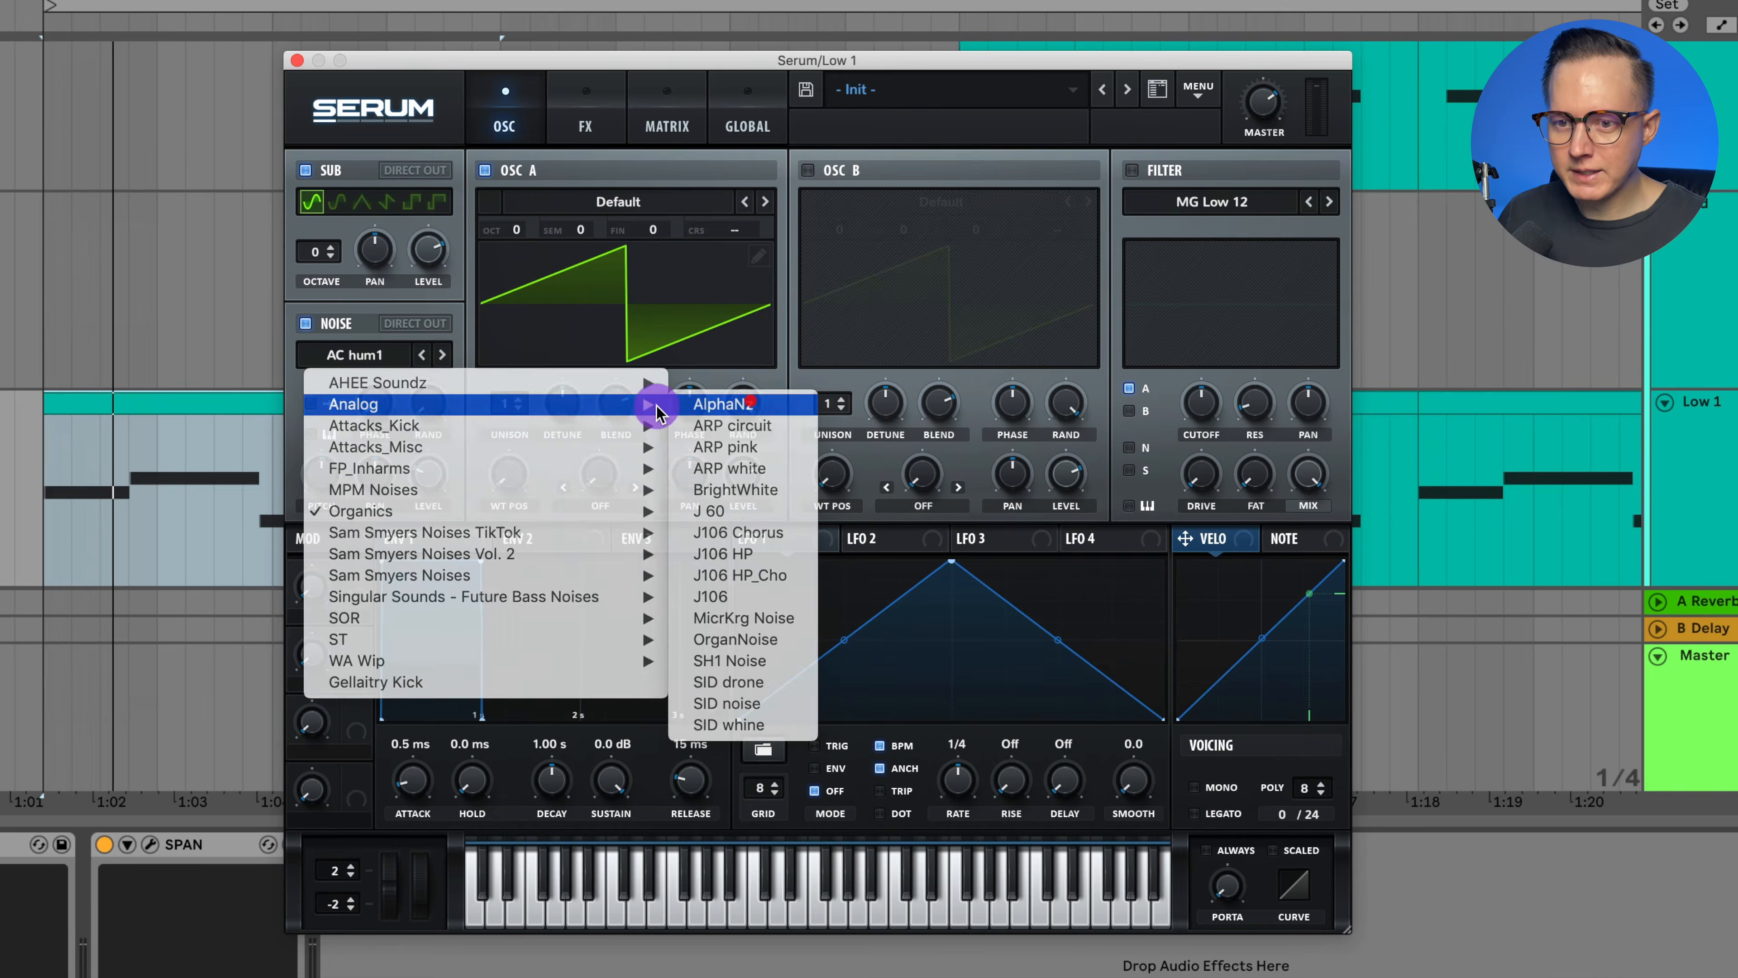
click(715, 404)
drag(504, 400, 520, 366)
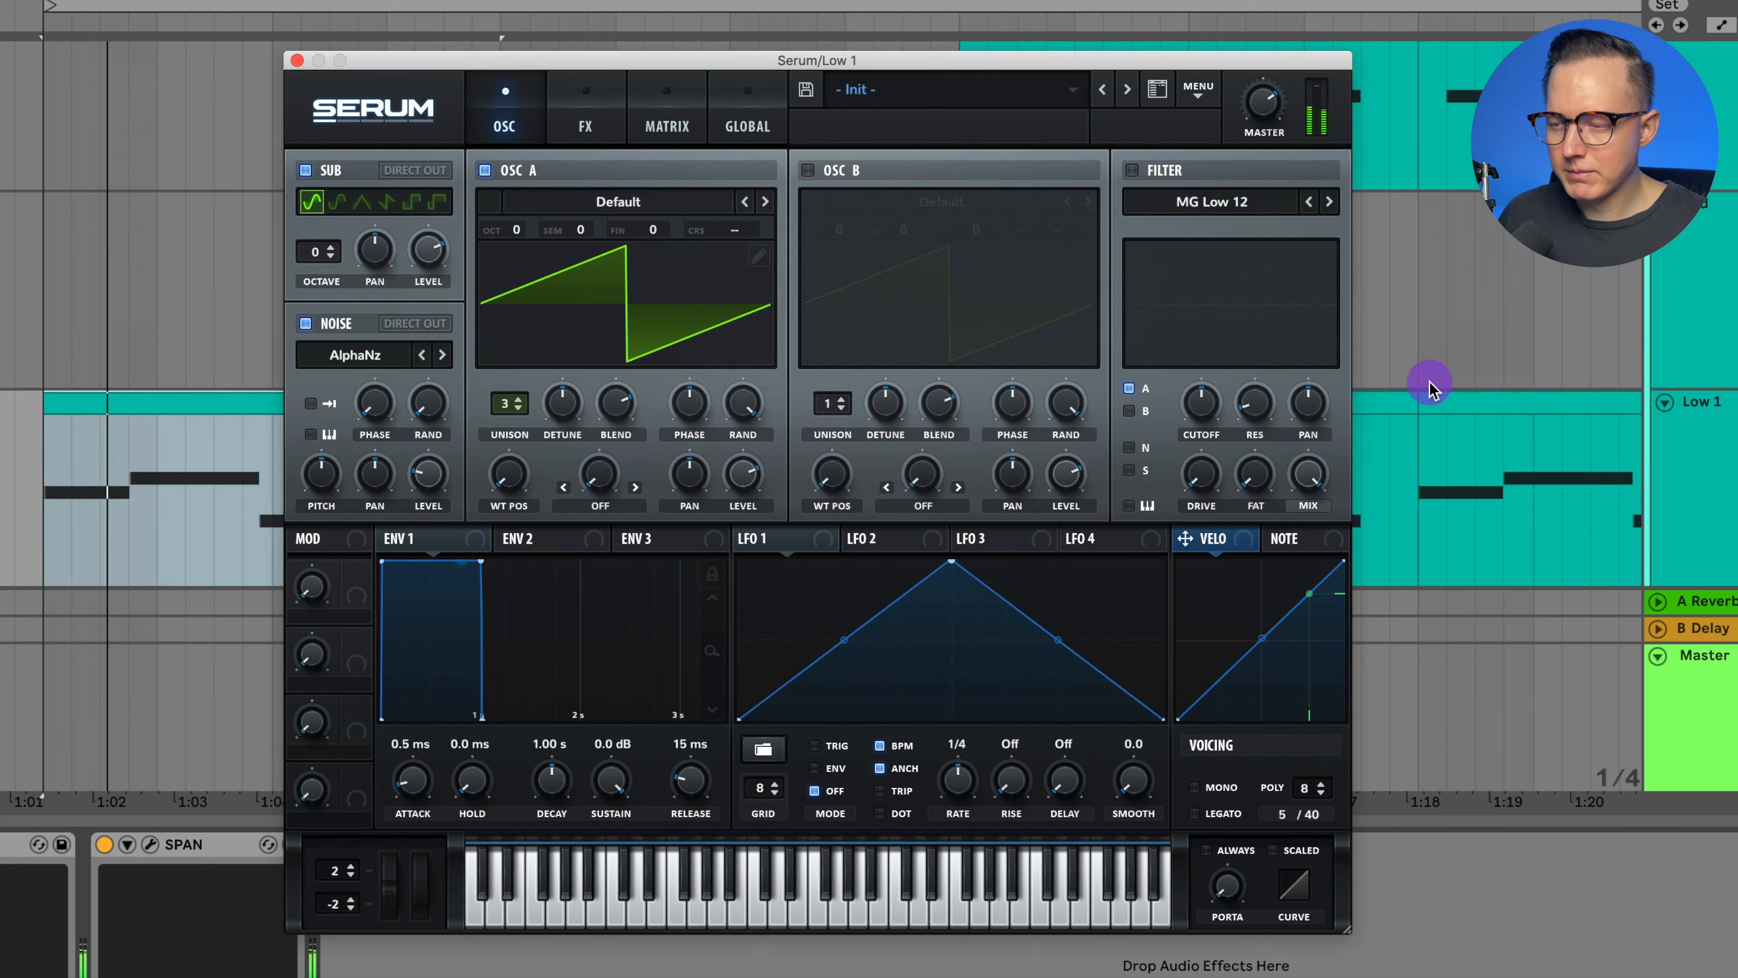
Enable the filter as MG Low 18, raise its cutoff, and adjust resonance and drive with fat at about 9%.
click(1132, 169)
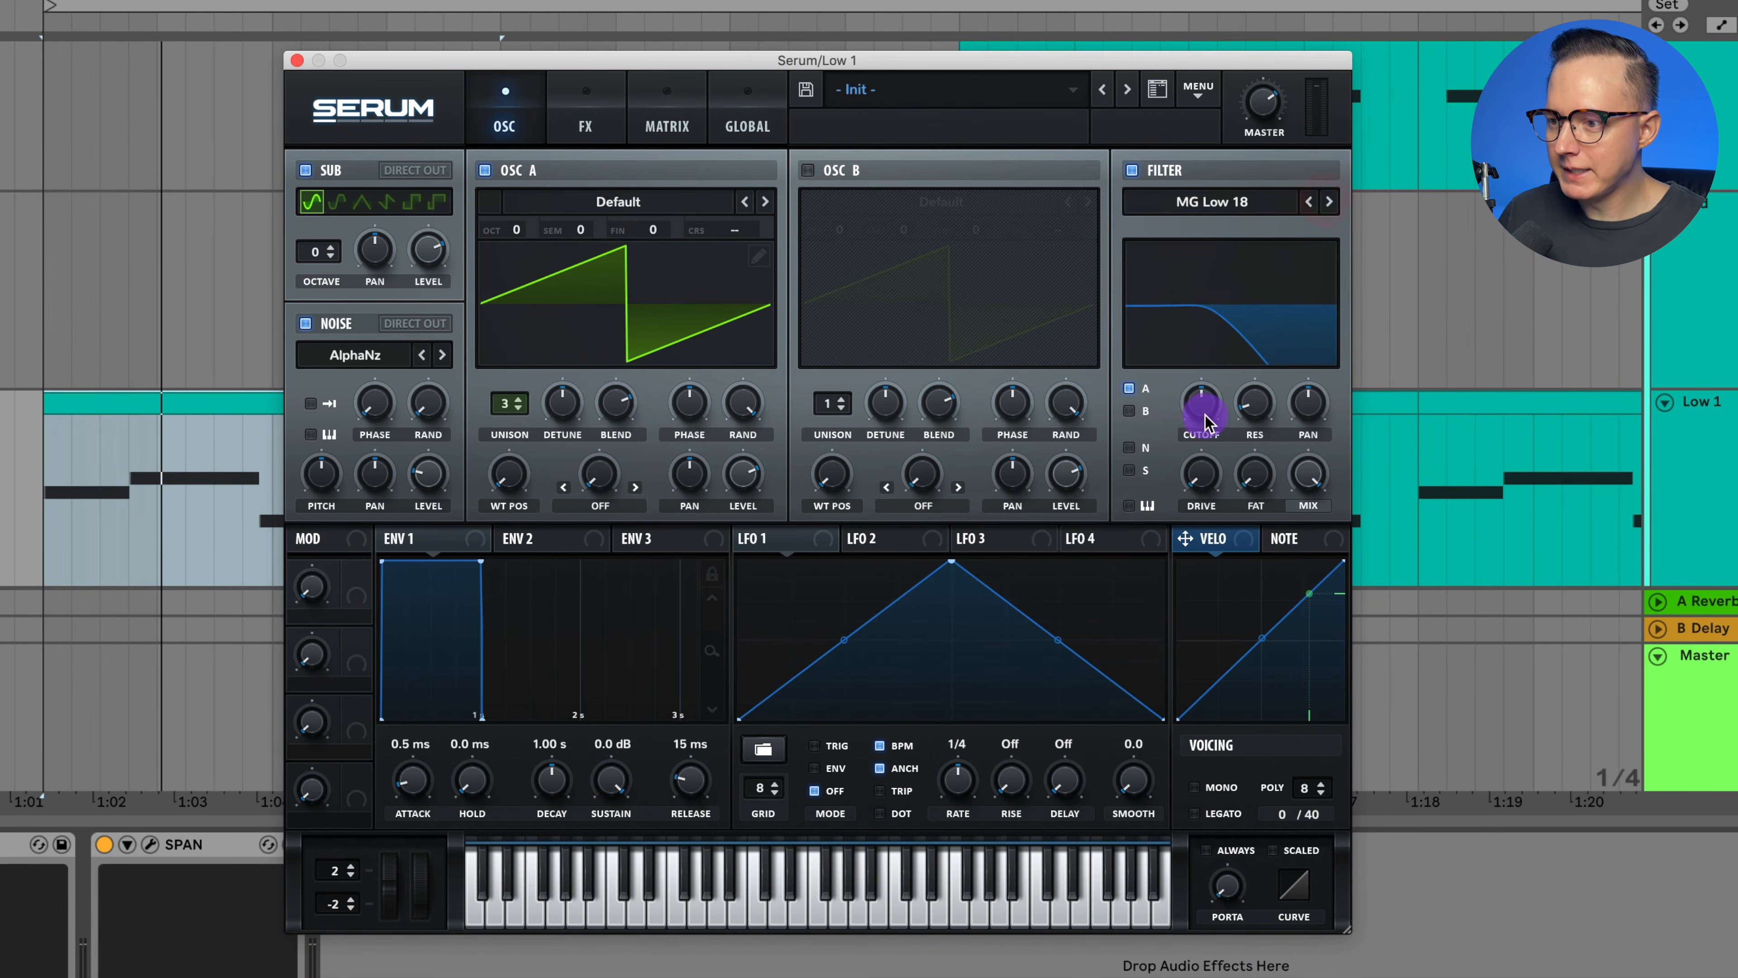
drag(1203, 407, 1222, 377)
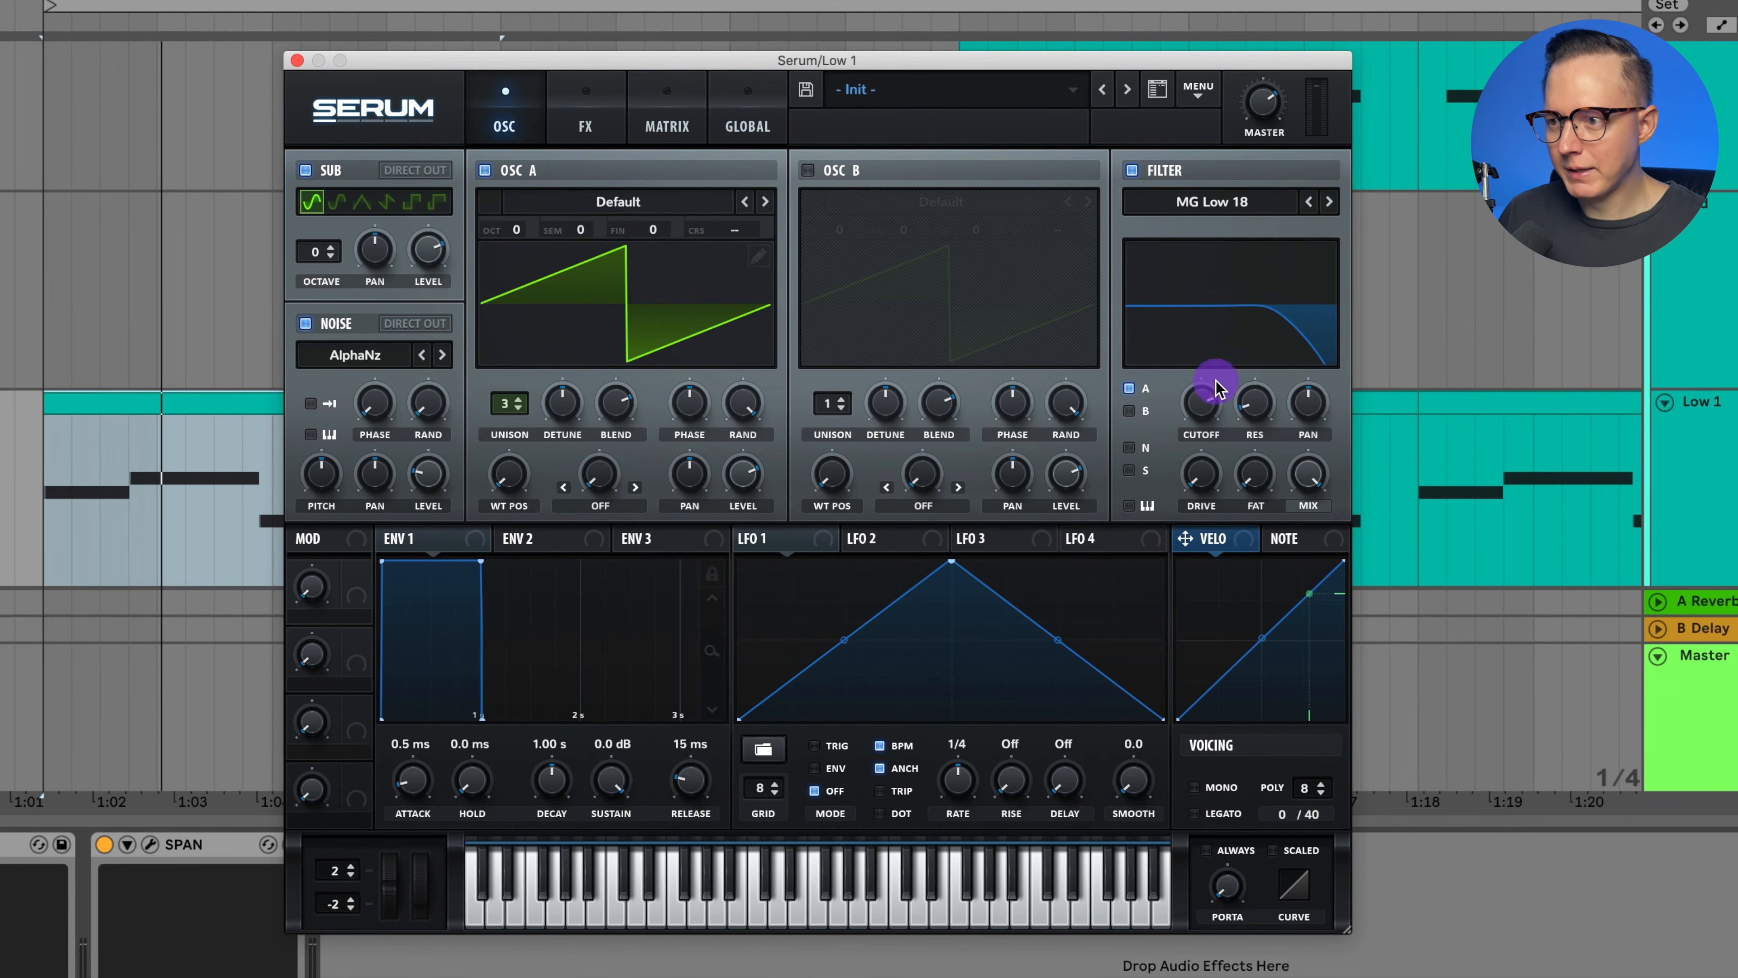
mouse_move(1254, 414)
mouse_down()
mouse_move(1265, 373)
mouse_move(1254, 408)
mouse_up()
click(1195, 474)
click(1253, 400)
click(1259, 465)
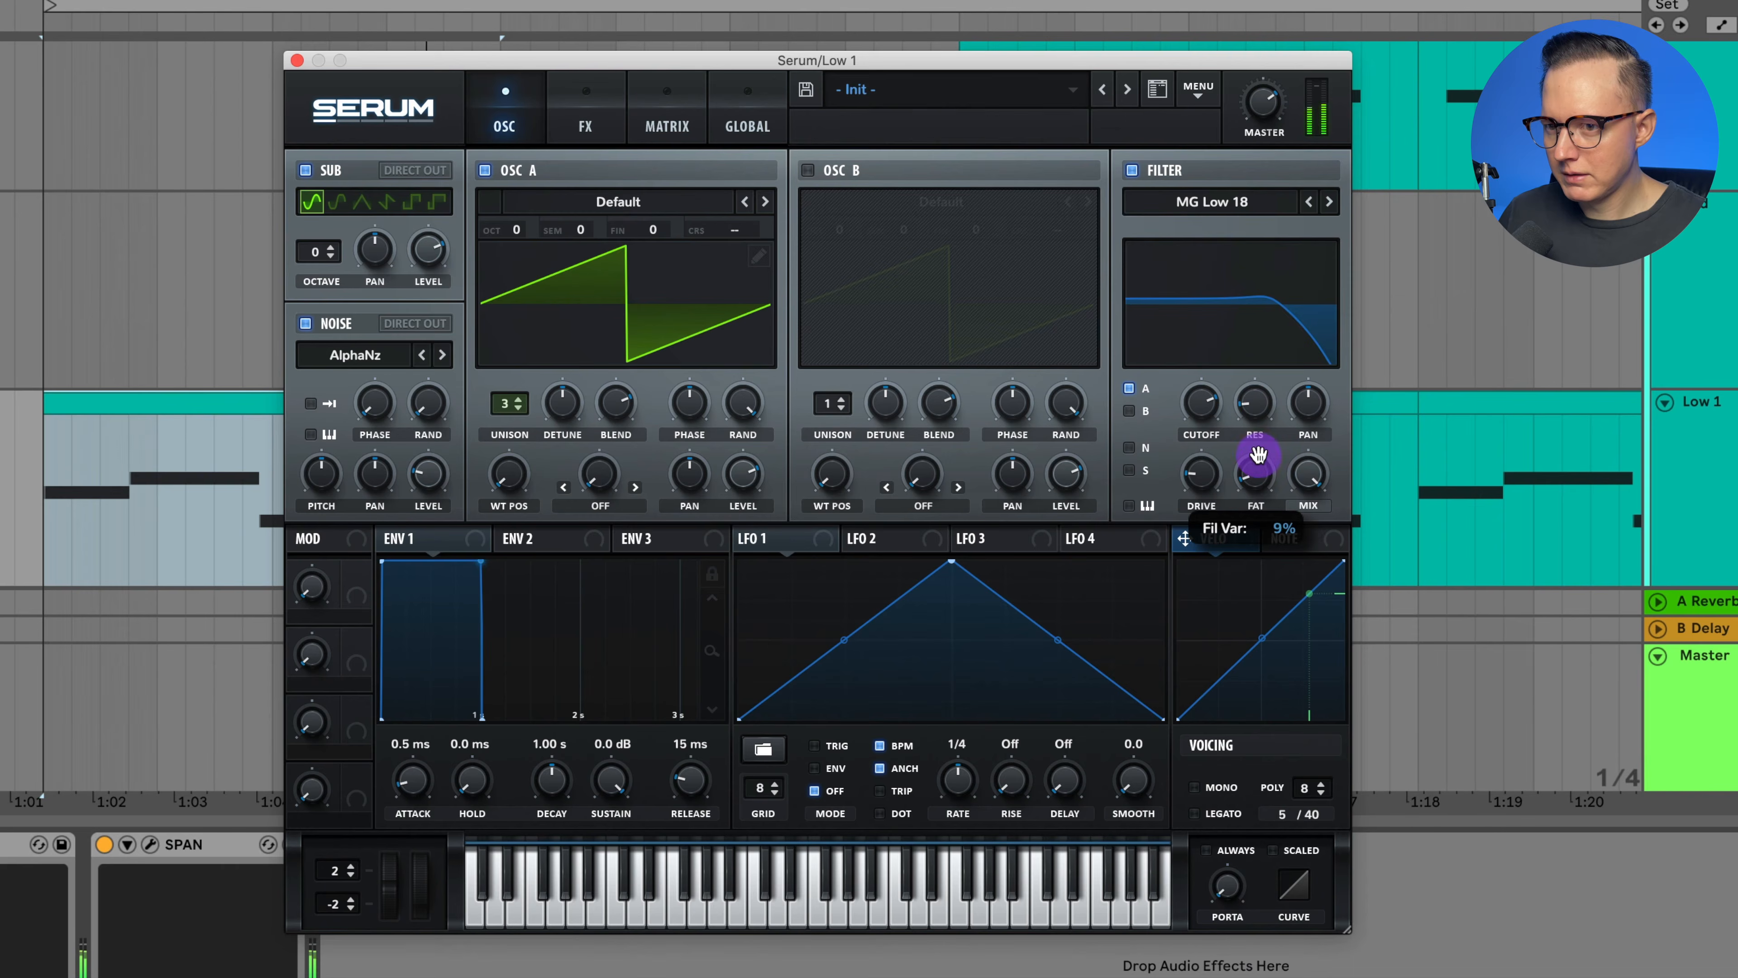
Add a Sine Shaper distortion, adjust its drive, lower its mix, and audition the sound.
click(592, 128)
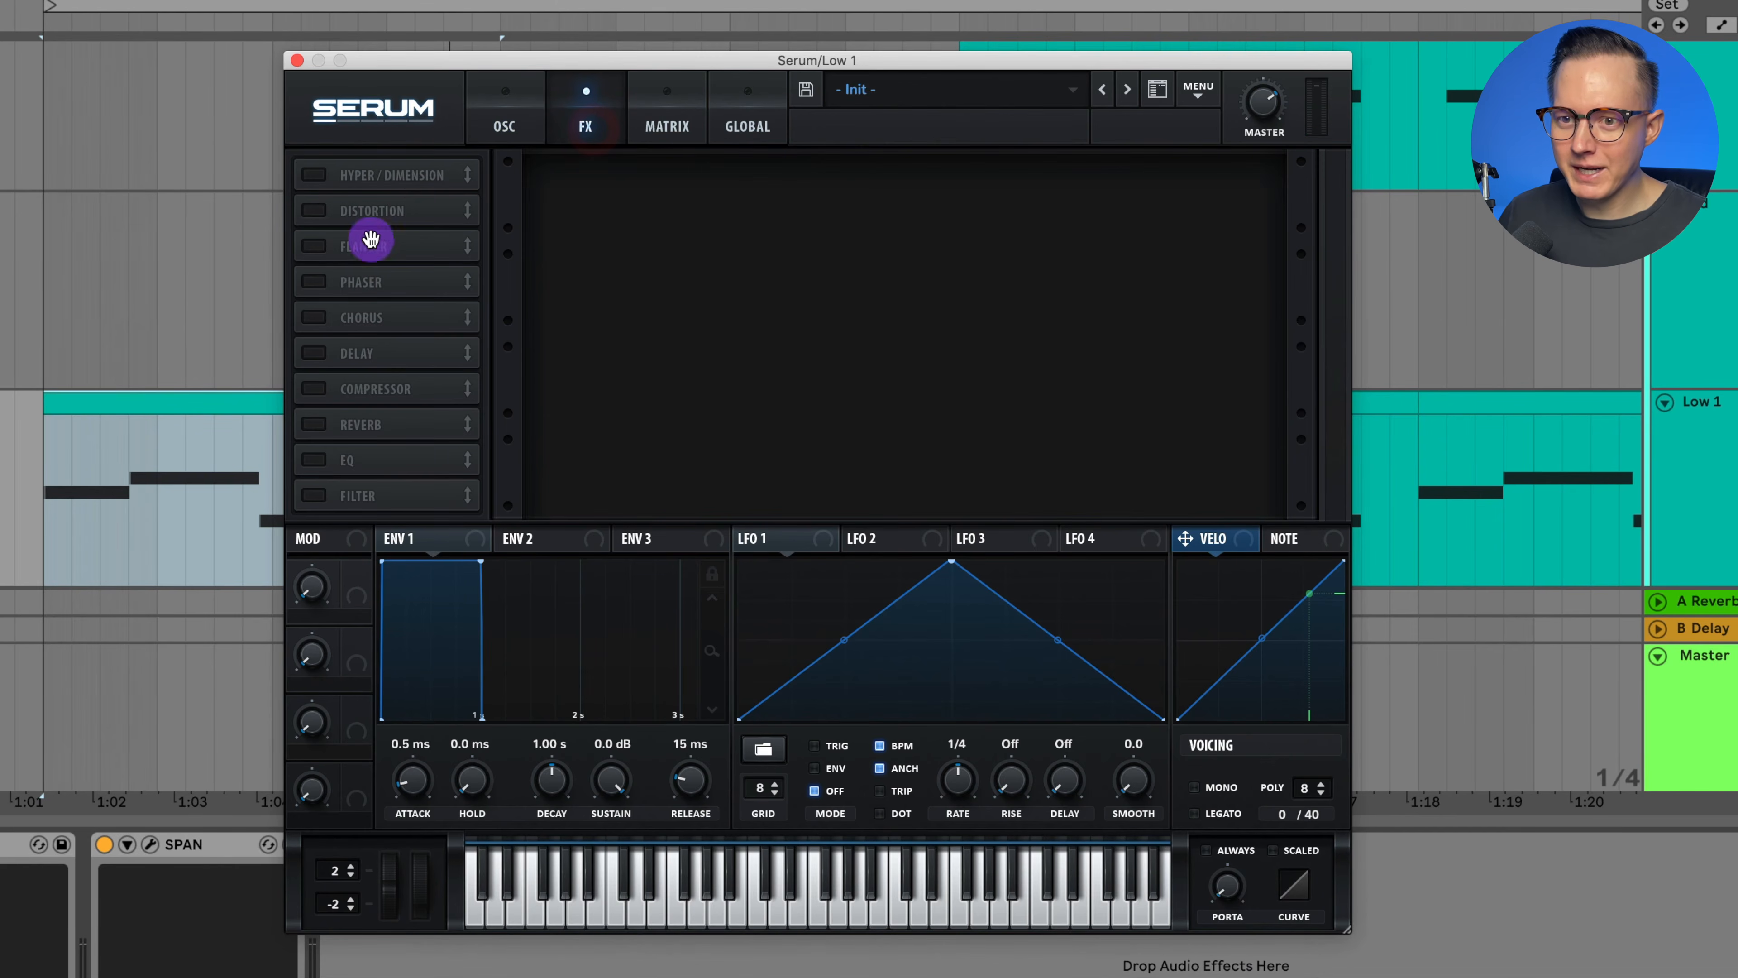
click(341, 217)
click(676, 193)
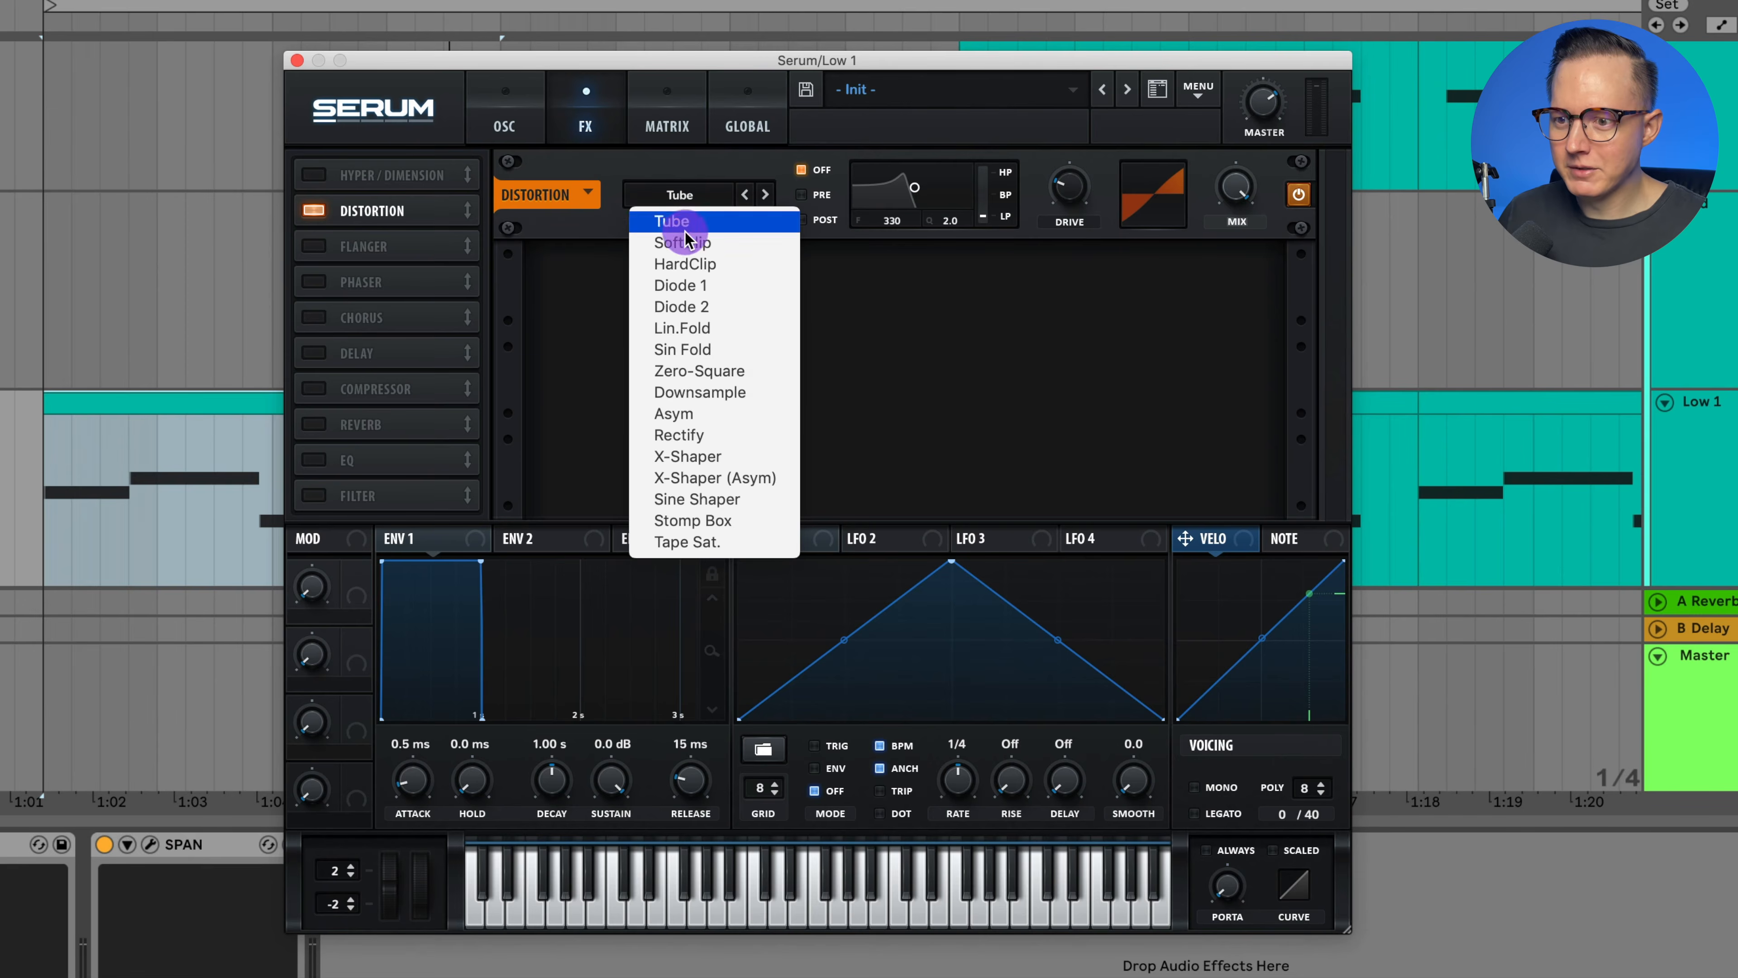
click(726, 498)
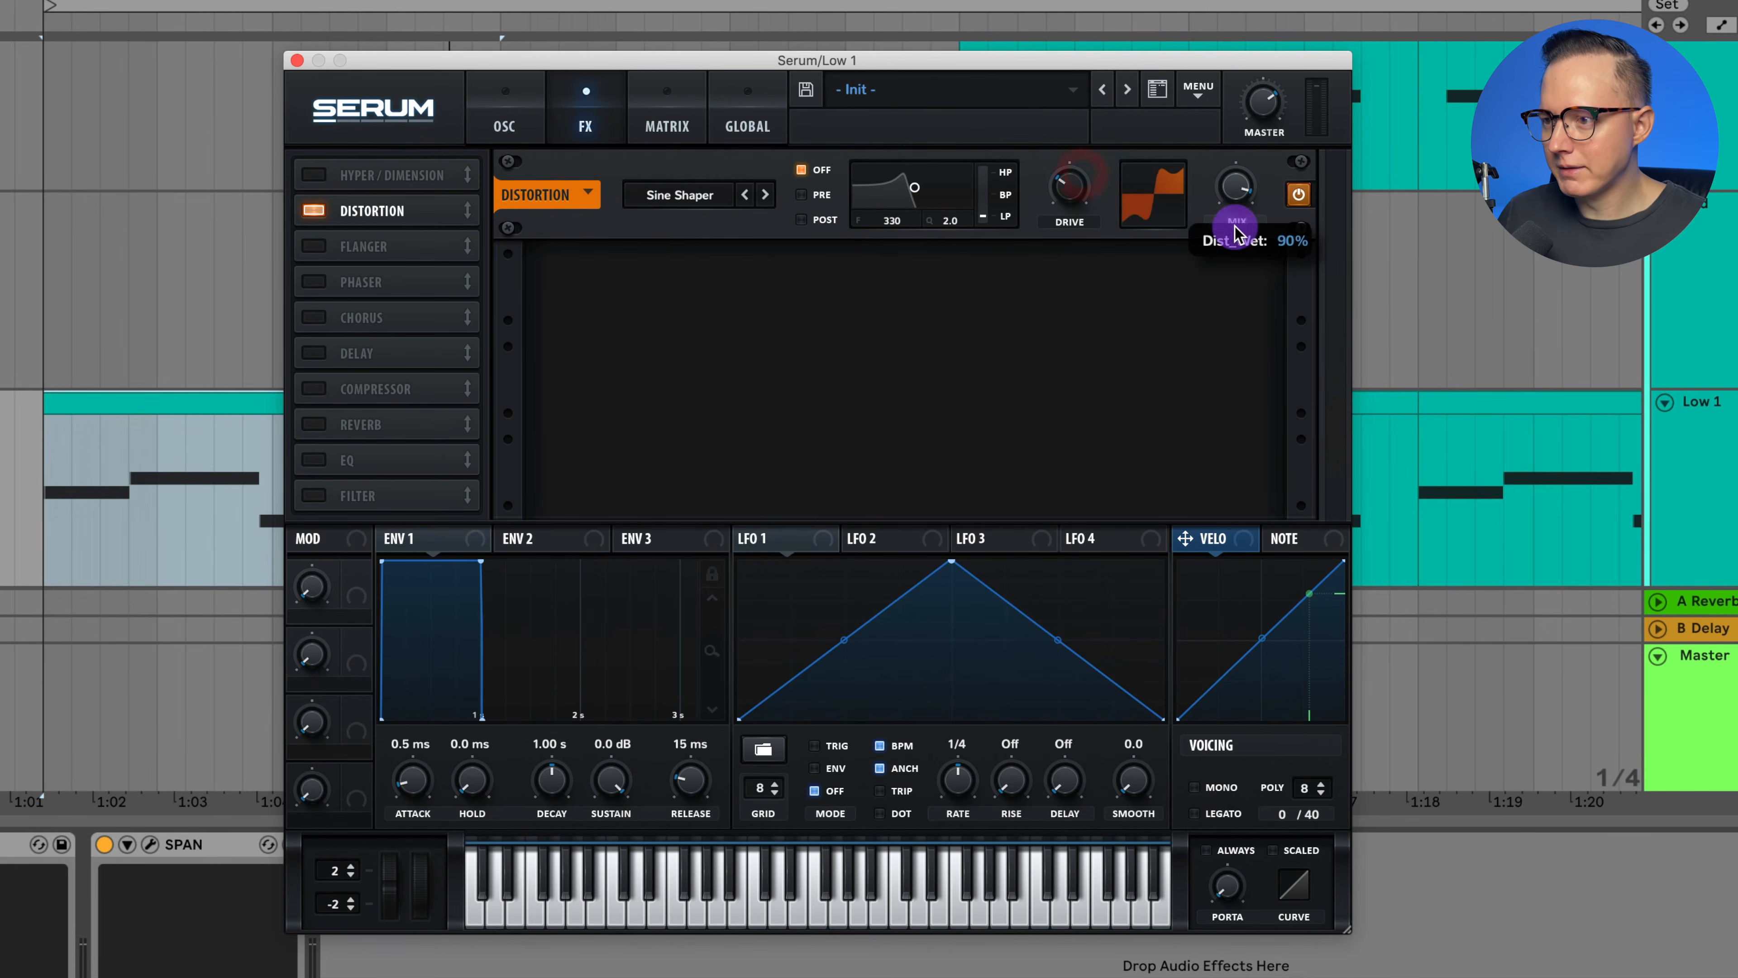
drag(1235, 195, 1253, 334)
key(space)
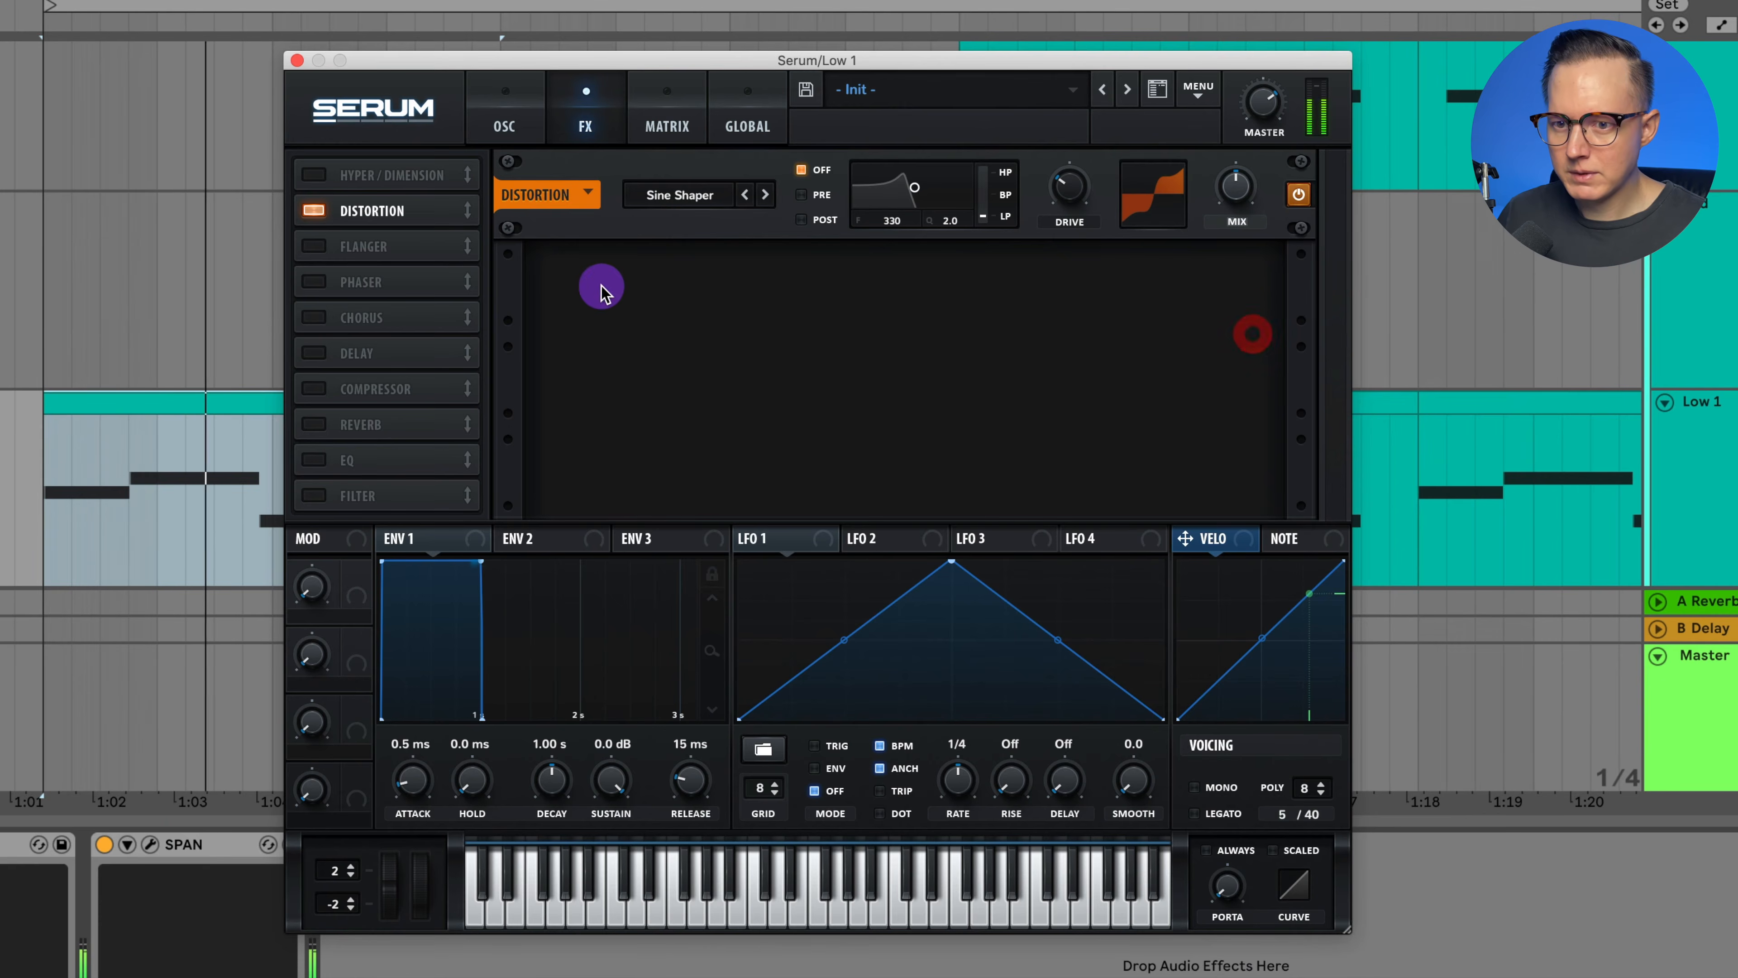
Add an EQ with a slight low-shelf boost and a high cut while auditioning the sound.
click(314, 460)
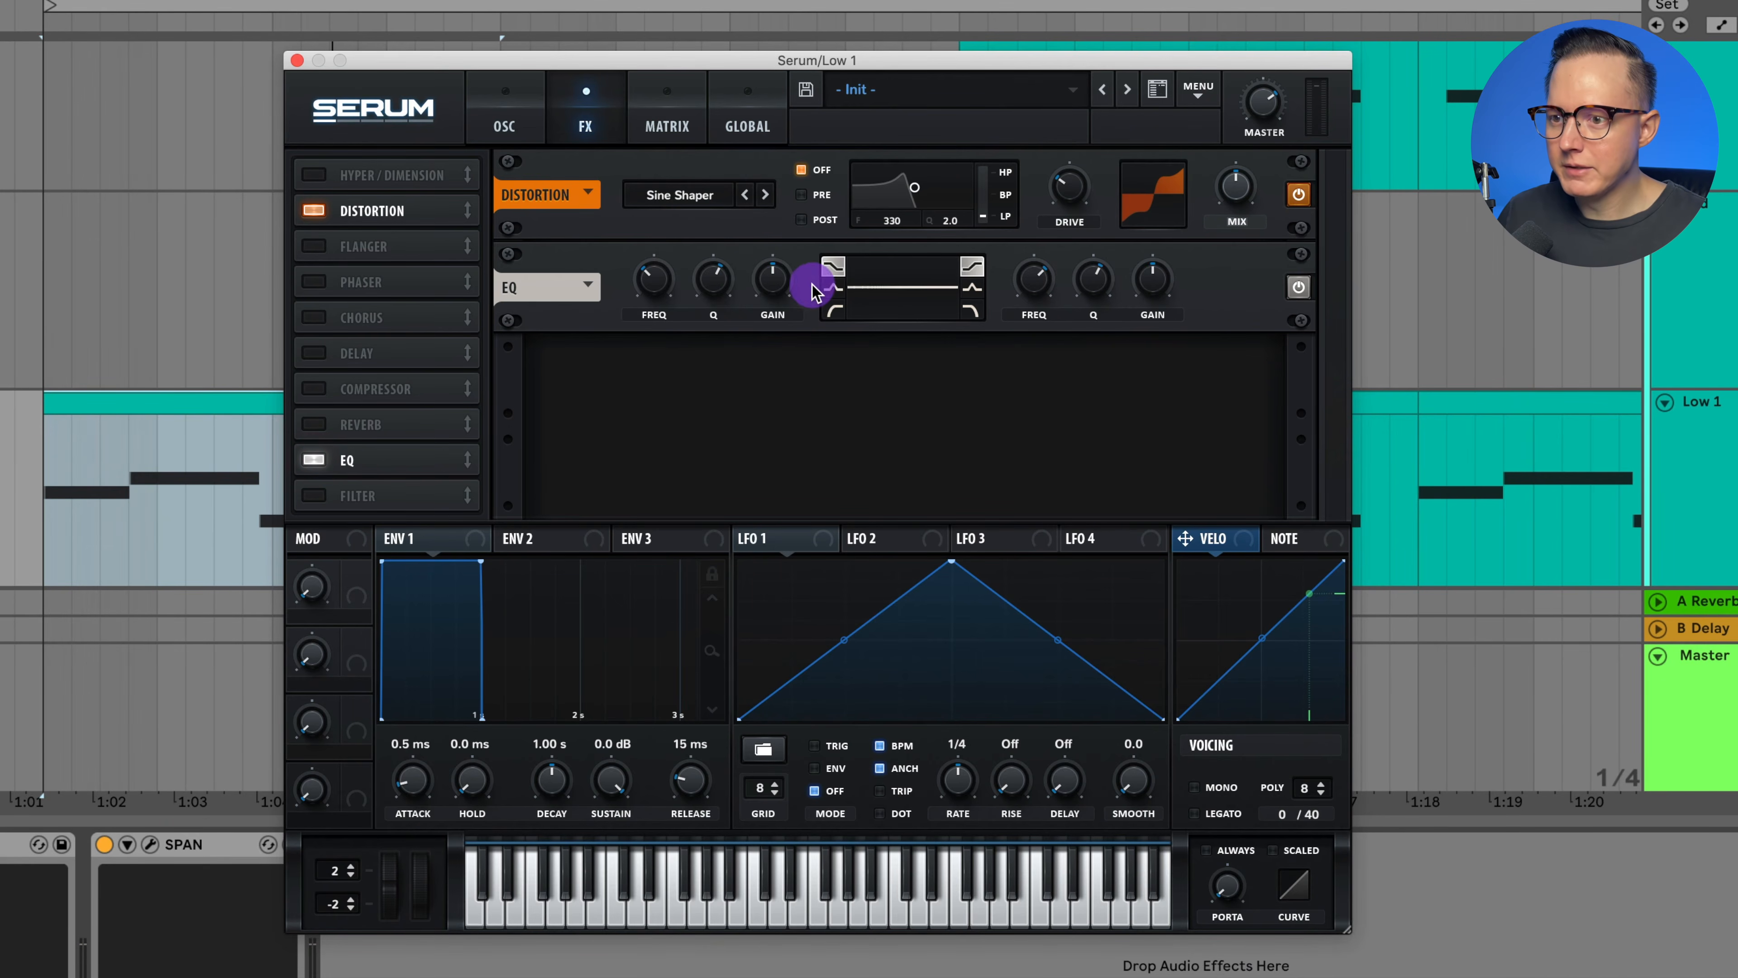
key(space)
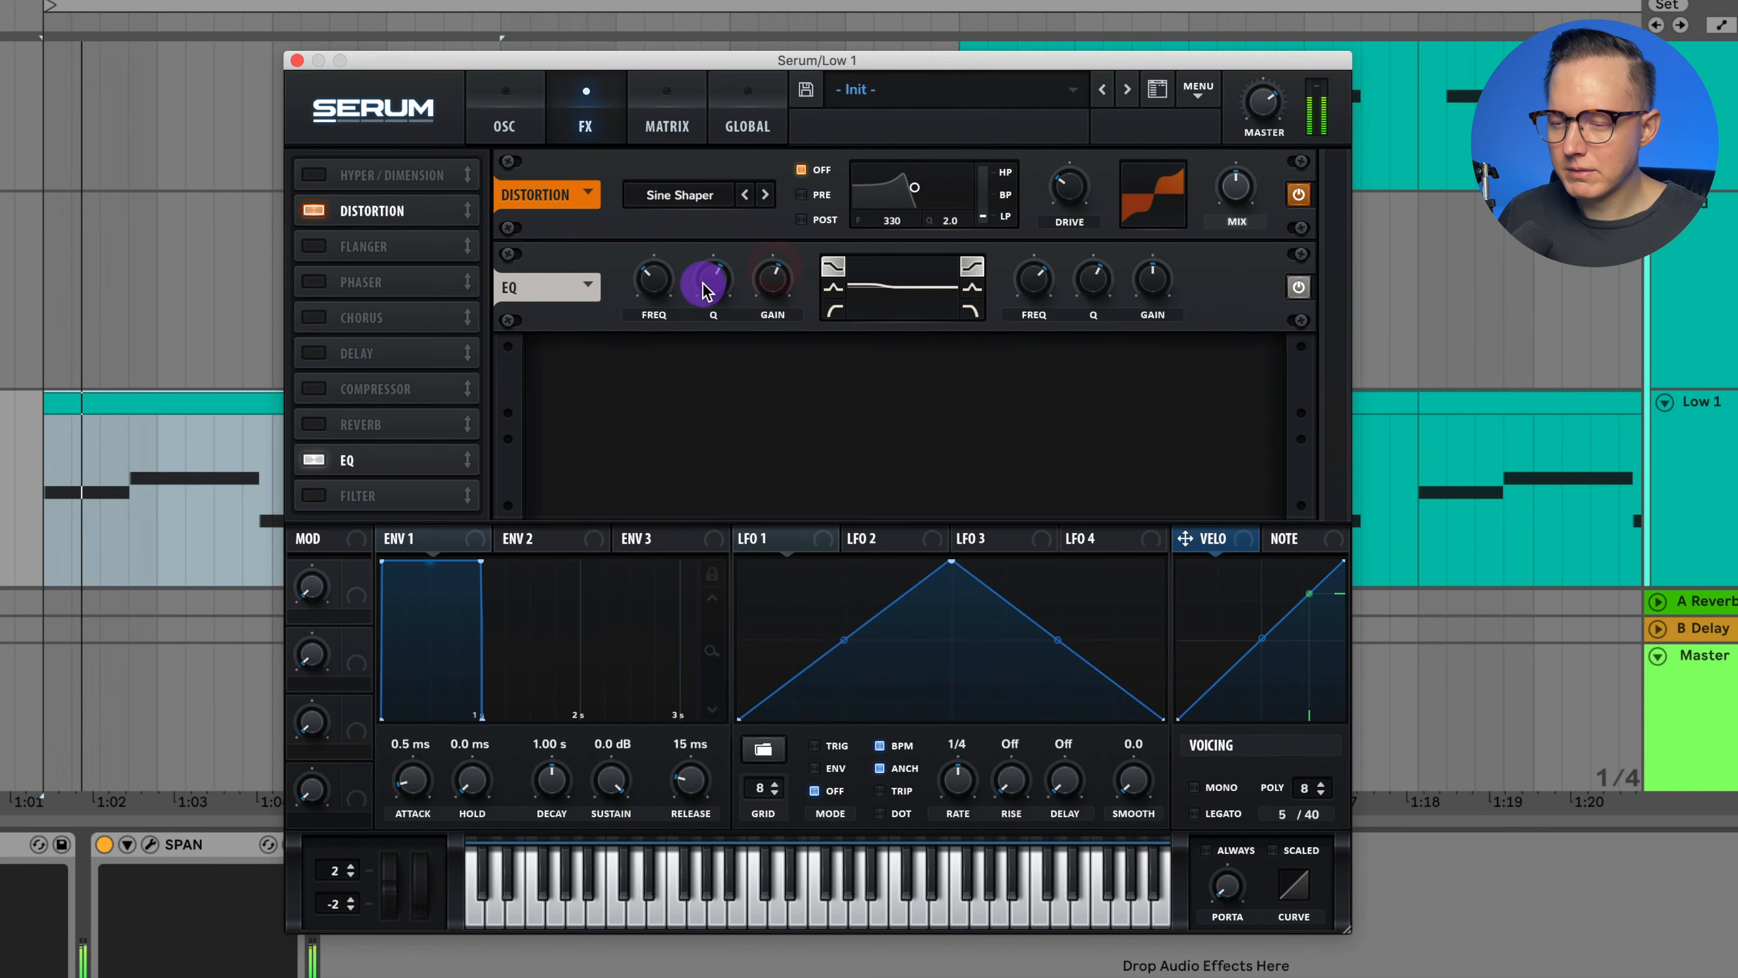
drag(768, 284, 777, 273)
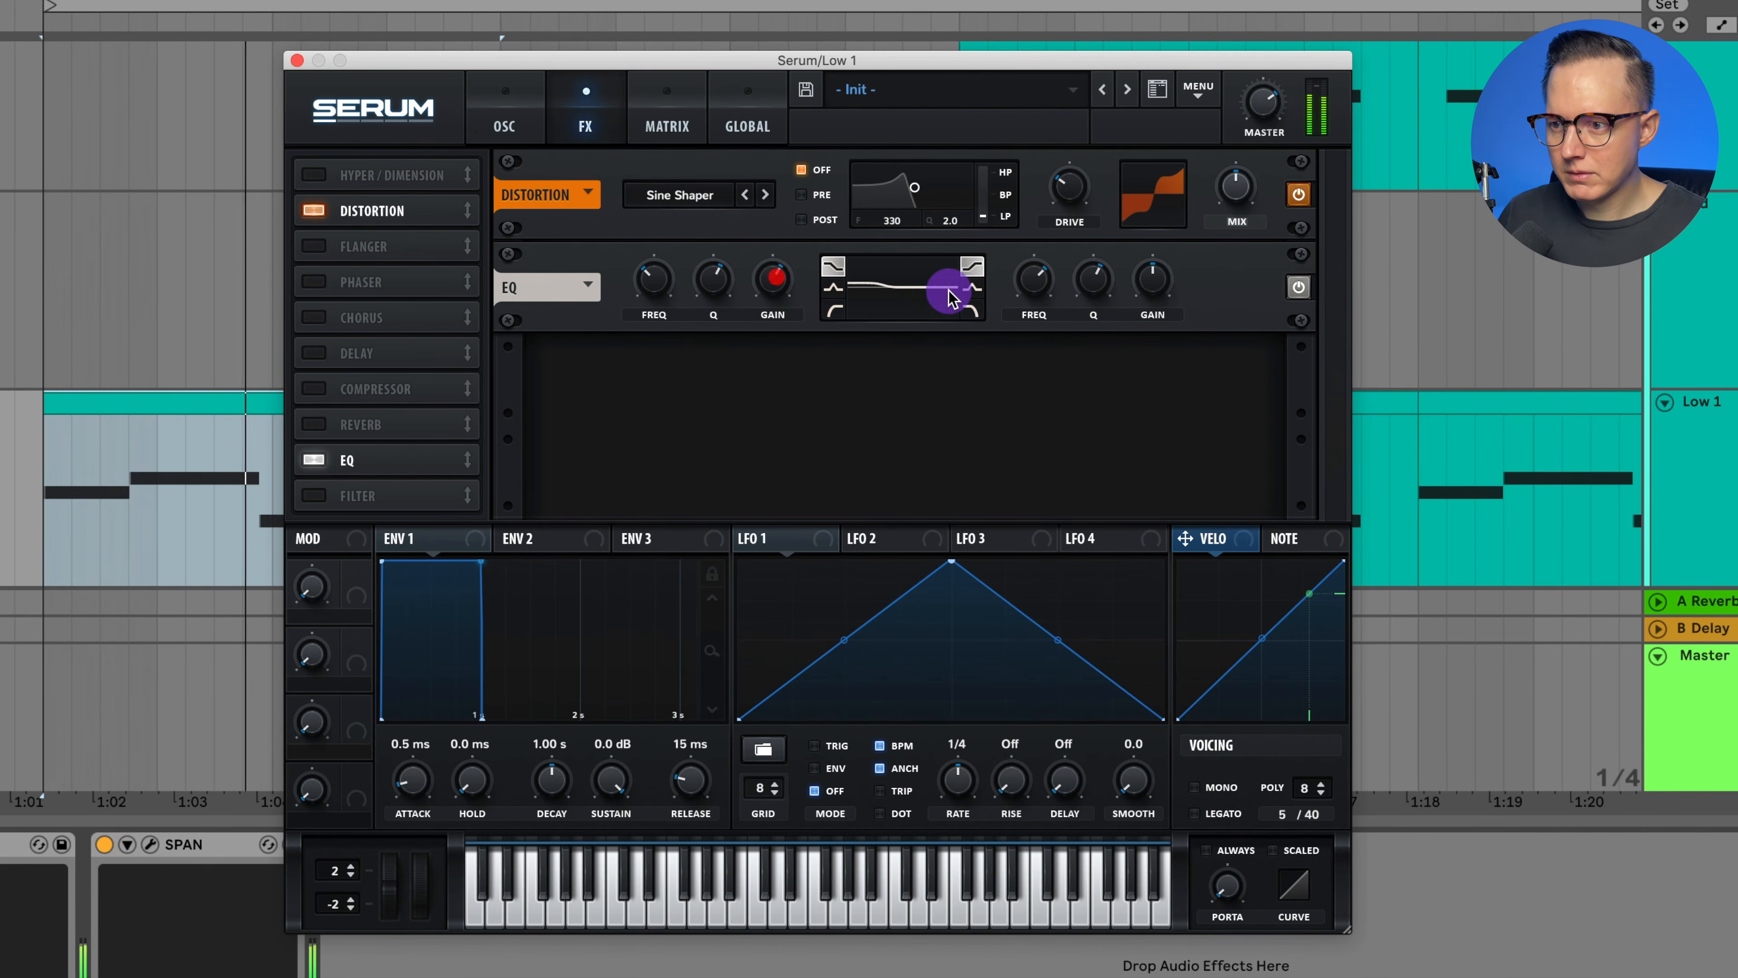
click(971, 310)
drag(1039, 286, 1107, 289)
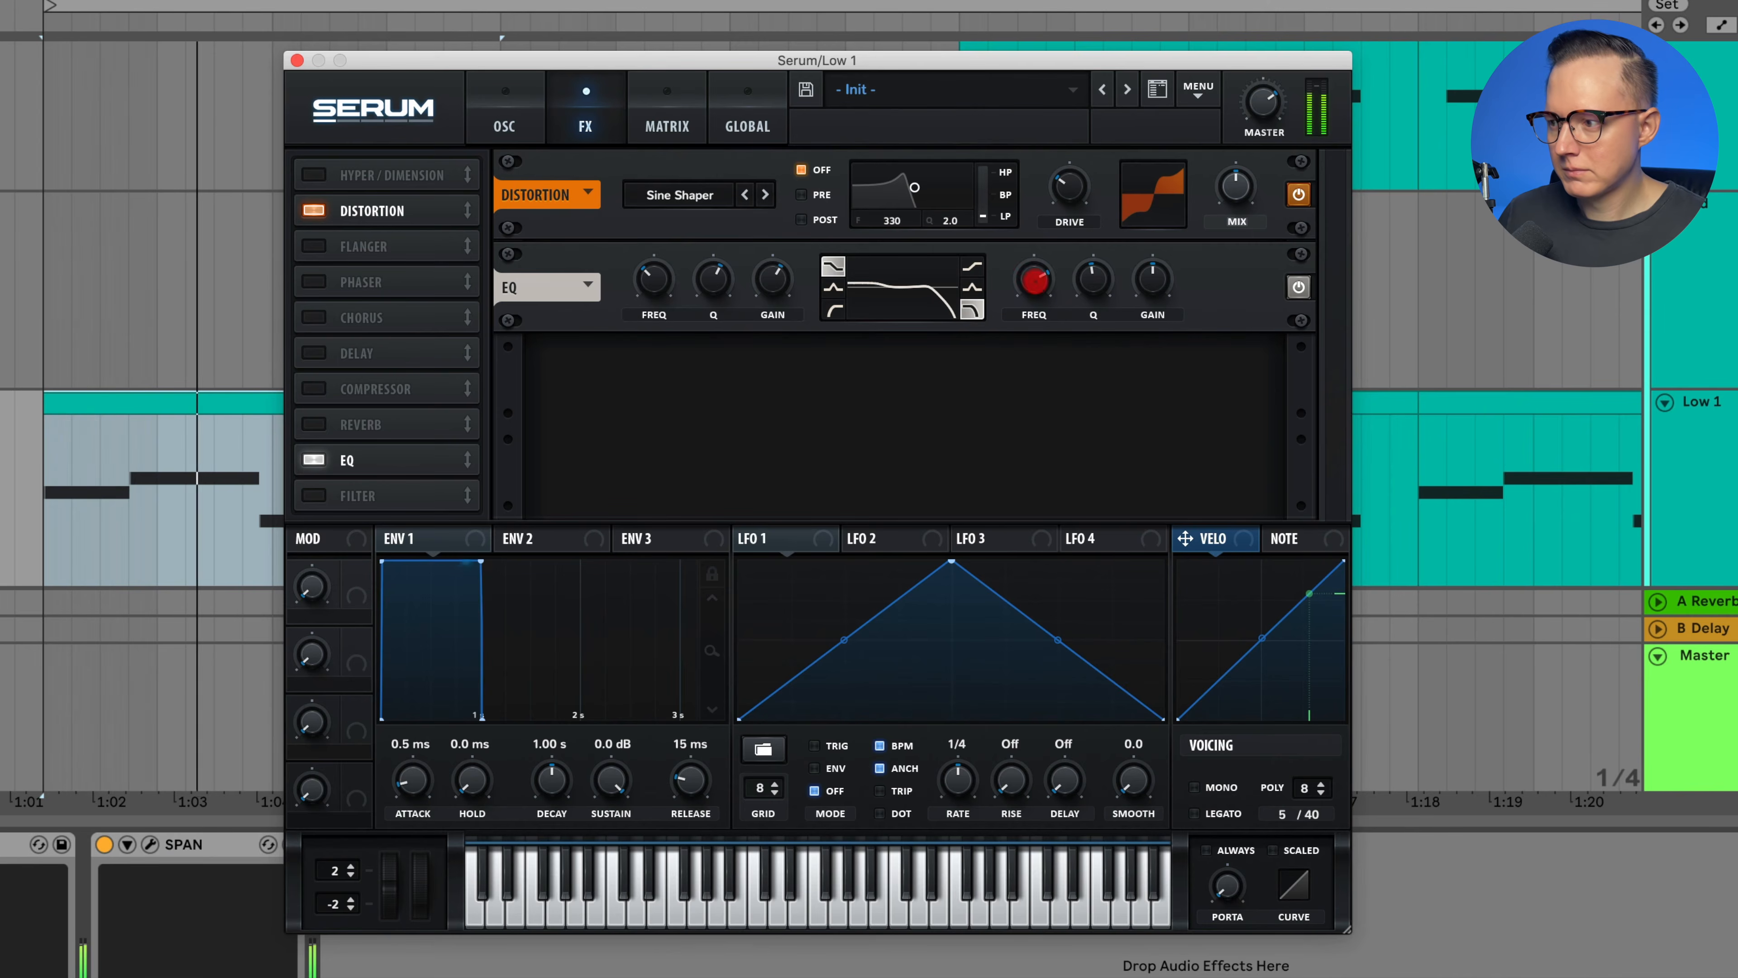
Change Low 1's low EQ band to a peak with 8.0 dB gain, adjust its Q and frequency, and close Serum.
click(833, 287)
drag(785, 293, 760, 261)
drag(708, 279, 697, 328)
mouse_move(646, 273)
mouse_down()
mouse_move(651, 326)
mouse_move(654, 283)
mouse_up()
click(776, 294)
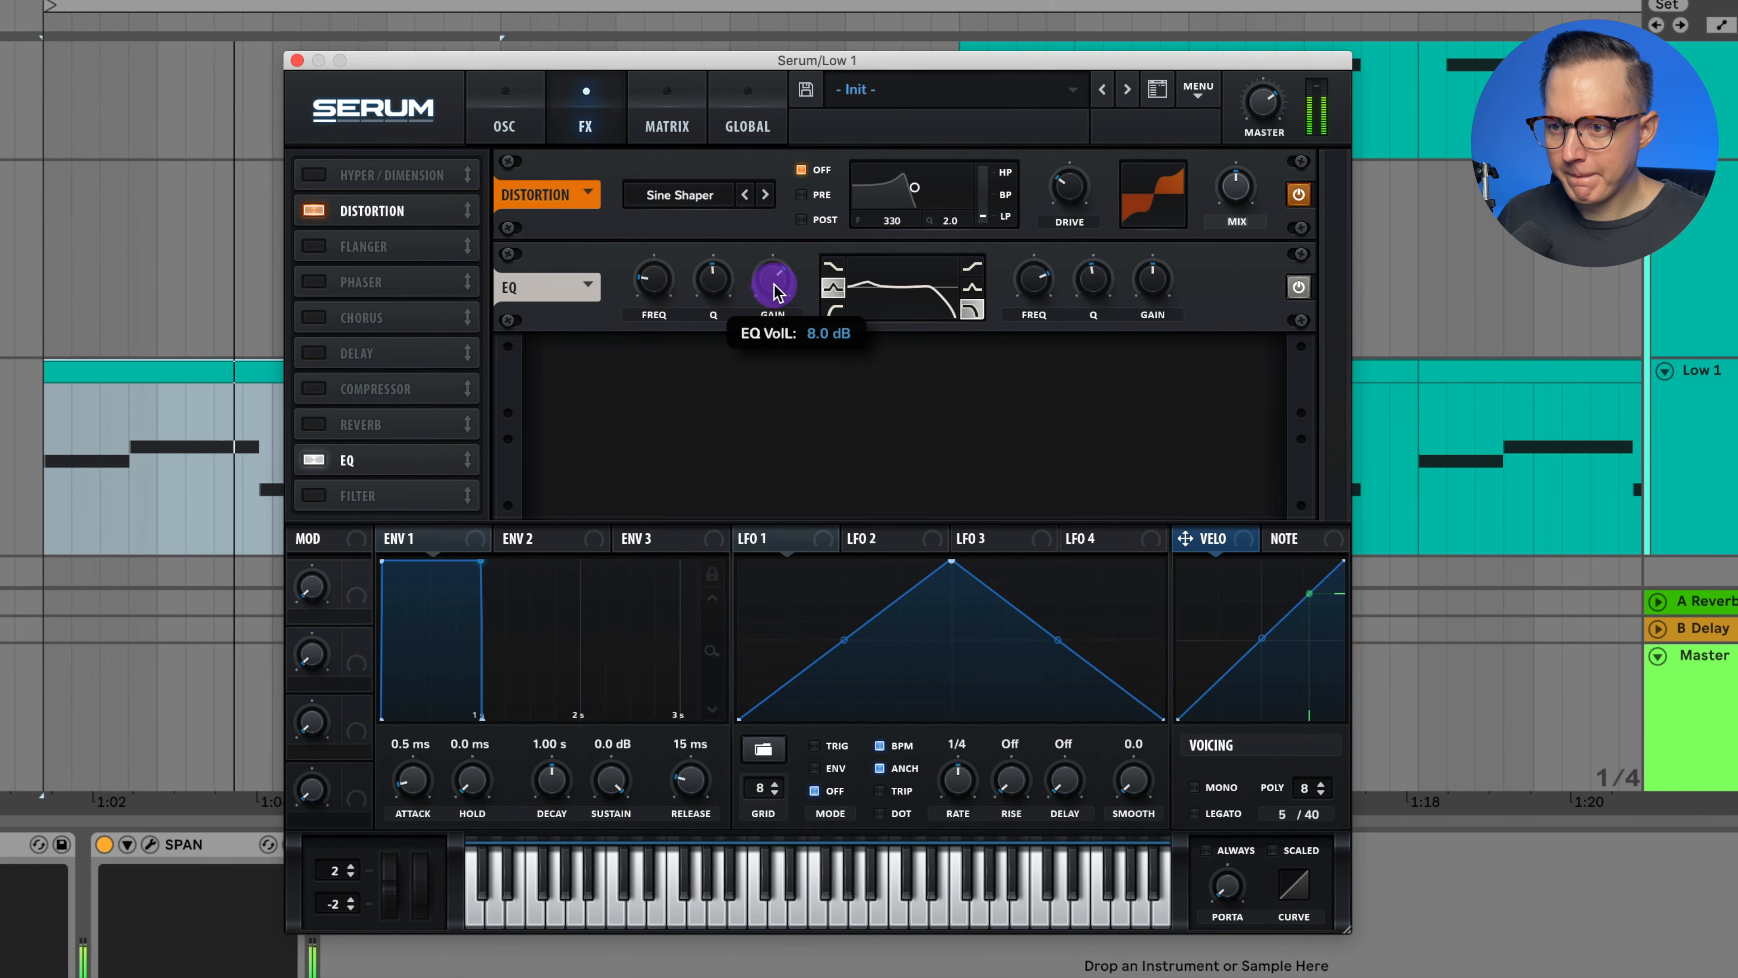
click(297, 61)
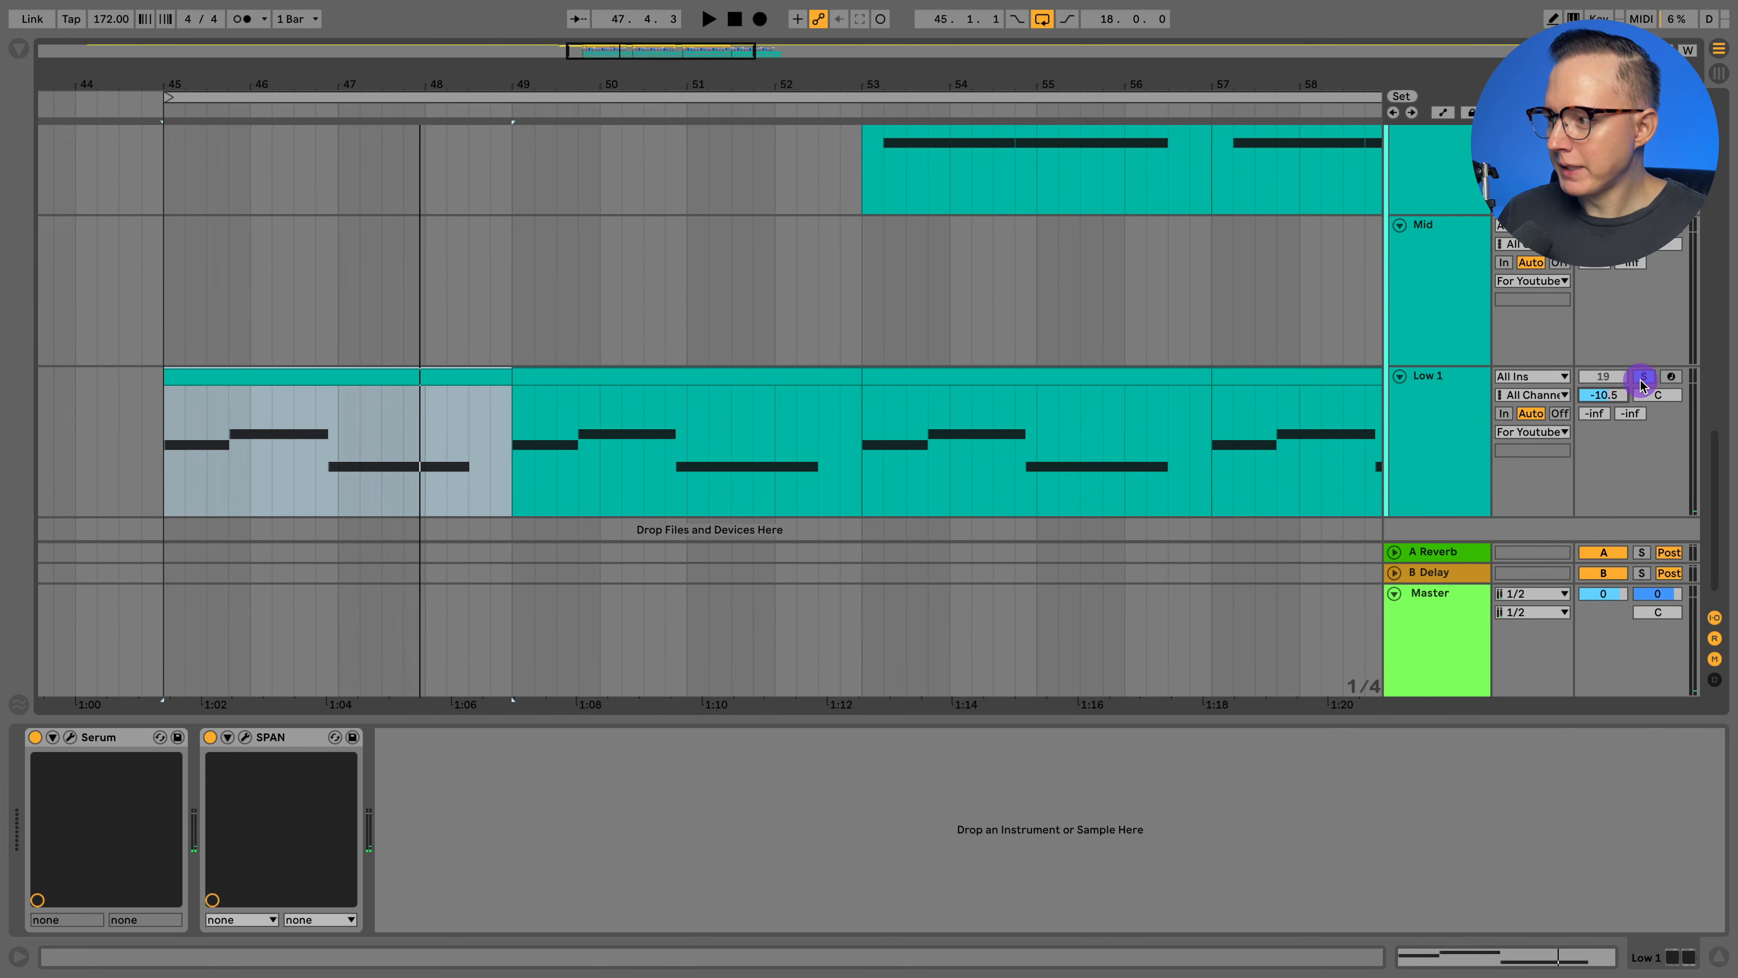
Delete the empty Mid track and play the High 1_yt, Middle_yt and Low 1 layers together from bar 53.
scroll(1084, 396, right, 3)
scroll(1136, 399, up, 4)
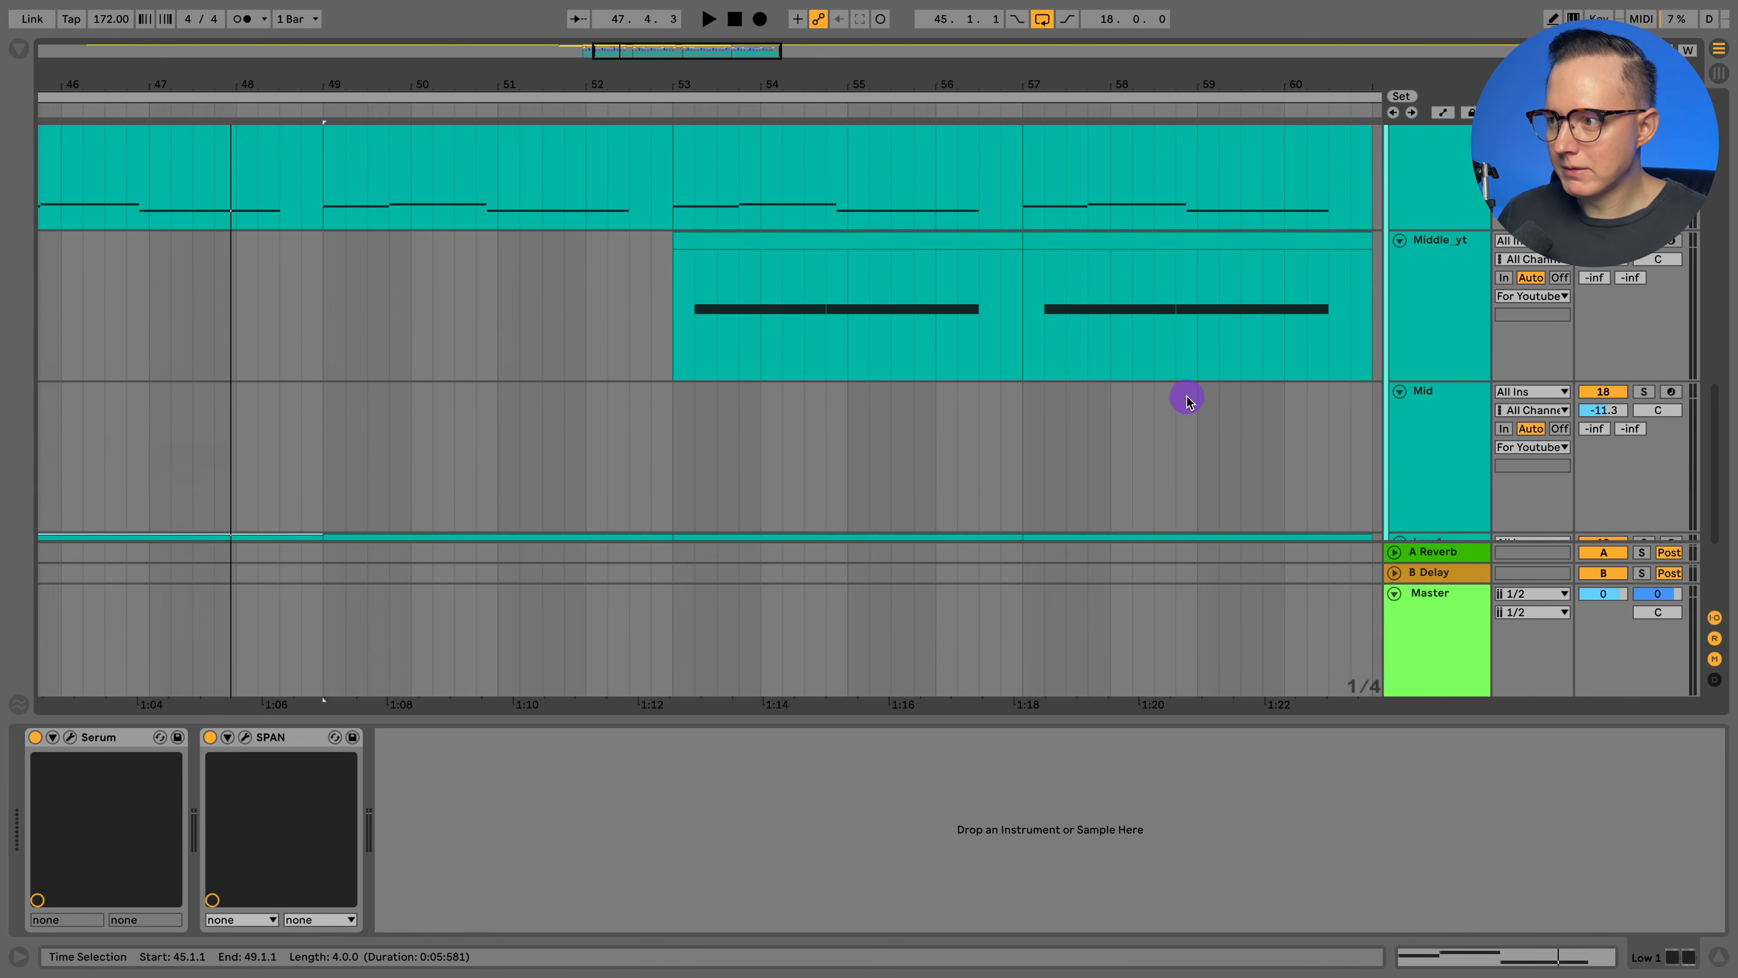
scroll(1186, 397, down, 5)
click(1404, 316)
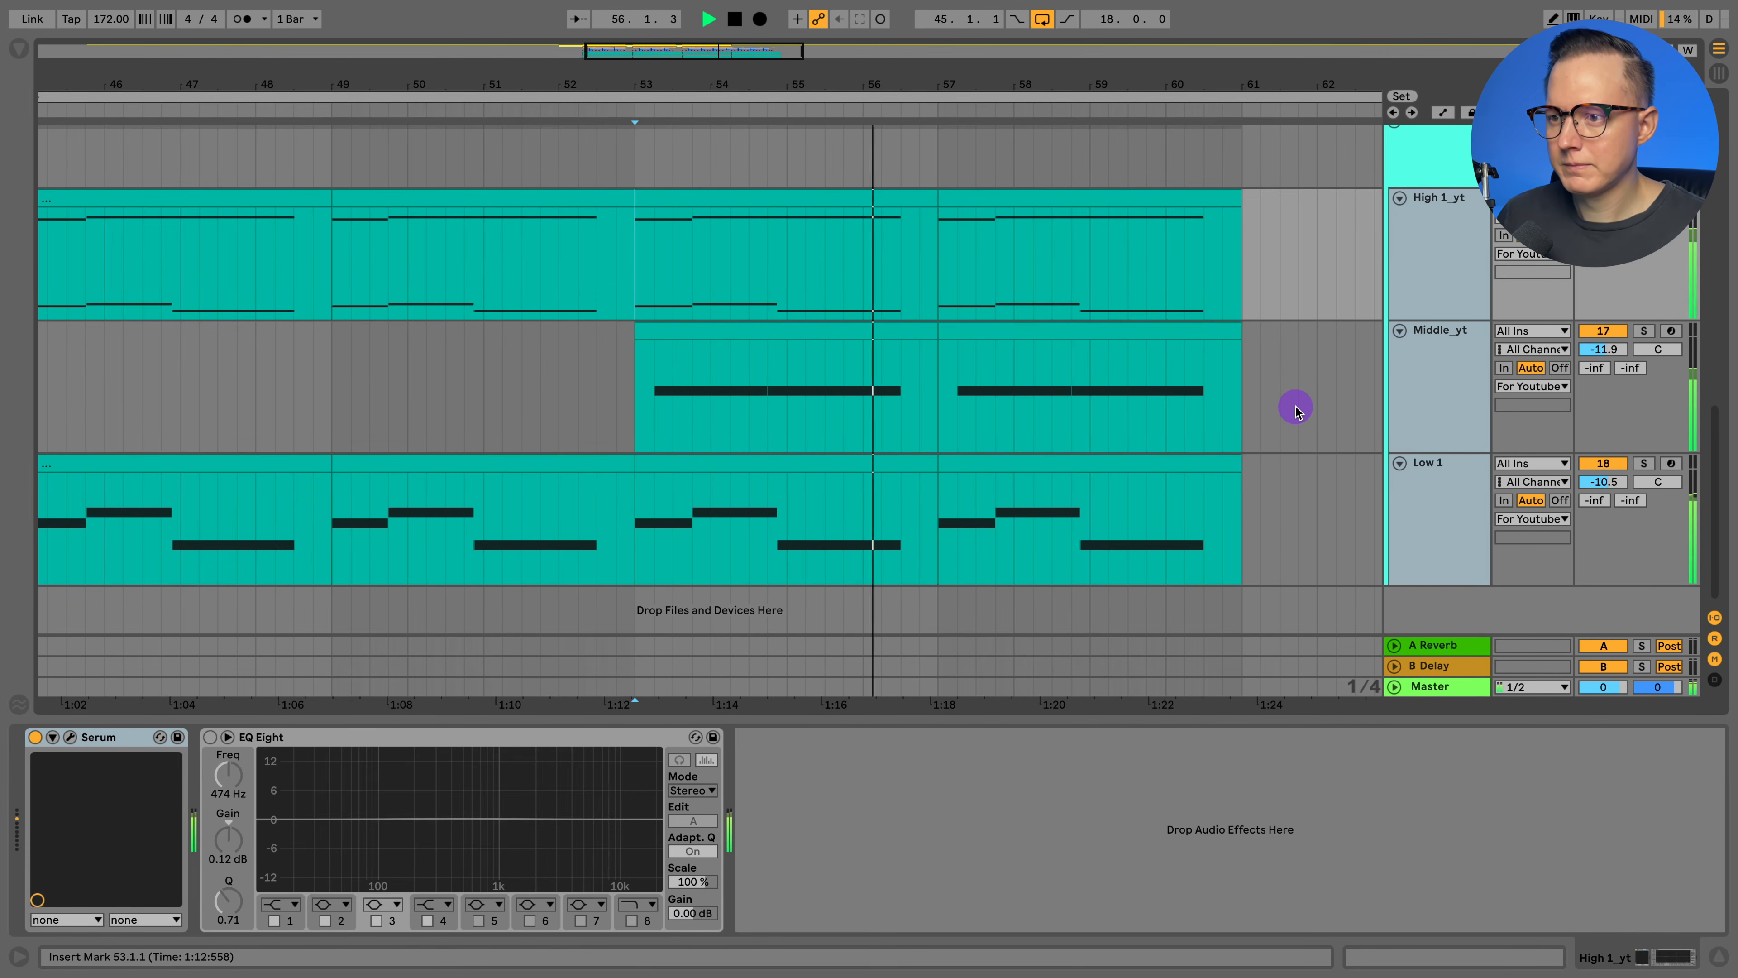
Turn on the For Youtube group's effect rack with only Erosion active, bypassing Phaser and Compressor, and audition it.
click(1419, 164)
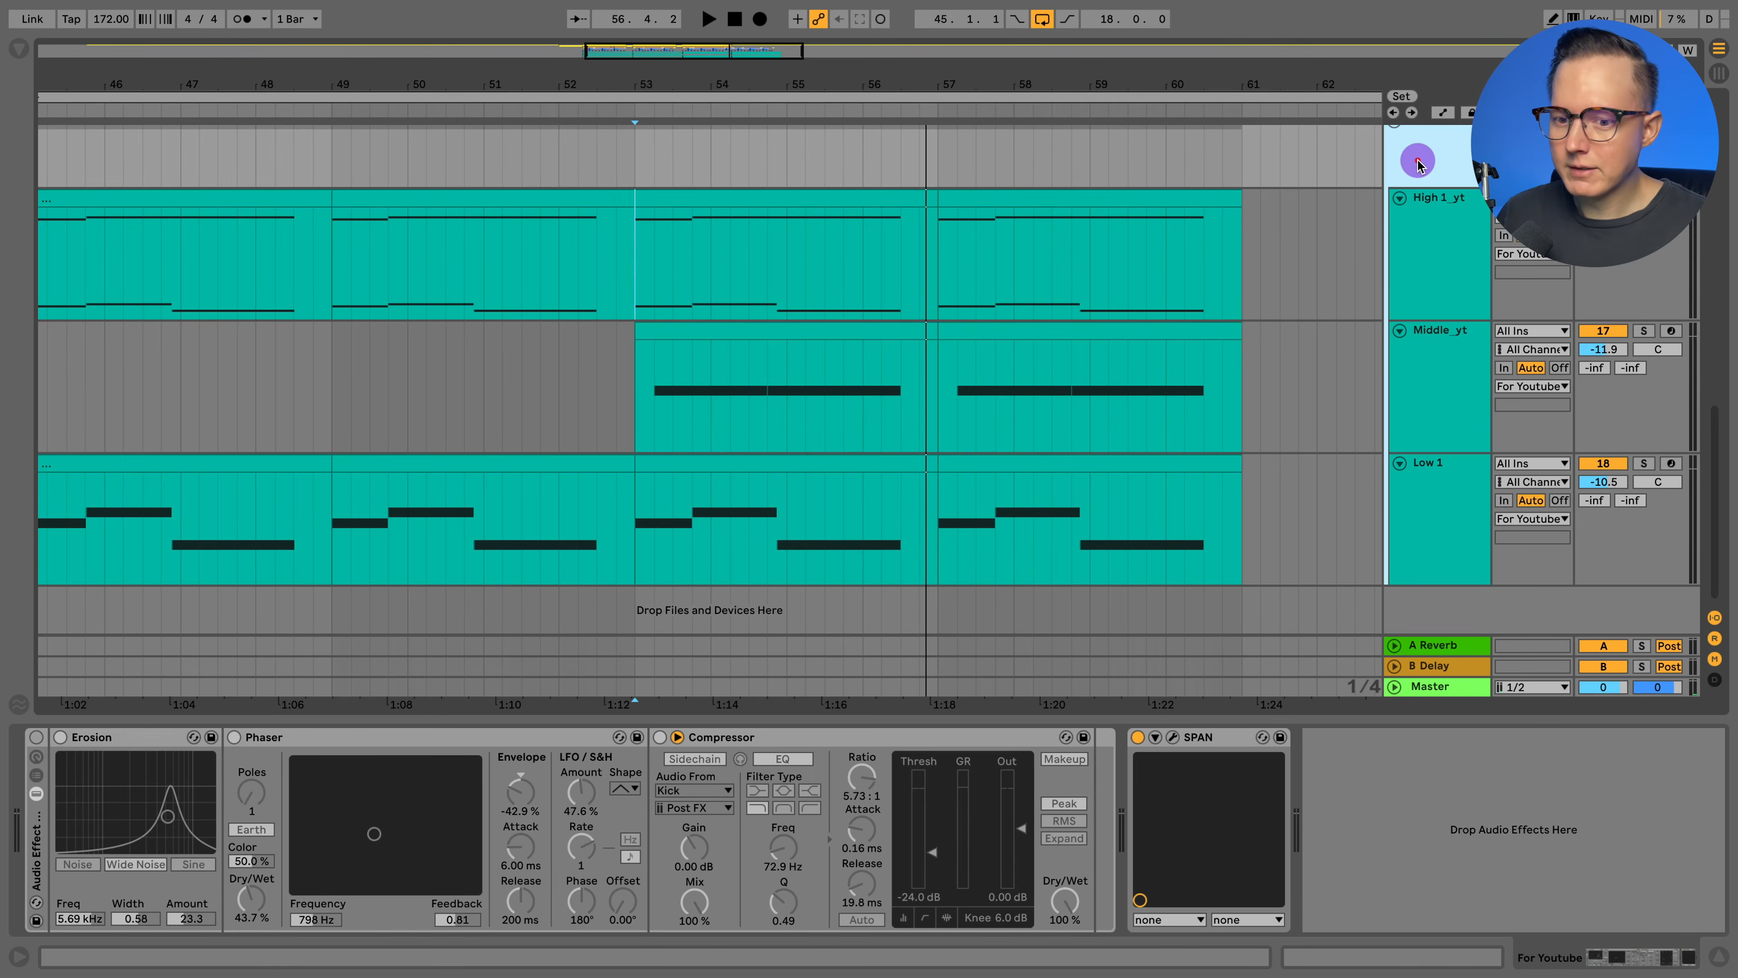
click(234, 737)
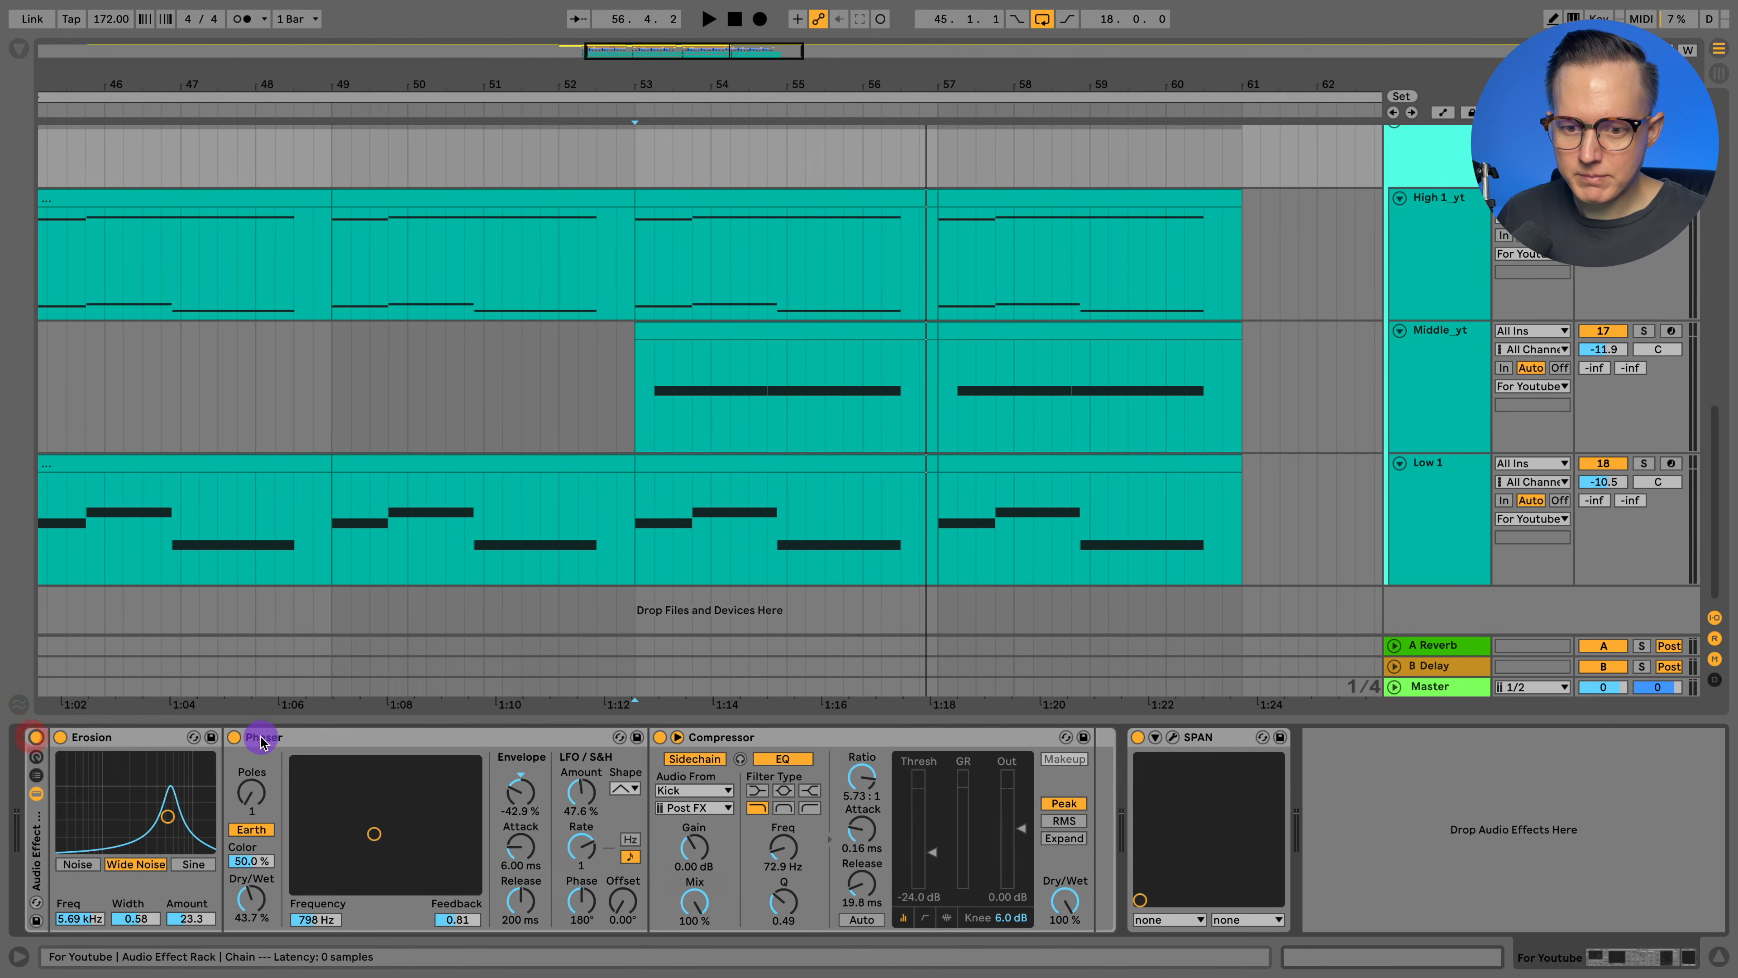
click(659, 737)
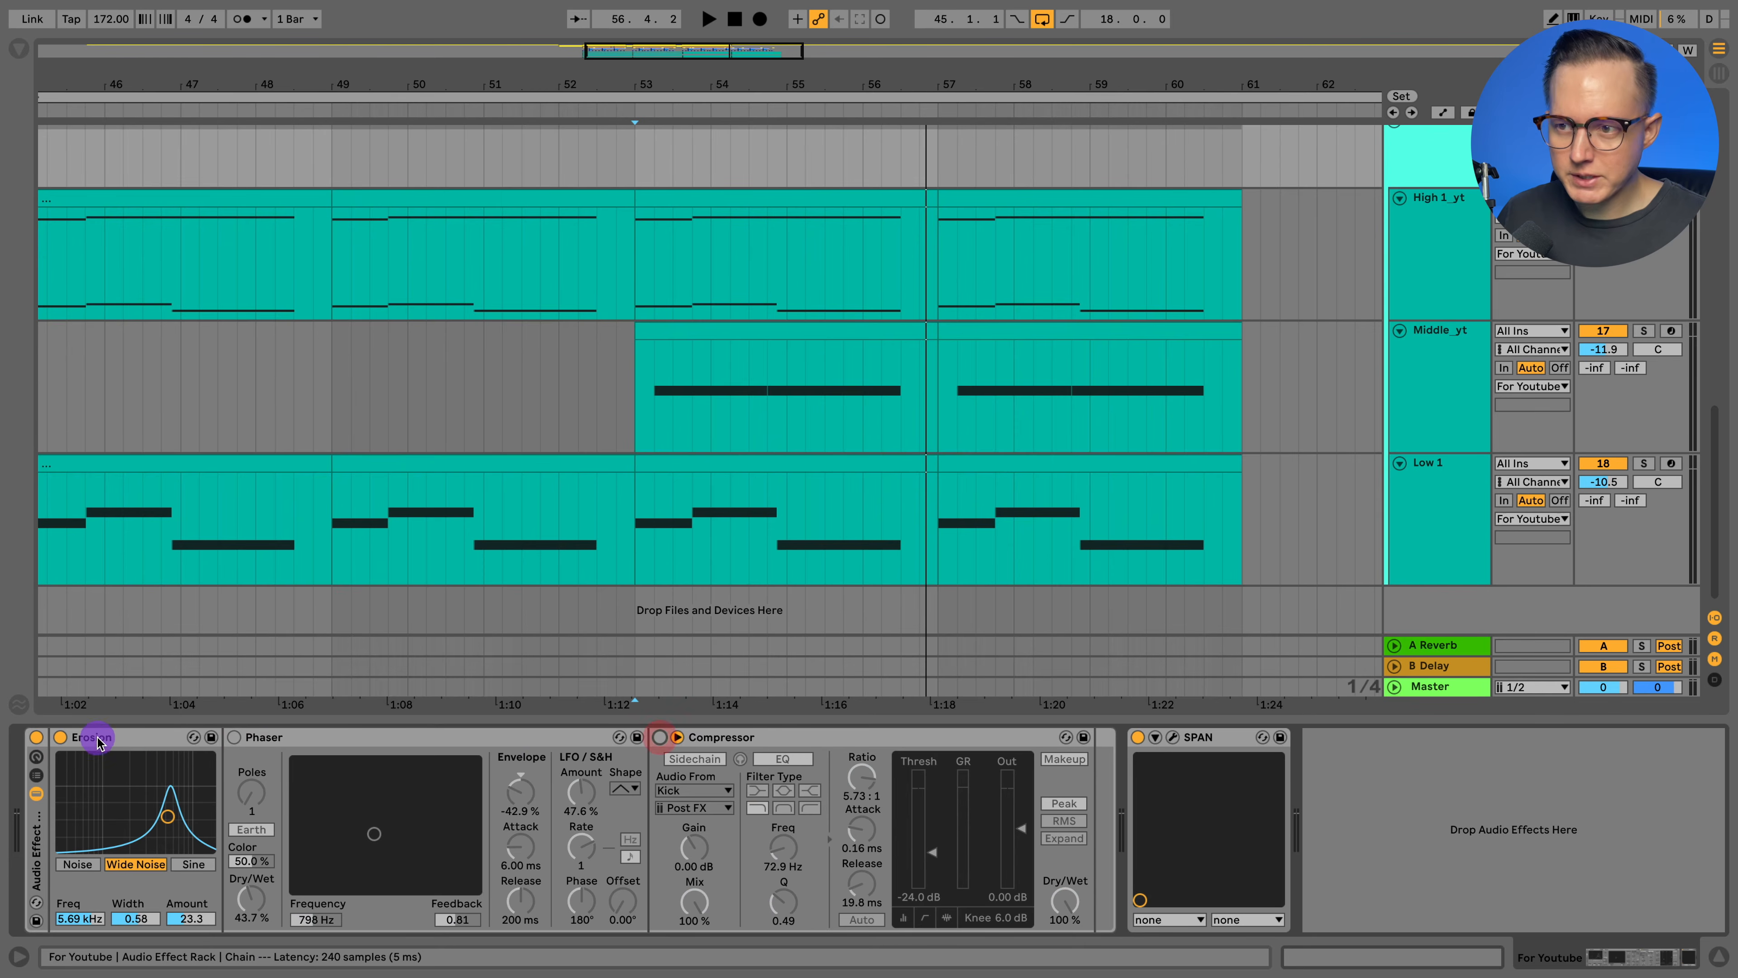
key(space)
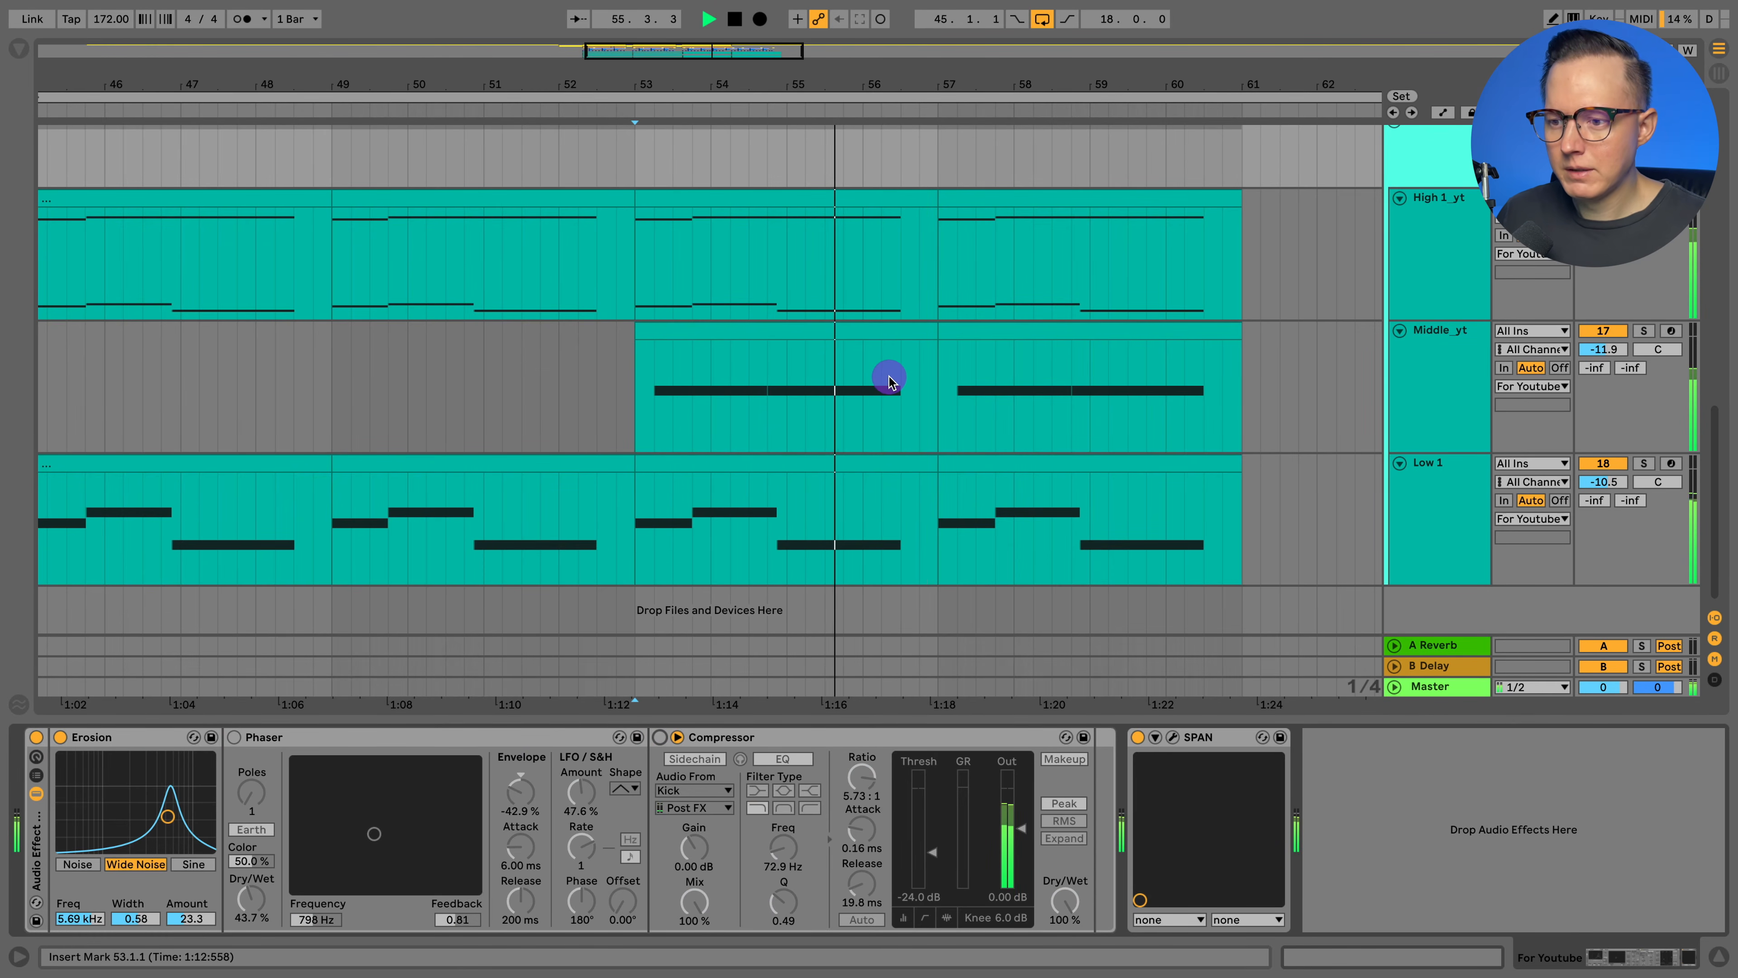
key(space)
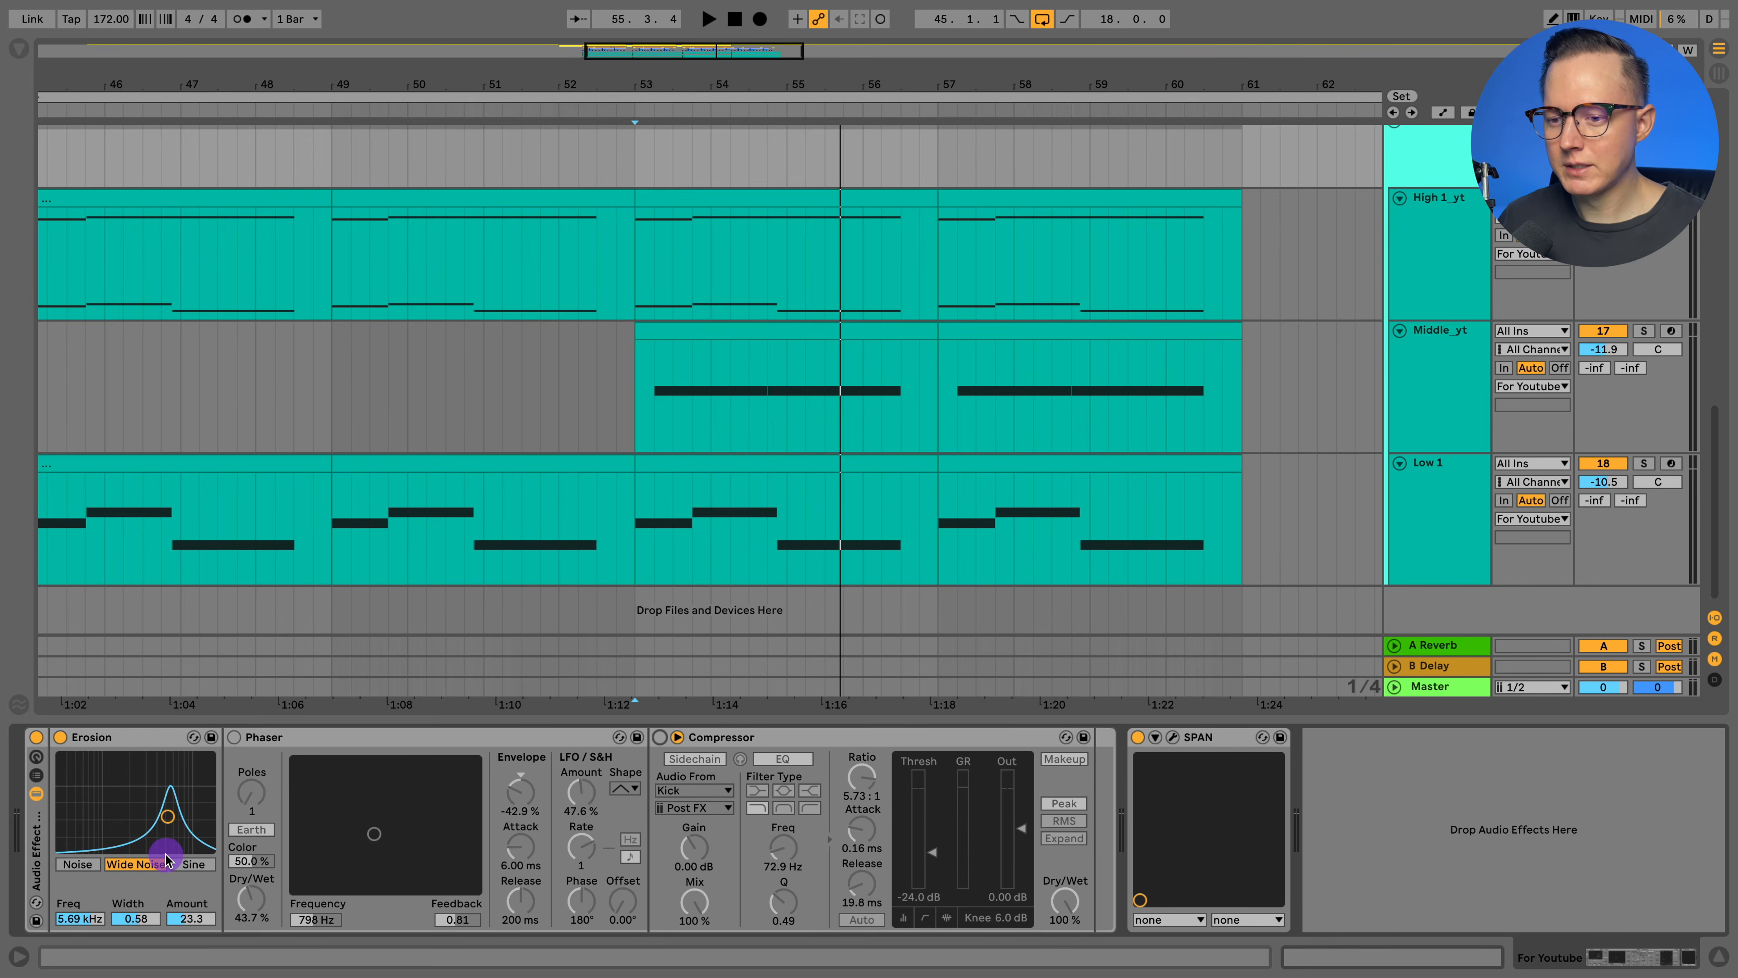
Switch the Phaser and the Kick-sidechained Compressor back on while auditioning the For Youtube group.
click(235, 738)
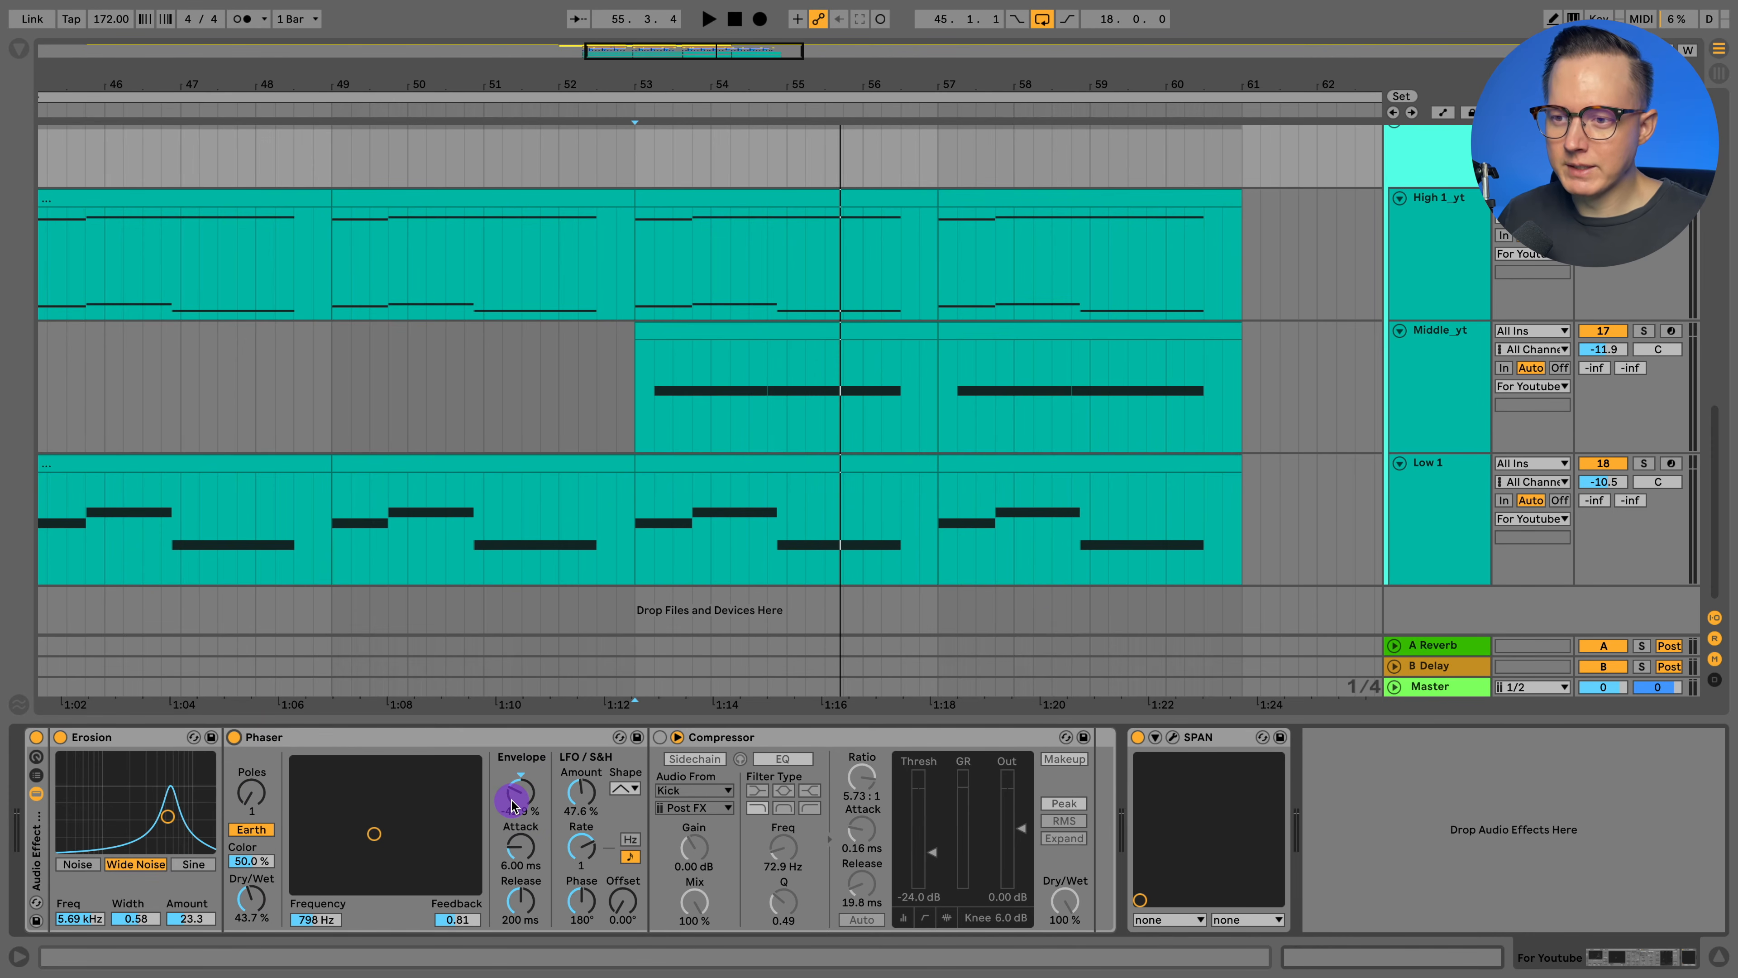
key(space)
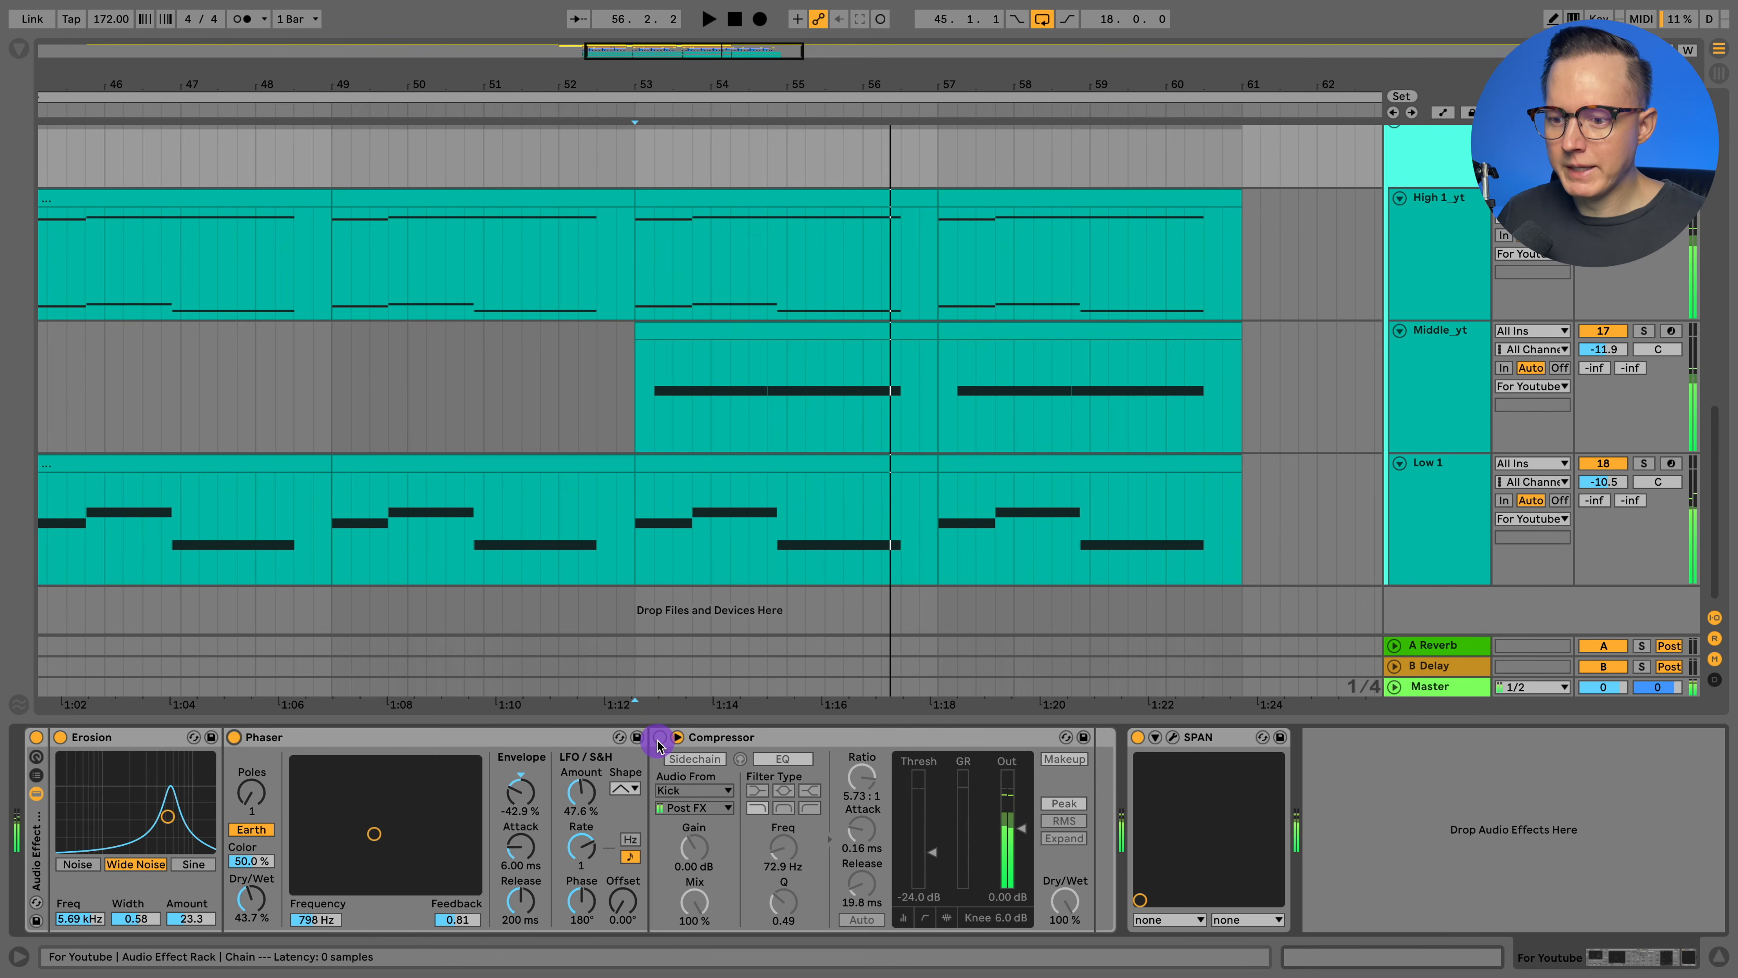
click(658, 739)
key(space)
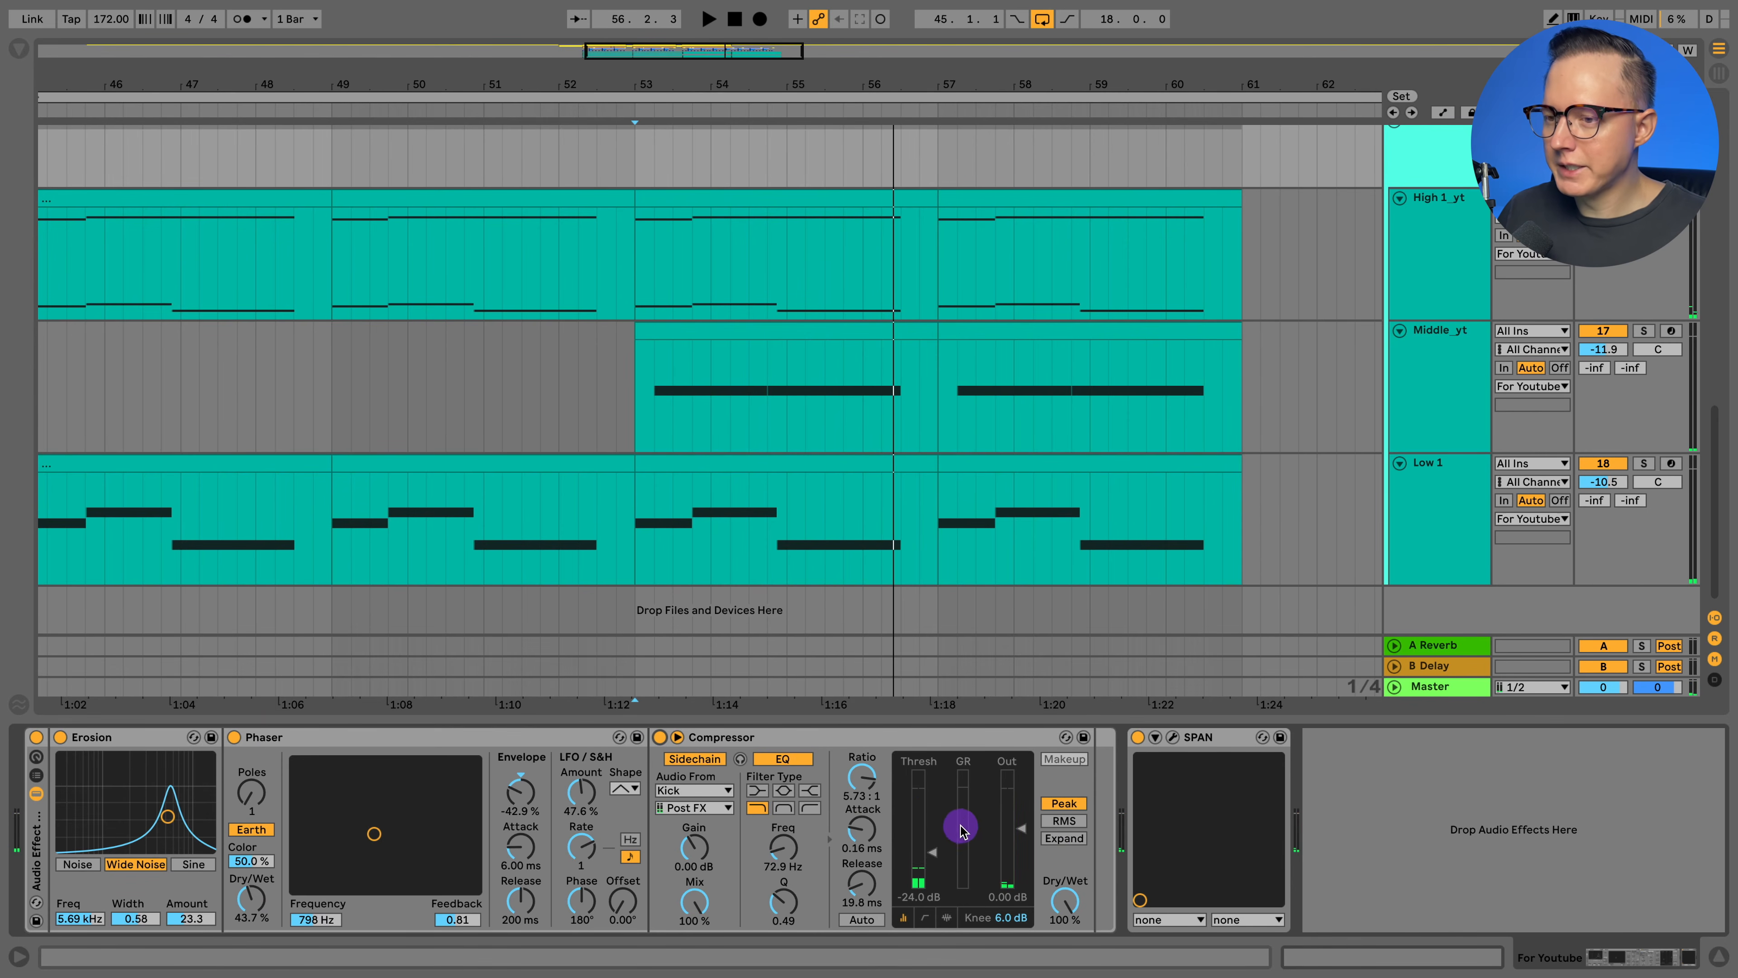
Play the three bass layers from bar 53 with the full group effect rack active.
scroll(1400, 337, up, 1)
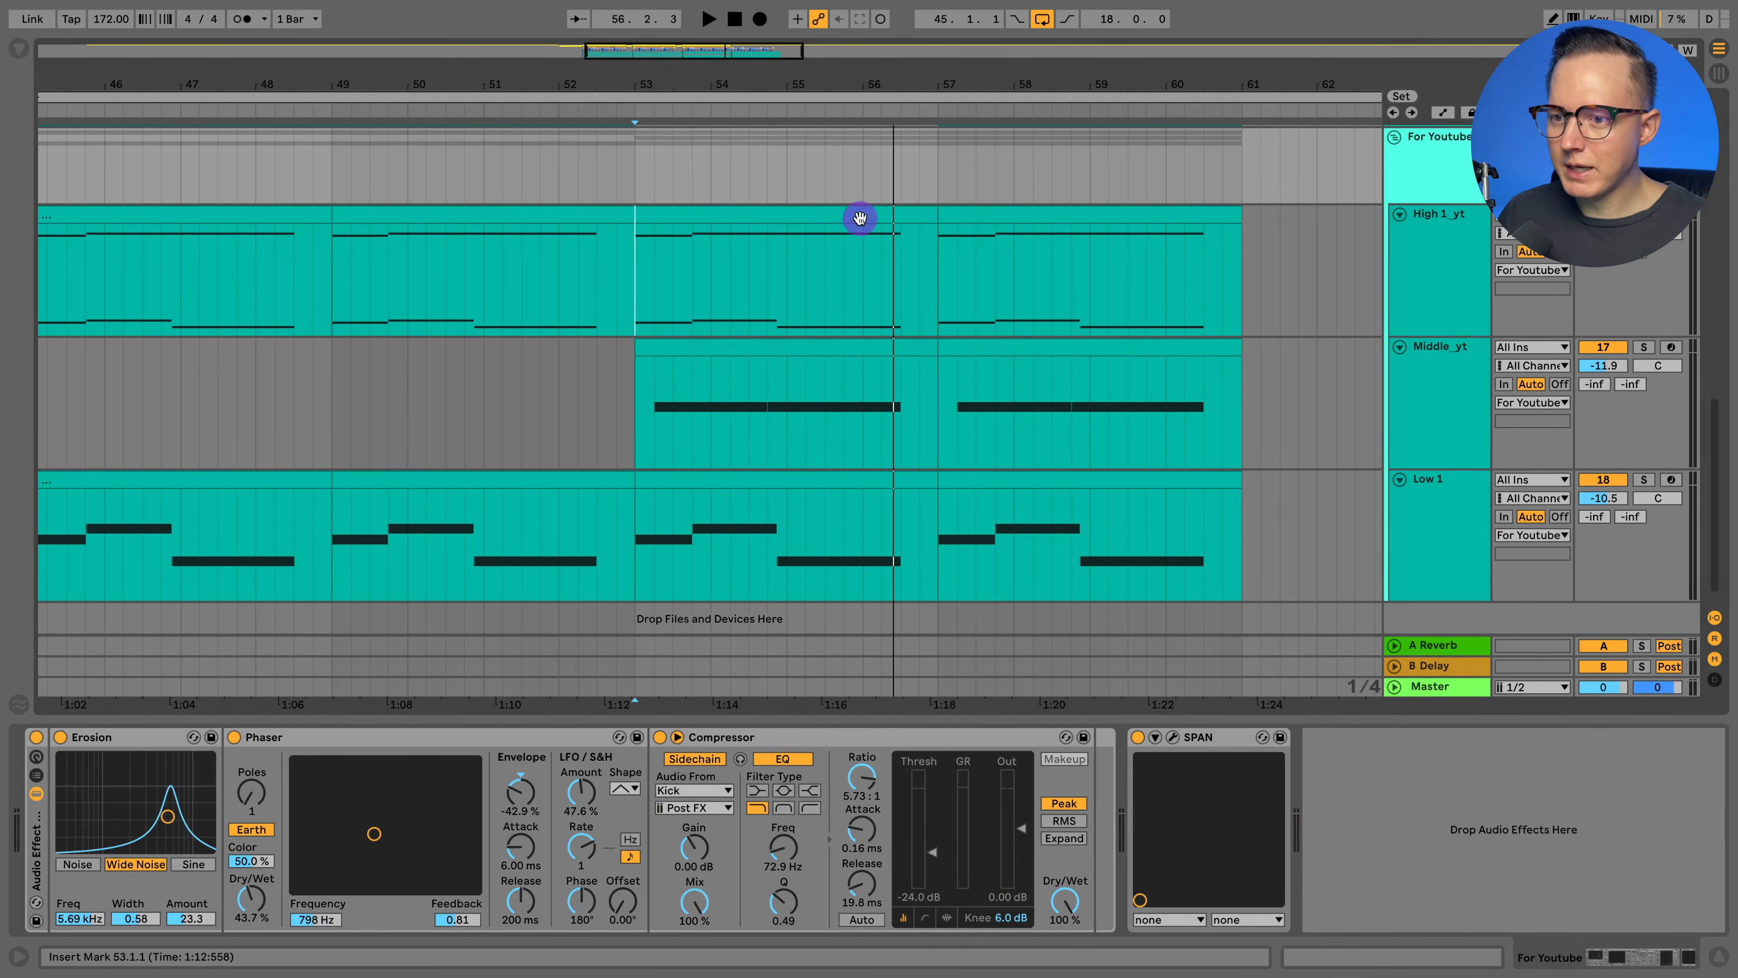
click(641, 373)
scroll(1319, 404, down, 1)
scroll(1416, 349, up, 1)
key(space)
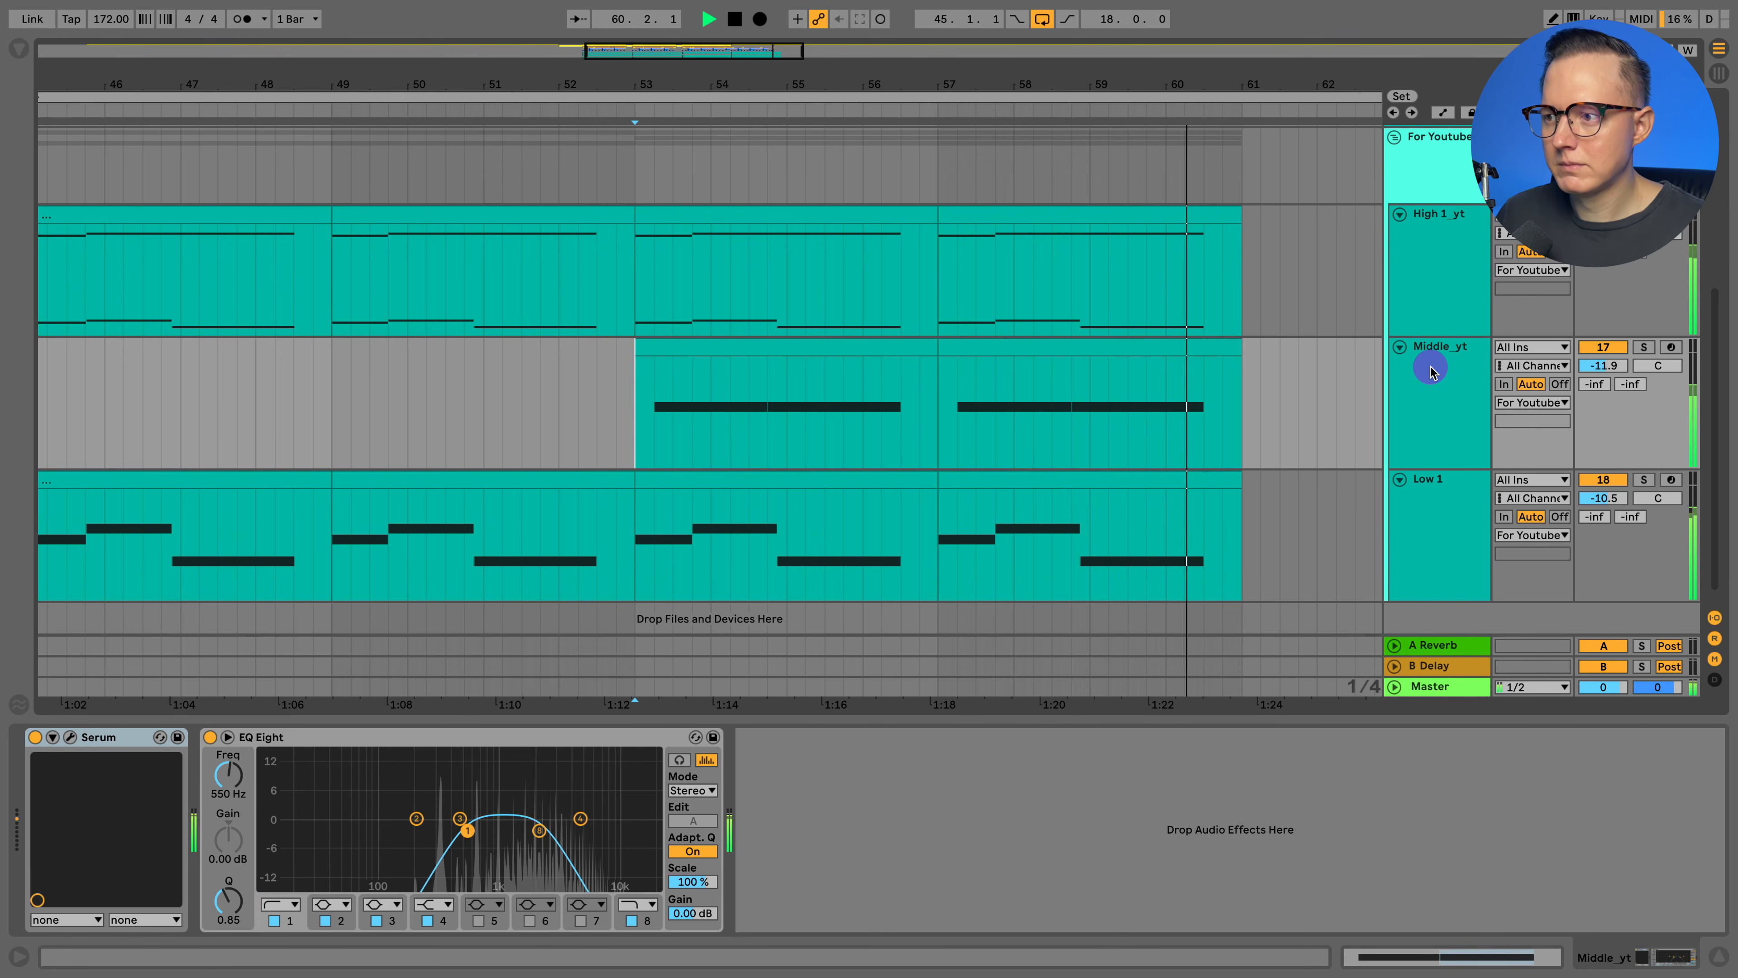
key(space)
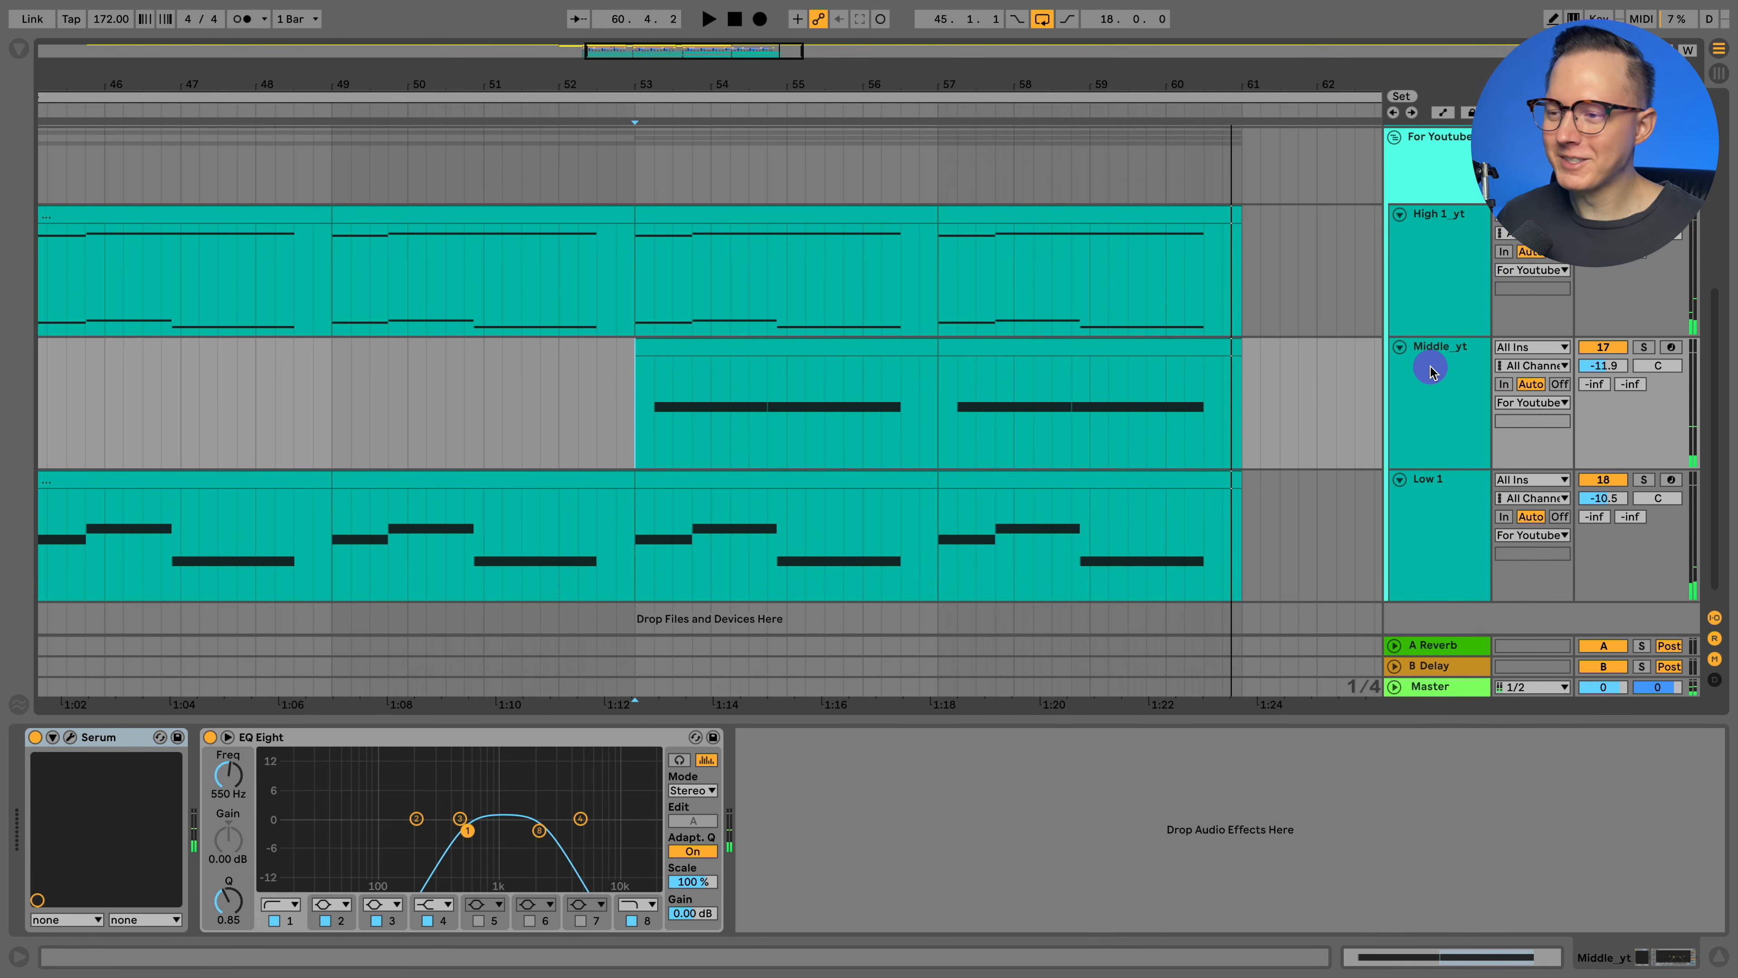
Review the arrangement and device chains of the Middle_yt, High 1_yt and Low 1 tracks.
click(1430, 367)
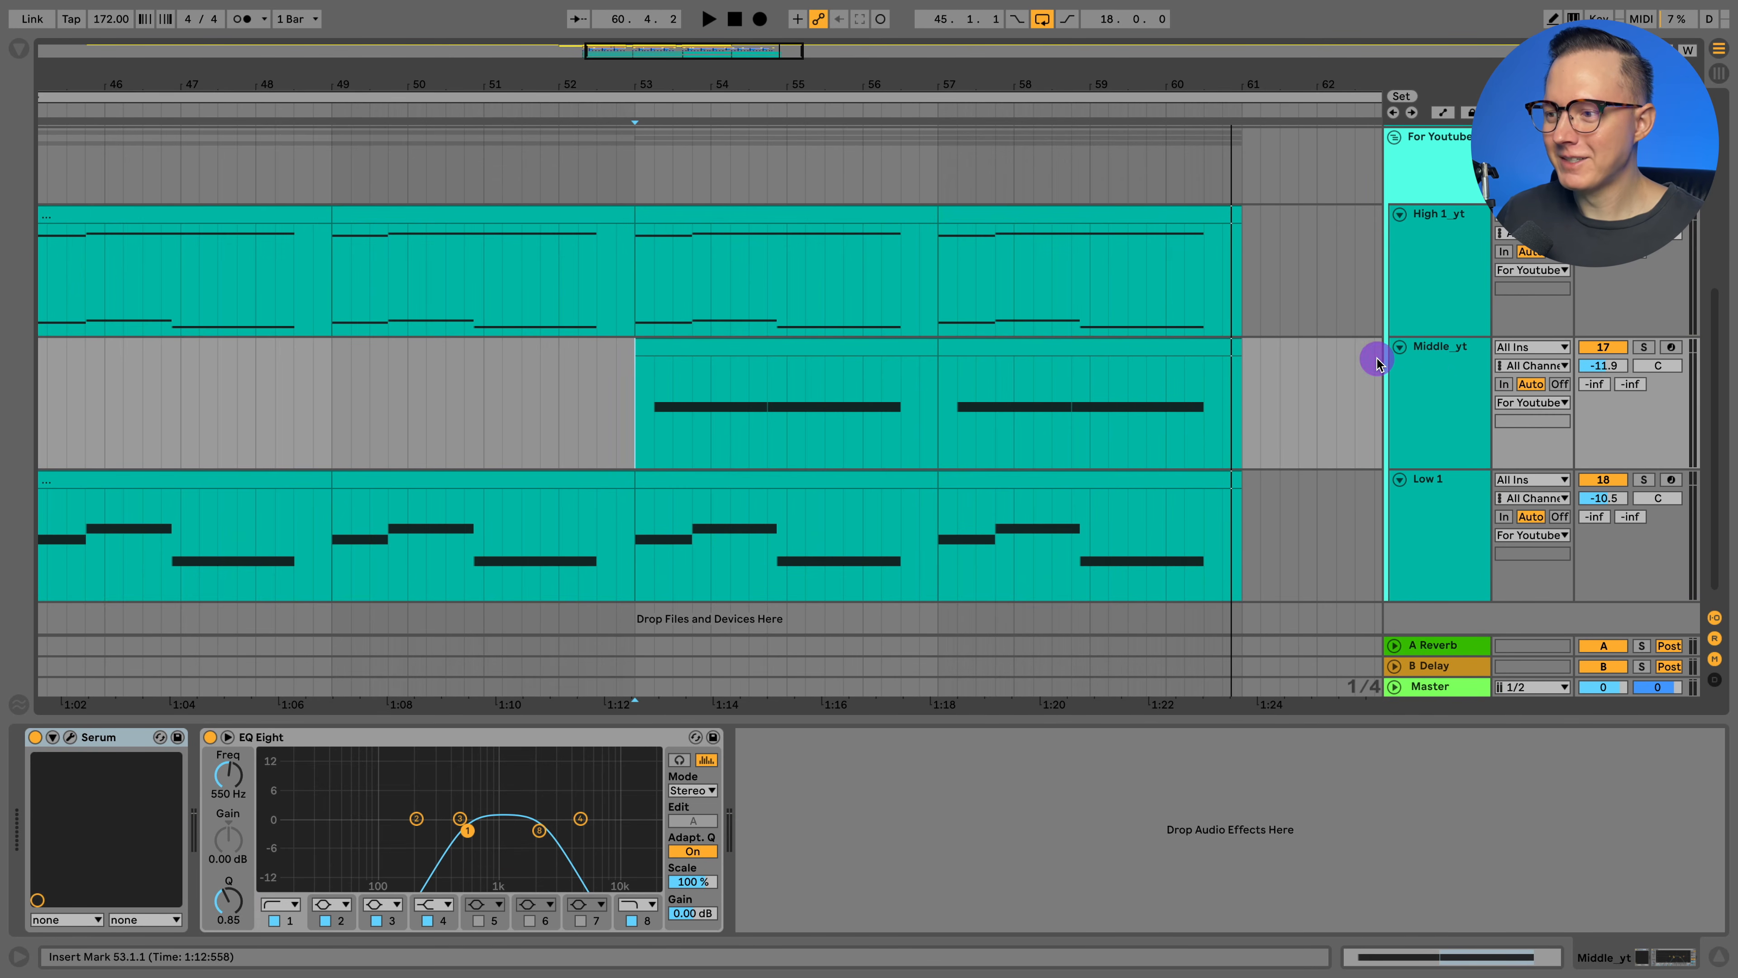
scroll(1167, 346, left, 3)
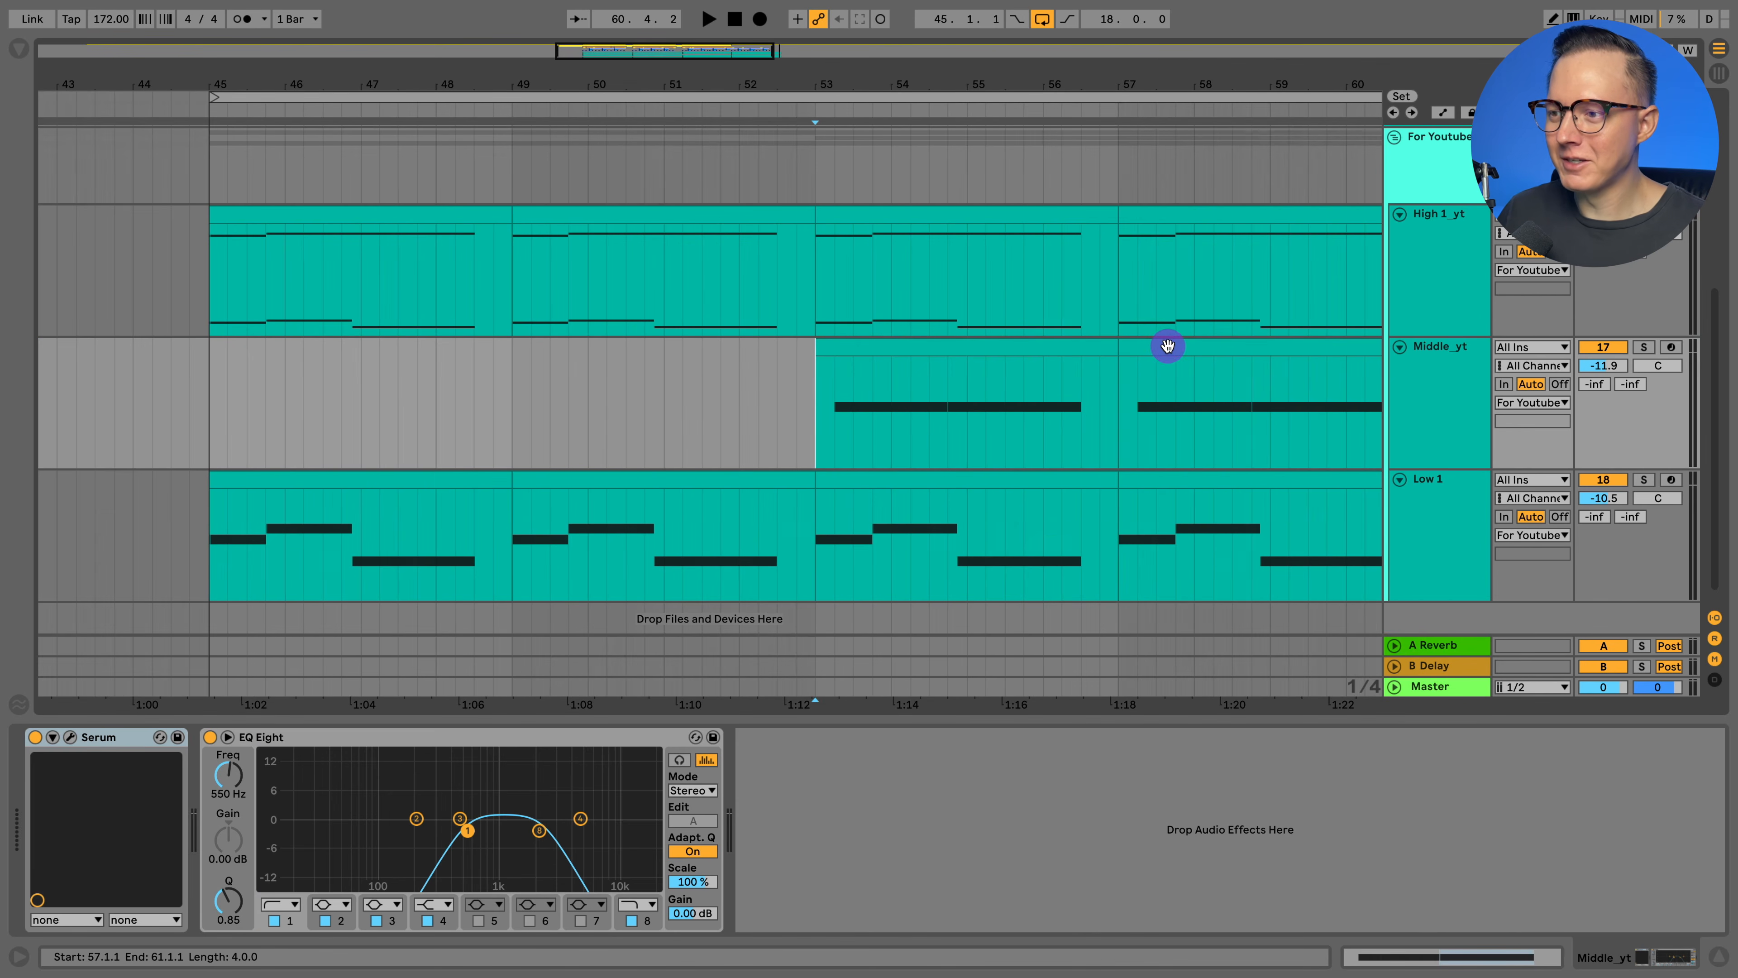
scroll(1167, 343, right, 1)
drag(901, 80, 898, 45)
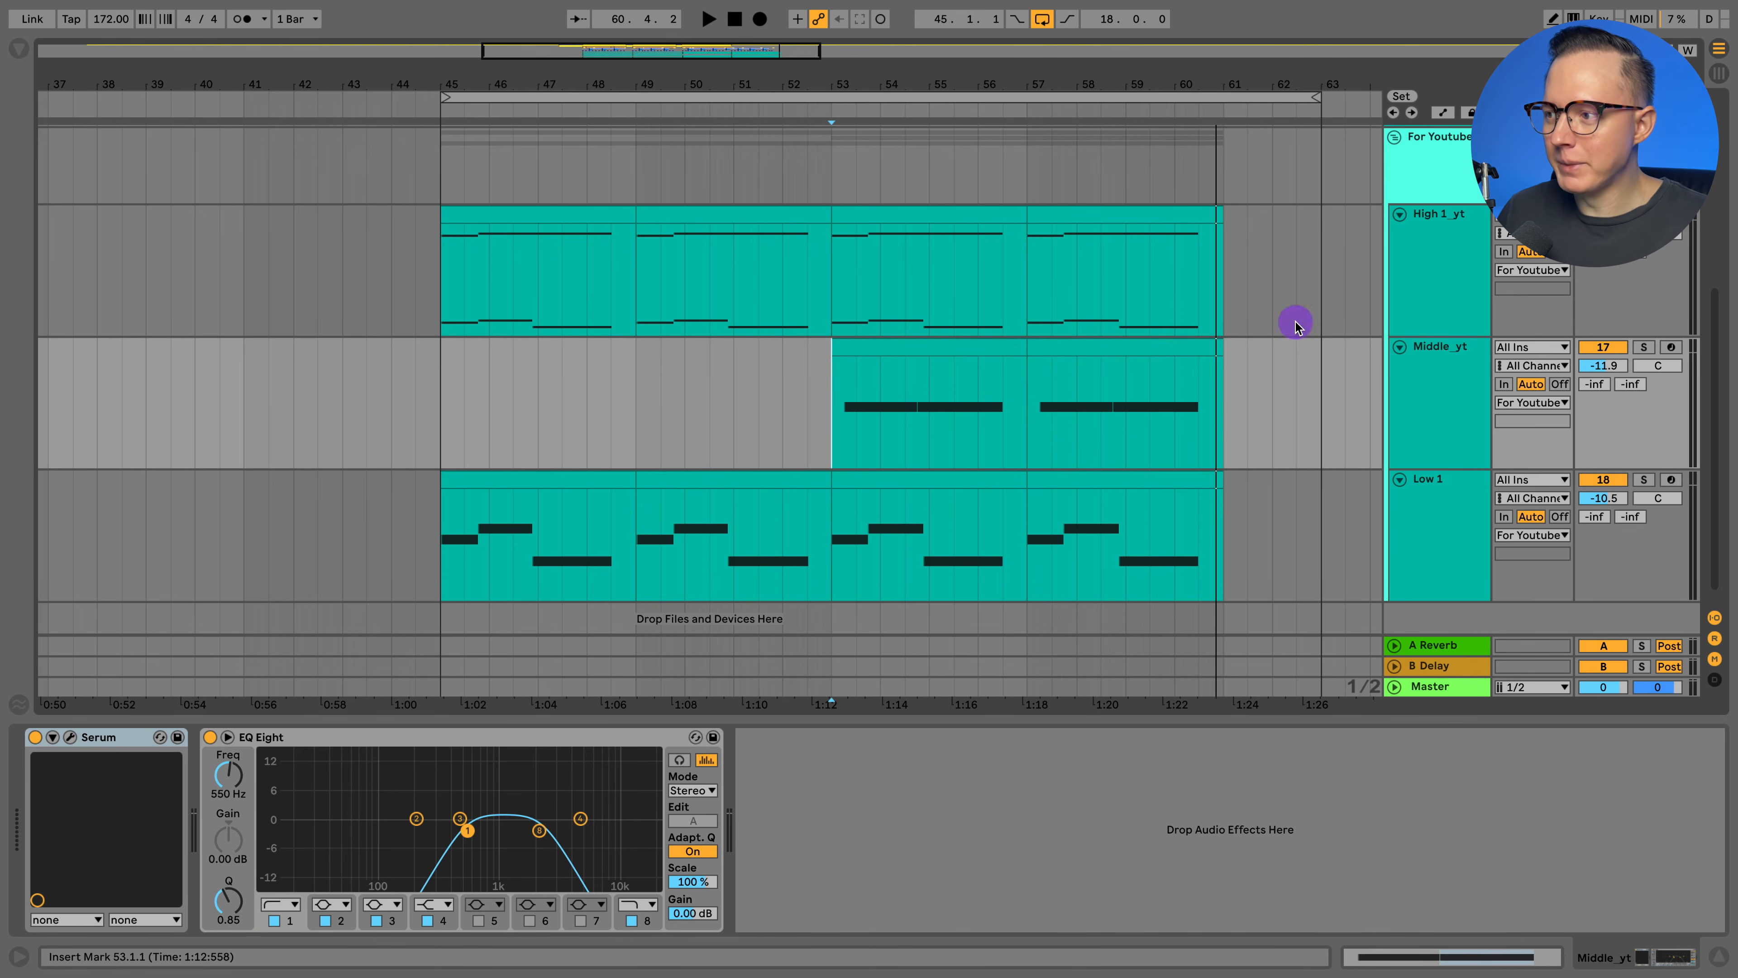
click(1441, 283)
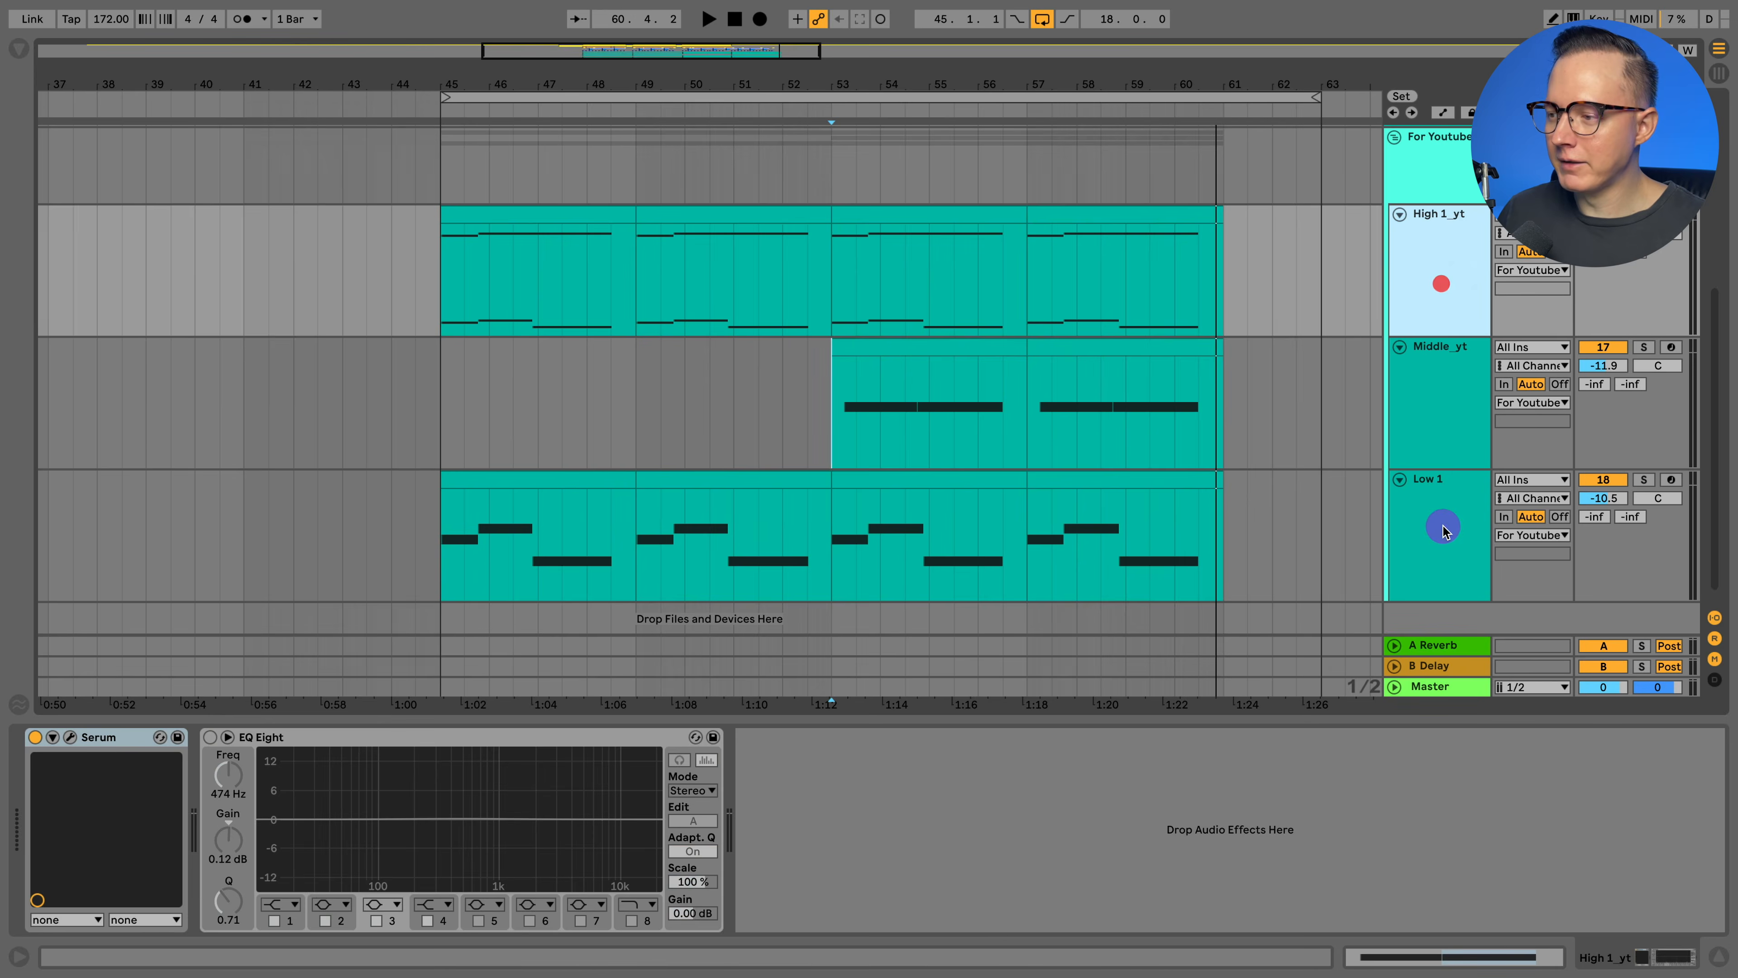
click(1443, 525)
scroll(1444, 520, up, 2)
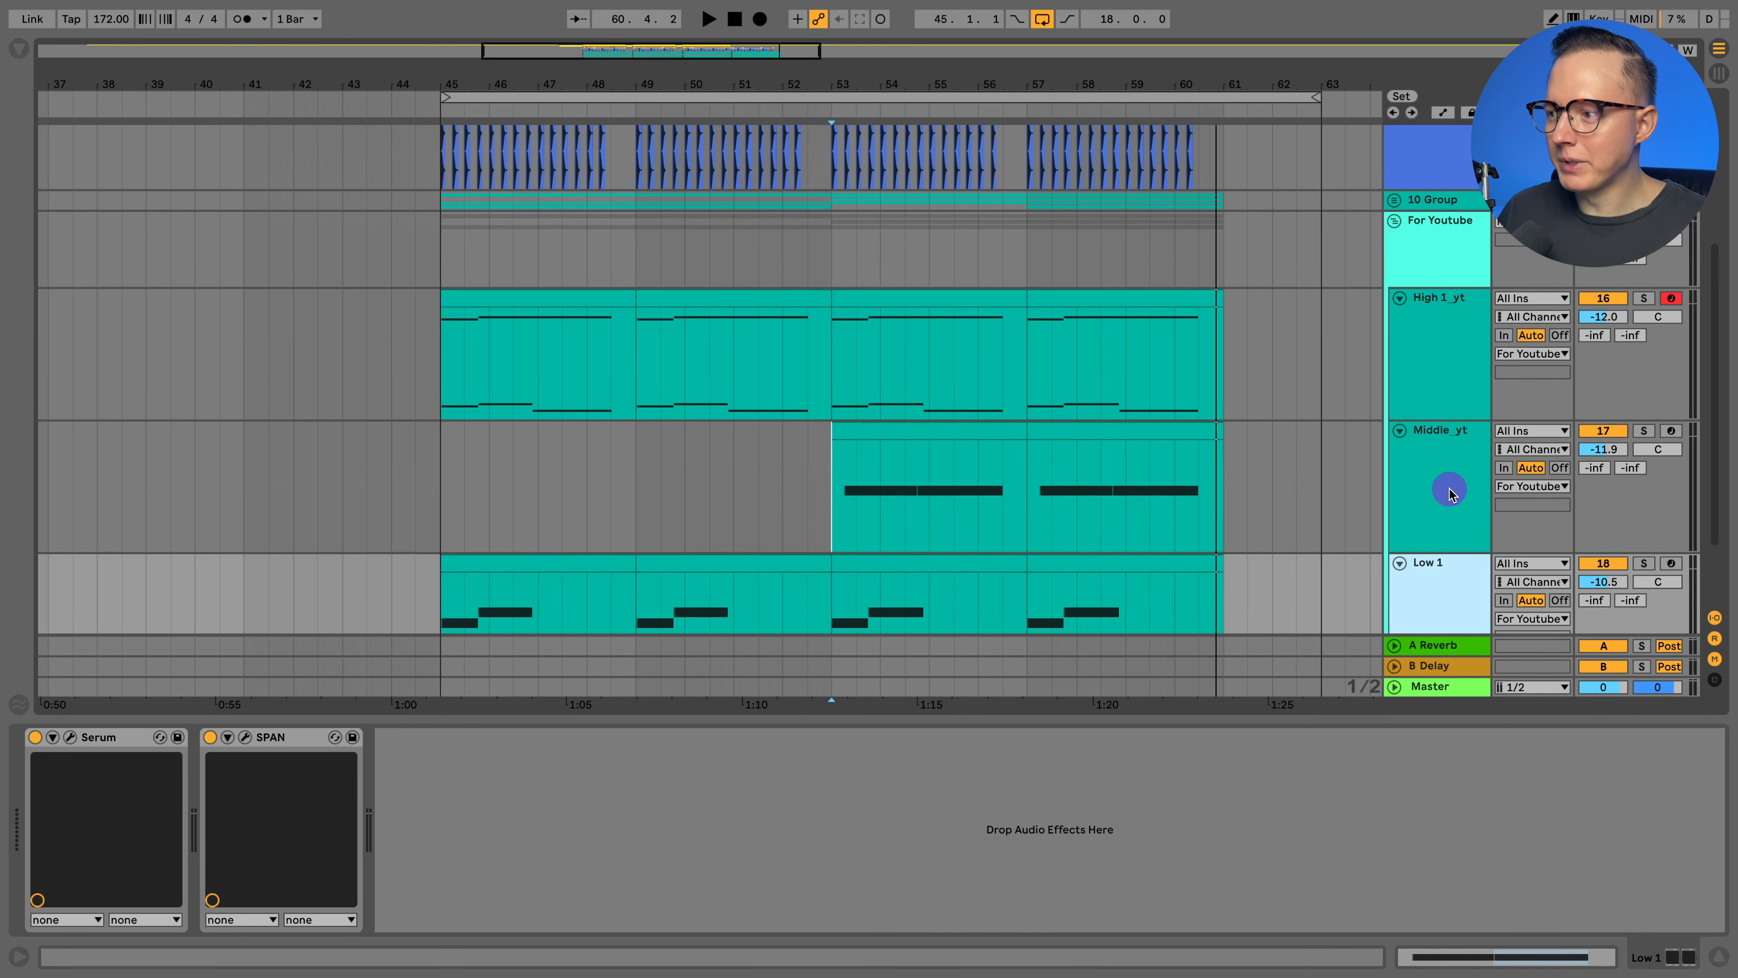
scroll(1449, 492, down, 2)
click(1420, 267)
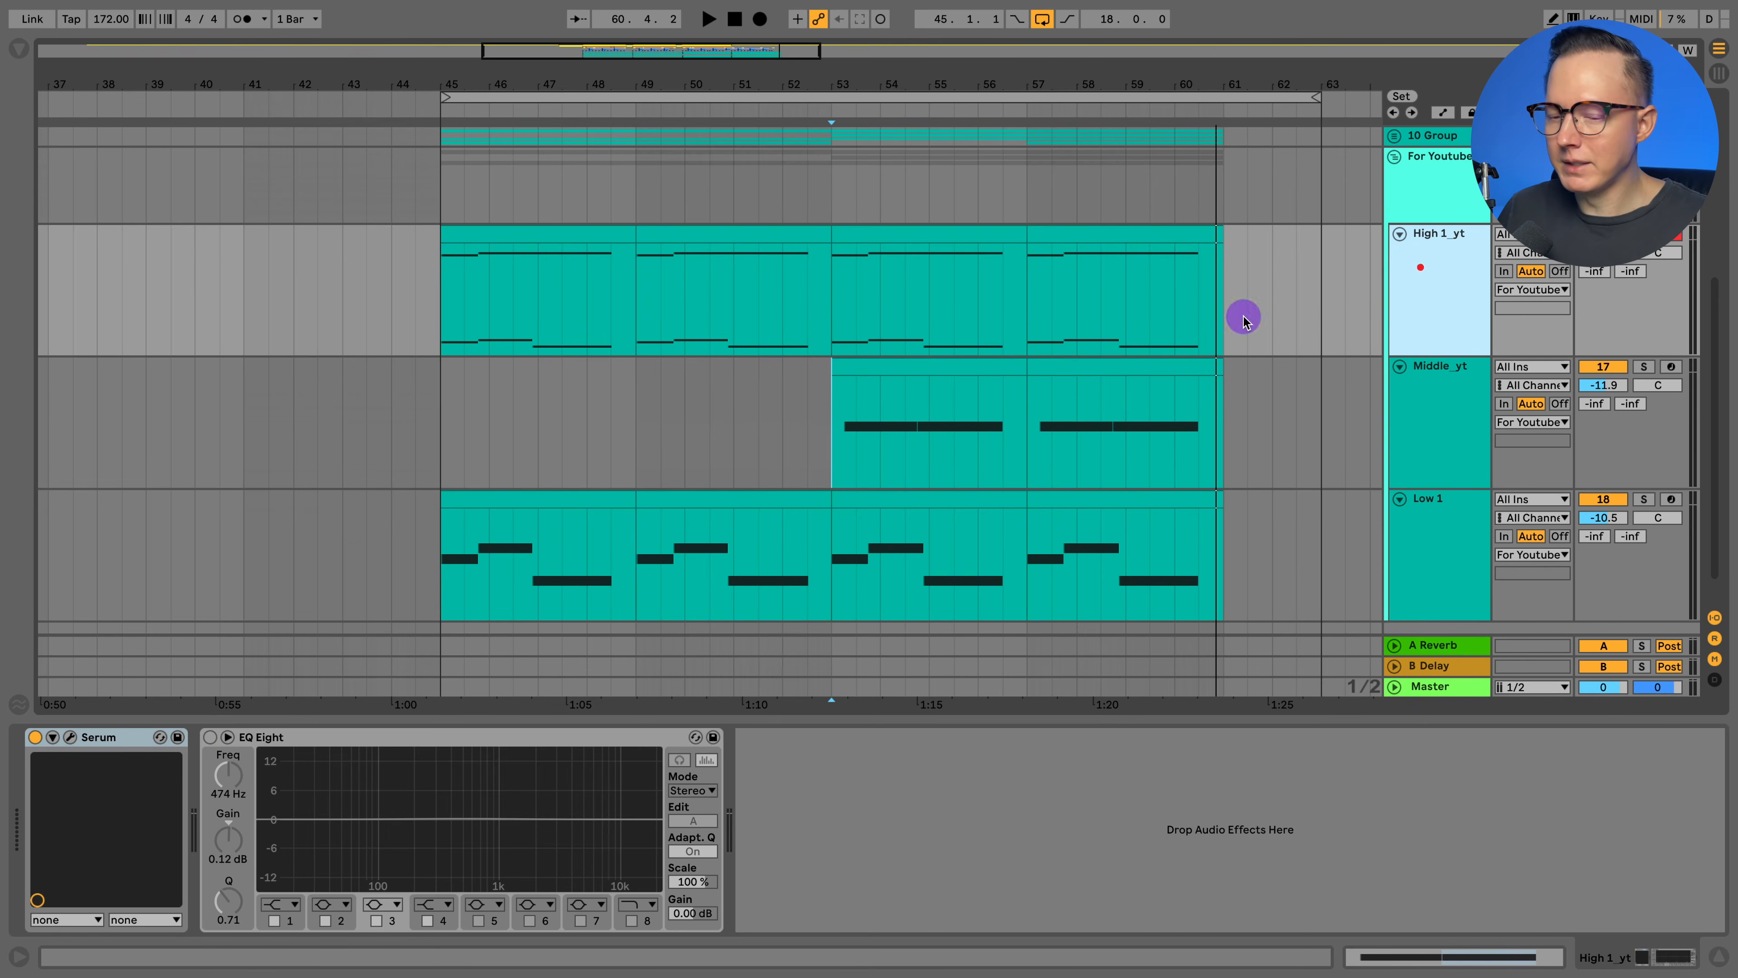
Open Serum on the High 1_yt track, toggle oscillator B on and off again, and close the plugin.
click(70, 737)
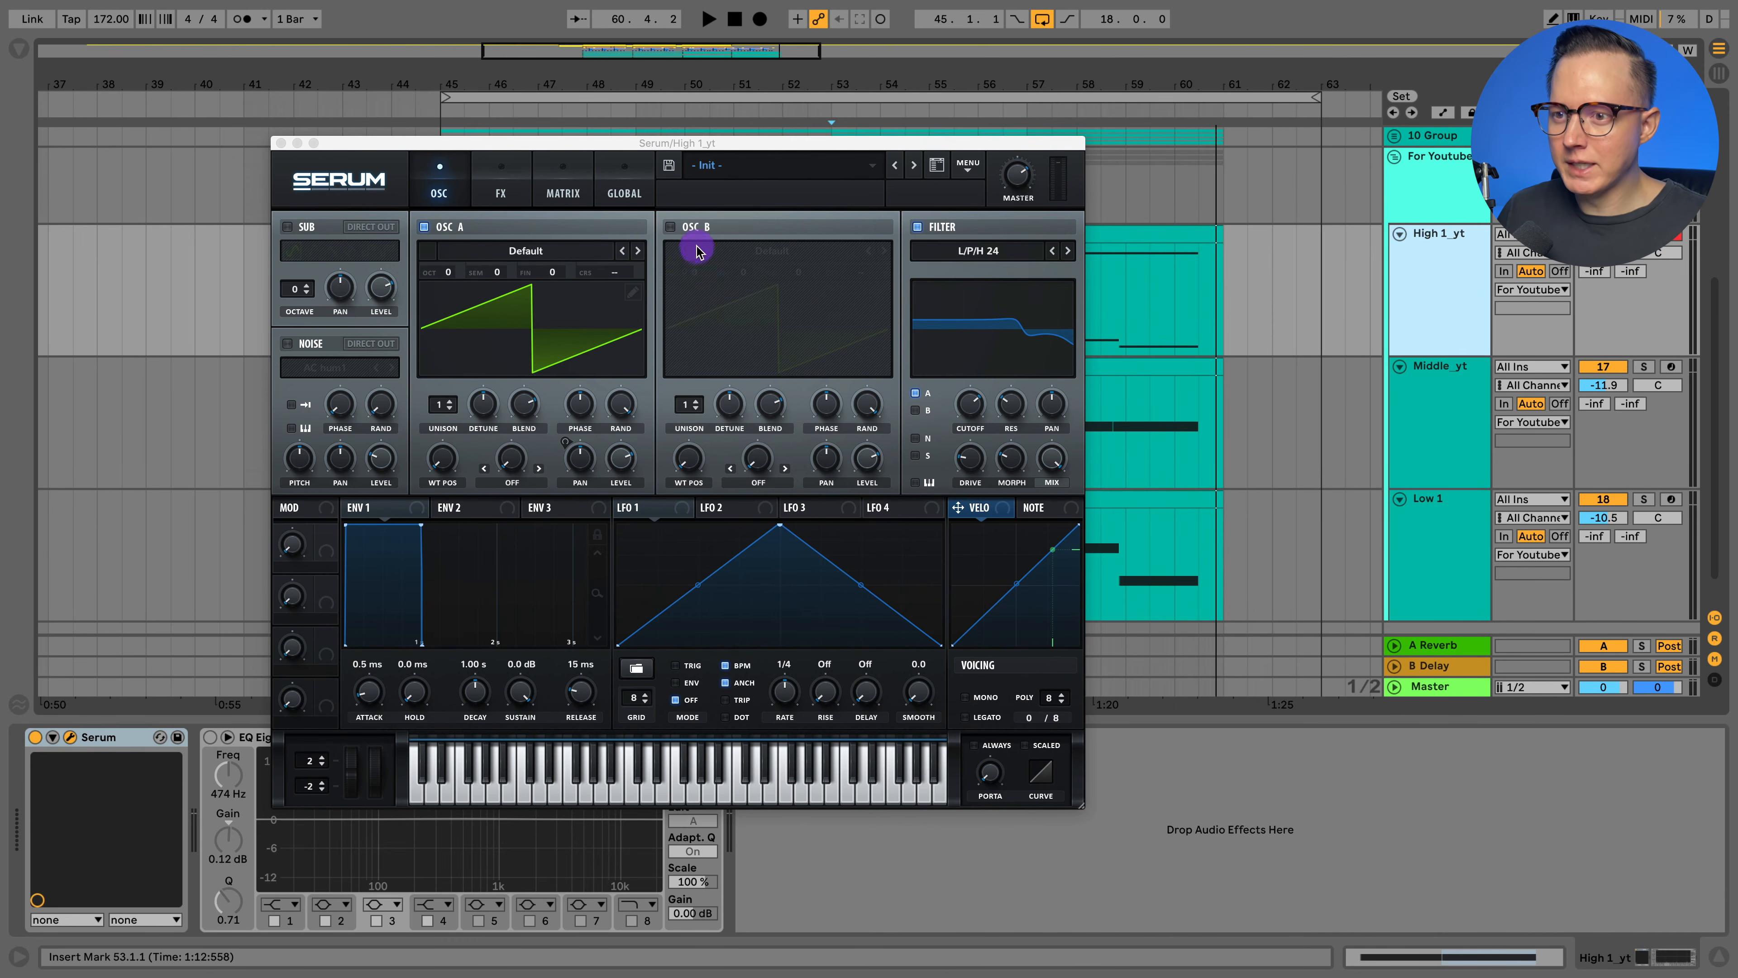
click(670, 227)
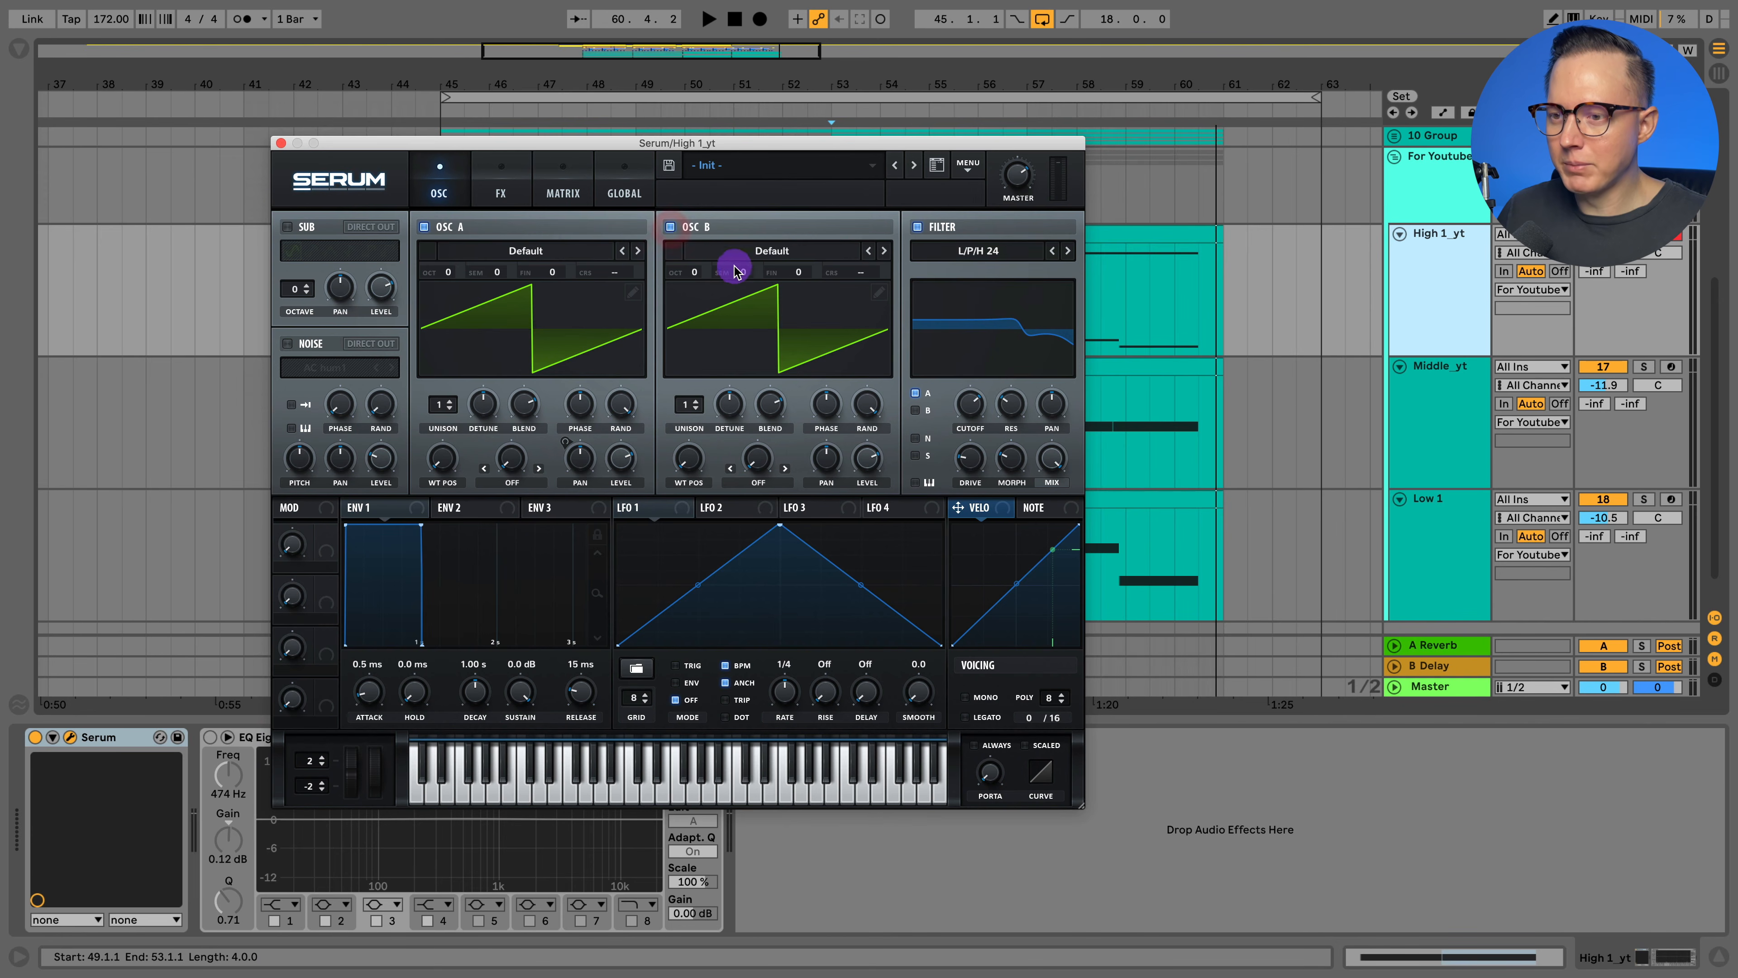
click(670, 227)
click(281, 144)
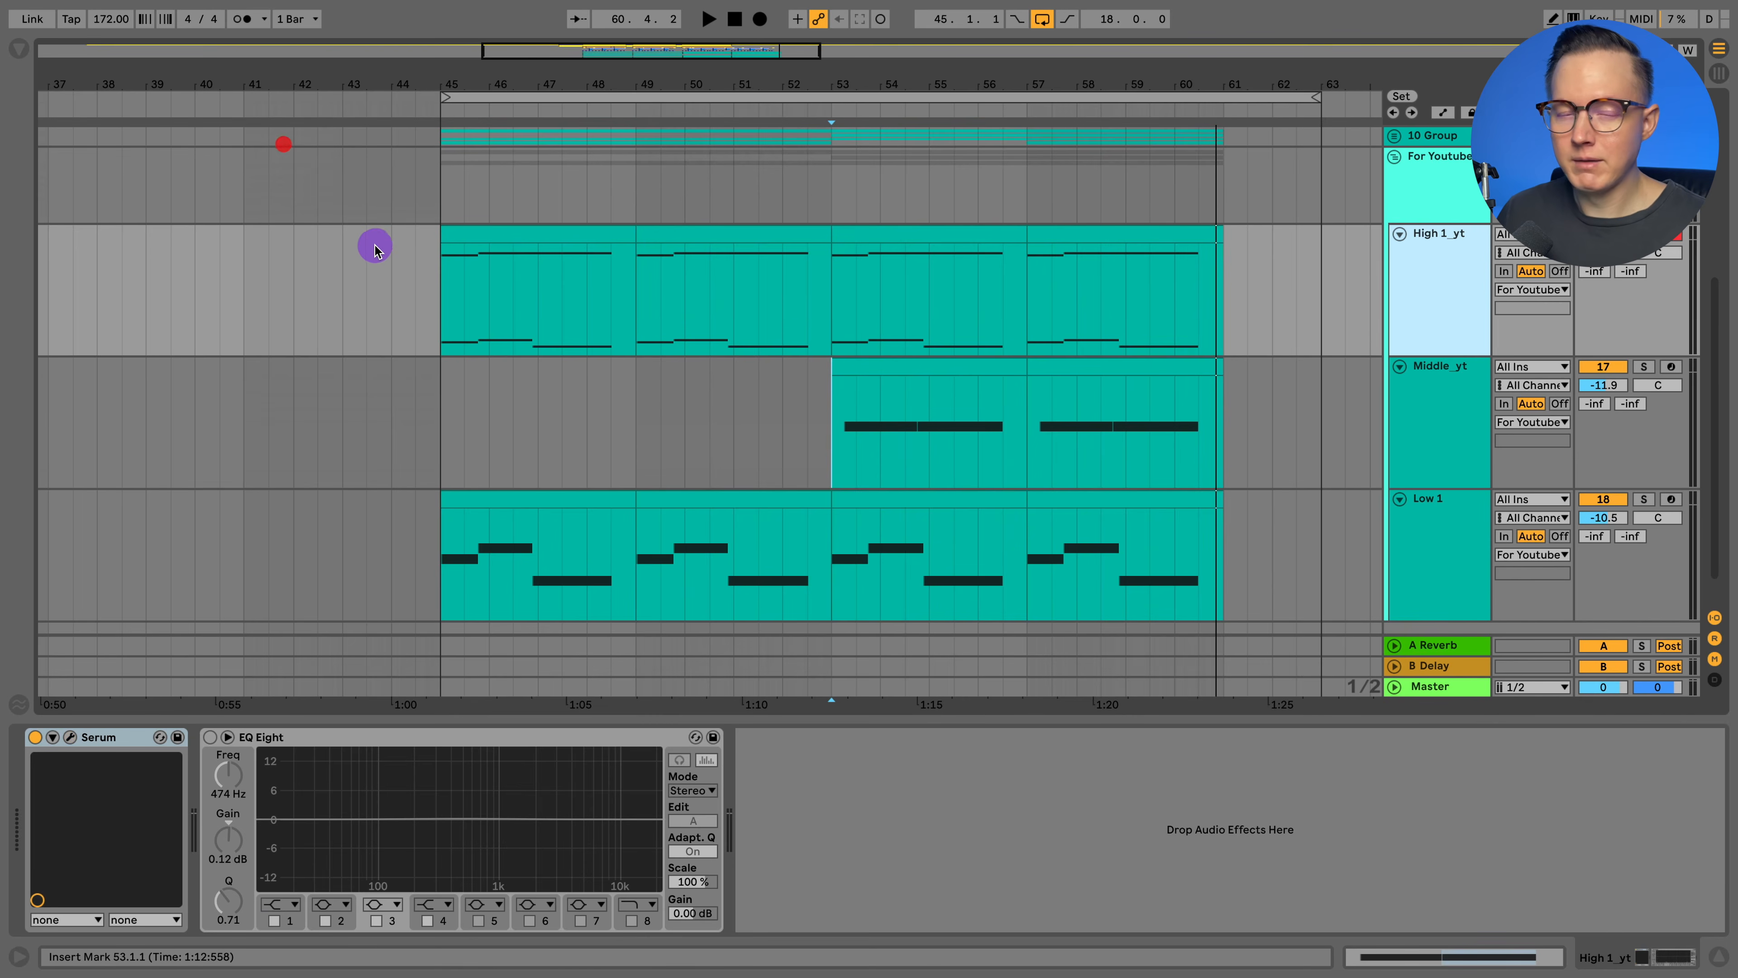
scroll(856, 256, down, 1)
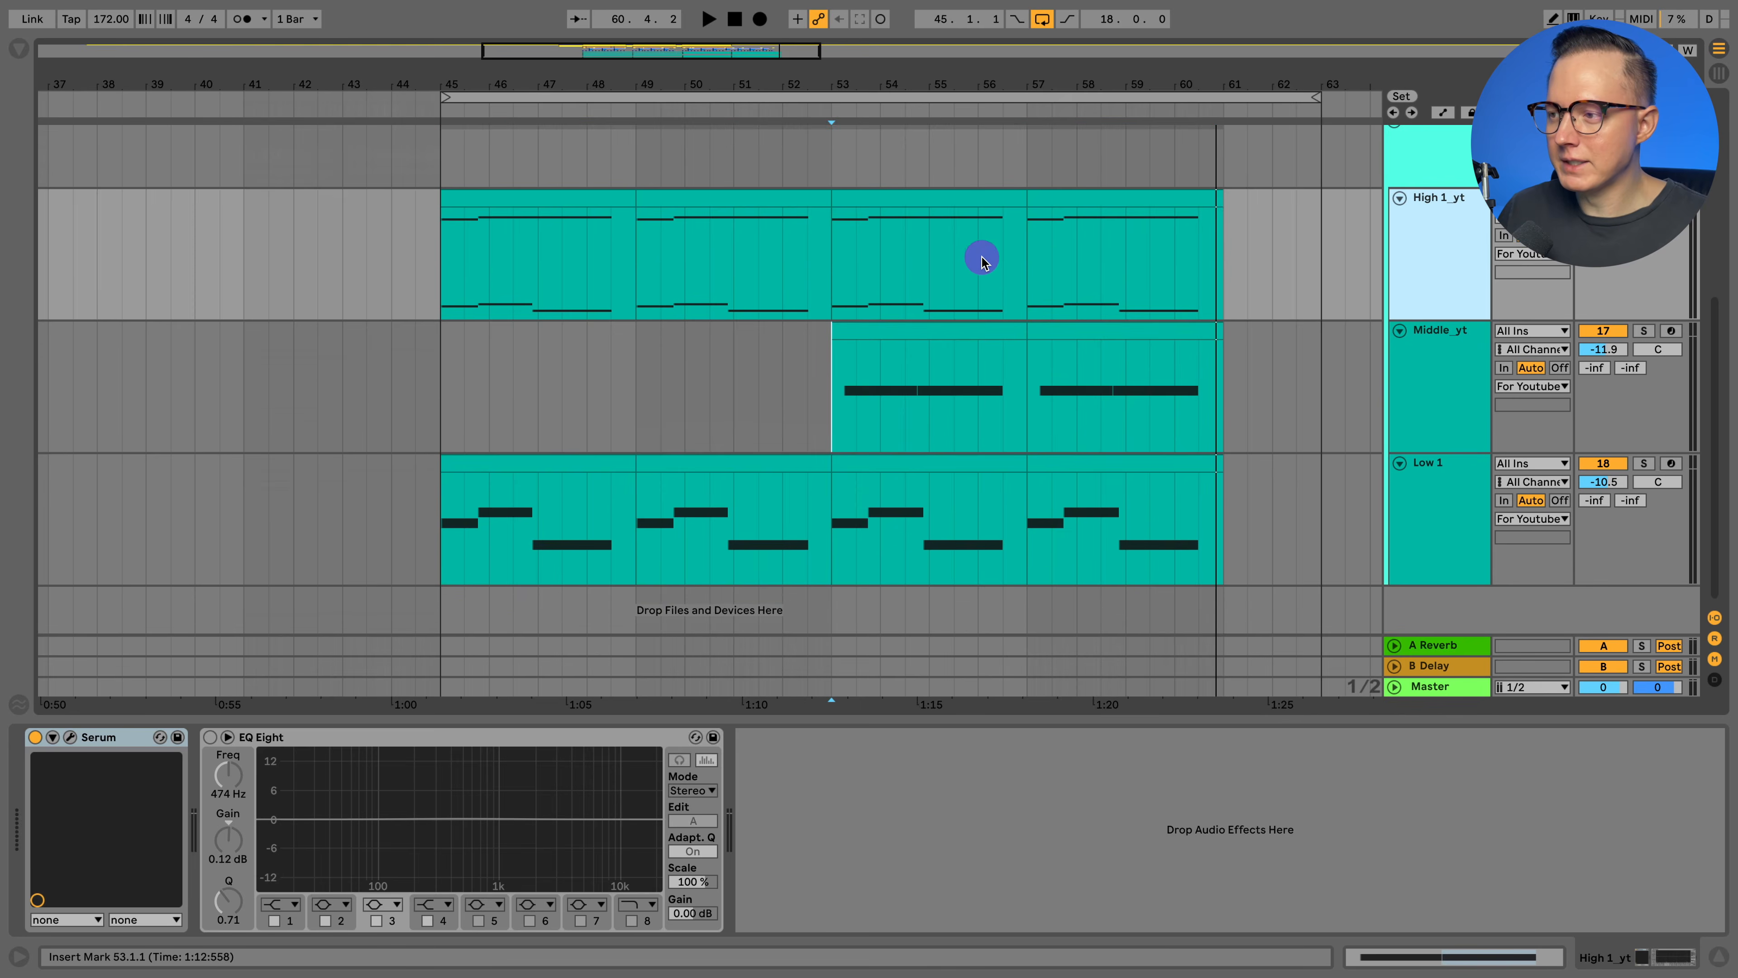